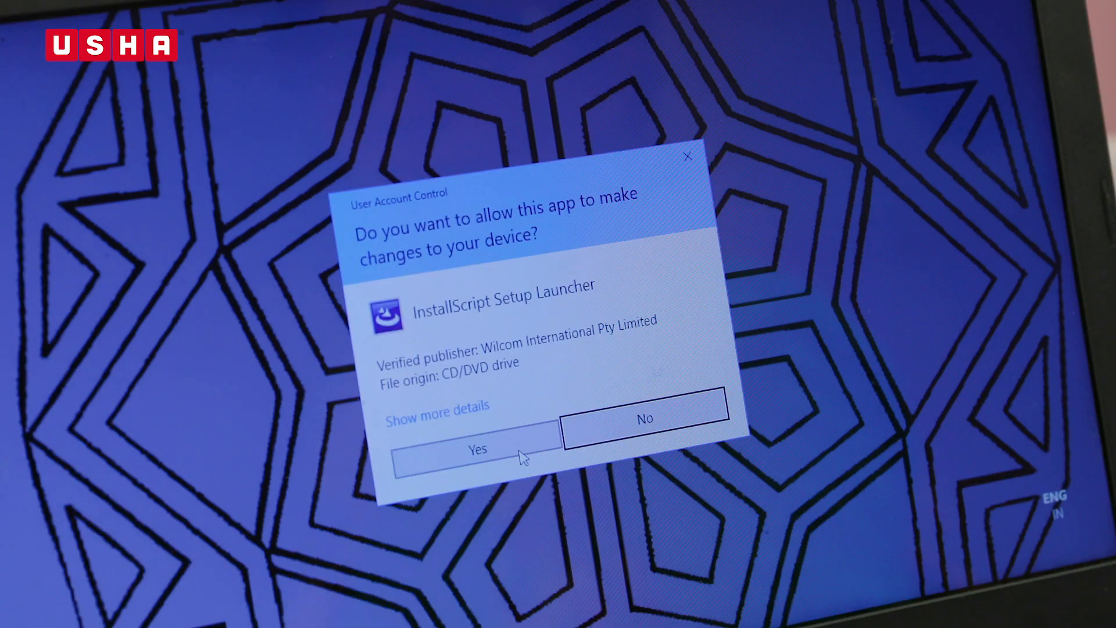
Install DigitizerJr V5 with the Complete setup type, then finish and restart the computer.
left_click(521, 455)
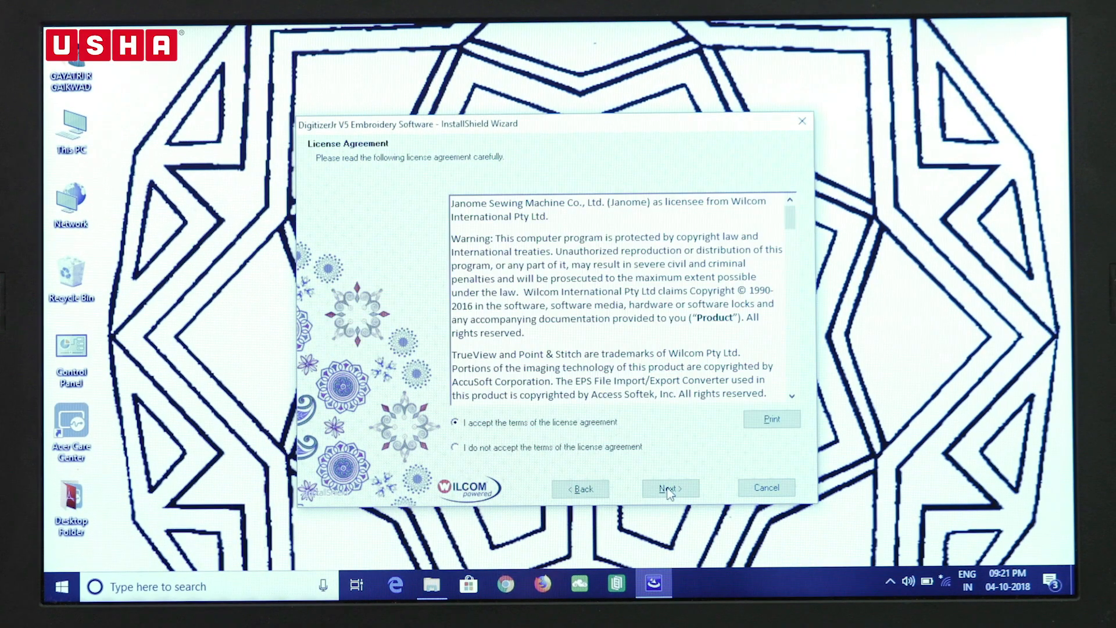
left_click(668, 488)
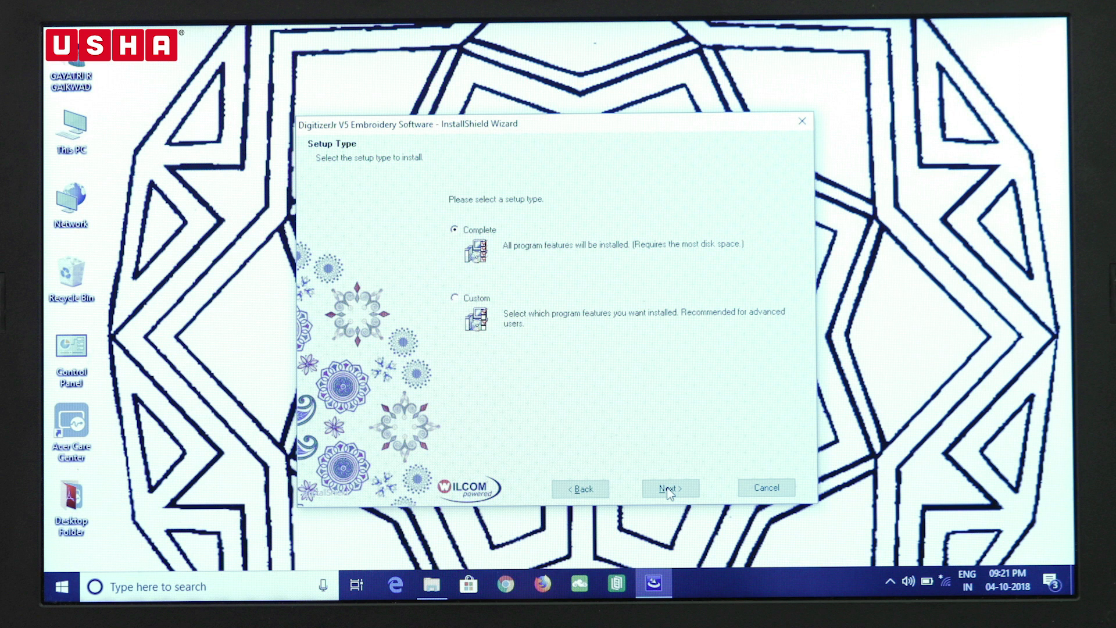
left_click(668, 489)
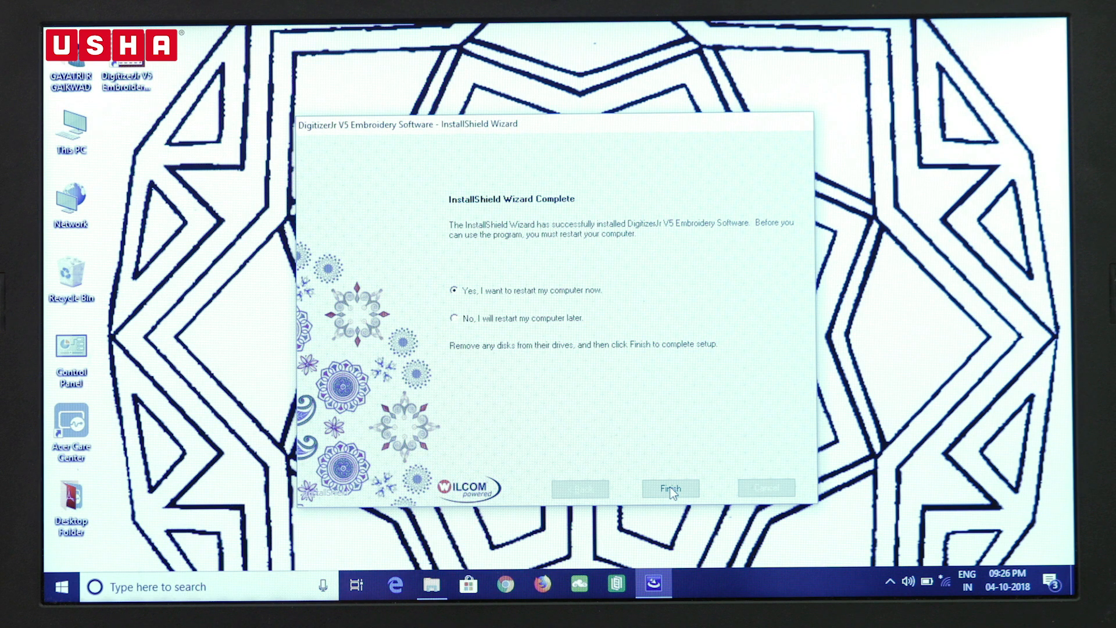
left_click(671, 488)
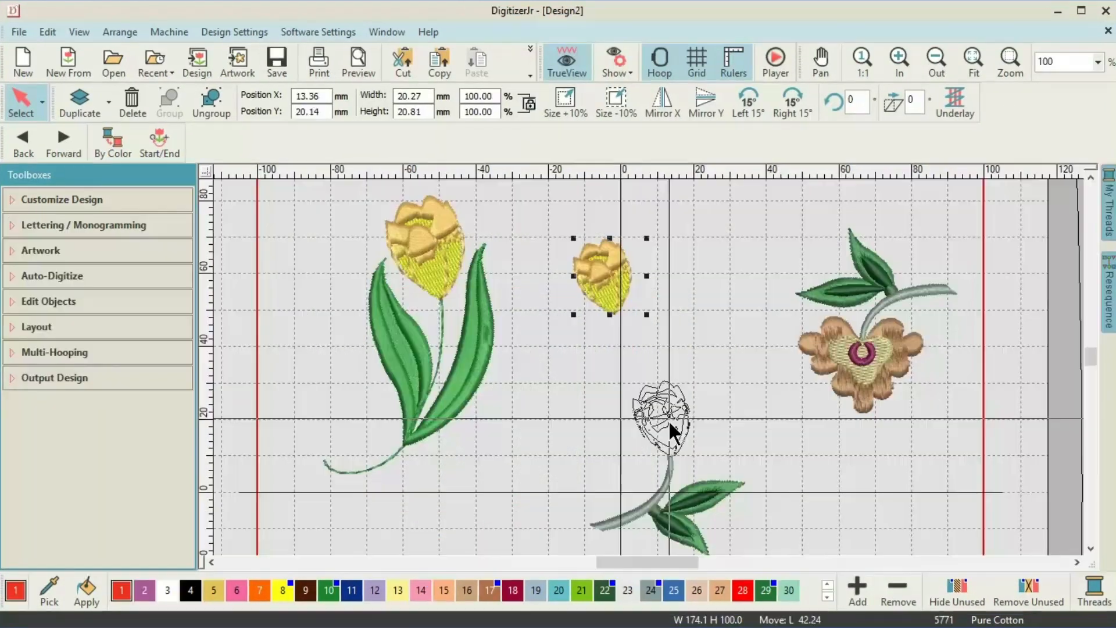
Move the tulip head onto its stem, zoom in on the flowers, and lower the stars.
left_click_drag(610, 282, 669, 431)
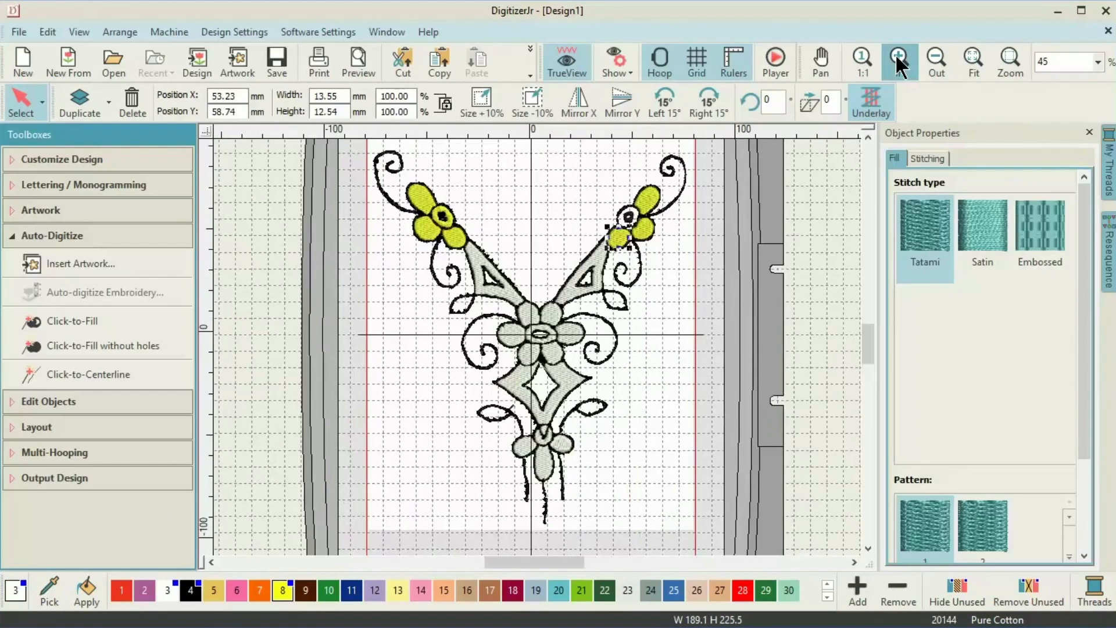
left_click(899, 58)
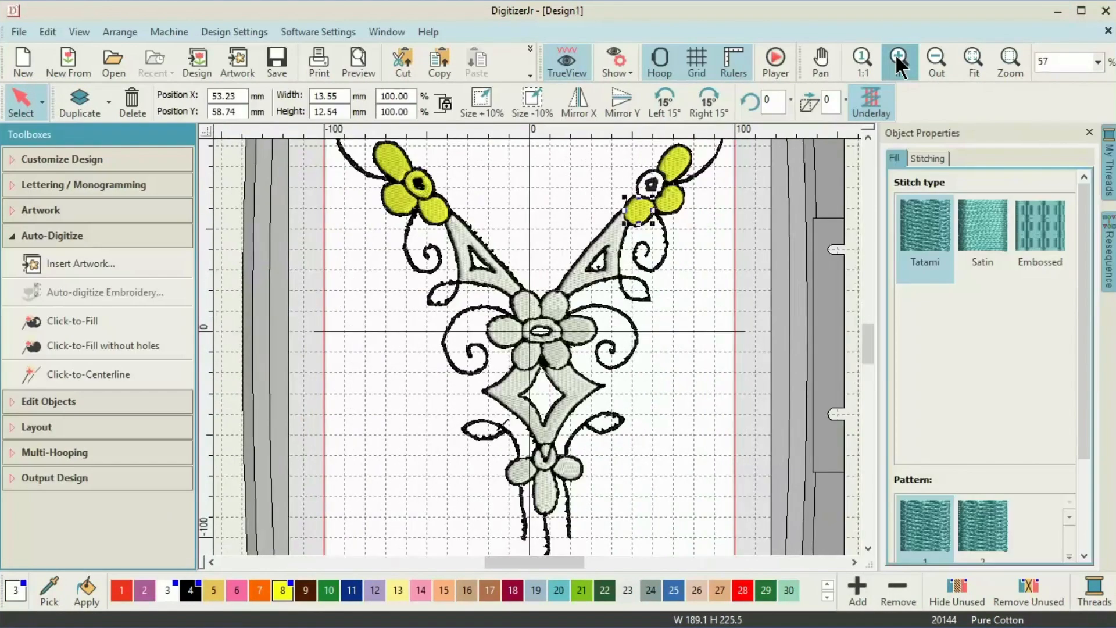
left_click(899, 59)
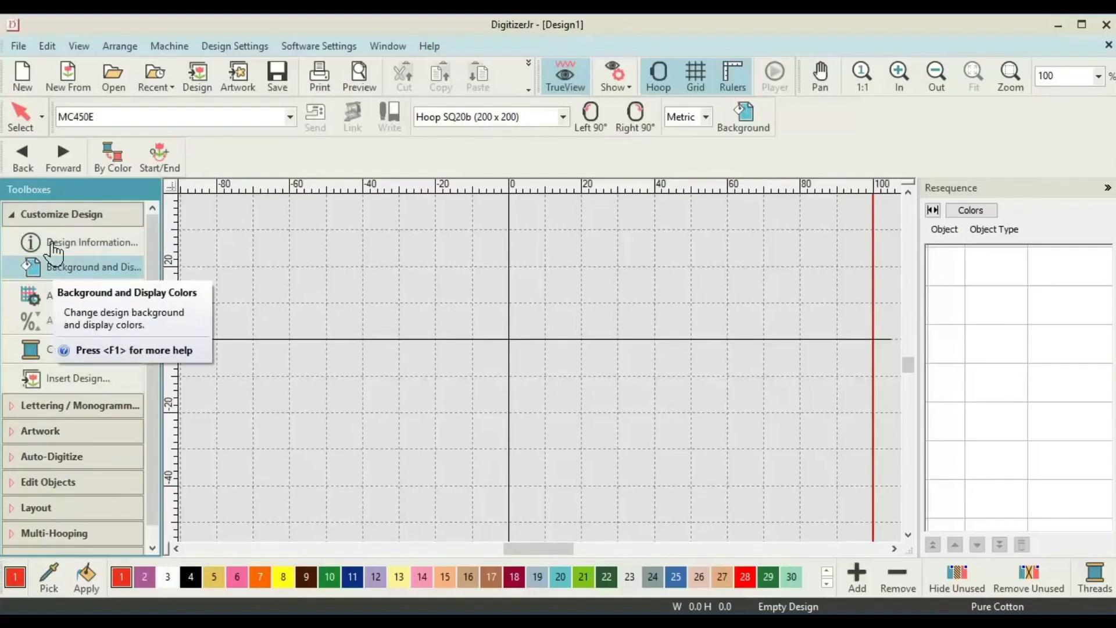
left_click(41, 428)
left_click(54, 546)
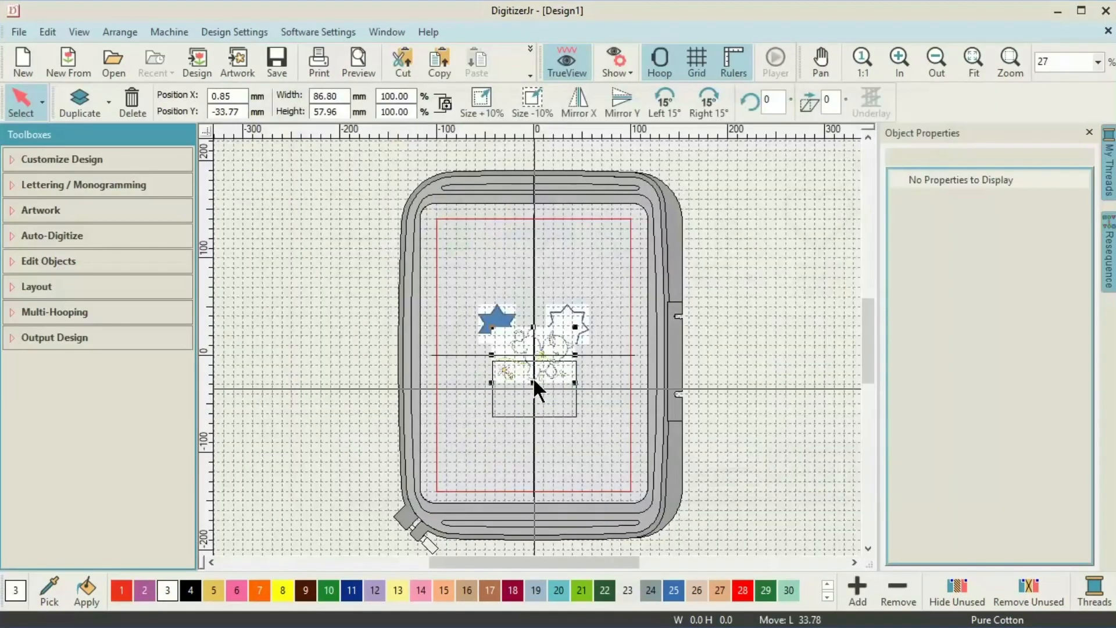
left_click_drag(533, 389, 538, 403)
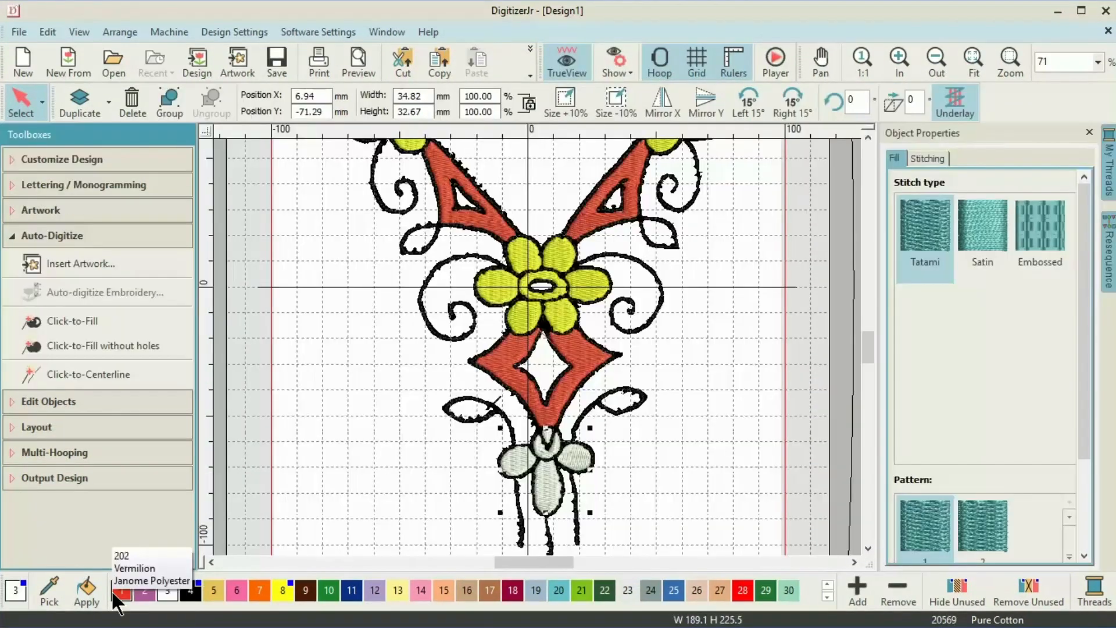
Recolour the bow red, satin-stitch the ear outline, and add four offset flower copies.
left_click(114, 595)
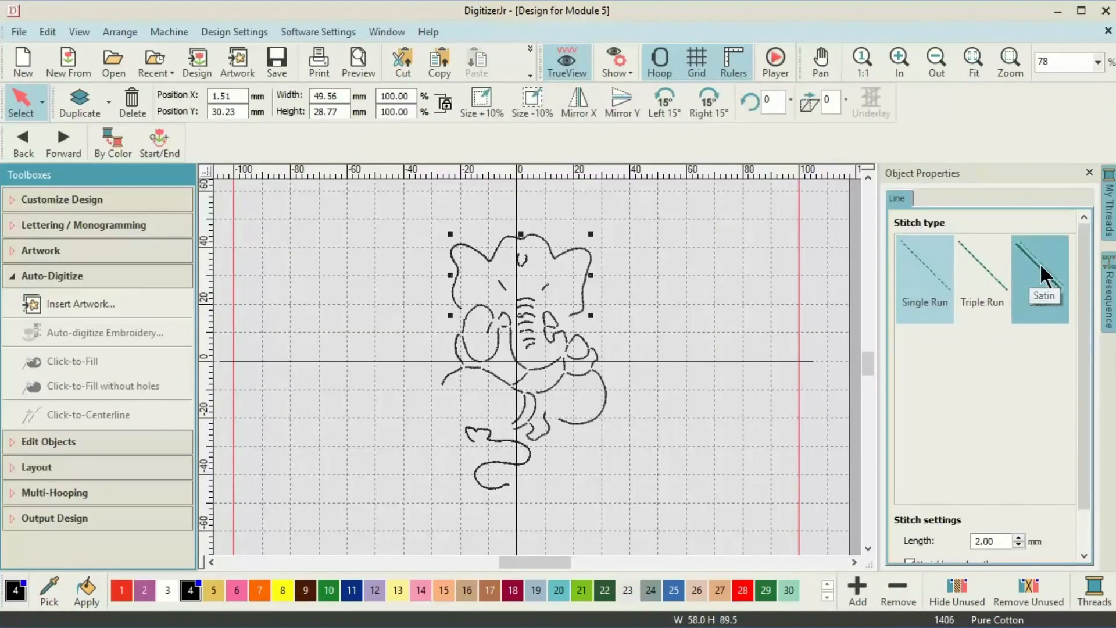
left_click(1041, 274)
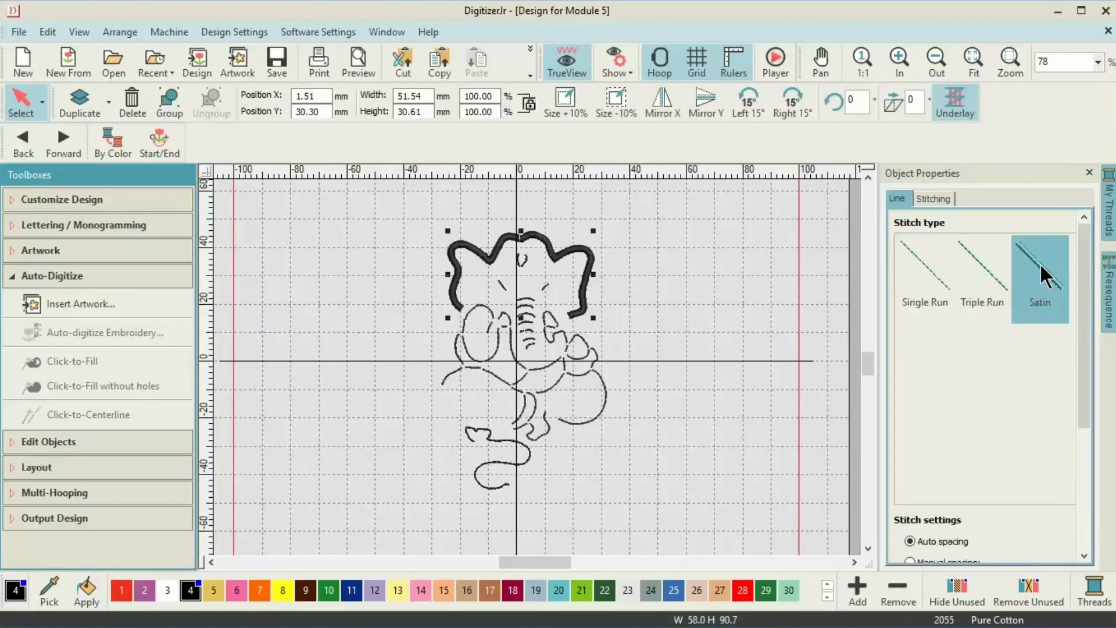
left_click(110, 410)
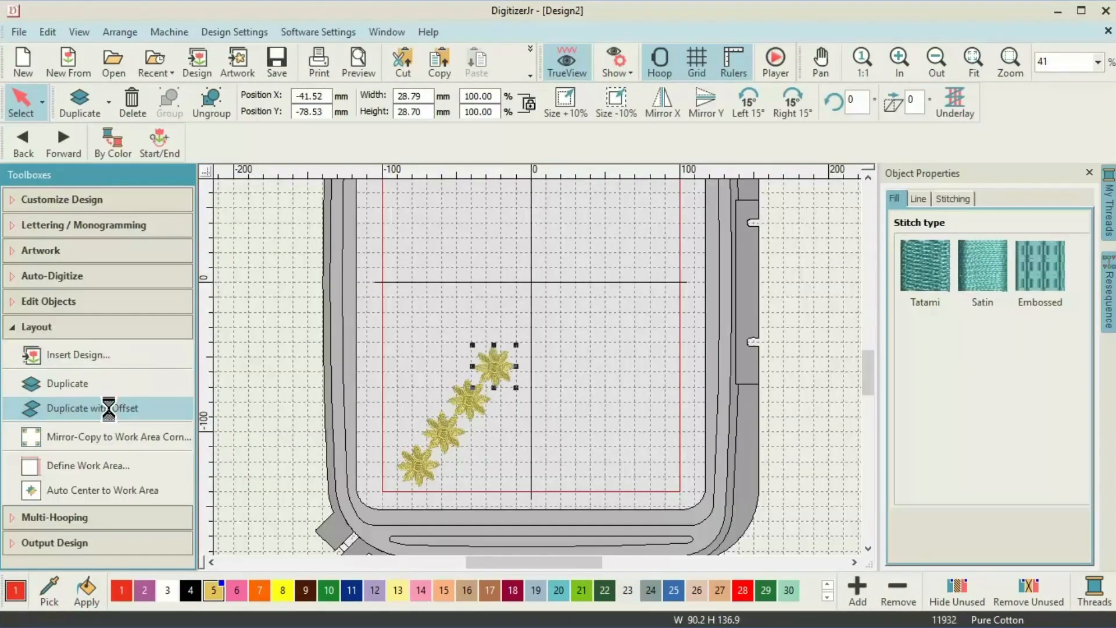
left_click(110, 409)
left_click(111, 410)
left_click(110, 410)
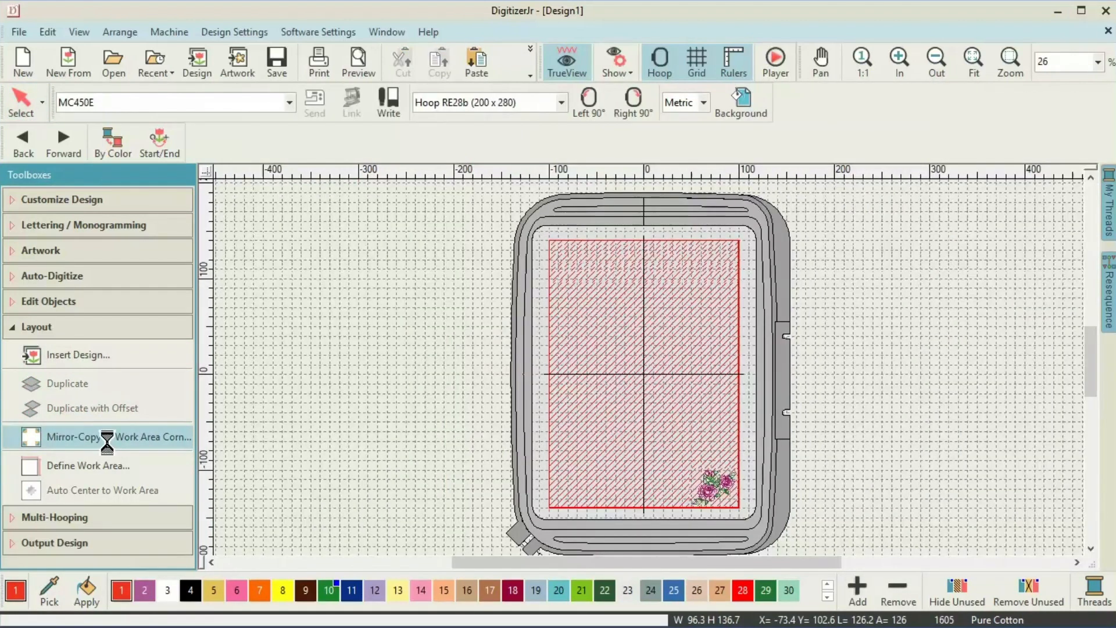
Mirror-copy the rose to all four work-area corners, satin-stitch the heart, and reposition the small flower.
left_click(110, 439)
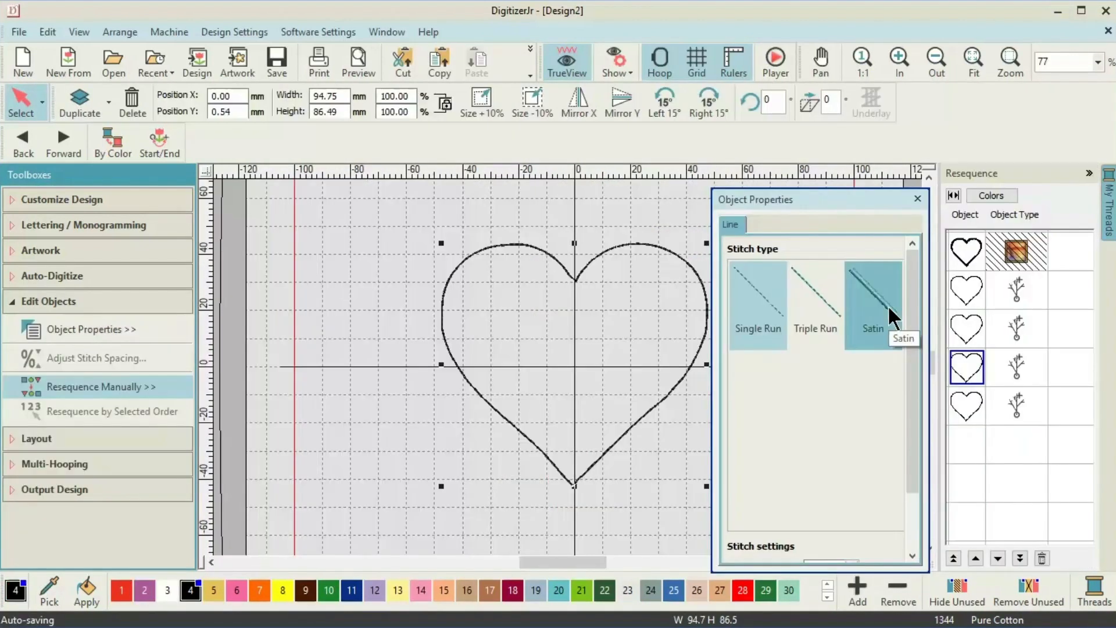
left_click(893, 319)
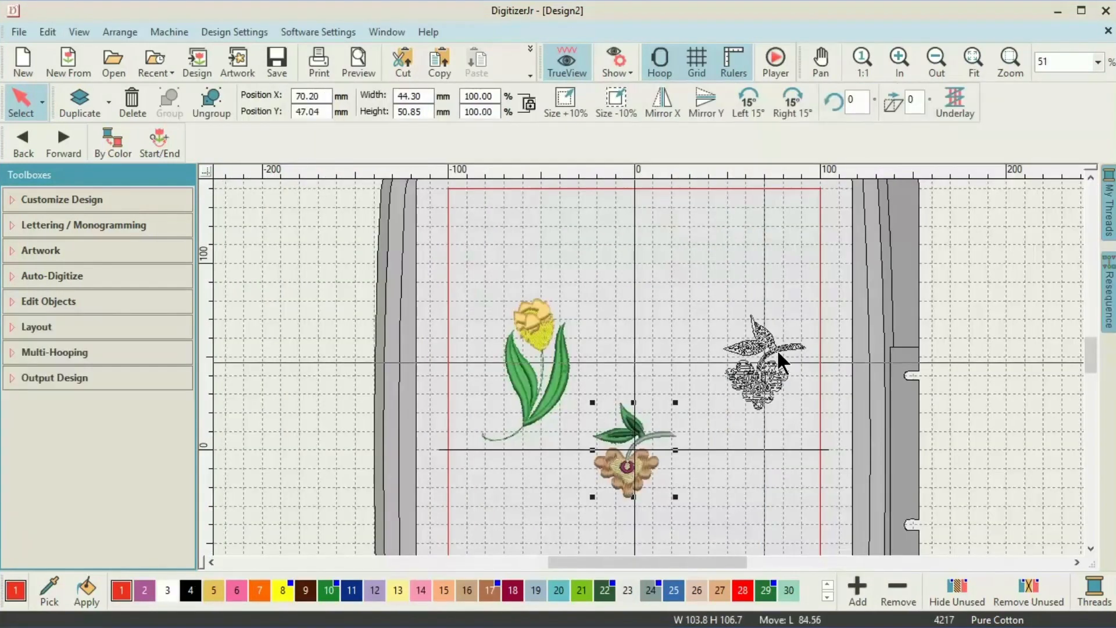
left_click_drag(783, 363, 783, 363)
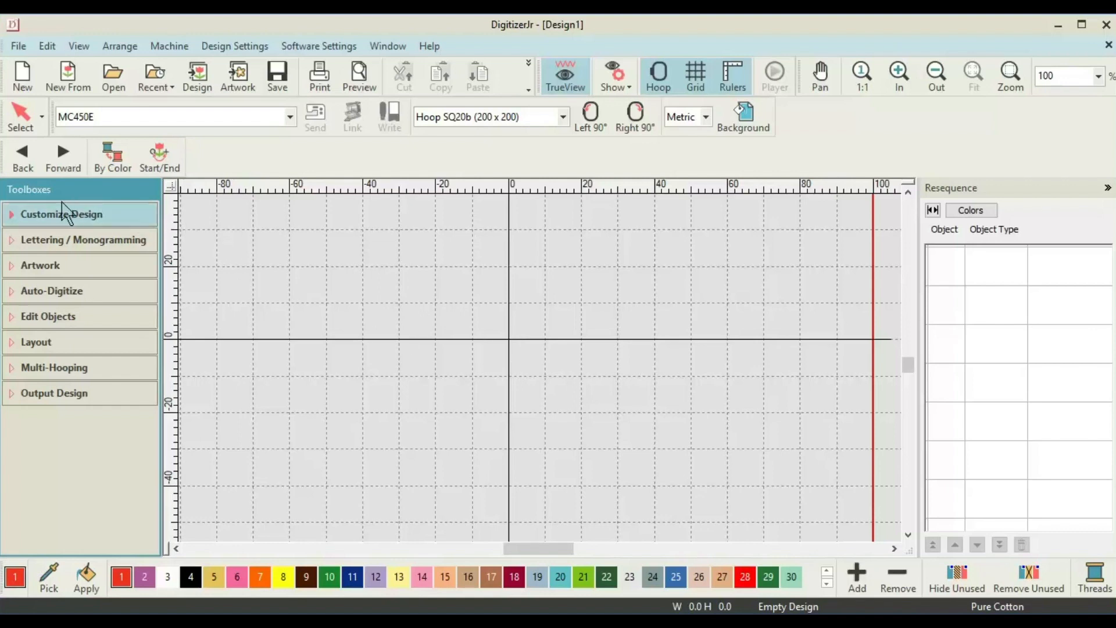
Expand the Customize Design toolbox, then the Lettering / Monogramming toolbox.
left_click(29, 221)
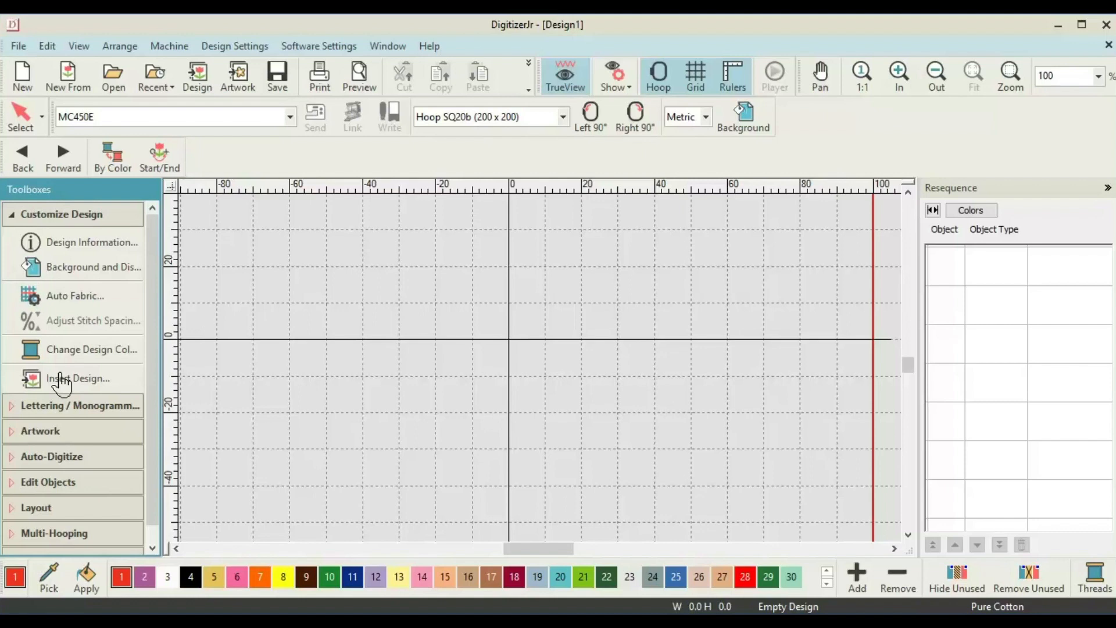
left_click(22, 405)
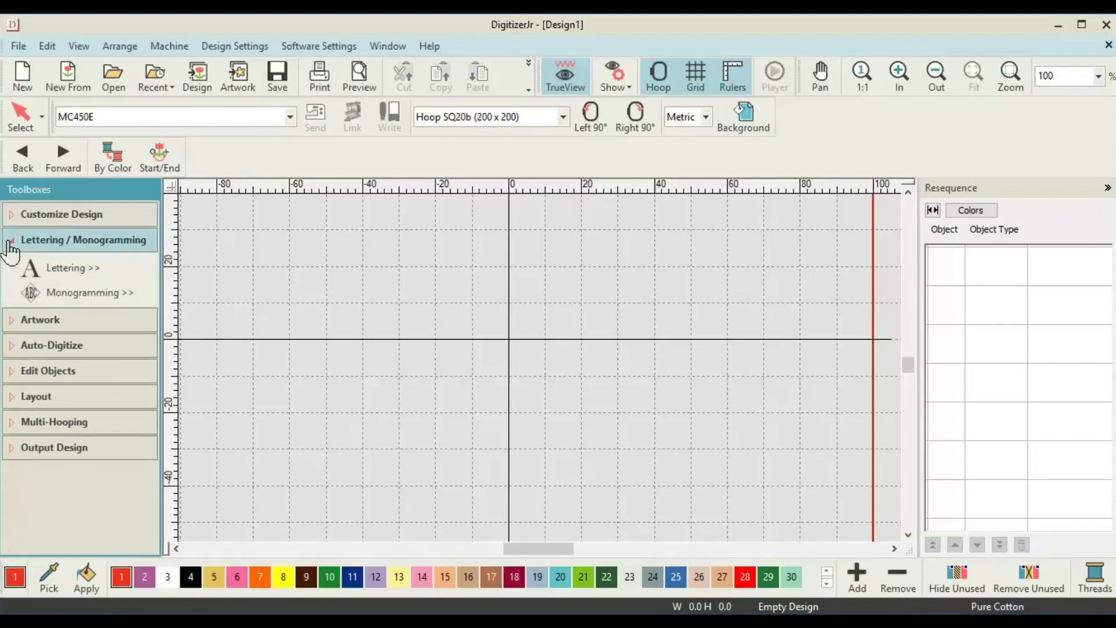
Collapse the lettering tools via Lettering >> and expand the Artwork toolbox.
left_click(80, 285)
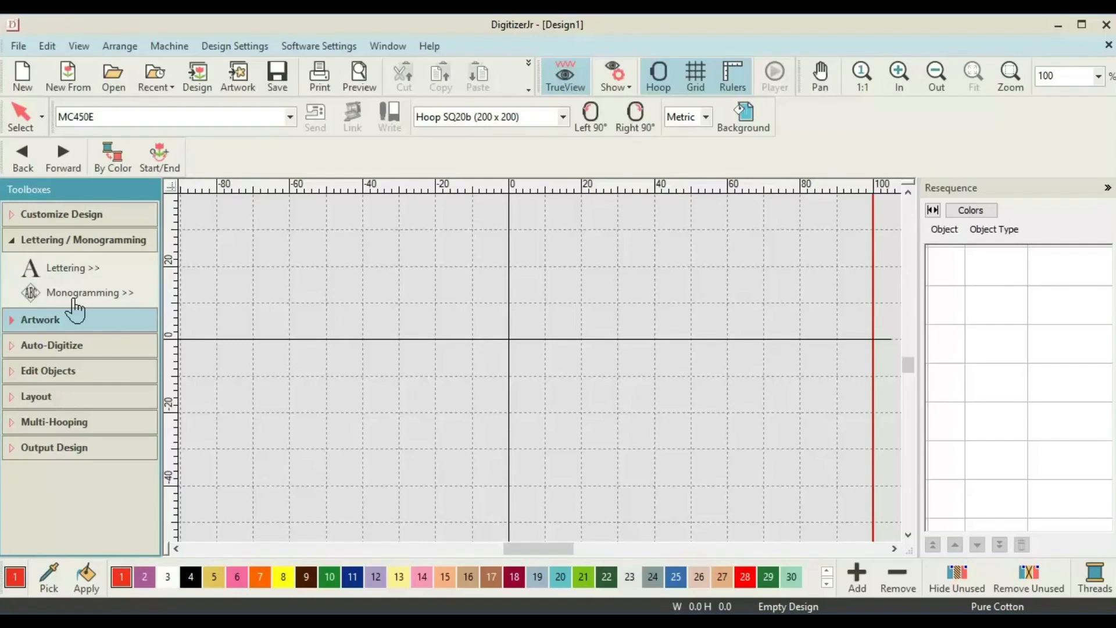
left_click(30, 319)
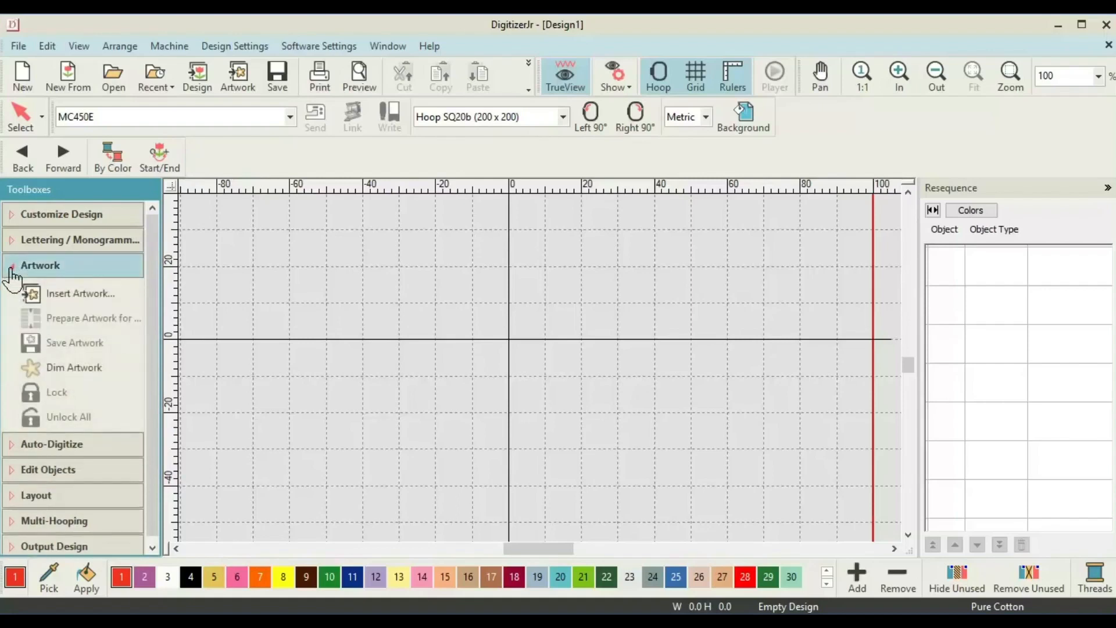
Select Insert Artwork..., then expand the Auto-Digitize toolbox with its click-to-fill and centerline tools.
left_click(77, 309)
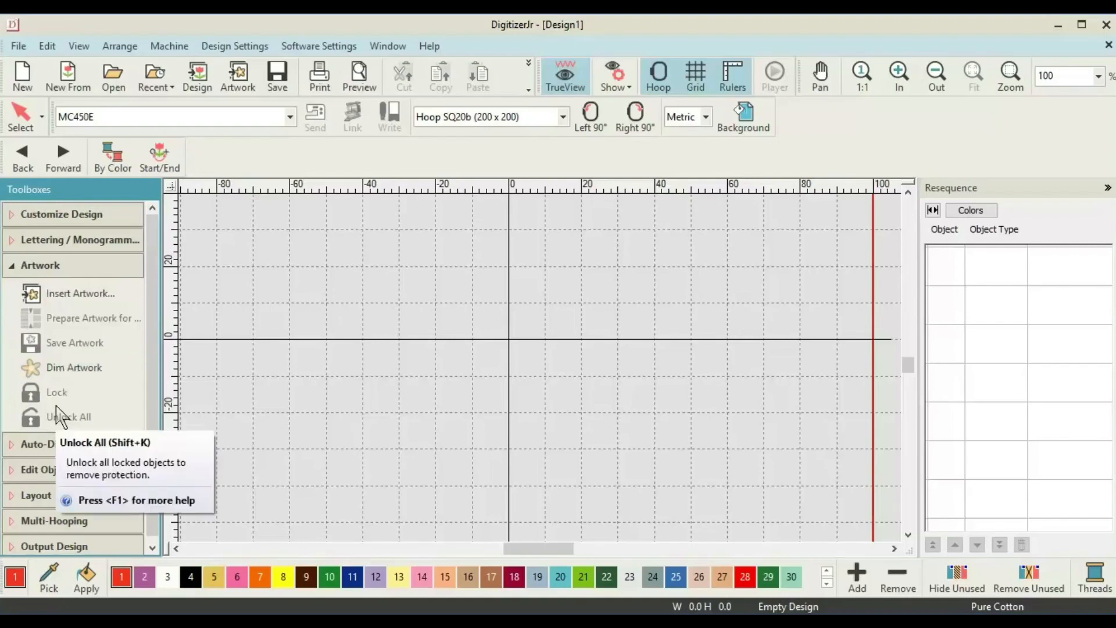
left_click(12, 443)
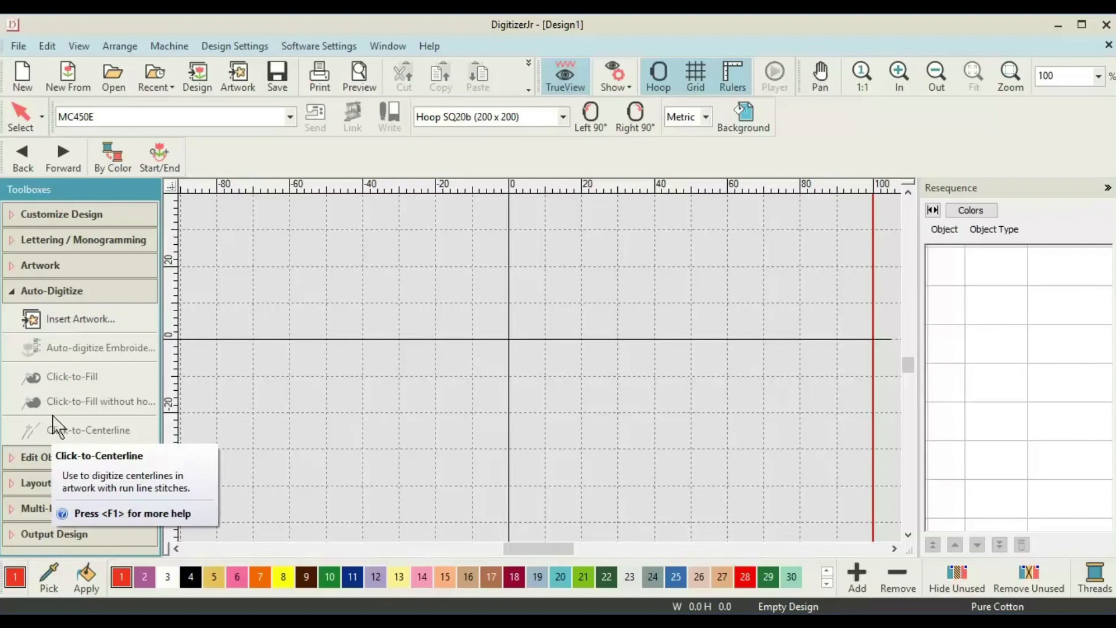
left_click(12, 462)
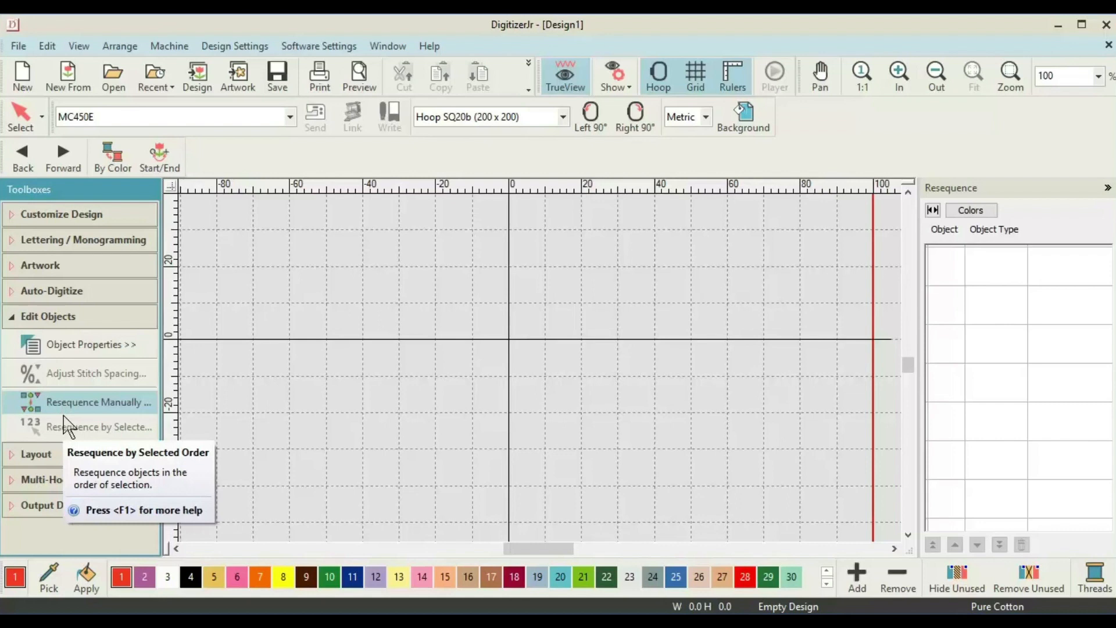
Expand the Layout toolbox to list duplicate, mirror-copy and auto-centre tools.
left_click(13, 455)
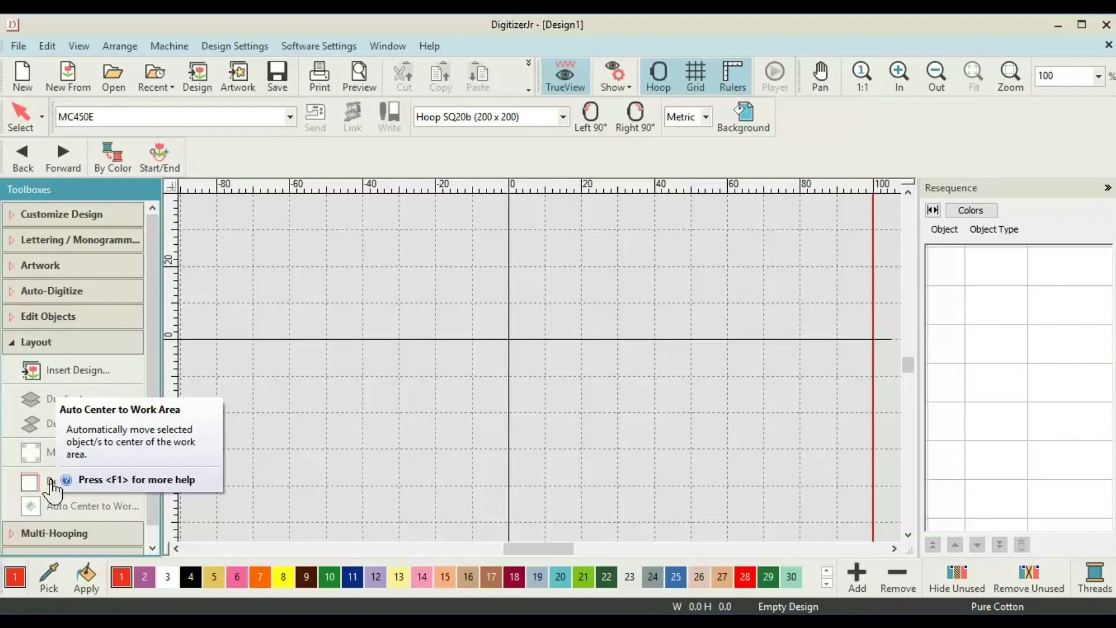
Expand the Multi-Hooping toolbox, then the Output Design toolbox with Save, Export and Print.
left_click(82, 511)
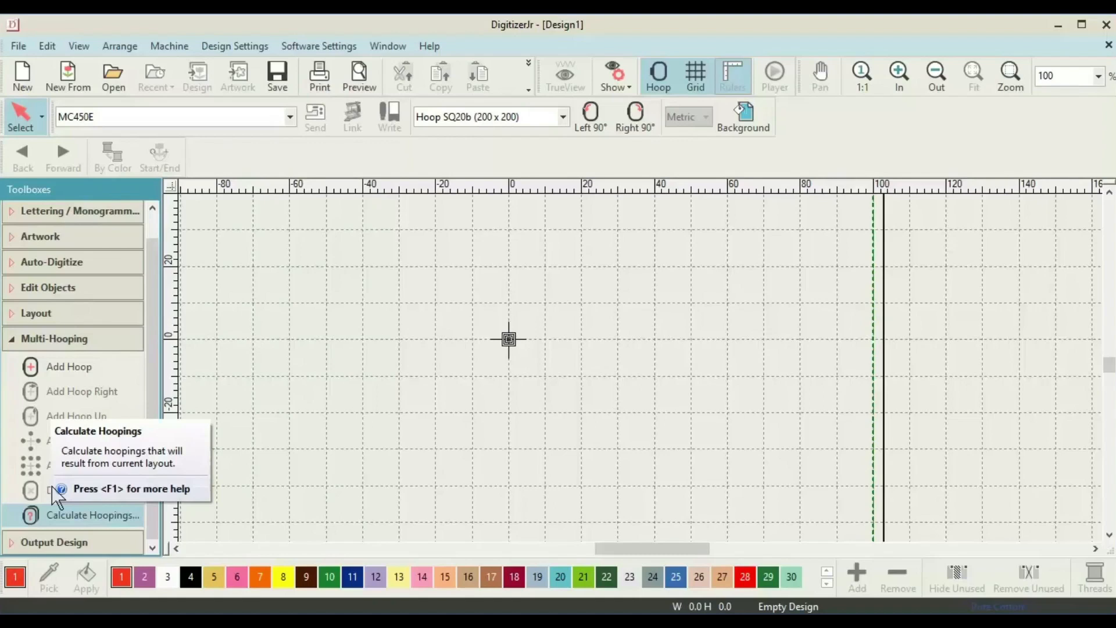
left_click(13, 545)
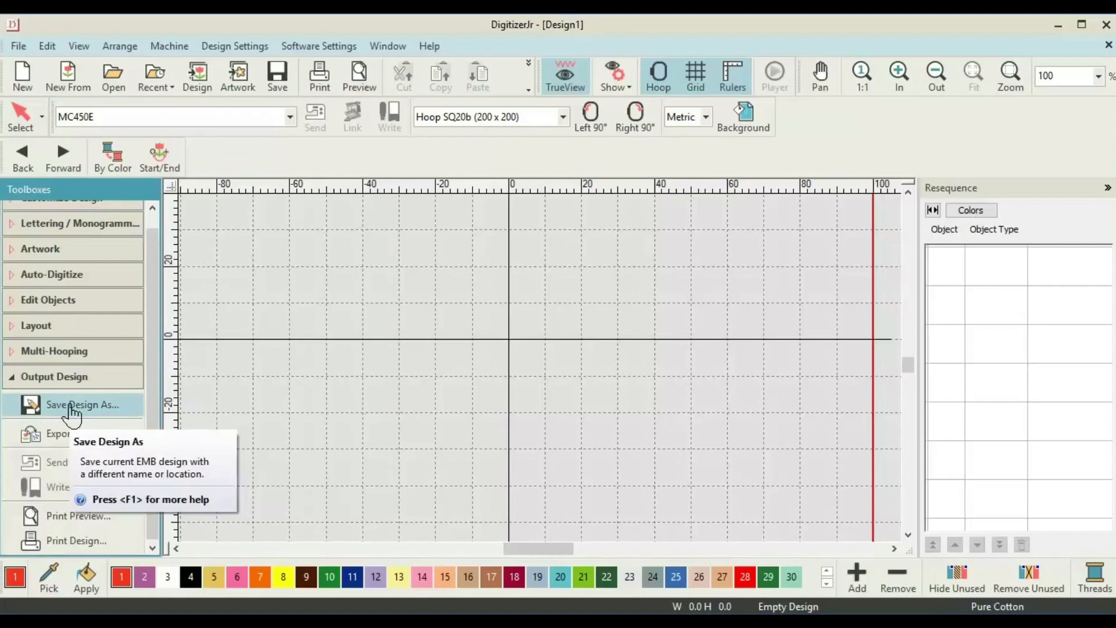
Choose Export Design to export the current design to a machine file.
left_click(55, 438)
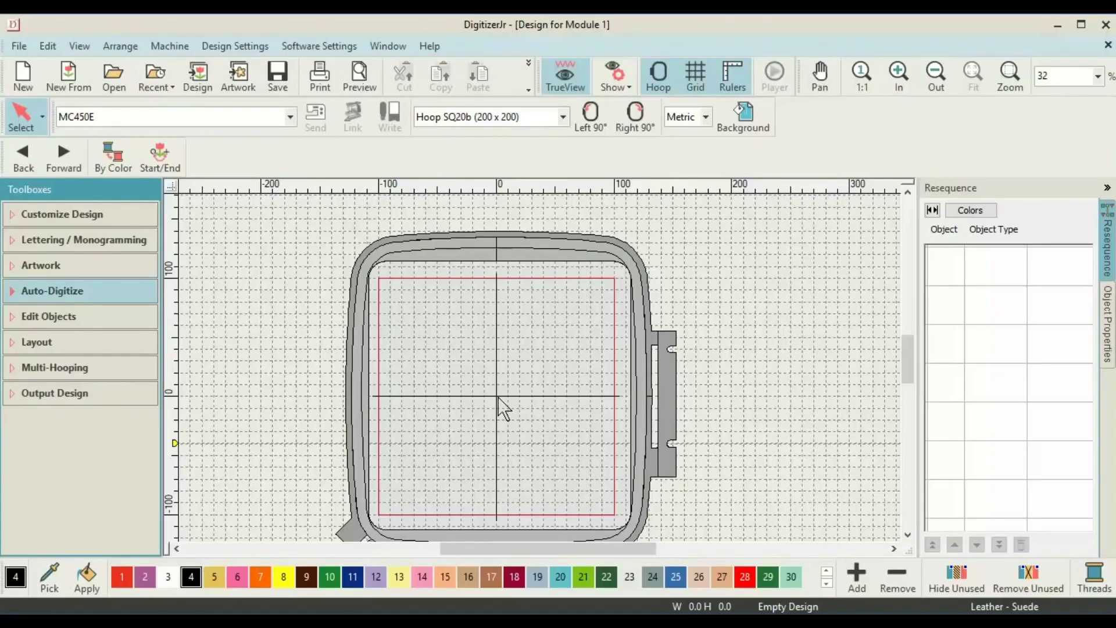
Insert the 'Design for Module 1' panda design into the hoop and view its design information.
left_click(6, 218)
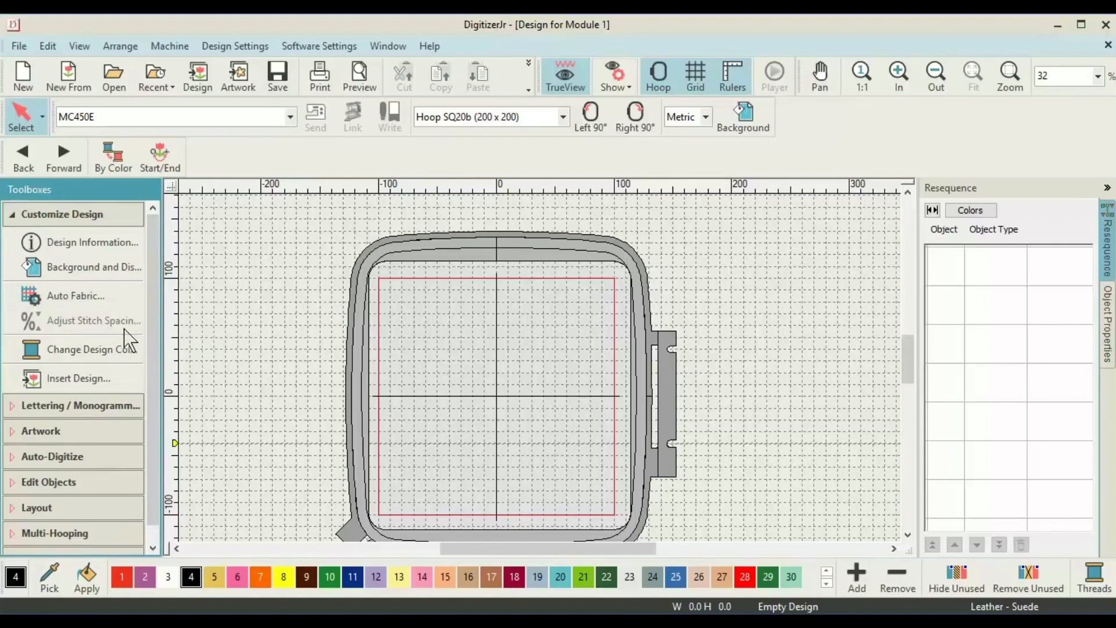
left_click(122, 386)
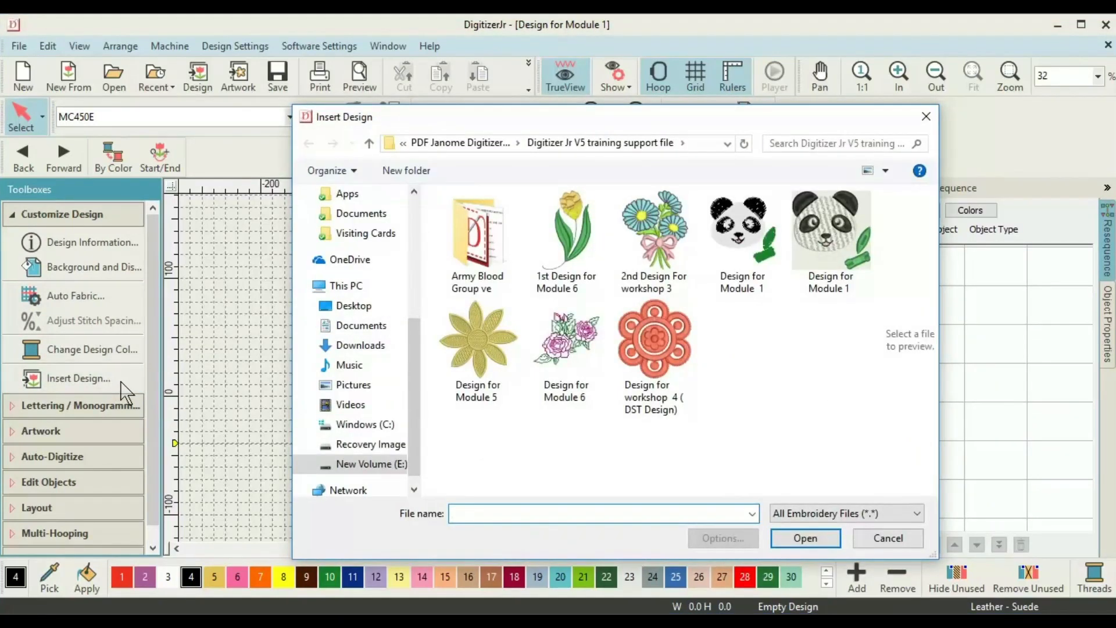
double_click(831, 244)
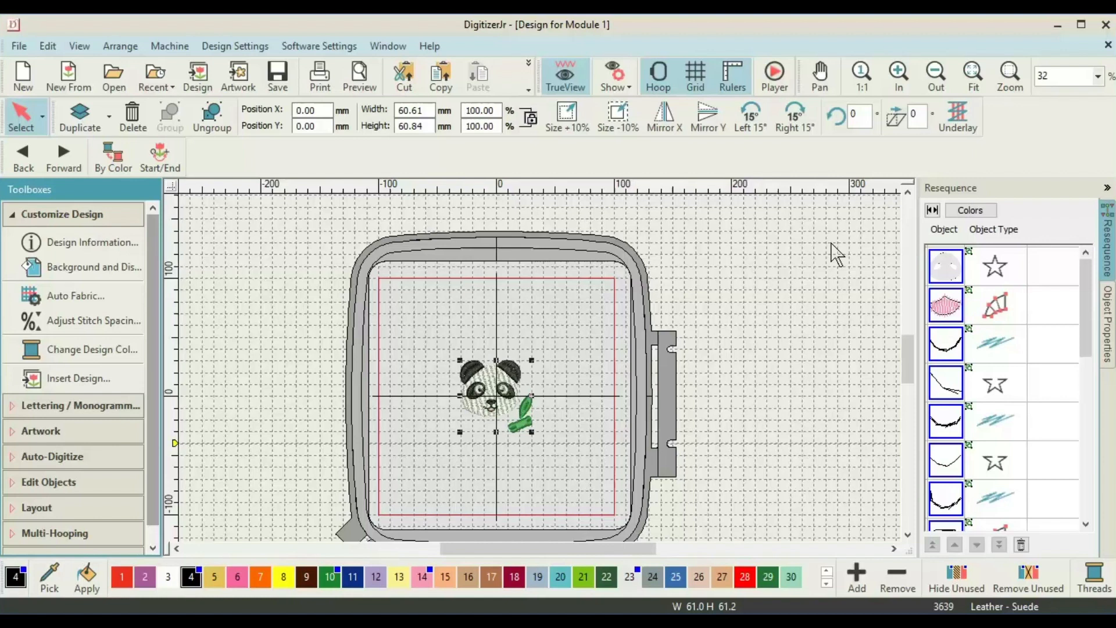
left_click(102, 258)
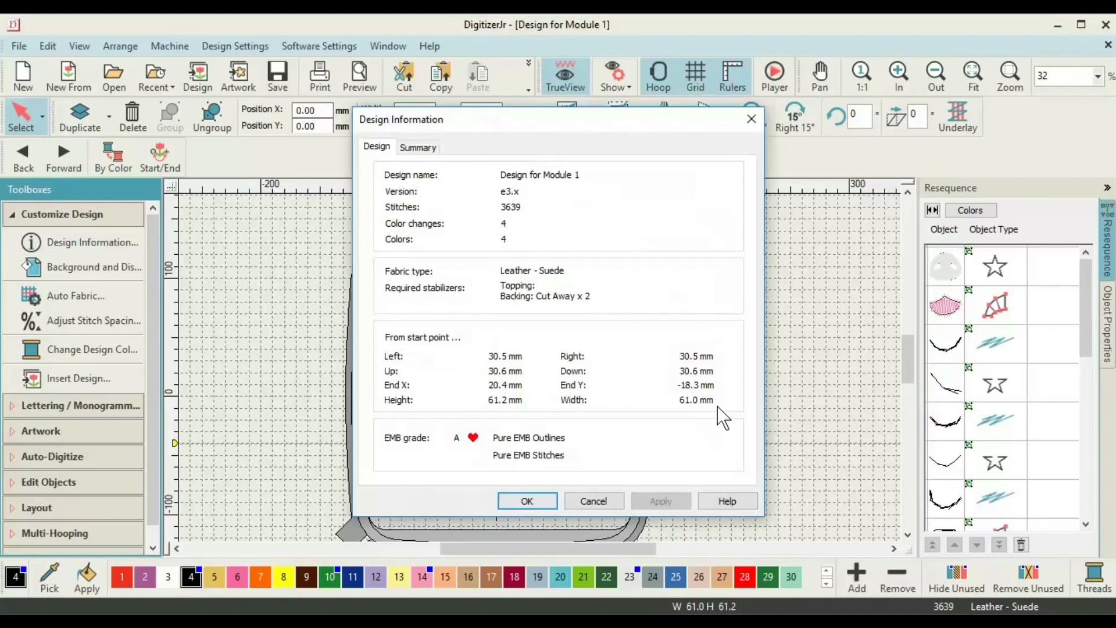
Close the Design Information box and open Adjust Stitch Spacing at 100%.
left_click(527, 501)
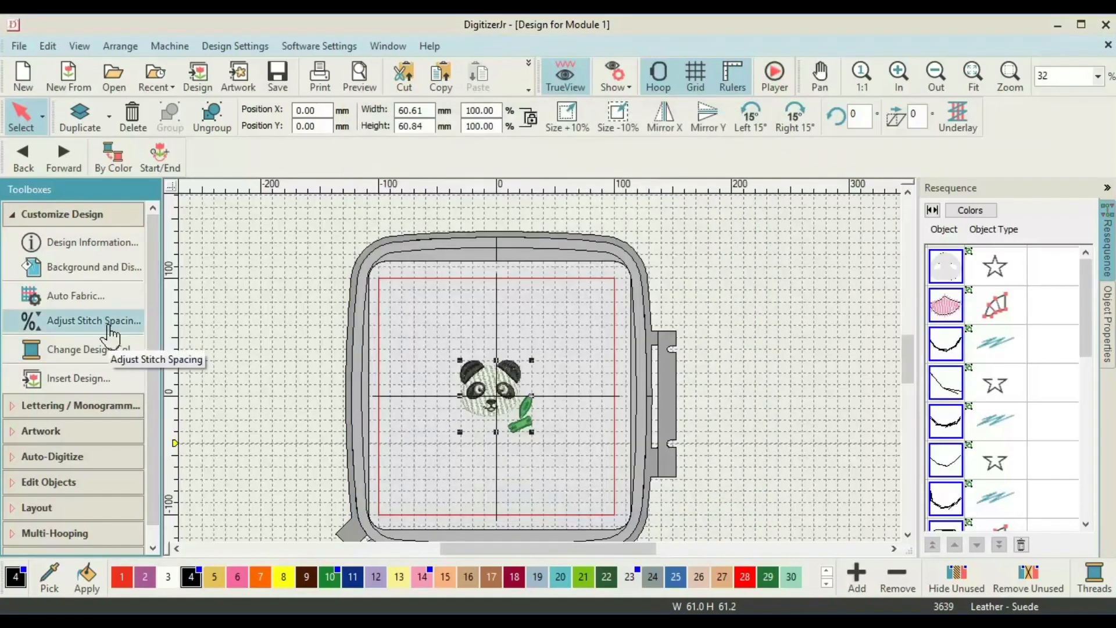
left_click(93, 322)
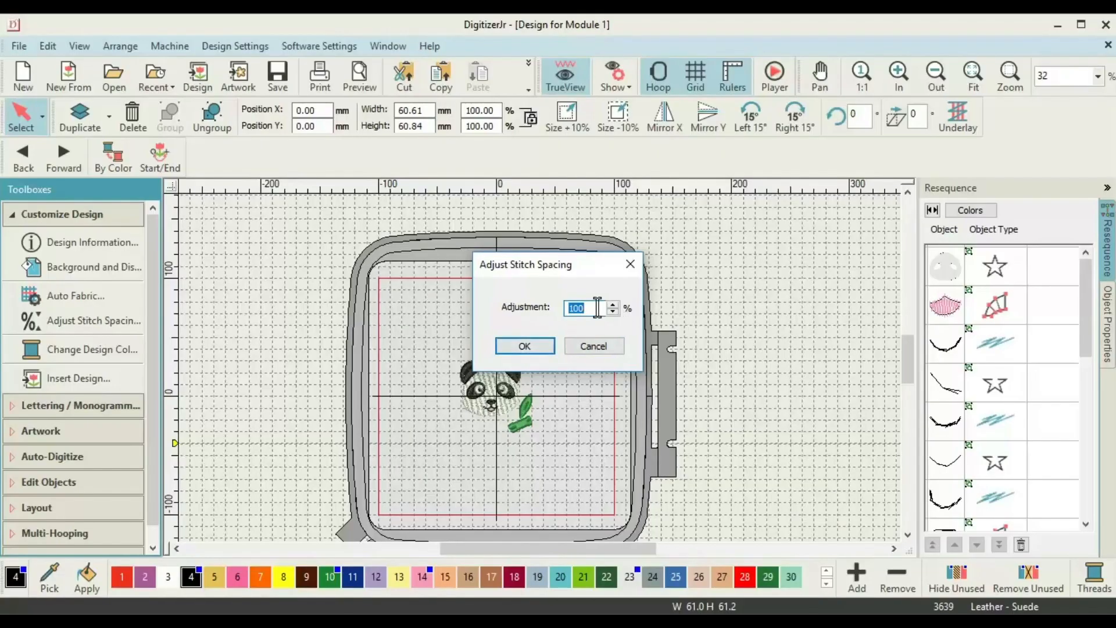
Raise the panda's stitch spacing adjustment to 110%, cutting it from 3639 to 3412 stitches.
left_click(489, 197)
key("BackSpace")
key("BackSpace")
type("10")
left_click(524, 346)
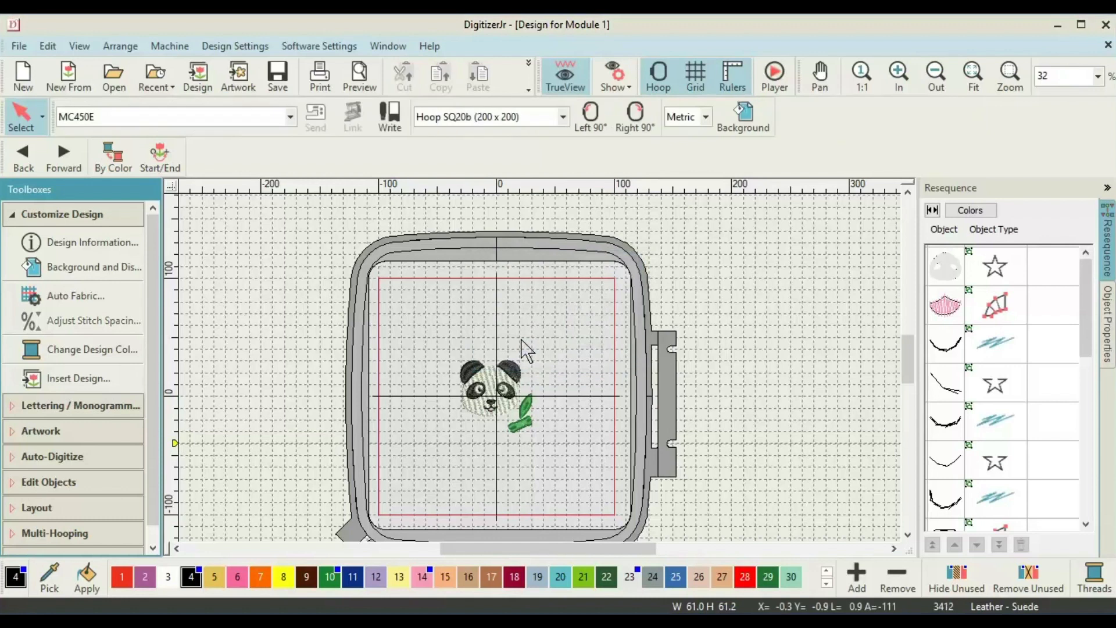
left_click(501, 388)
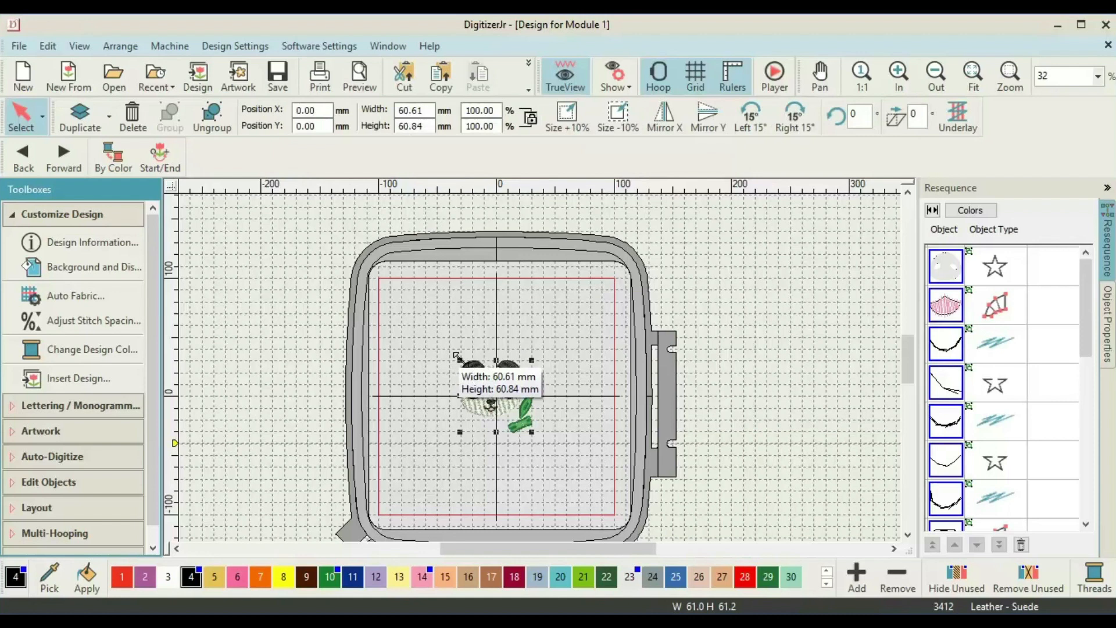
Scale the panda up to 186%, about 113.2 x 113.6 mm, toward the hoop's upper left.
left_click_drag(457, 355, 396, 298)
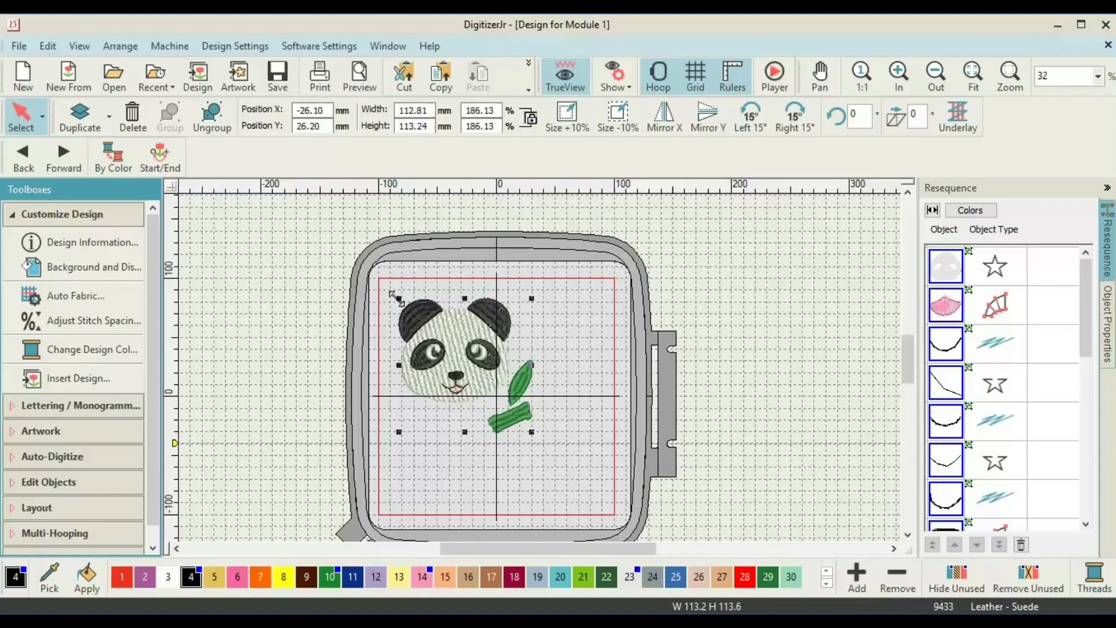
left_click(37, 507)
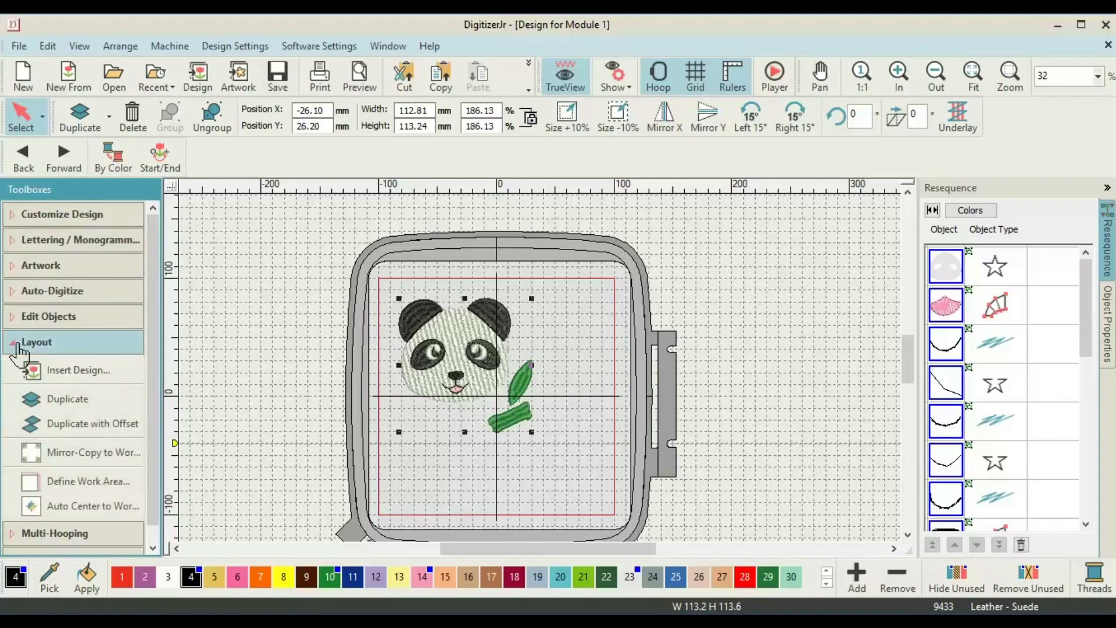
left_click(91, 512)
Centre the panda, ungroup it, and delete the green leaf and bamboo stick.
key("Return")
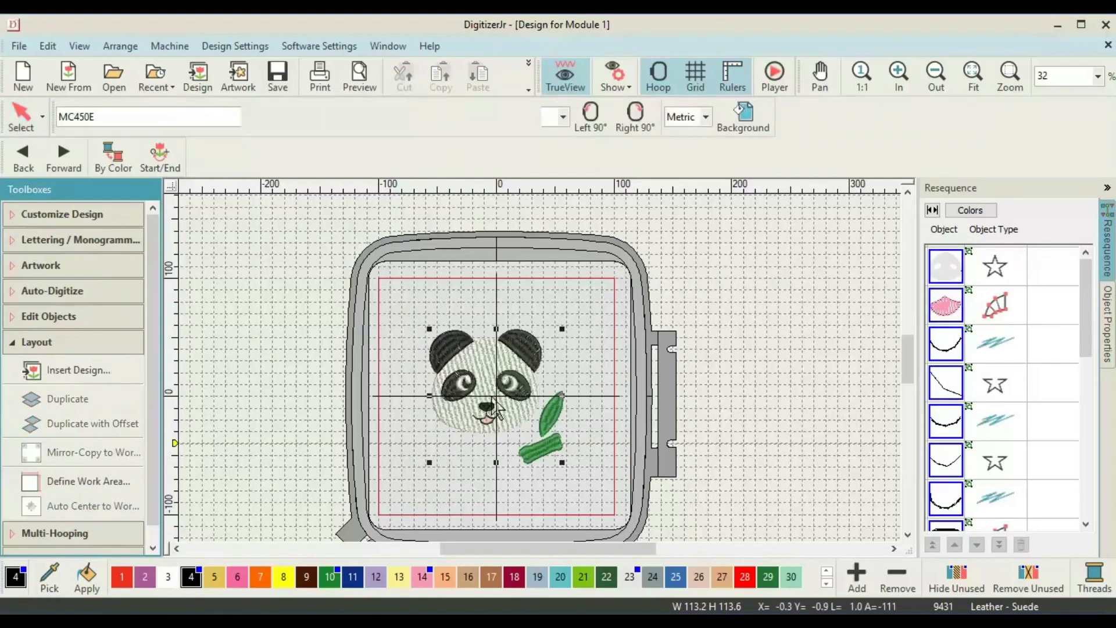
right_click(495, 407)
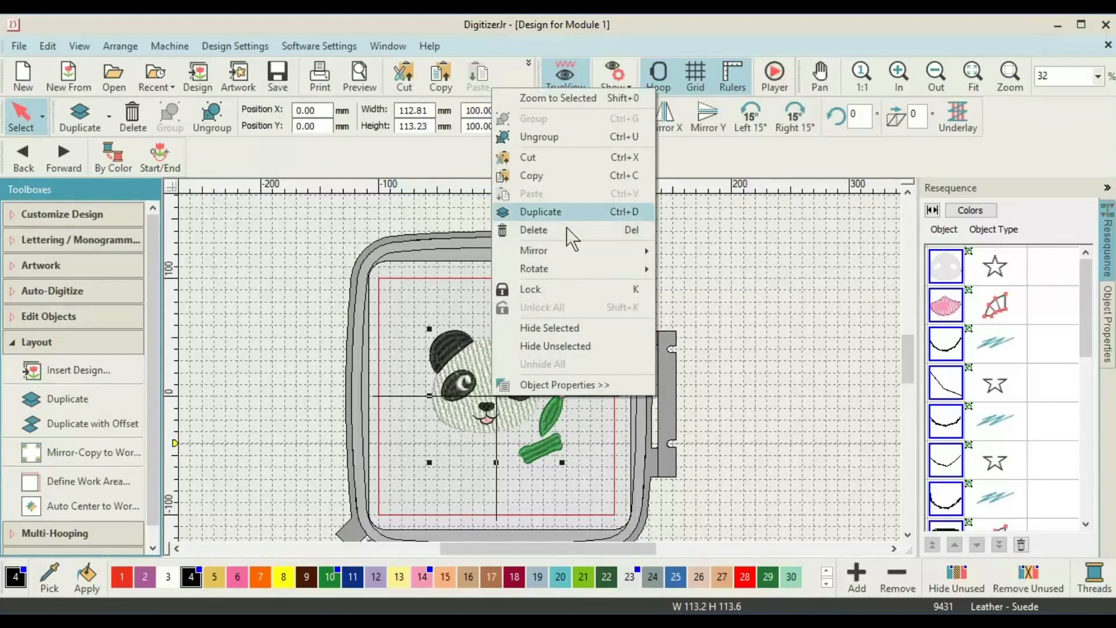
left_click(552, 141)
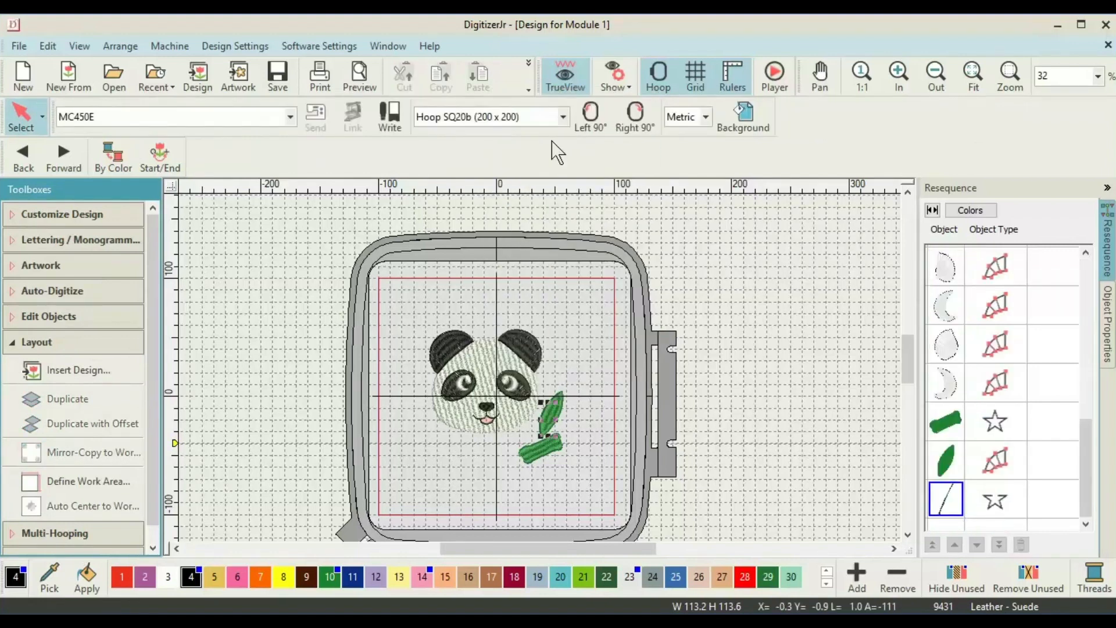
left_click(561, 415)
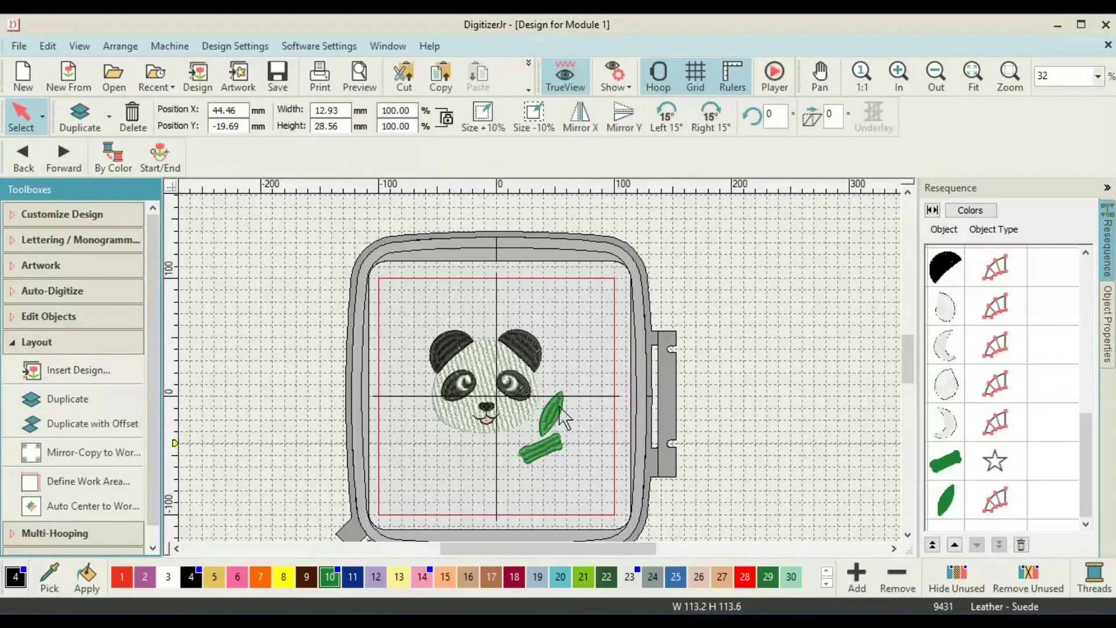
left_click(559, 407)
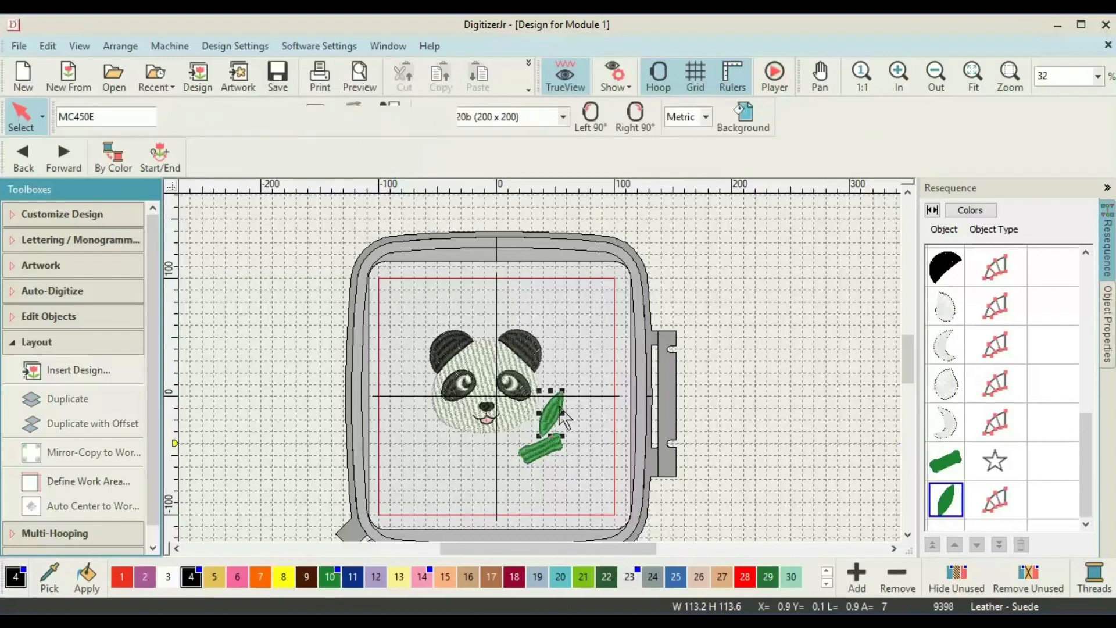
key("Delete")
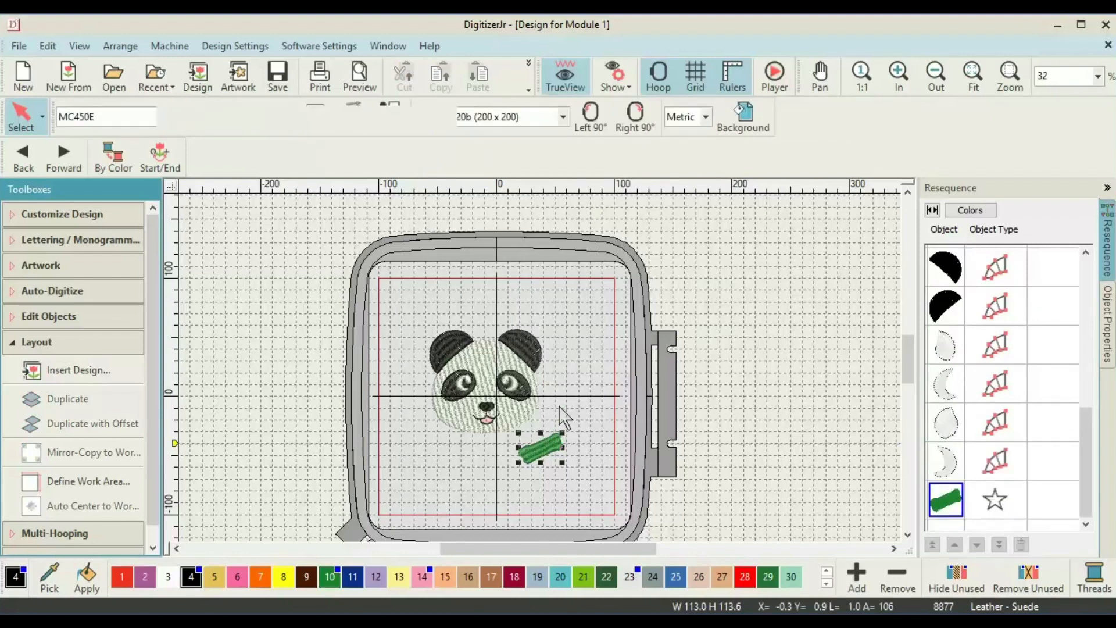
key("Delete")
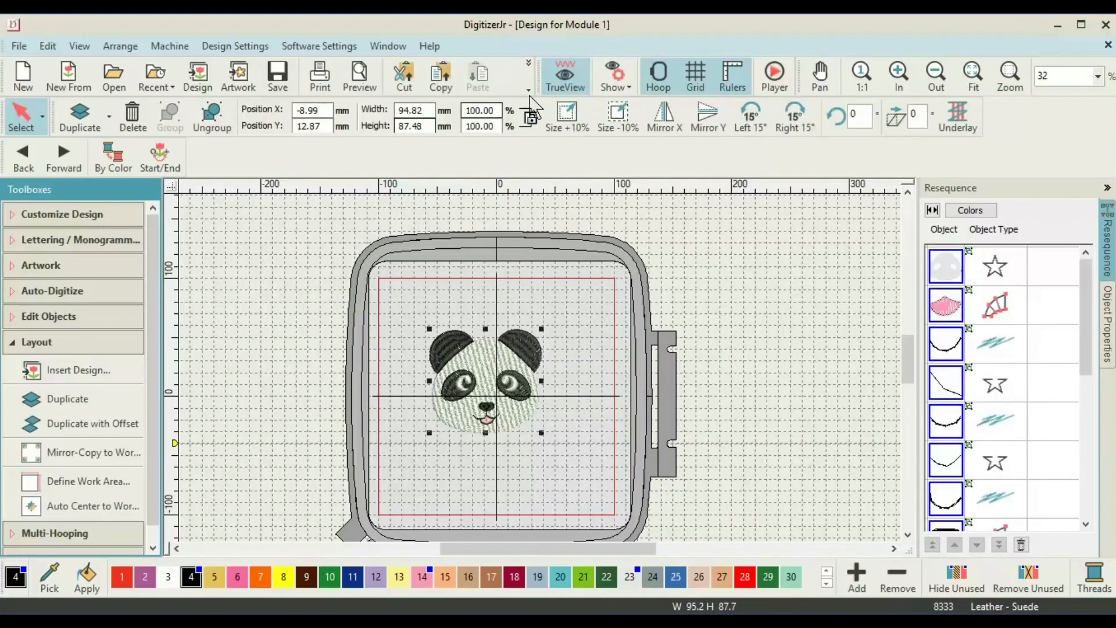
Re-centre the remaining panda head at 0,0 in the work area.
left_click(91, 516)
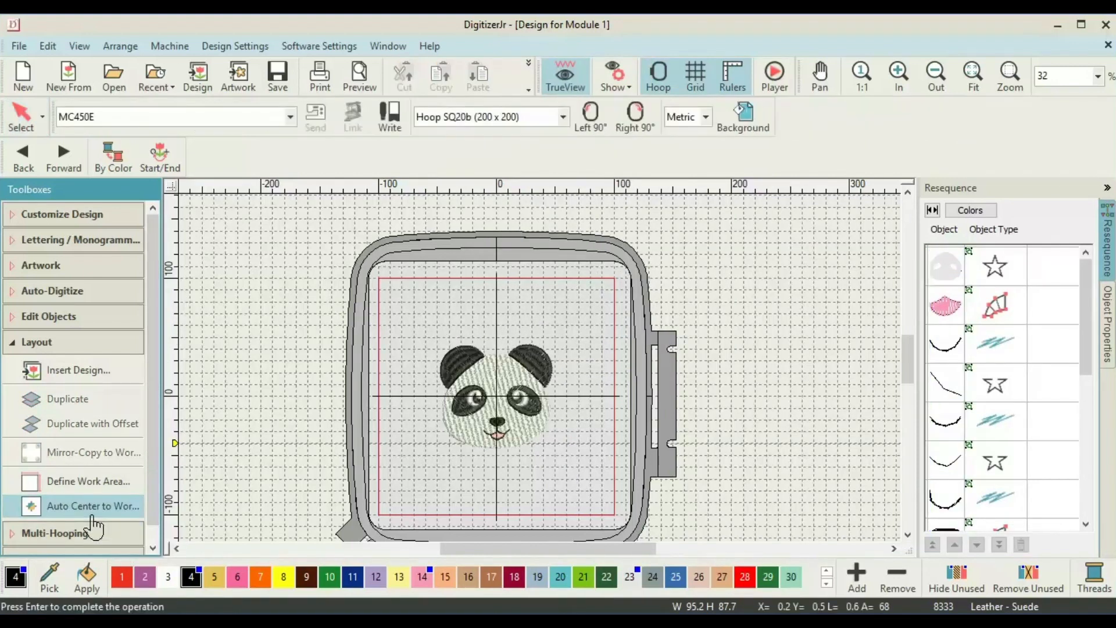
key("Return")
left_click(32, 247)
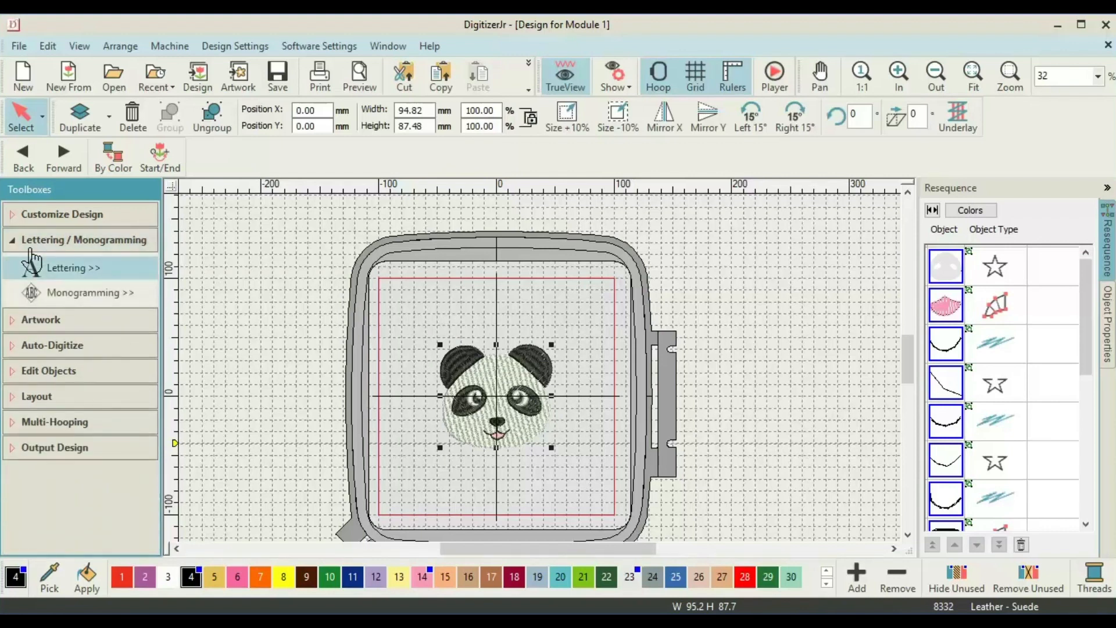
Create Block1 lettering reading WELCOME on a Free Line baseline.
left_click(63, 278)
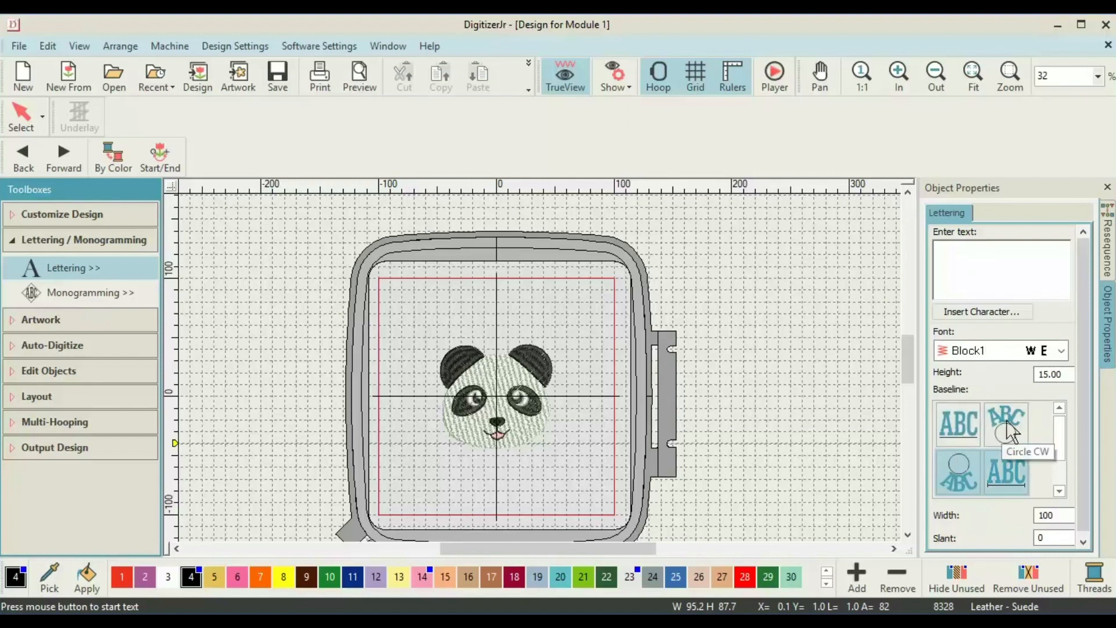
left_click(974, 429)
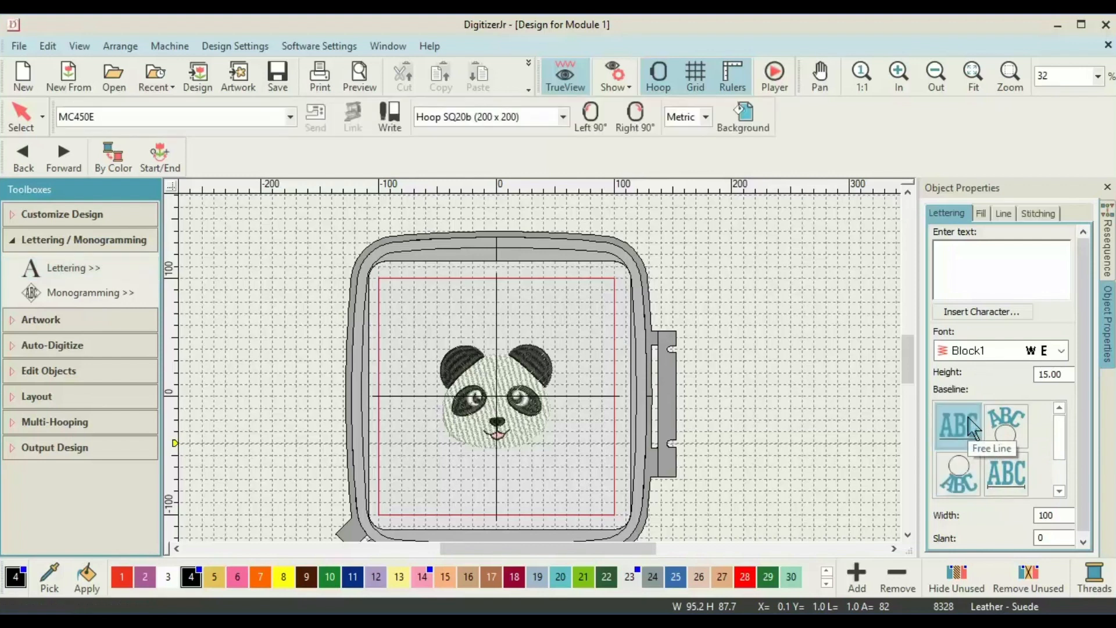
left_click(950, 255)
type("WEL")
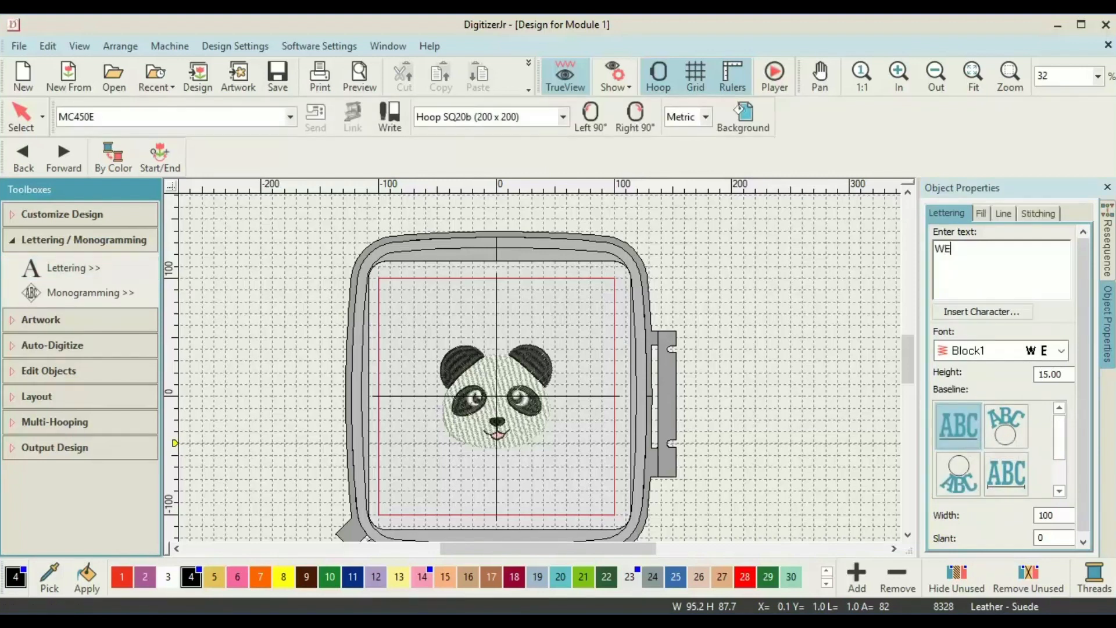
type("COME")
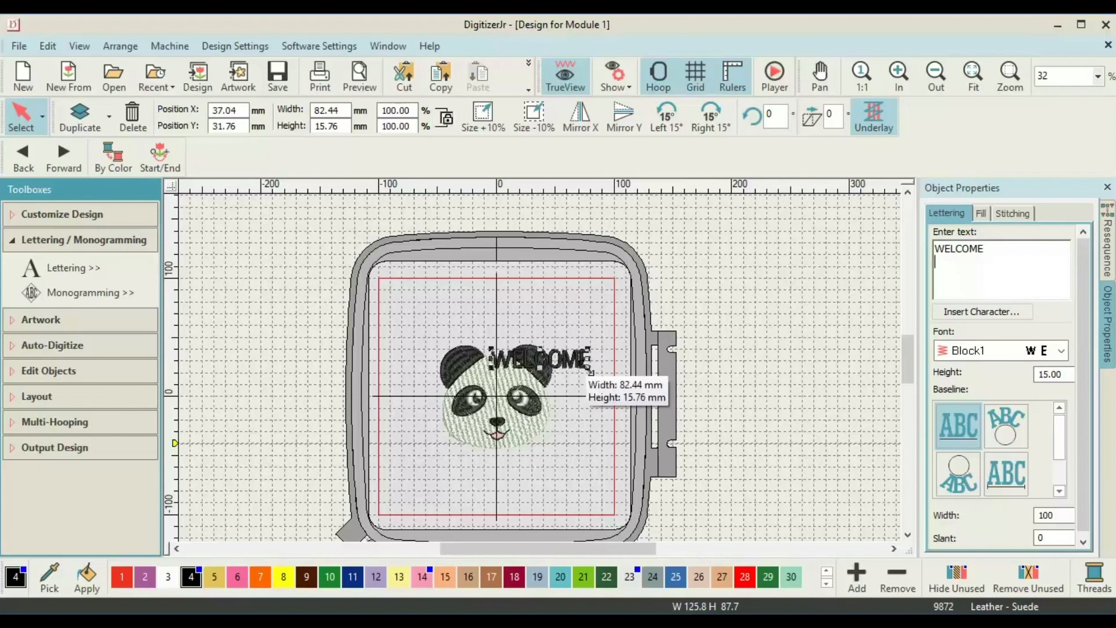
Resize WELCOME to about 80 mm wide and nudge it centred below the panda head.
left_click_drag(582, 368, 590, 371)
key("Down")
key("Down")
key("Down")
key("Down")
key("Down")
key("Down")
key("Down")
key("Down")
key("Down")
key("Down")
key("Down")
key("Down")
key("Down")
key("Down")
key("Down")
key("Down")
key("Down")
key("Down")
key("Down")
key("Down")
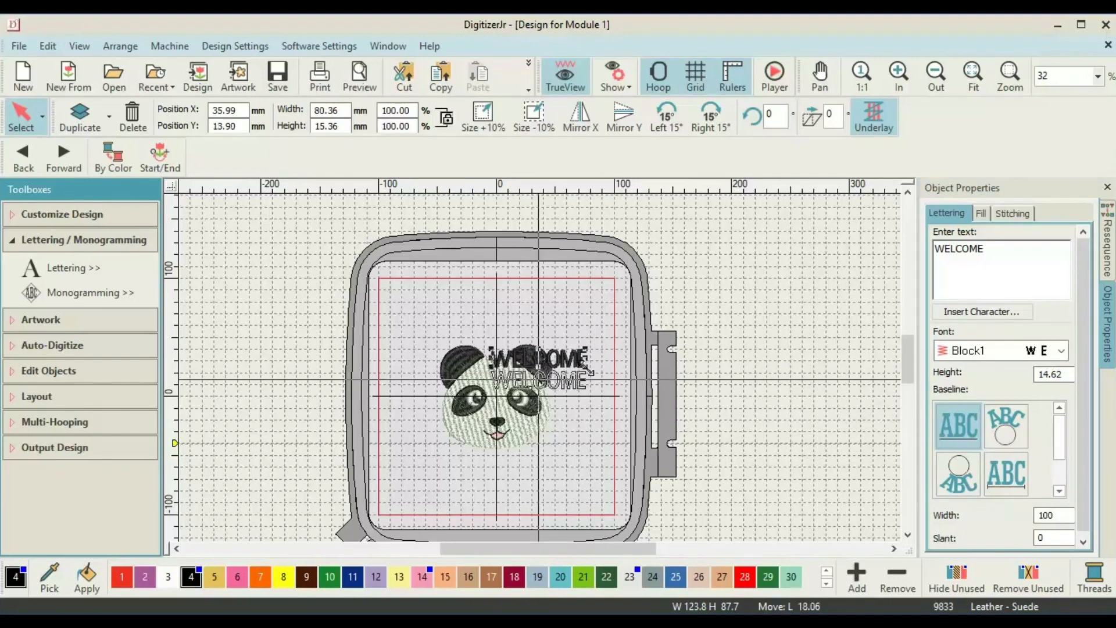
key("Down")
key("Down")
key("Down")
key("Down")
key("Down")
key("Down")
key("Down")
key("Down")
key("Down")
key("Down")
key("Down")
key("Down")
key("Down")
key("Down")
key("Down")
key("Down")
key("Down")
key("Down")
key("Down")
key("Down")
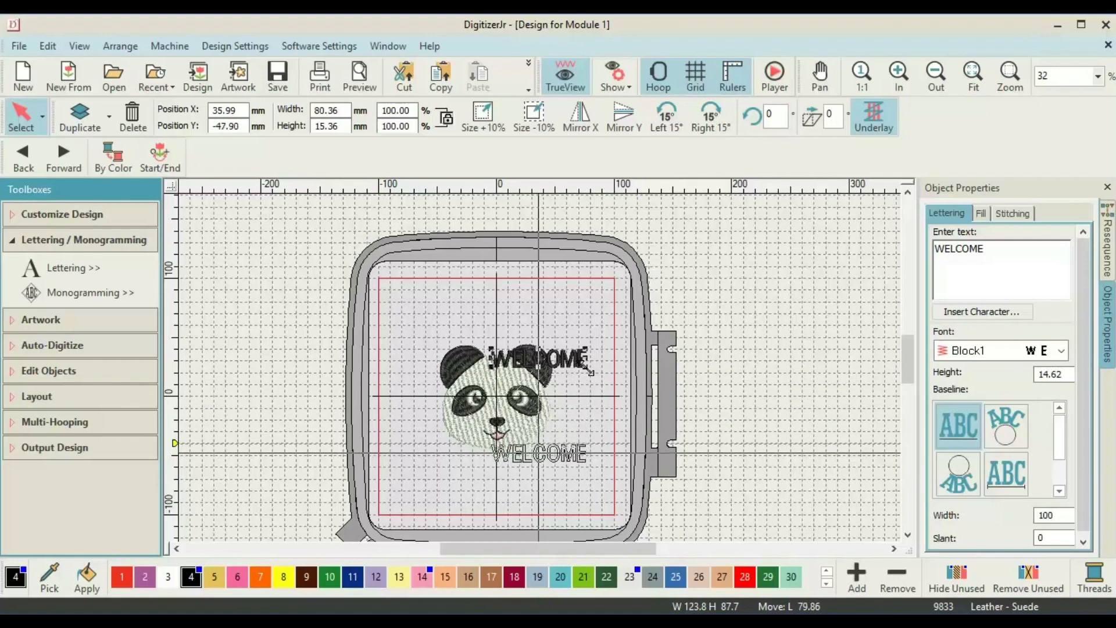
key("Left")
key("Left")
key("Left")
key("Left")
key("Left")
key("Left")
key("Left")
key("Left")
key("Left")
key("Left")
key("Left")
key("Left")
key("Left")
key("Left")
key("Left")
key("Left")
key("Left")
key("Left")
key("Left")
key("Left")
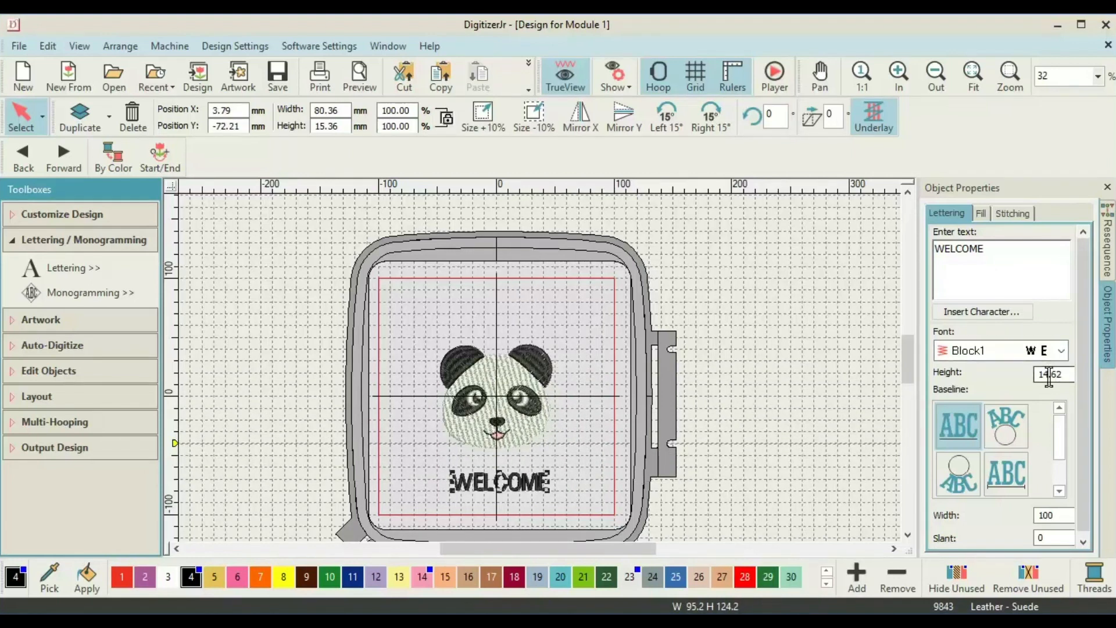
Set the WELCOME lettering height to 20 mm.
left_click(1070, 377)
left_click_drag(1070, 377, 1038, 375)
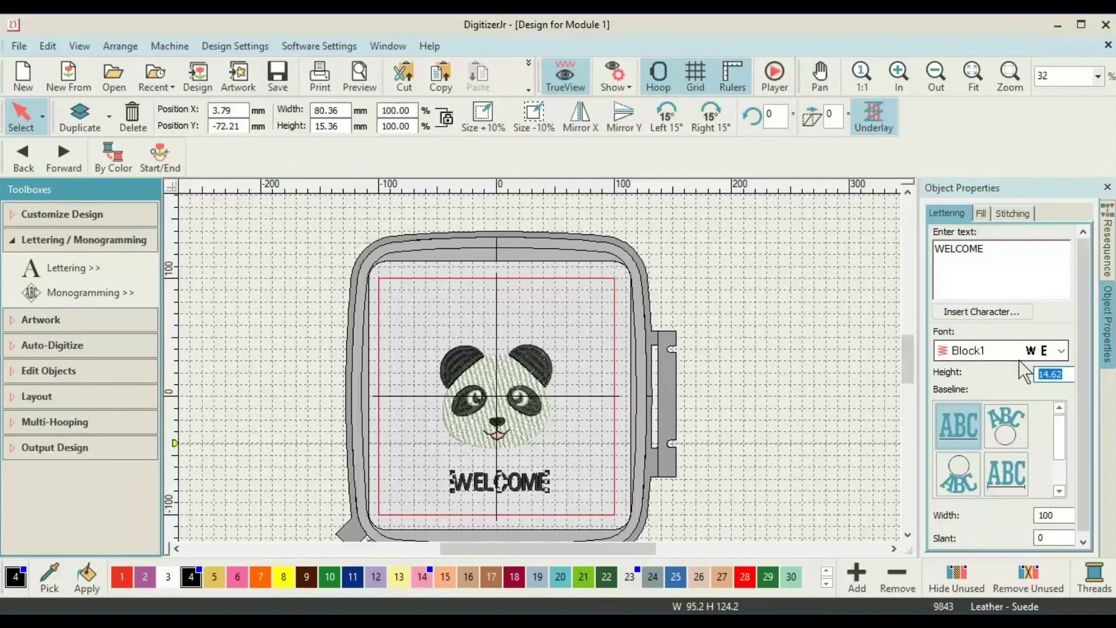
type("20")
key("Return")
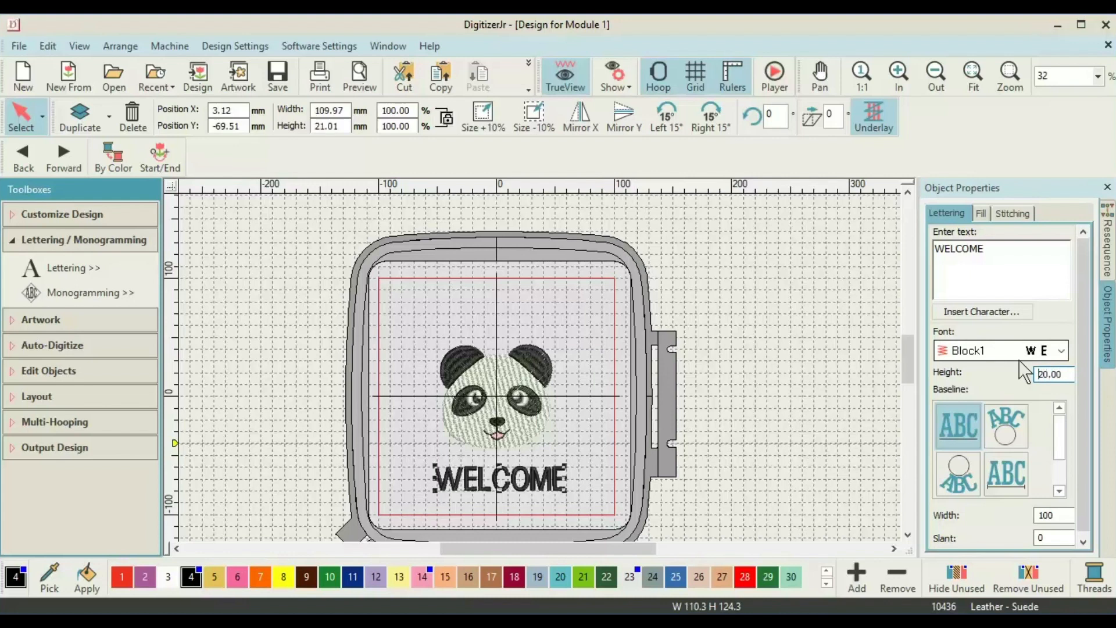
Curve WELCOME on a Circle CCW baseline, nudge its height up, and stitch it red.
left_click(969, 481)
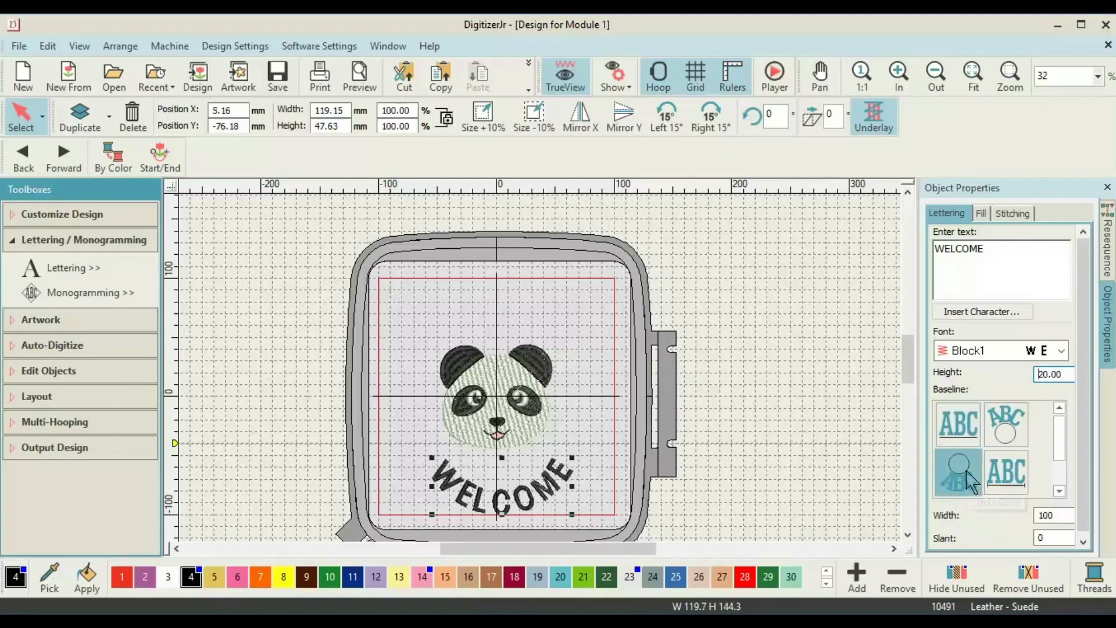
key("Up")
key("Up")
key("Up")
key("Up")
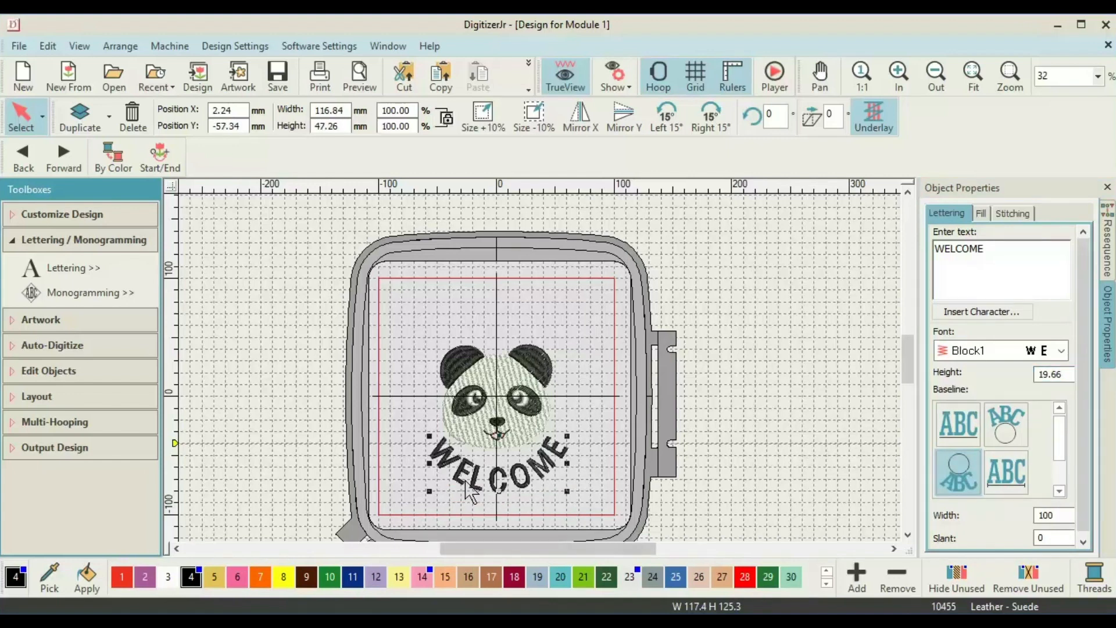
left_click(122, 577)
key("ctrl+a")
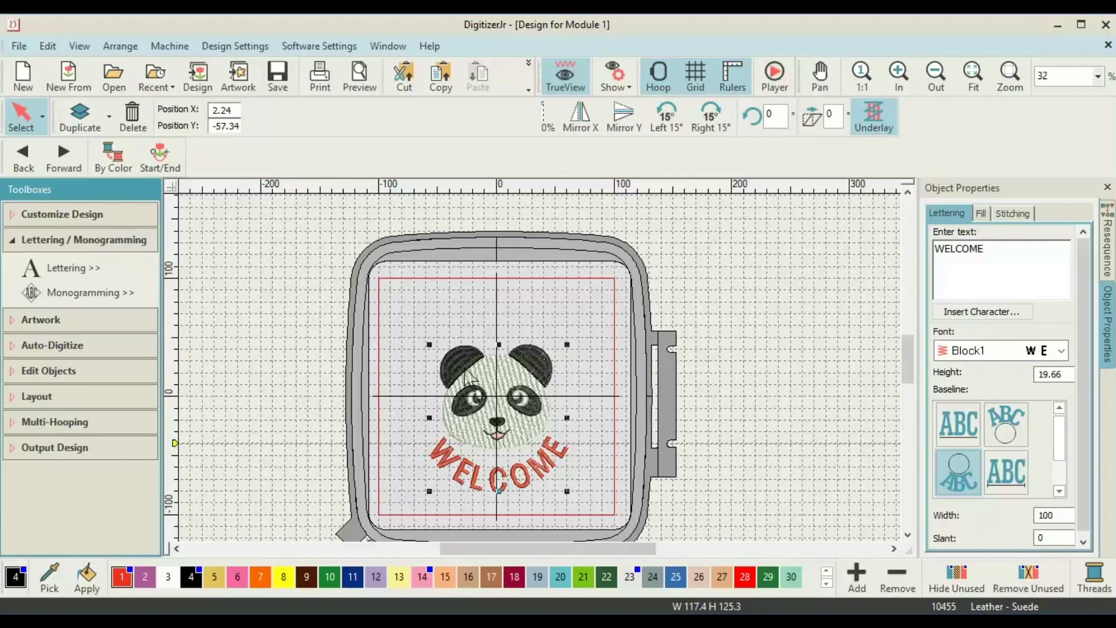
right_click(505, 373)
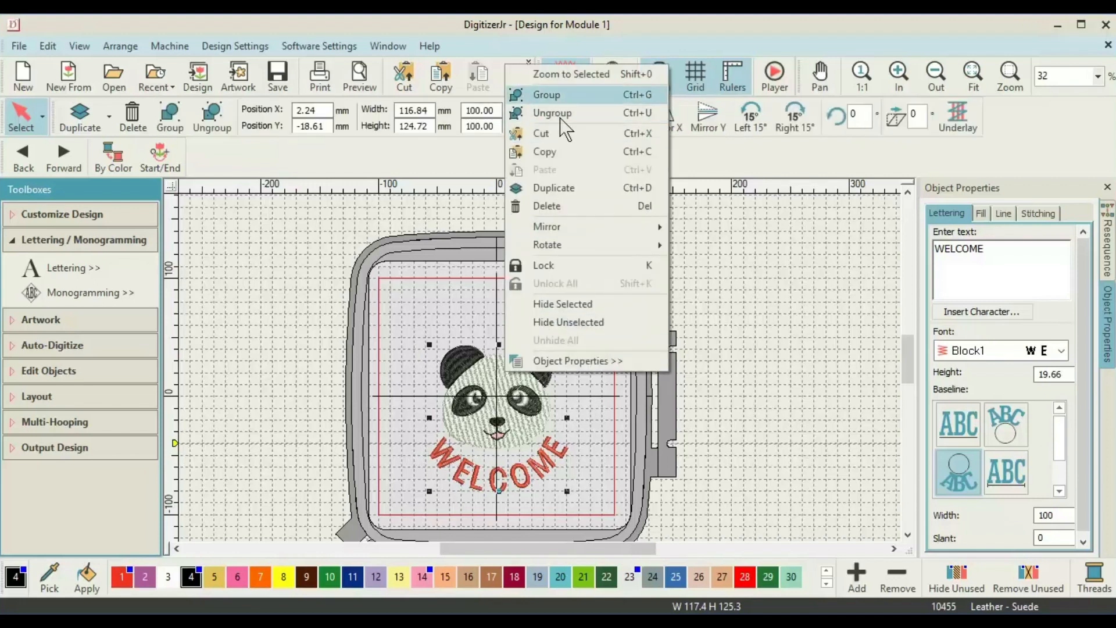
Group the panda with the WELCOME lettering and bring up the Auto Fabric settings.
left_click(559, 95)
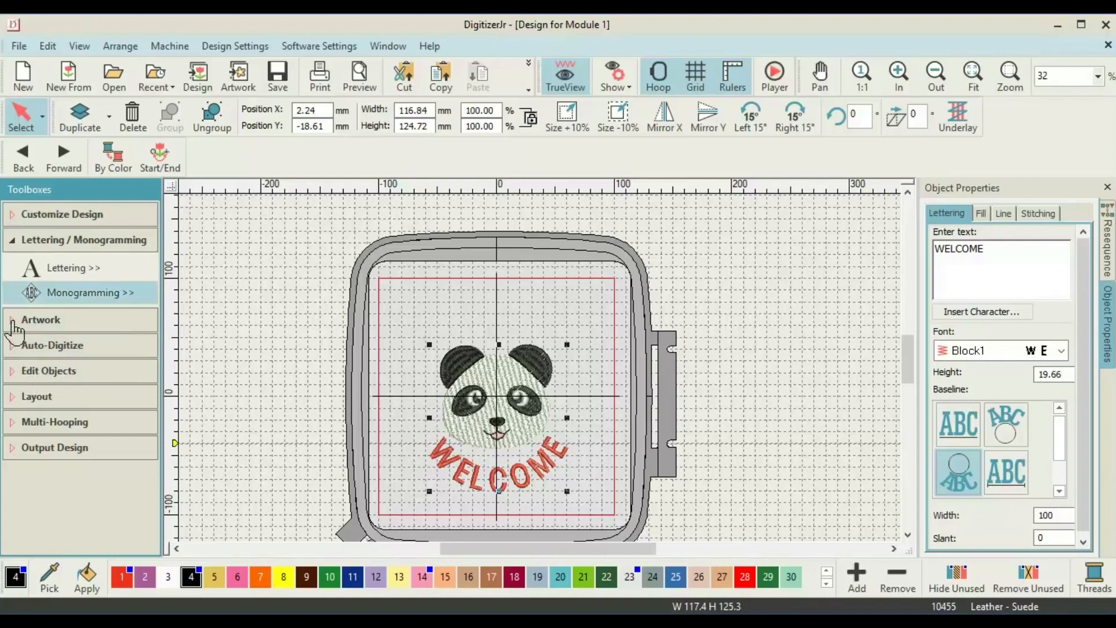
left_click(15, 221)
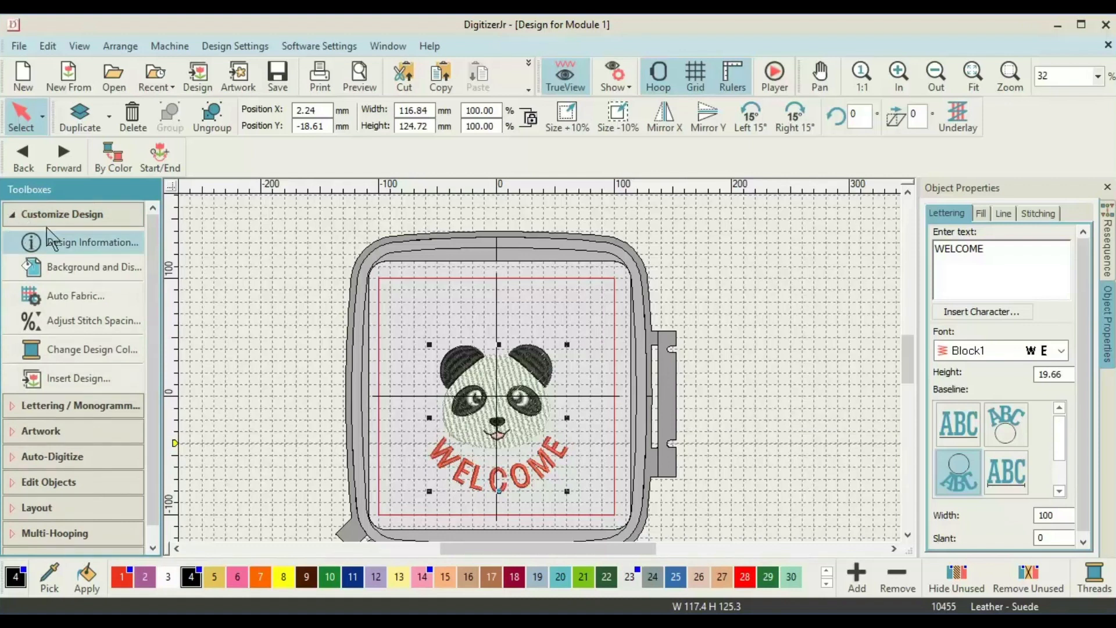
left_click(78, 294)
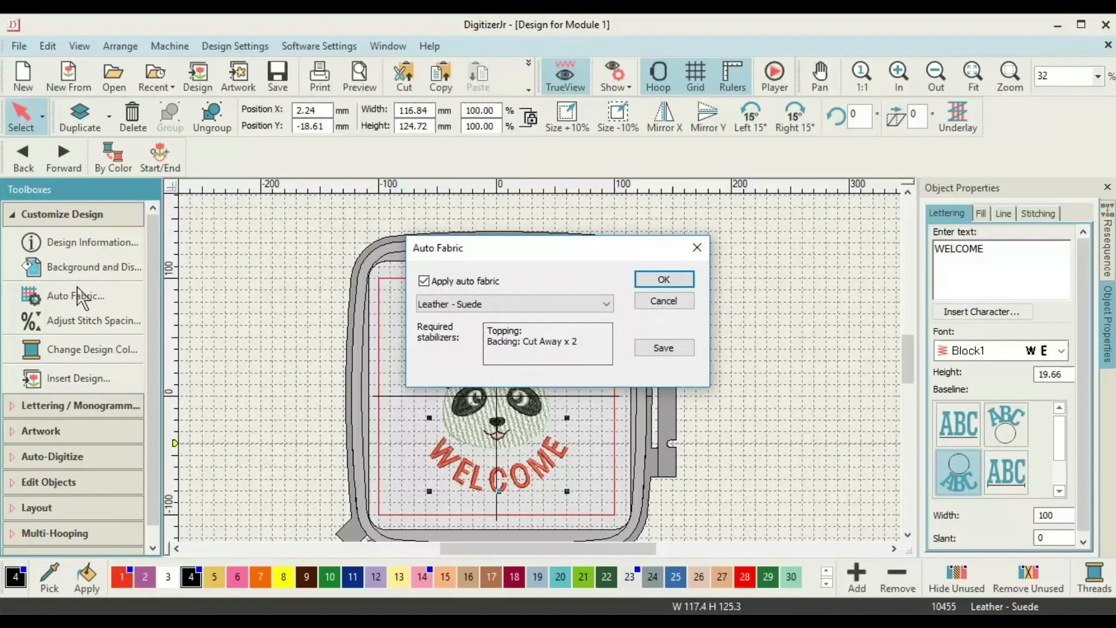
Change the Auto Fabric fabric to Pure Cotton, giving two layers of Tear Away backing.
left_click(536, 304)
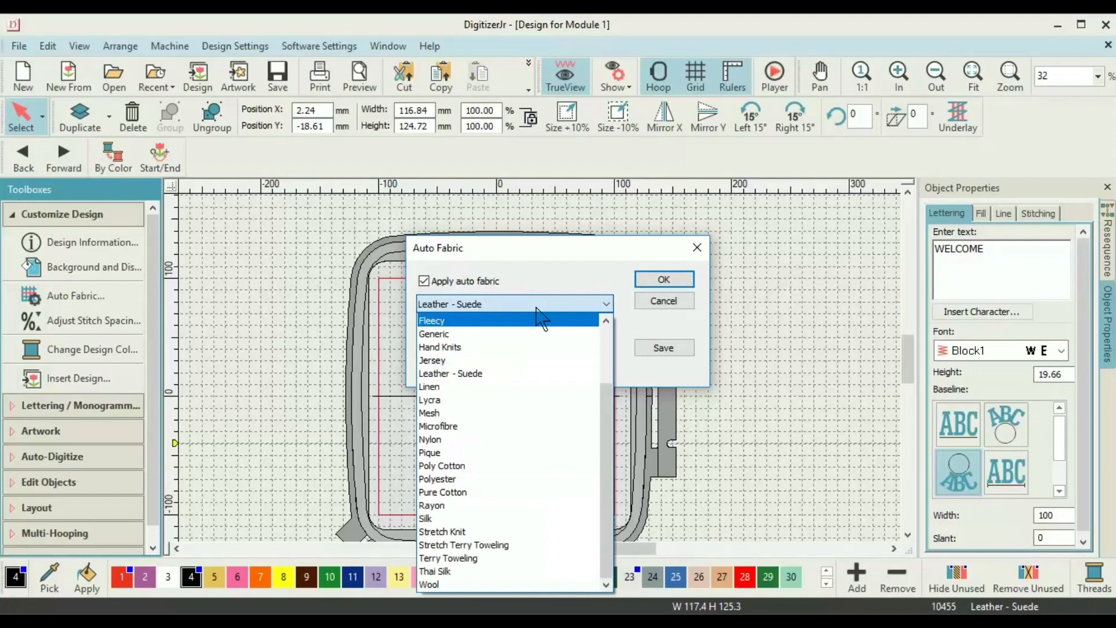
left_click(471, 491)
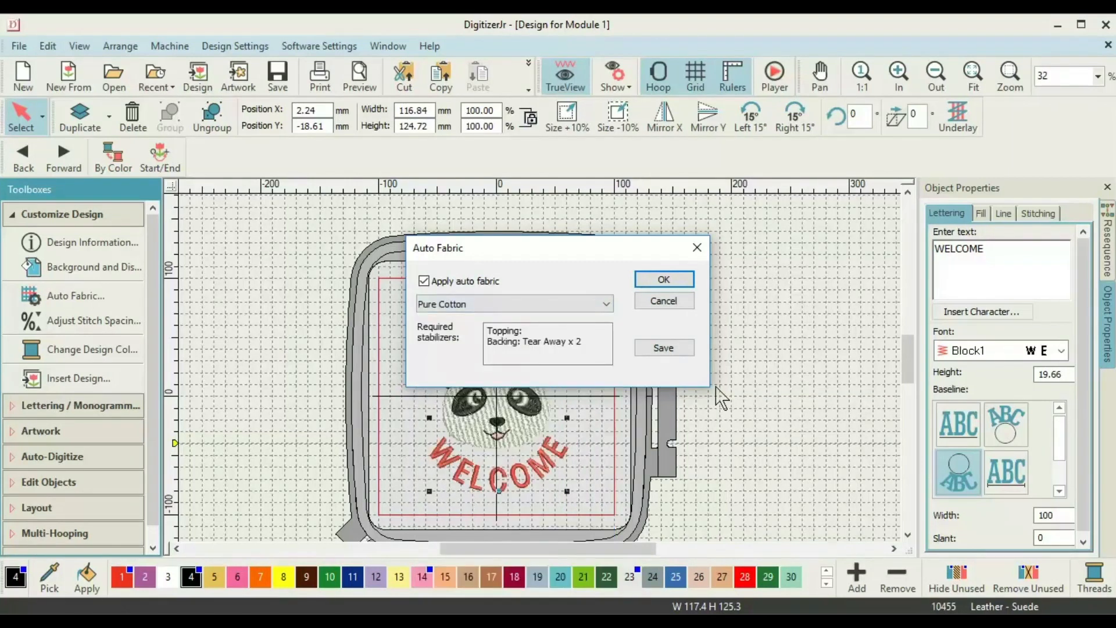
left_click(665, 280)
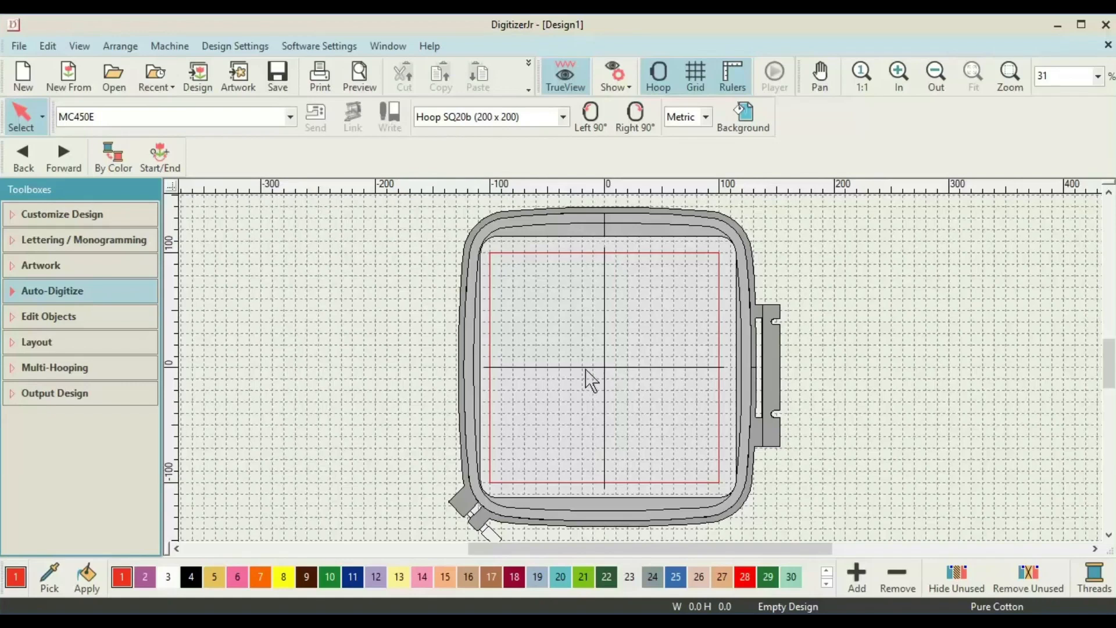
Bring up the Lettering properties for the empty design, with Block1 at 10.00 mm height.
left_click(39, 243)
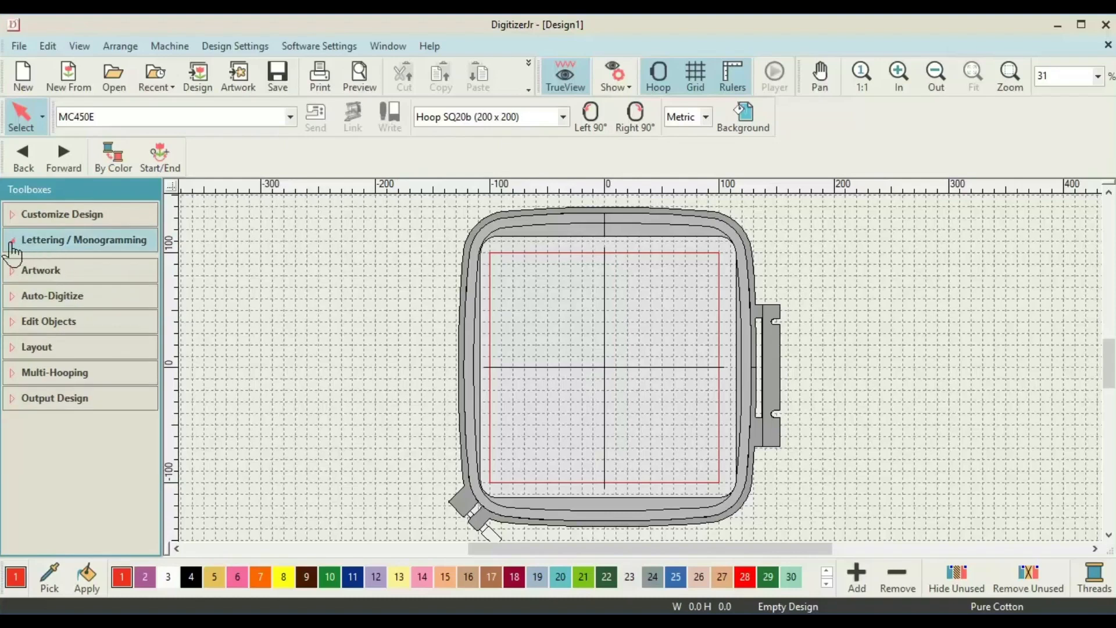
left_click(11, 246)
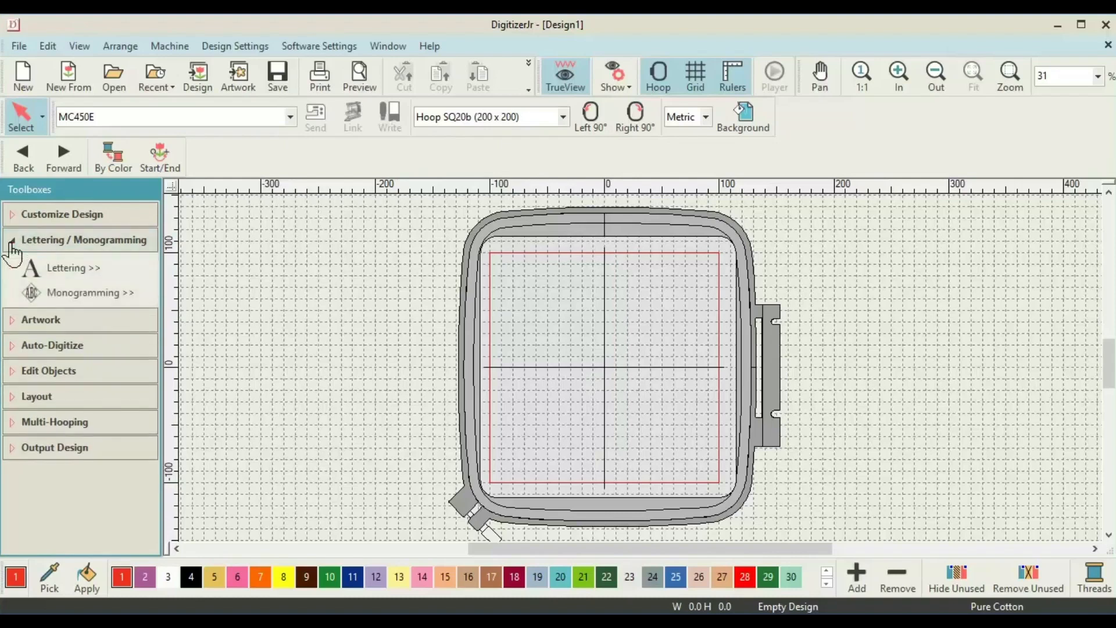
left_click(66, 268)
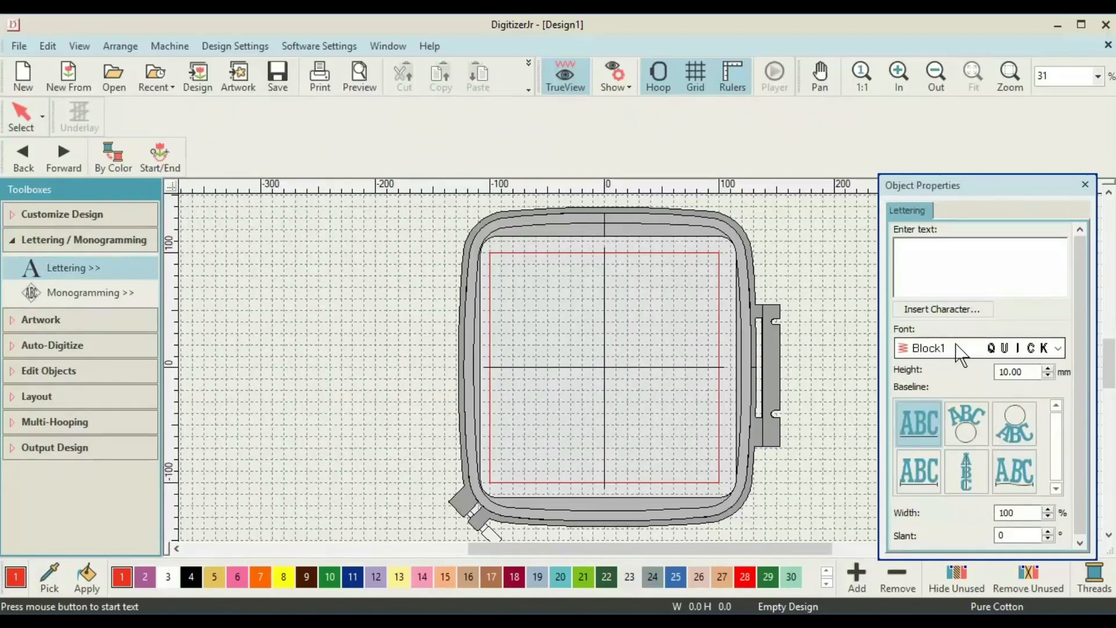
left_click(1058, 349)
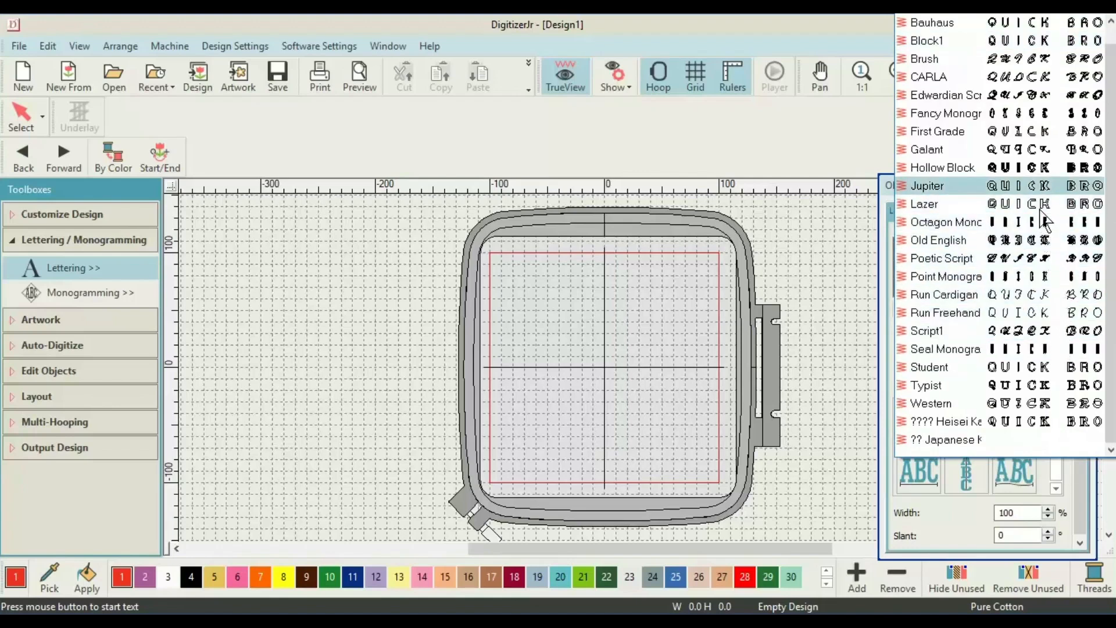
left_click(1029, 42)
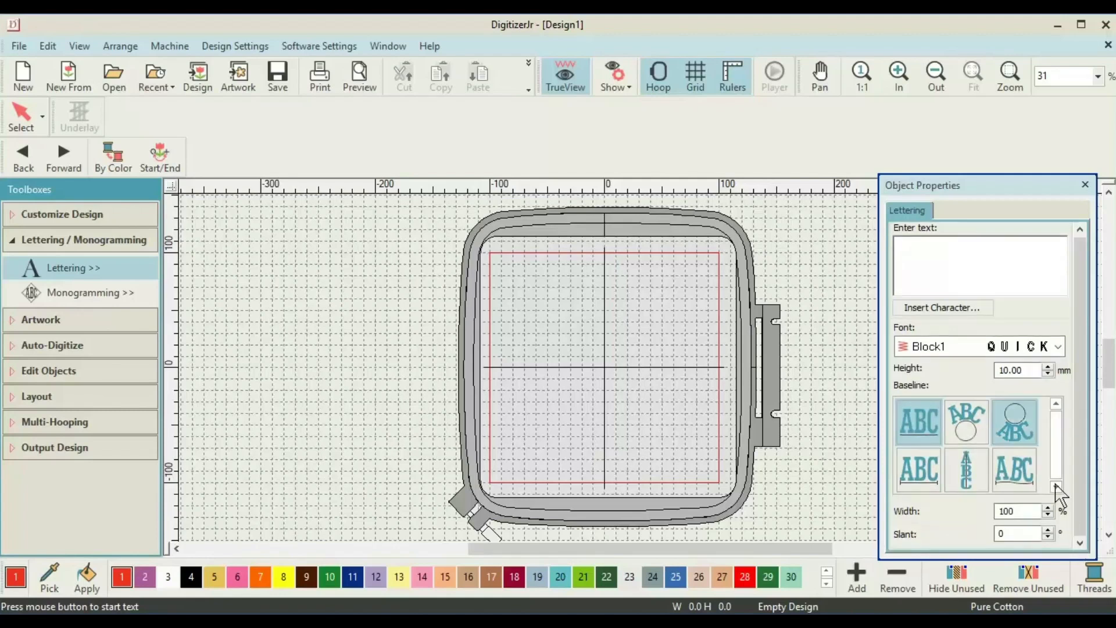
left_click(945, 250)
Letter QUICK BROWN FOX at 15 mm height and centre it in the work area.
type("QUICK BROWN FO")
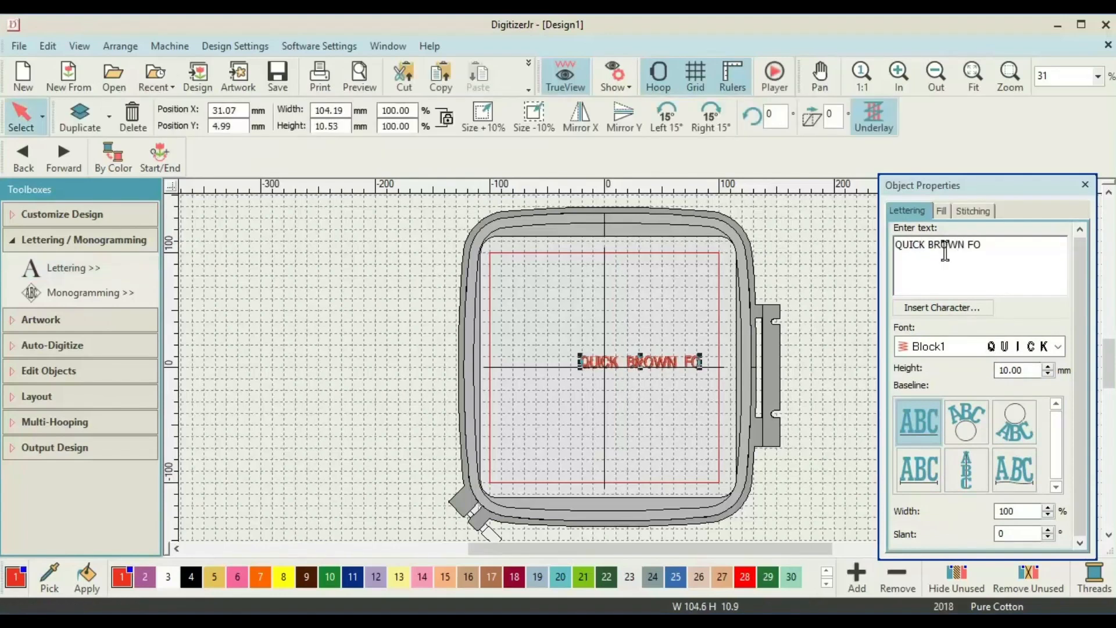
type("X")
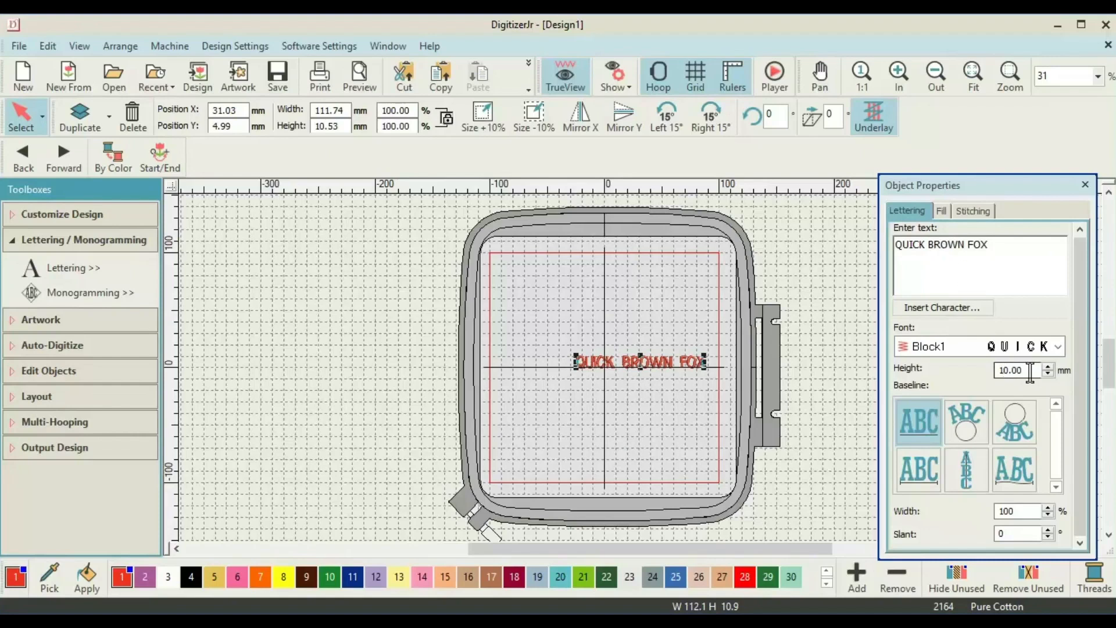
key("BackSpace")
key("BackSpace")
key("BackSpace")
key("BackSpace")
type("5")
key("Return")
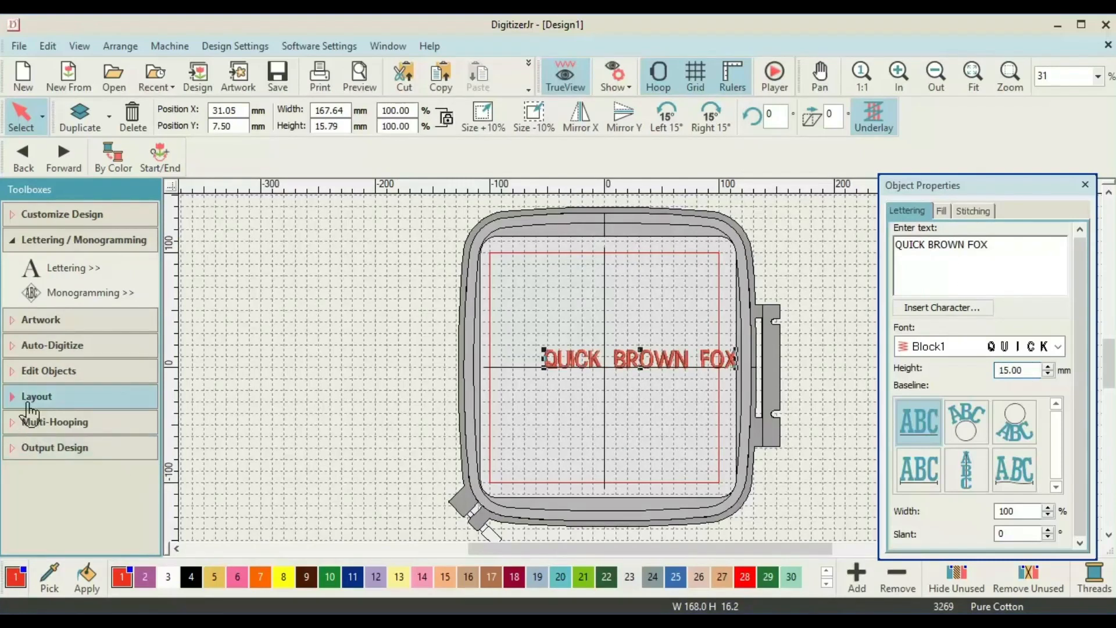
left_click(11, 405)
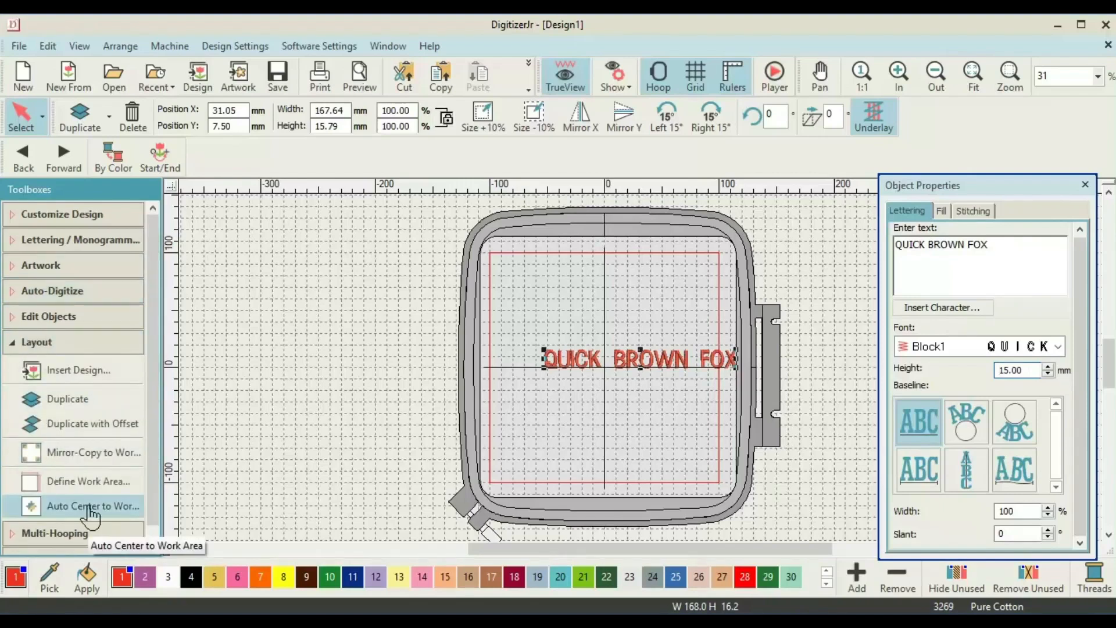
left_click(90, 514)
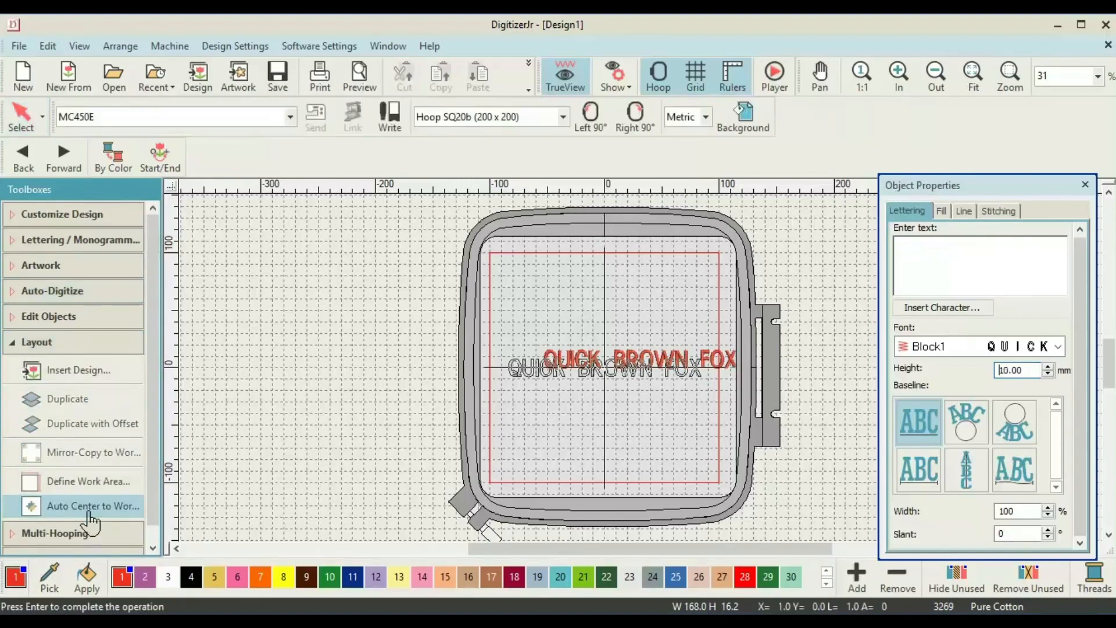
key("Return")
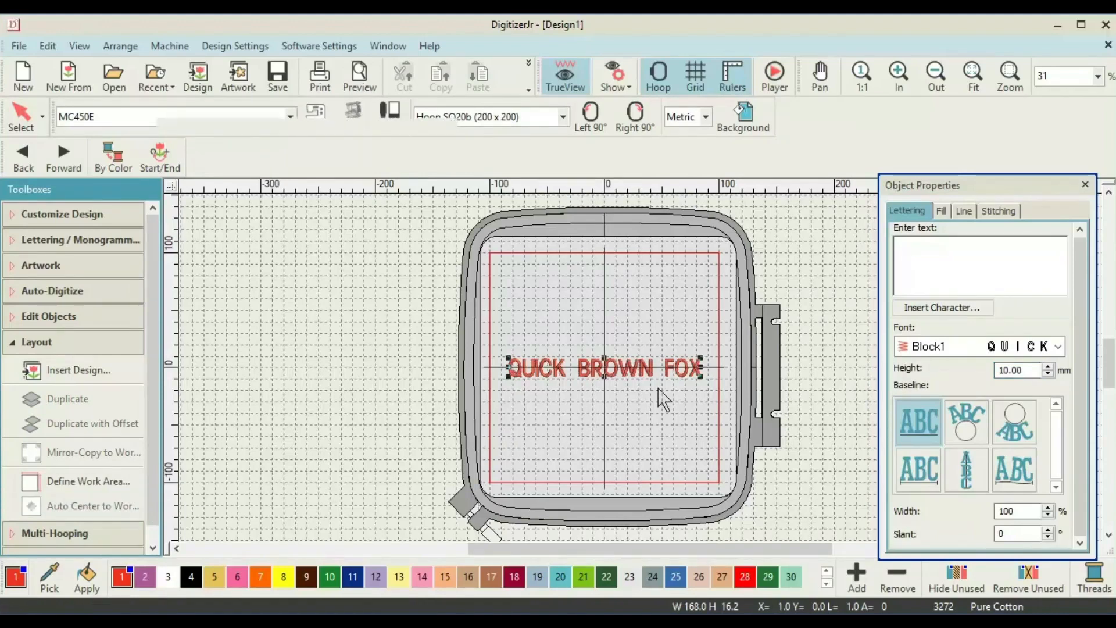
Switch the lettering fill to Satin, close Object Properties, and clear the design.
left_click(685, 386)
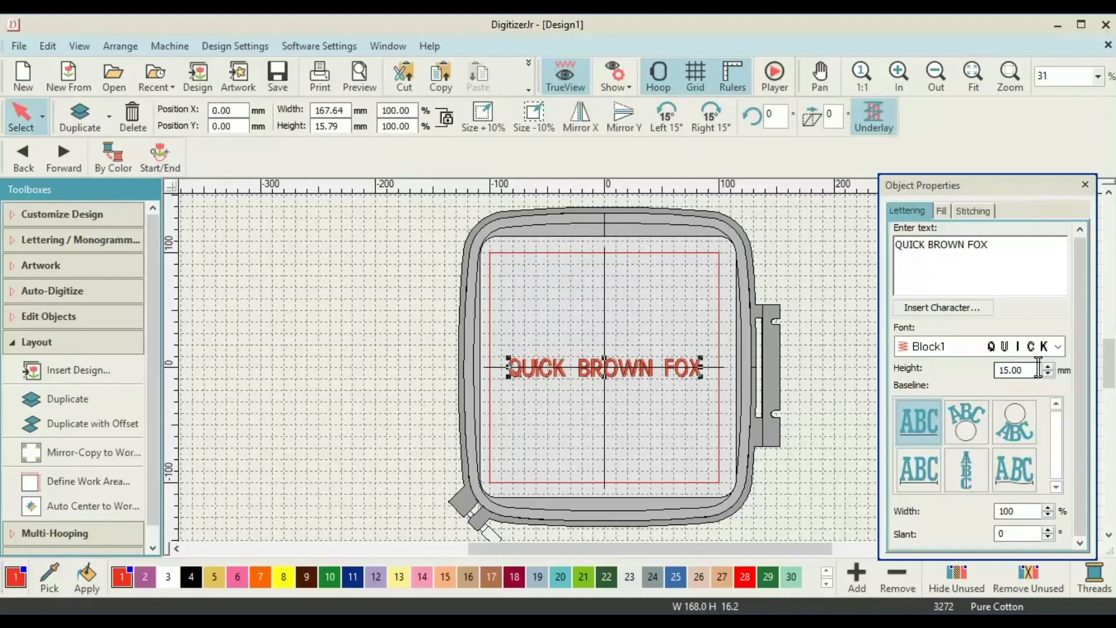
left_click(942, 211)
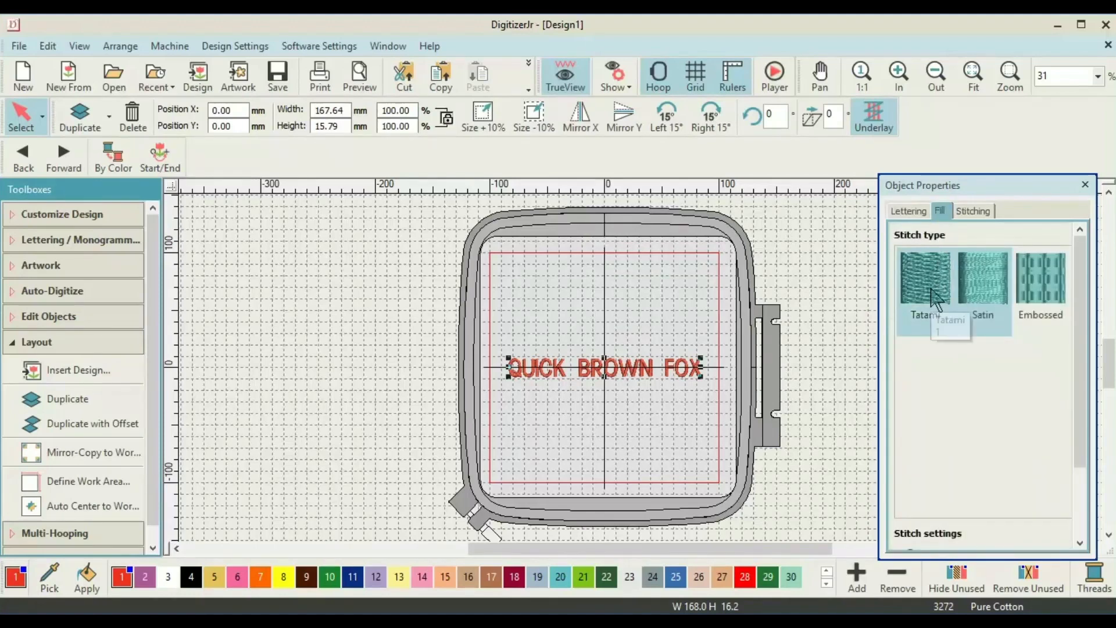
left_click(981, 282)
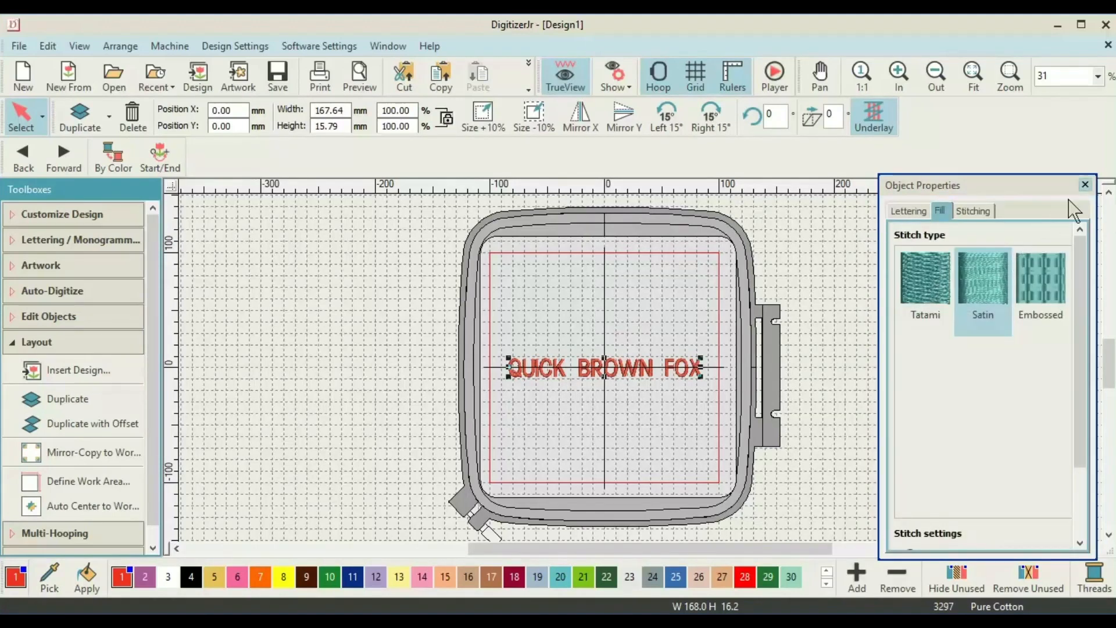
left_click(1085, 184)
left_click(20, 240)
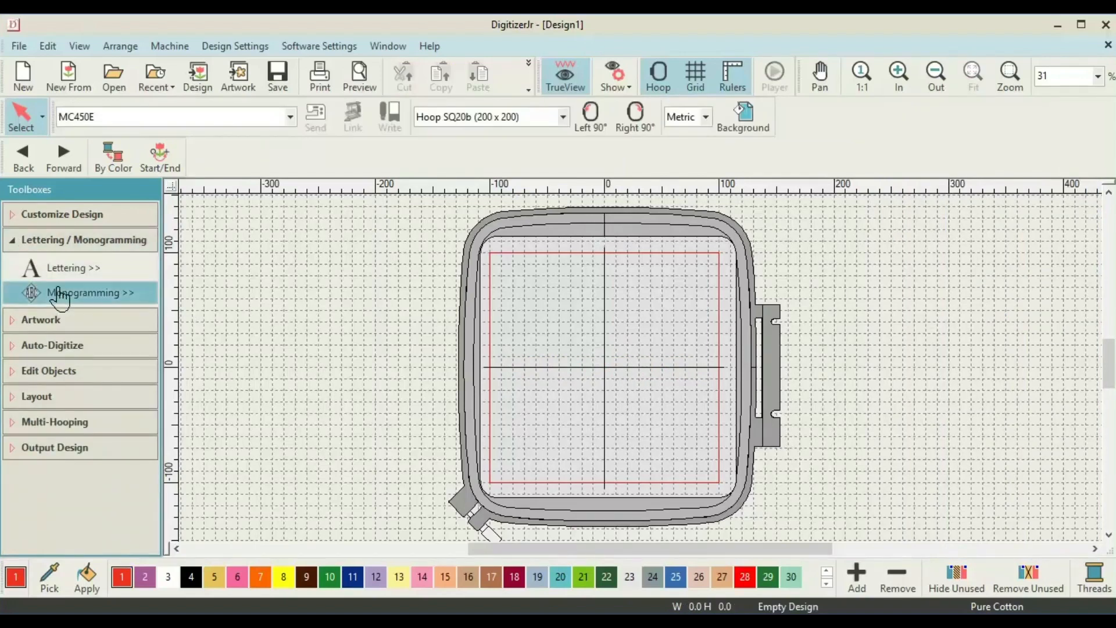
Start a new monogram with the letters ABC.
left_click(60, 299)
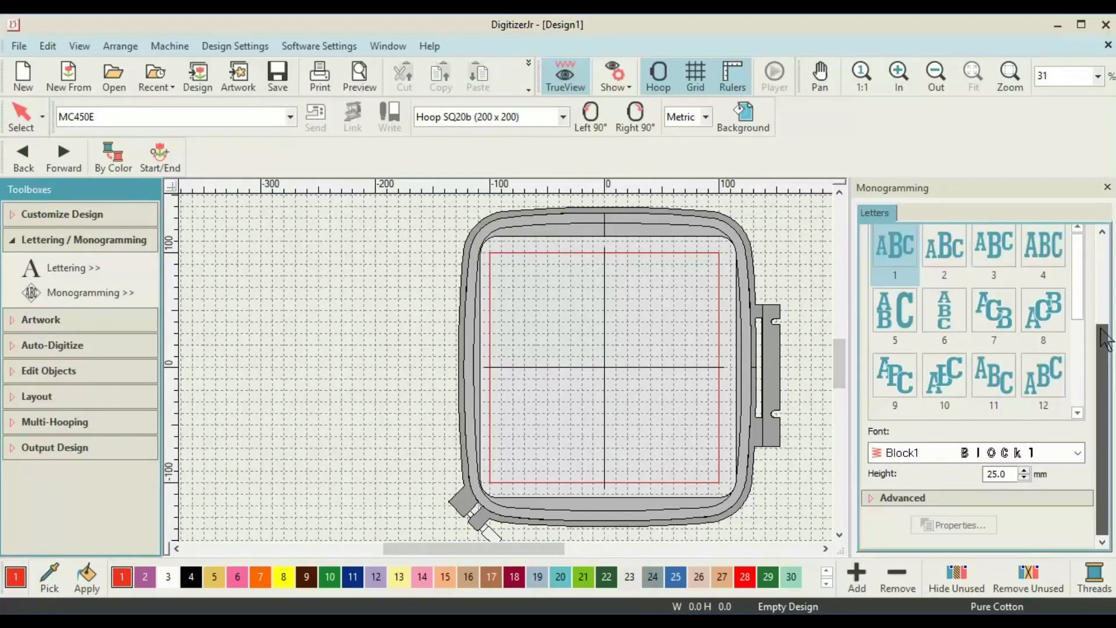
left_click_drag(1104, 338, 1105, 237)
left_click(886, 269)
type("ABC")
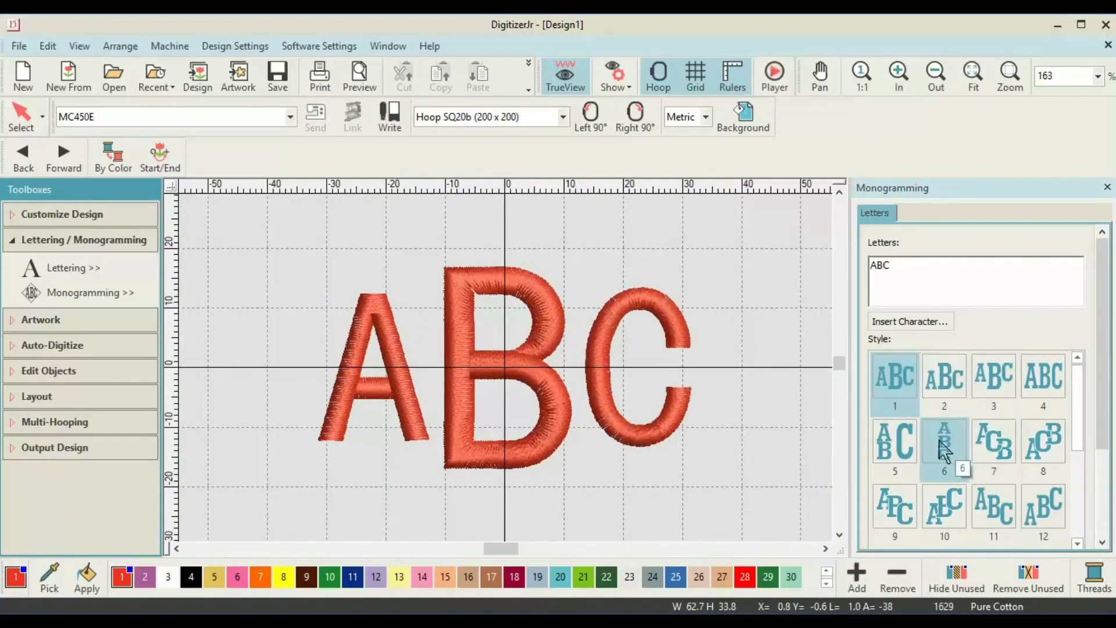
Try the stacked vertical and style 12 monogram layouts, then settle on arched style 19.
left_click(944, 448)
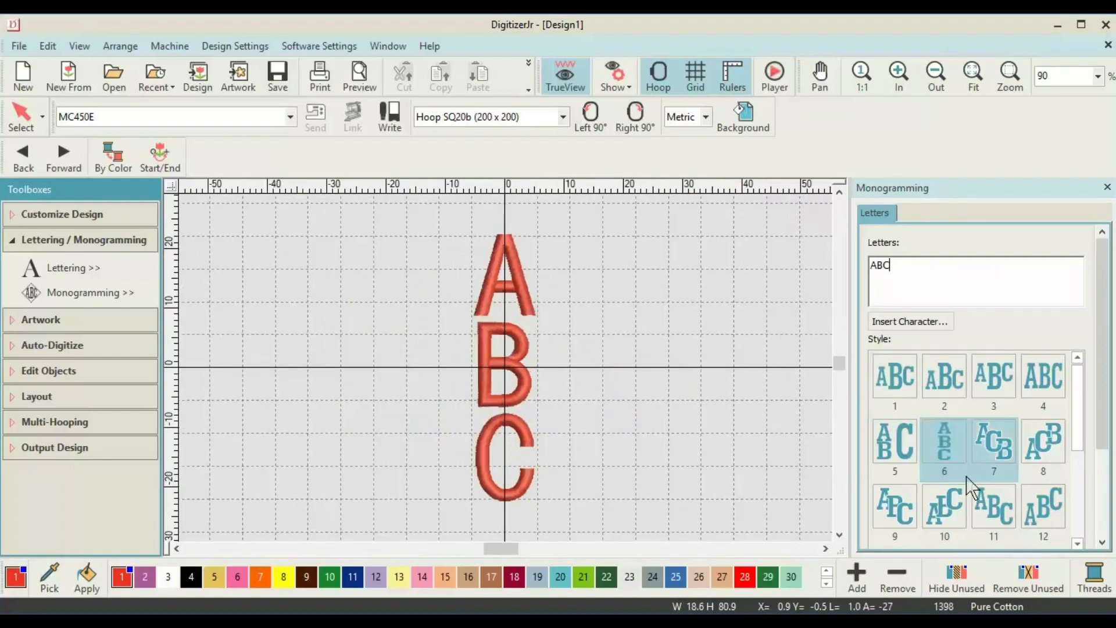
left_click(1033, 519)
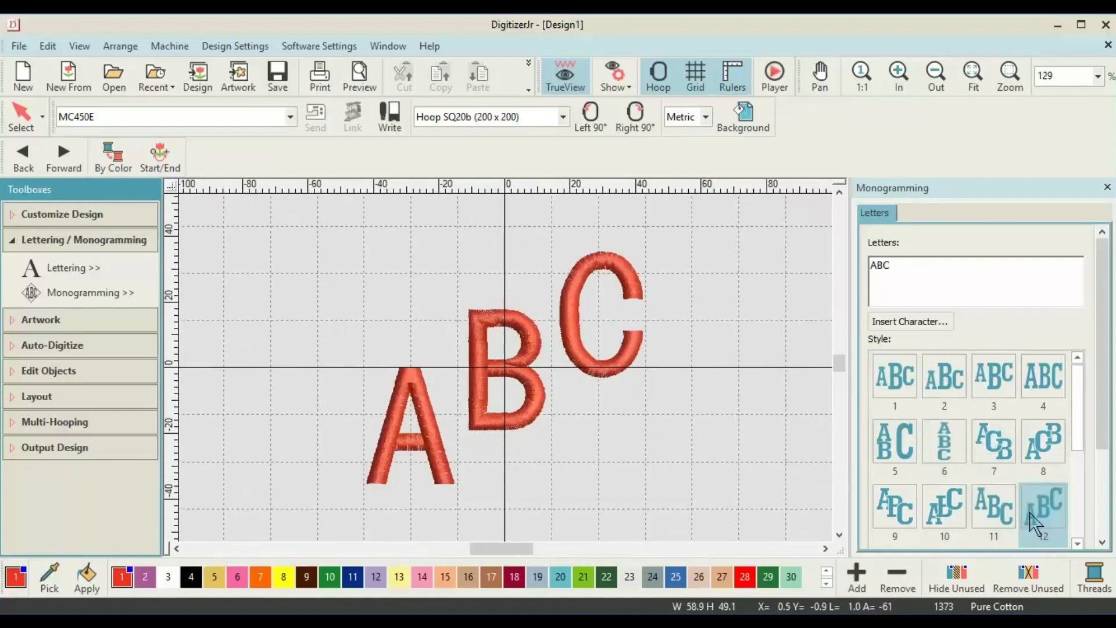
left_click(1077, 543)
left_click(1077, 543)
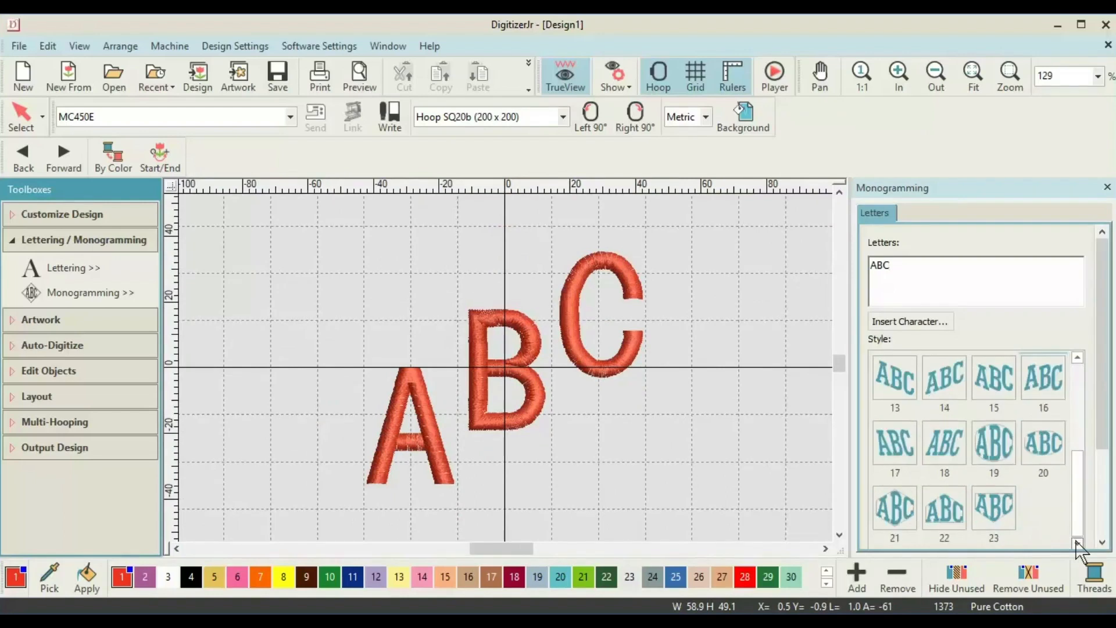
left_click(1007, 463)
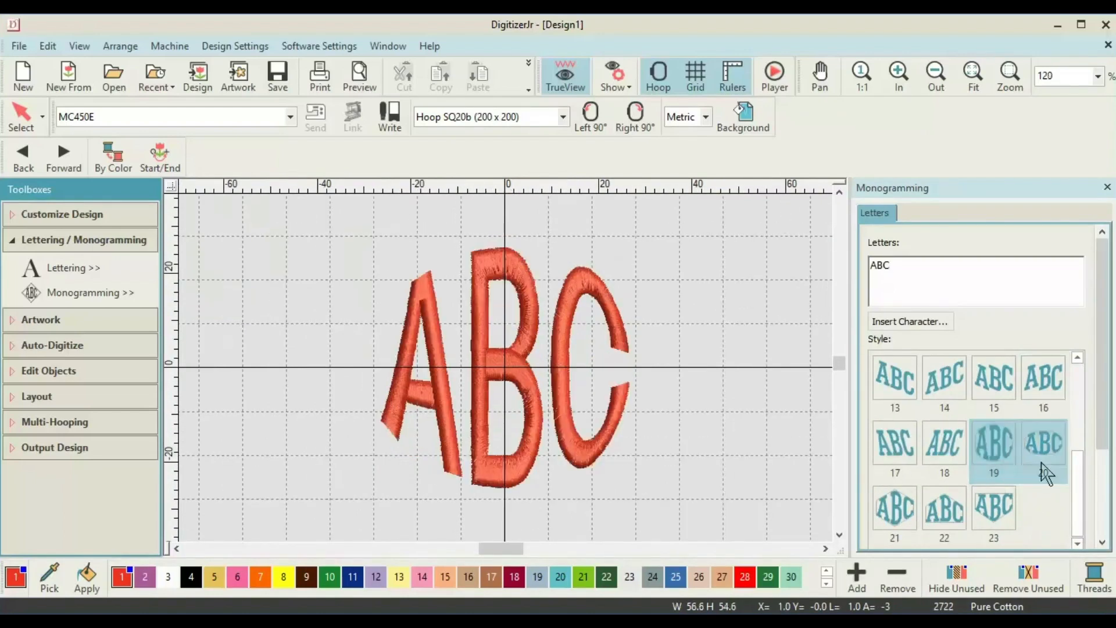
scroll(1103, 450, "down", 3)
left_click(610, 415)
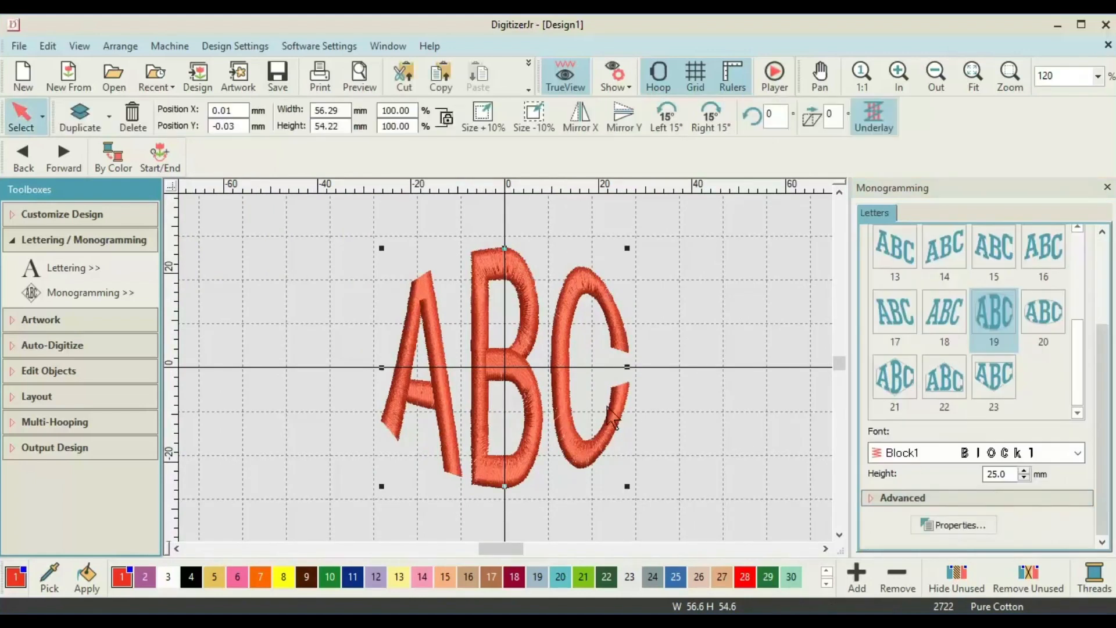
Switch the ABC lettering's fill to Tatami stitches with tatami pattern 19 in Object Properties.
left_click(948, 525)
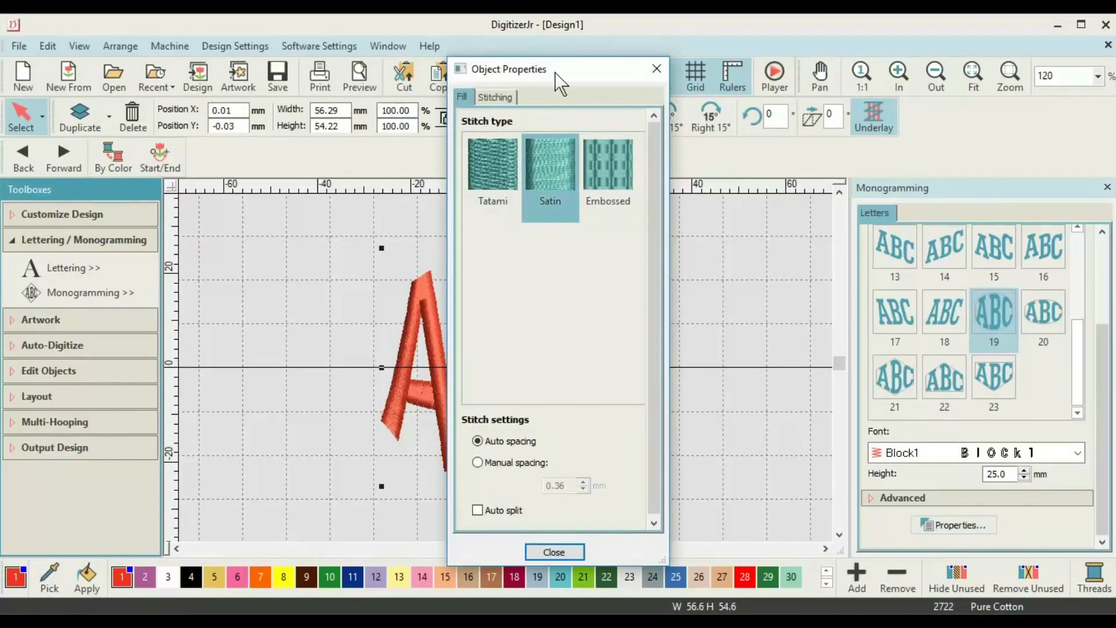
left_click(501, 184)
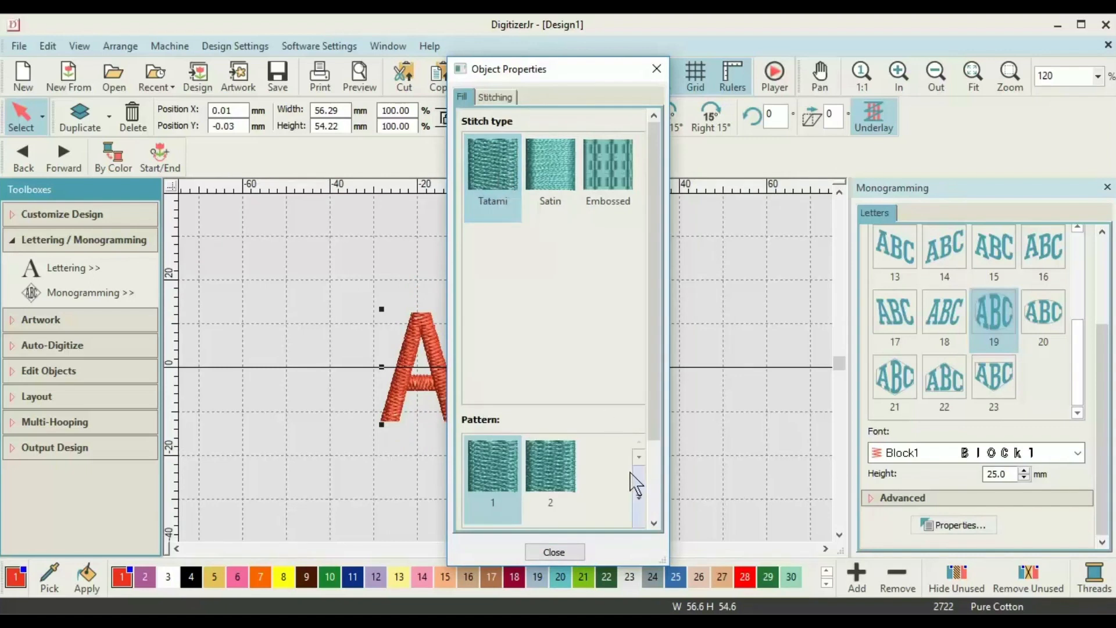
left_click(639, 497)
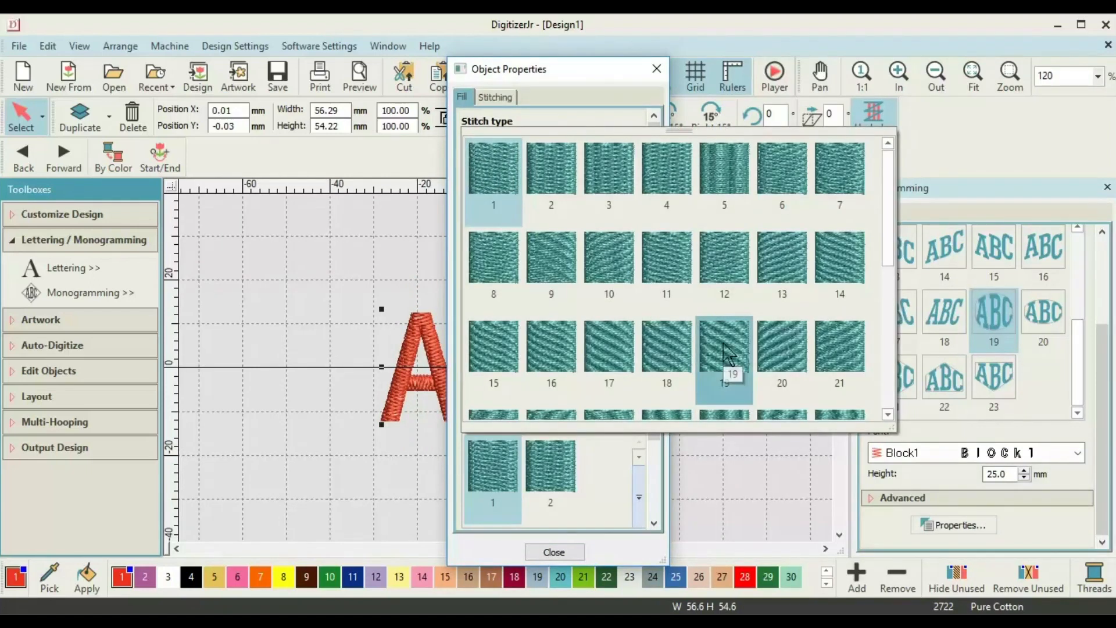
left_click(727, 366)
left_click(663, 71)
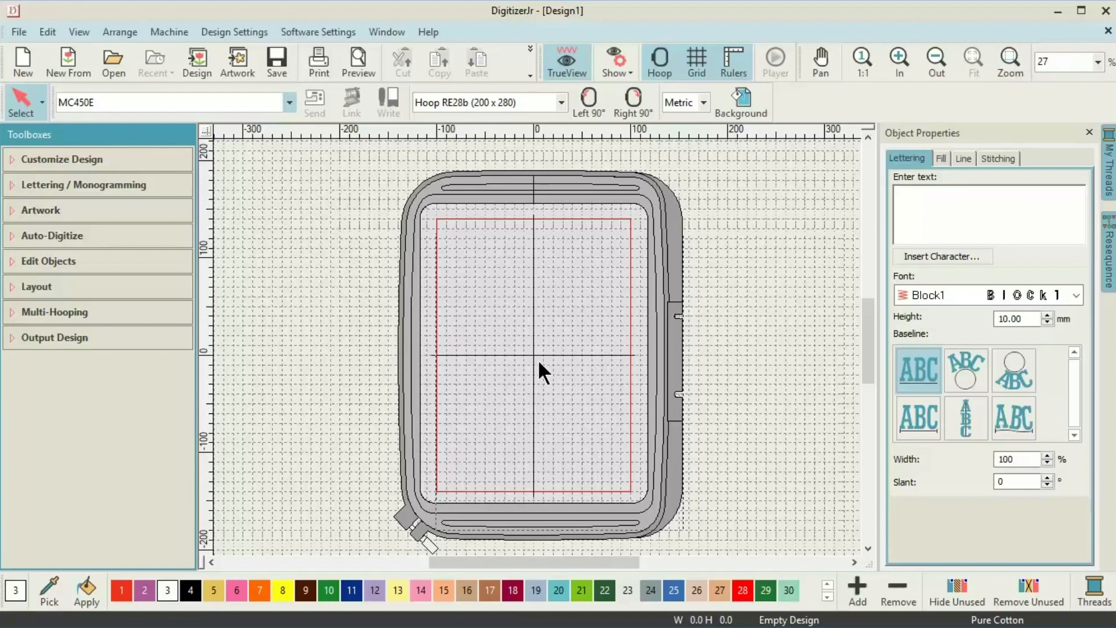
Insert the Image for Module 3 and Image for Module 3a stars, moving the outlined star up-right.
left_click(239, 57)
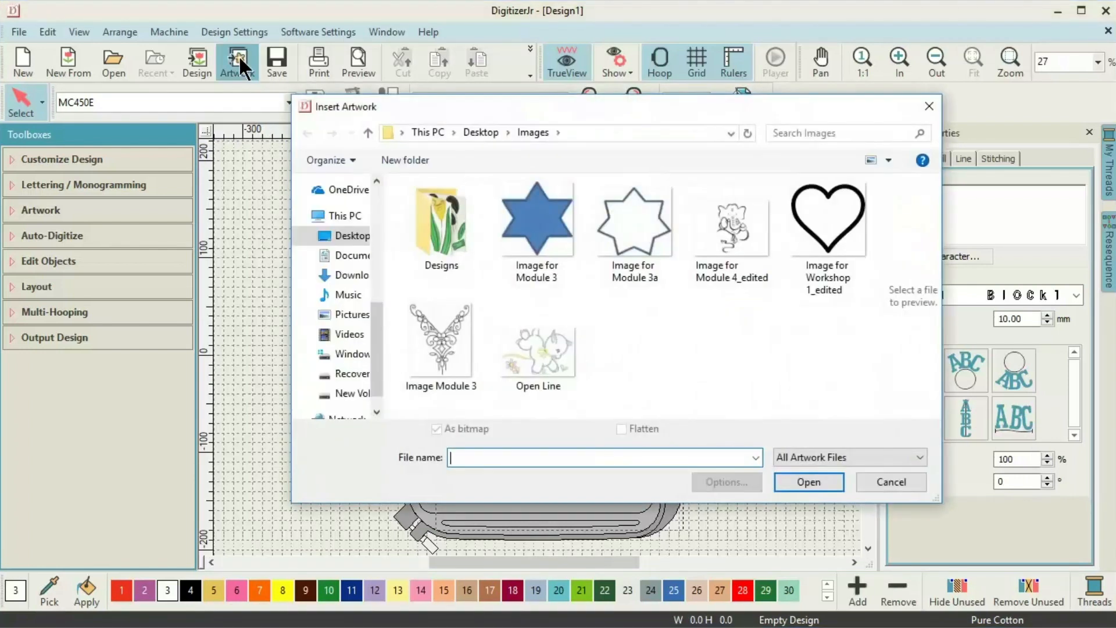
double_click(521, 218)
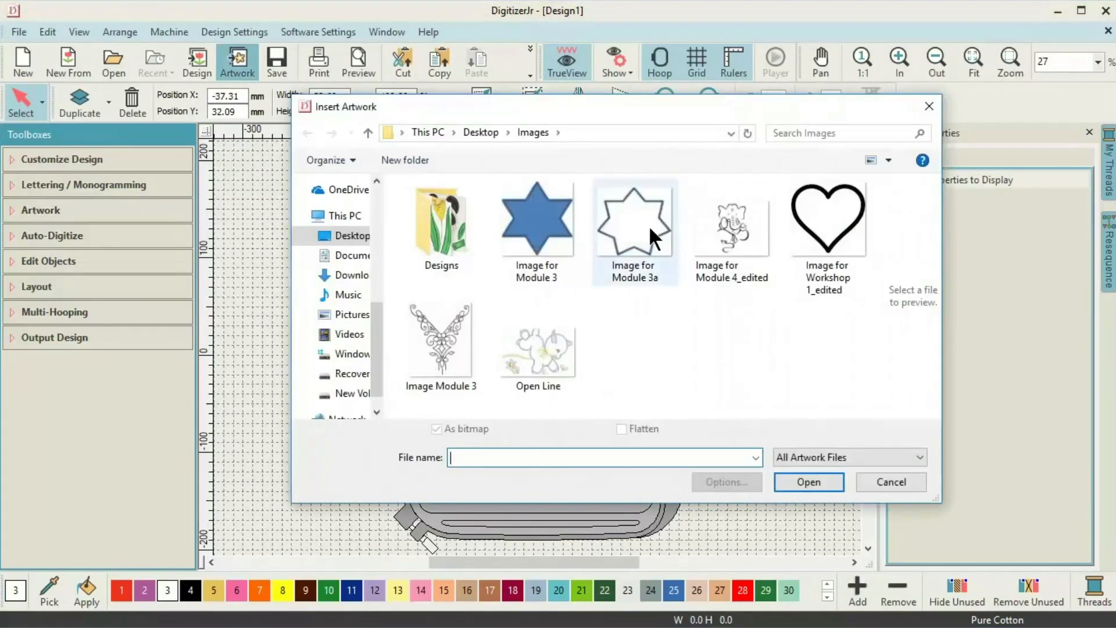
double_click(649, 225)
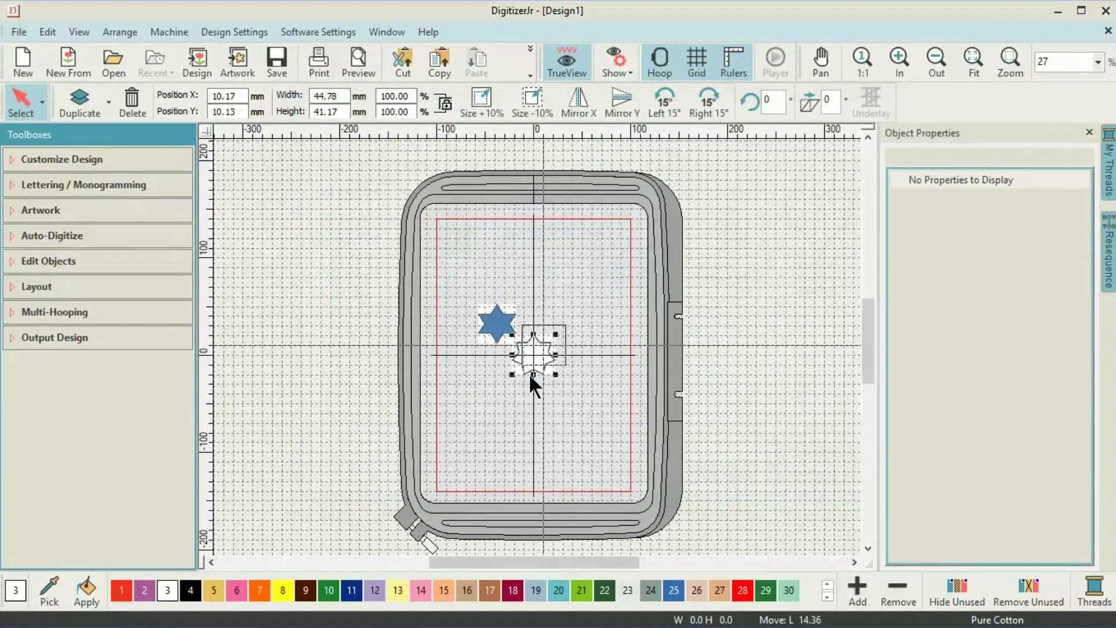
left_click_drag(536, 366, 565, 323)
Insert the Open Line artwork below the centre line and zoom in on the artworks.
left_click(242, 64)
double_click(552, 350)
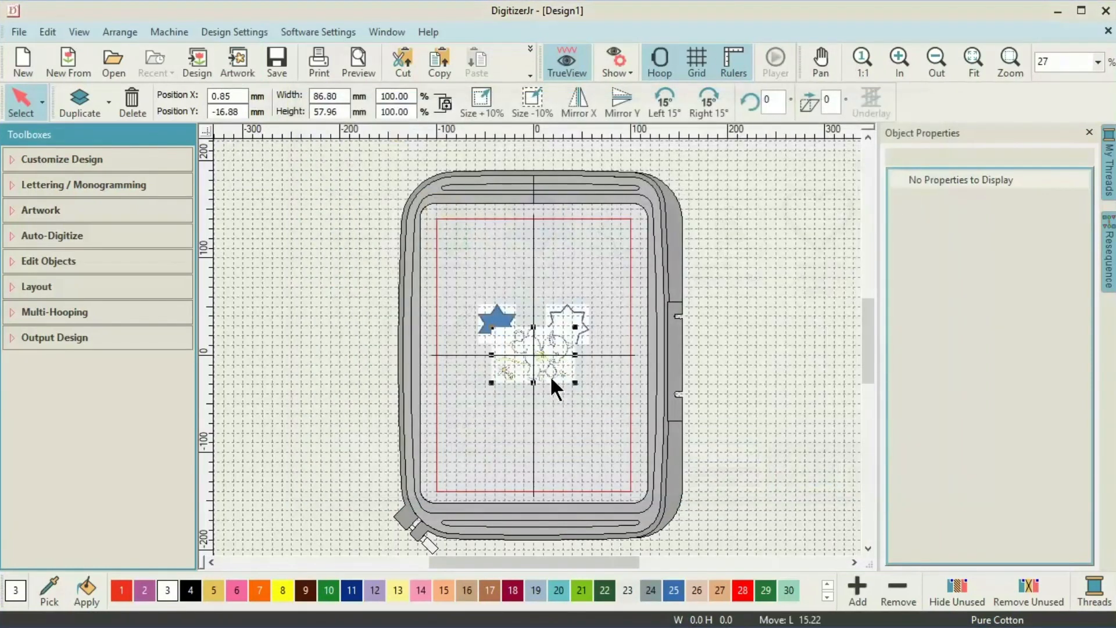
left_click_drag(533, 350, 534, 398)
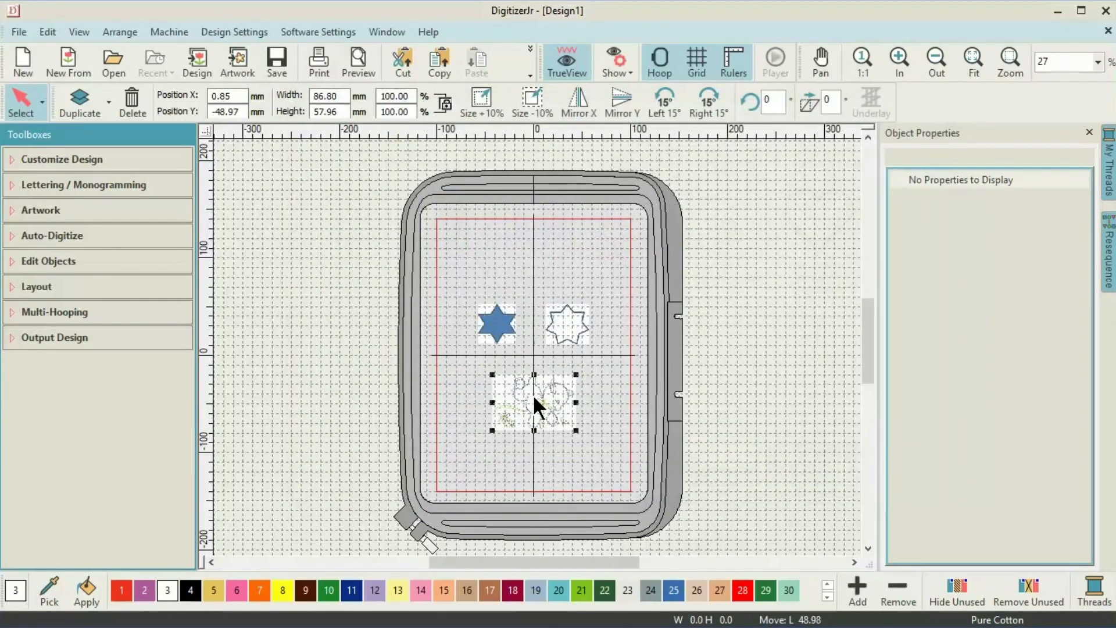
left_click(896, 63)
left_click(896, 64)
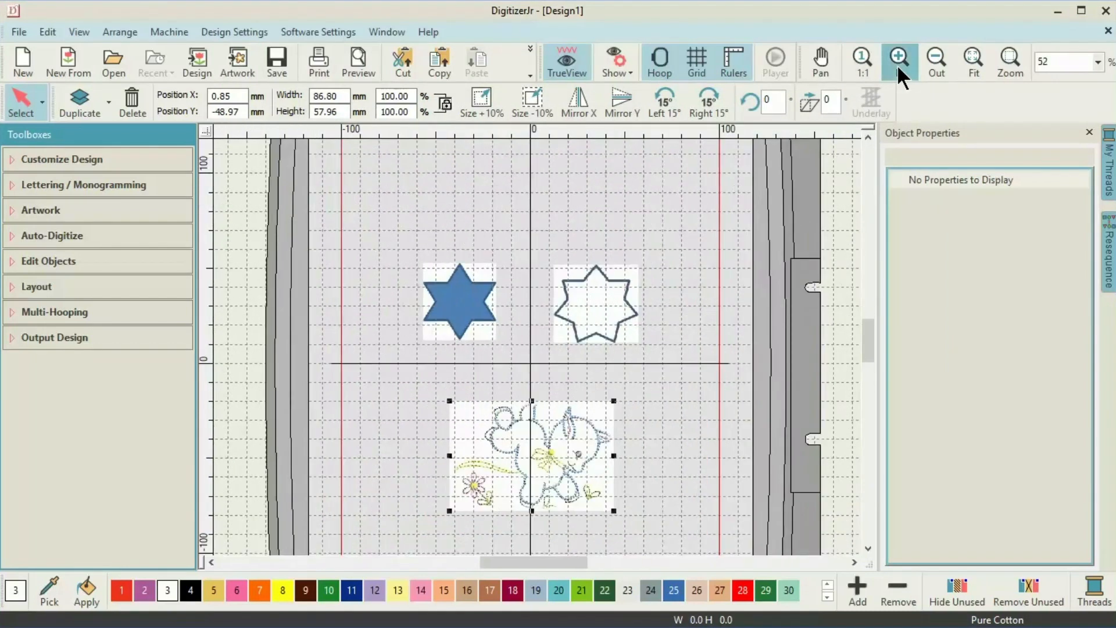
left_click(896, 64)
left_click(896, 64)
left_click_drag(866, 332, 864, 341)
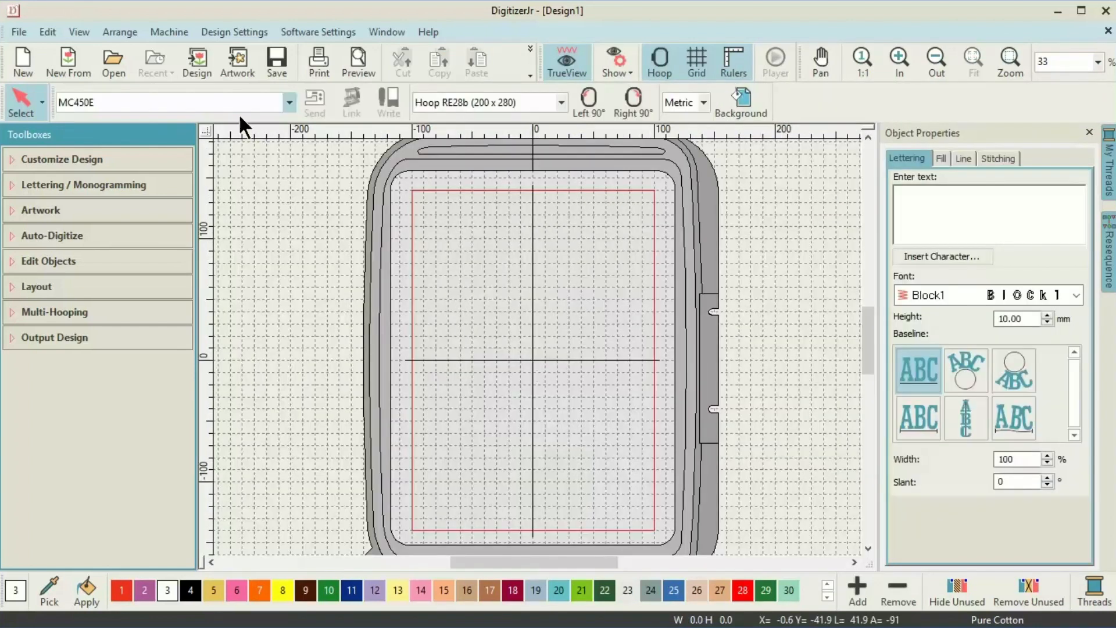
Insert the Image Module 3 necklace artwork and select it with the Artwork tools.
left_click(230, 66)
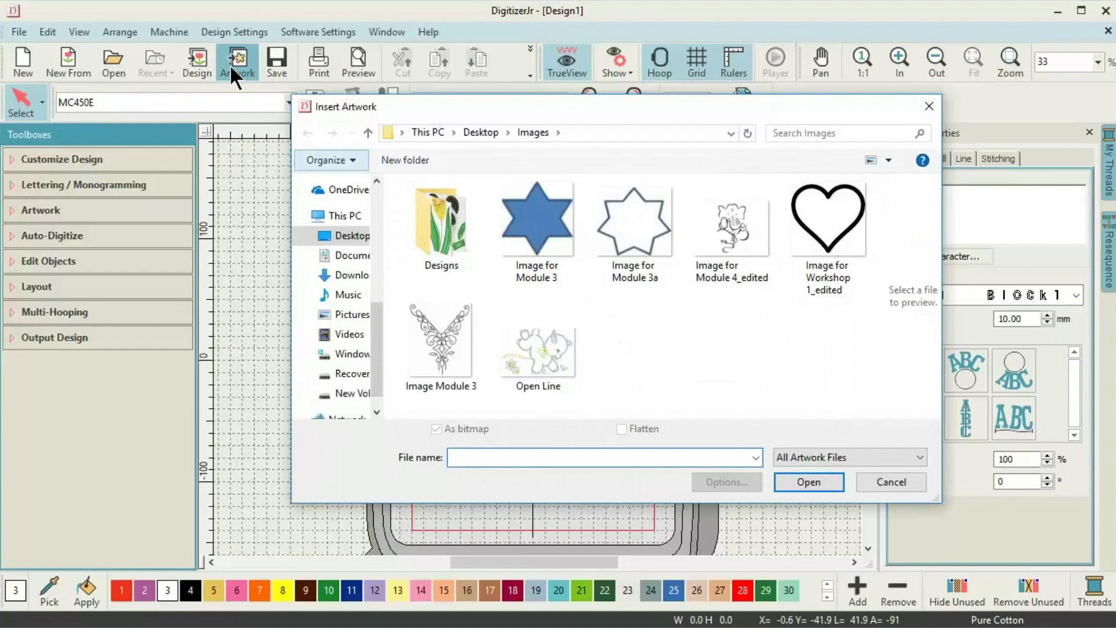
double_click(451, 338)
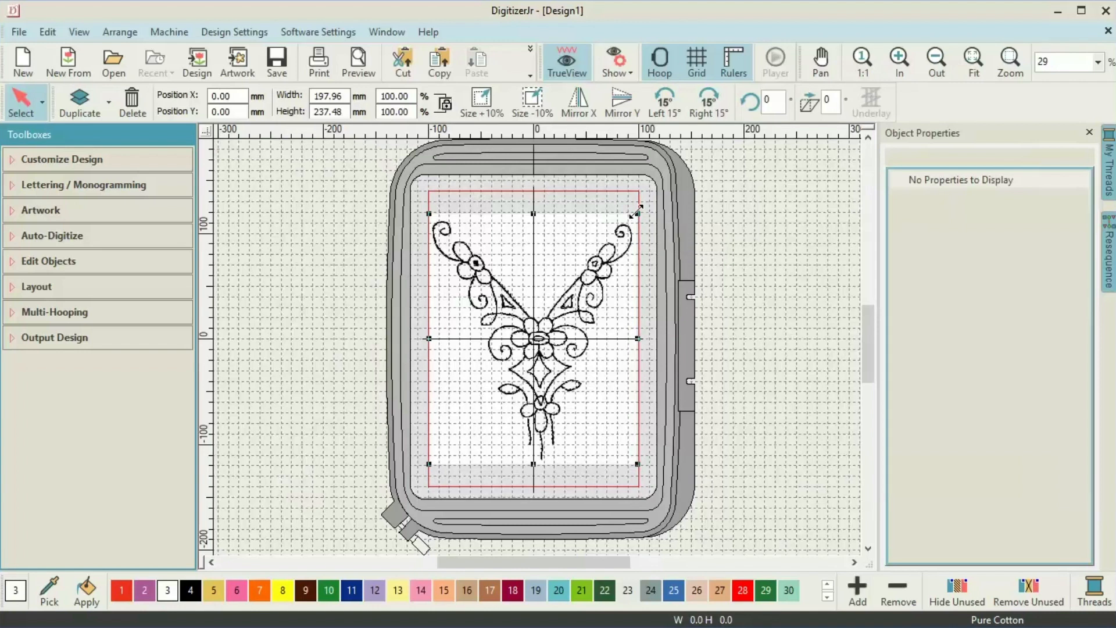
left_click(220, 241)
left_click(416, 302)
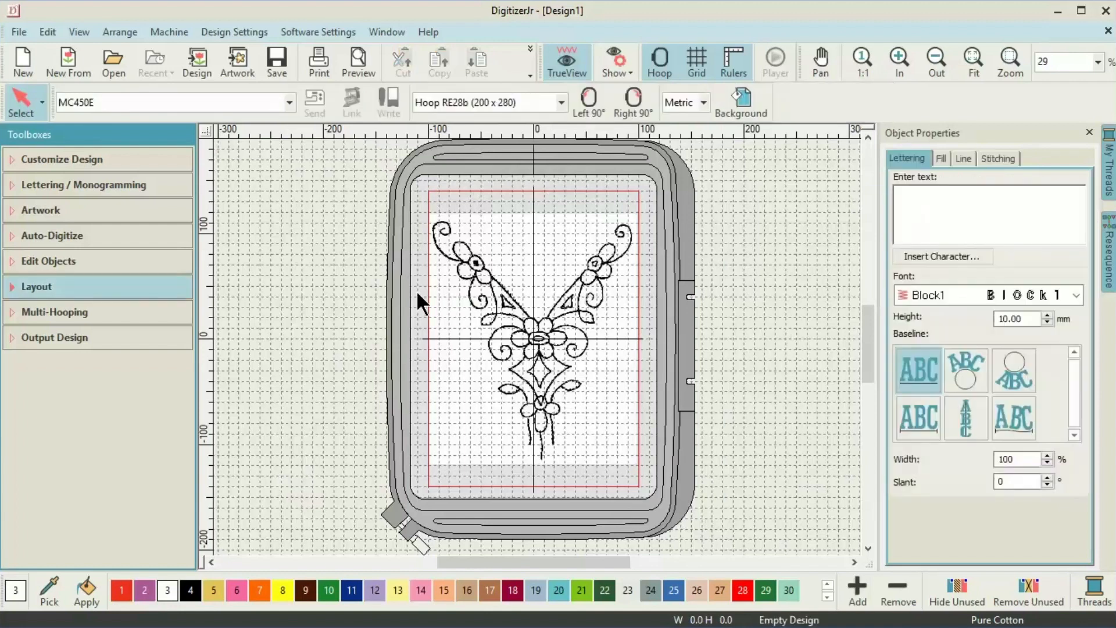
left_click(42, 210)
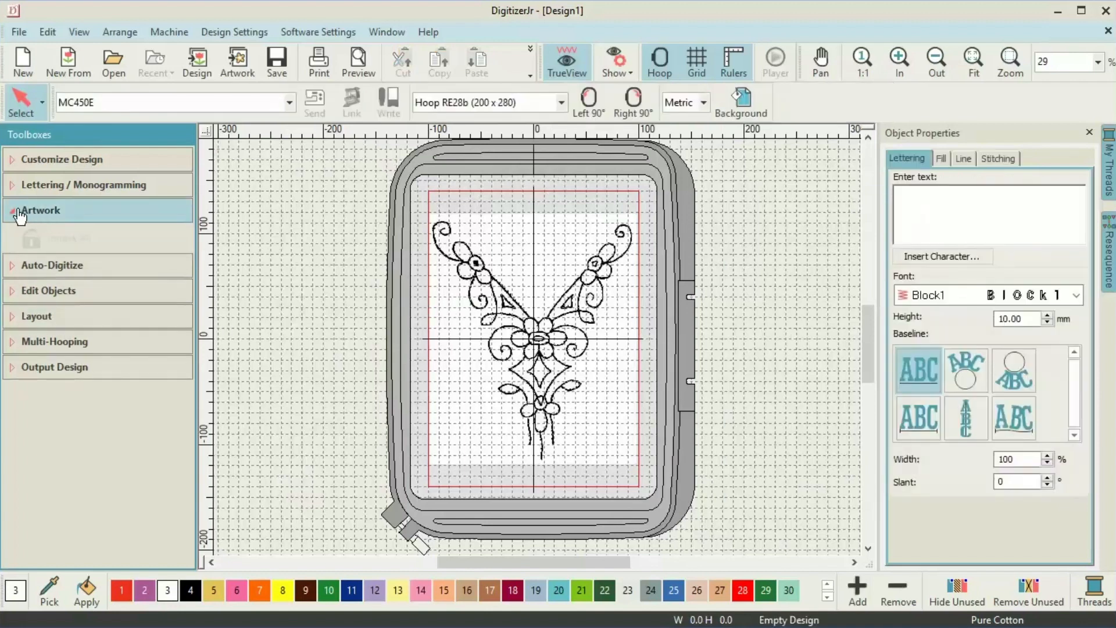
left_click(441, 274)
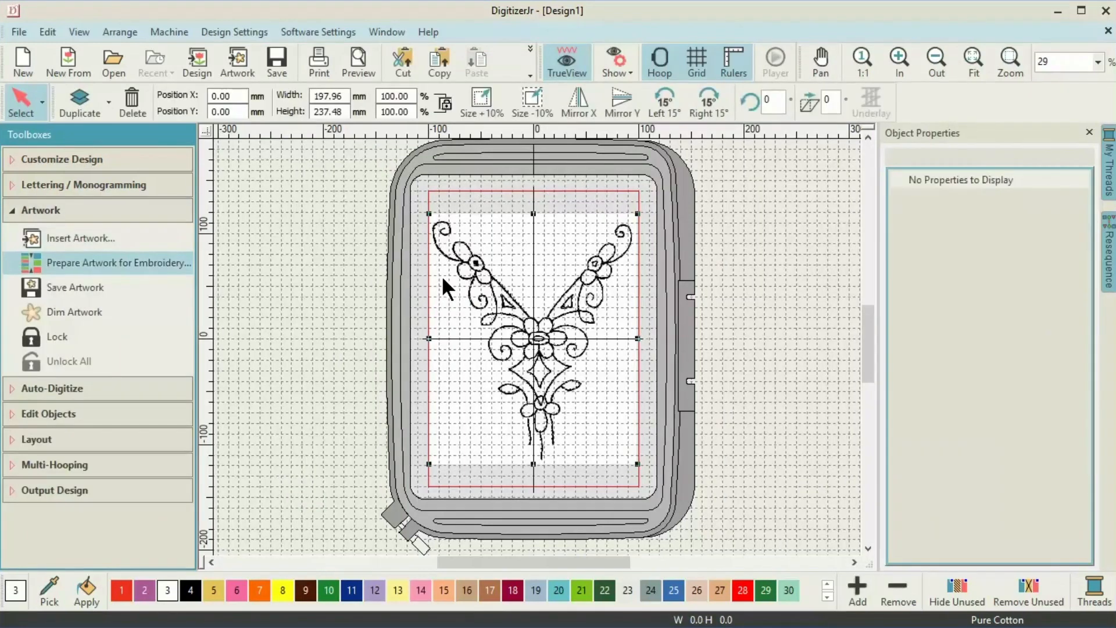
Prepare the necklace artwork with Cartoon processing, adjusting its strength to reduce it to two colours.
left_click(42, 263)
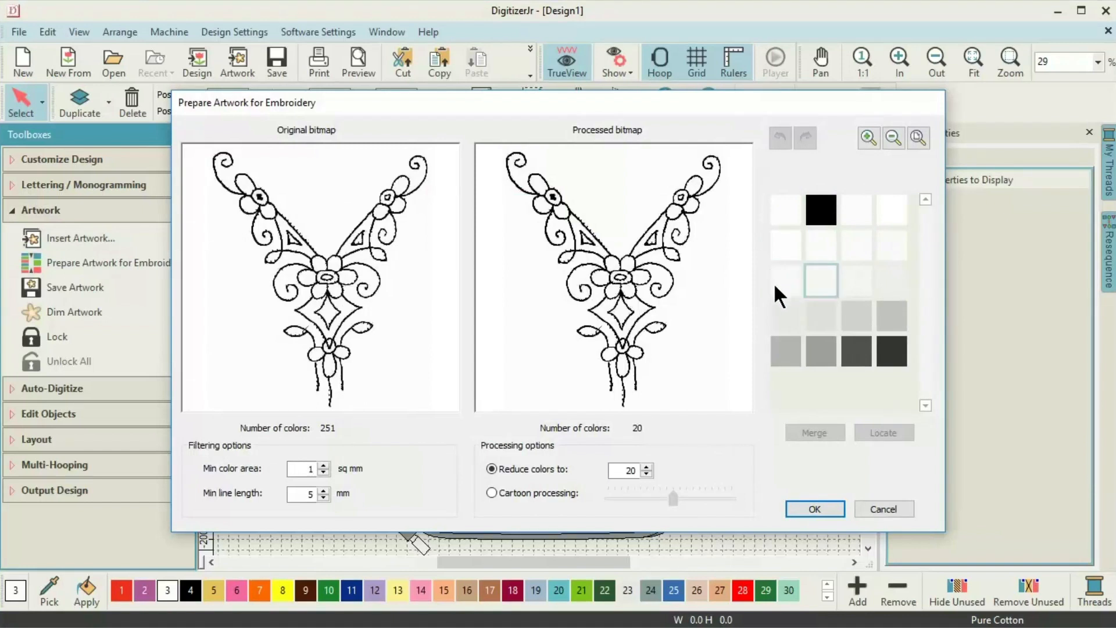
mouse_move(859, 324)
left_click(491, 493)
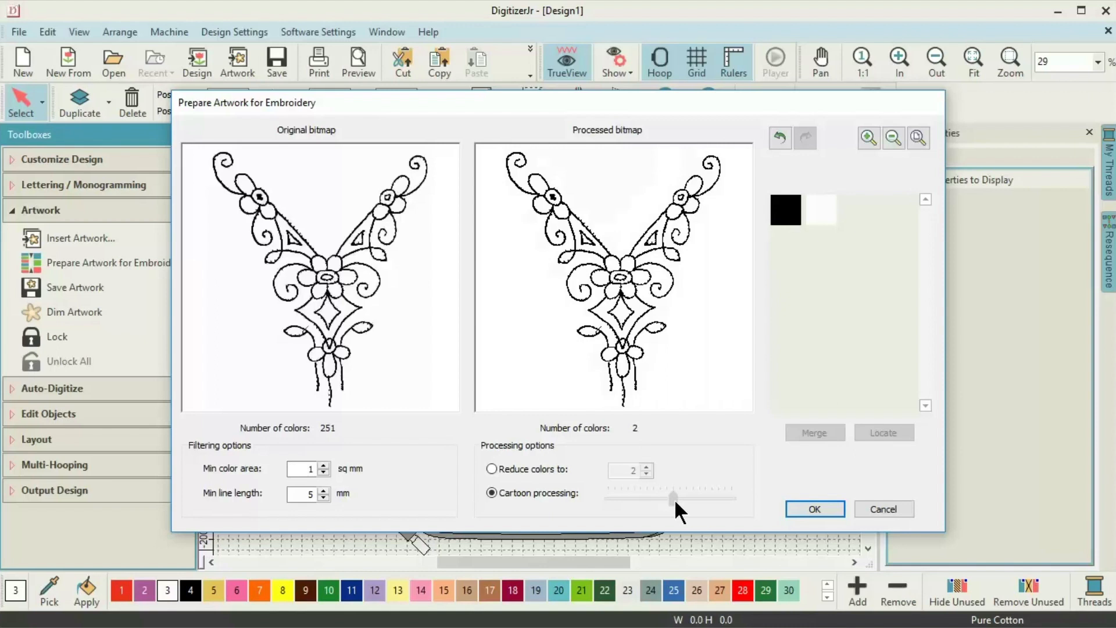
left_click_drag(675, 499, 714, 505)
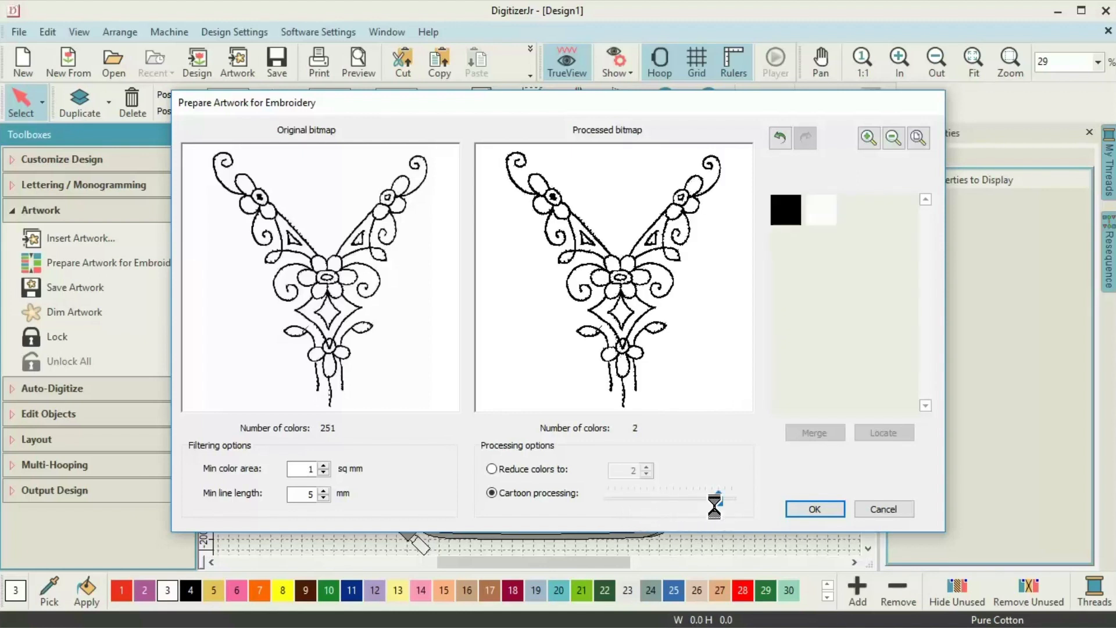
left_click(814, 508)
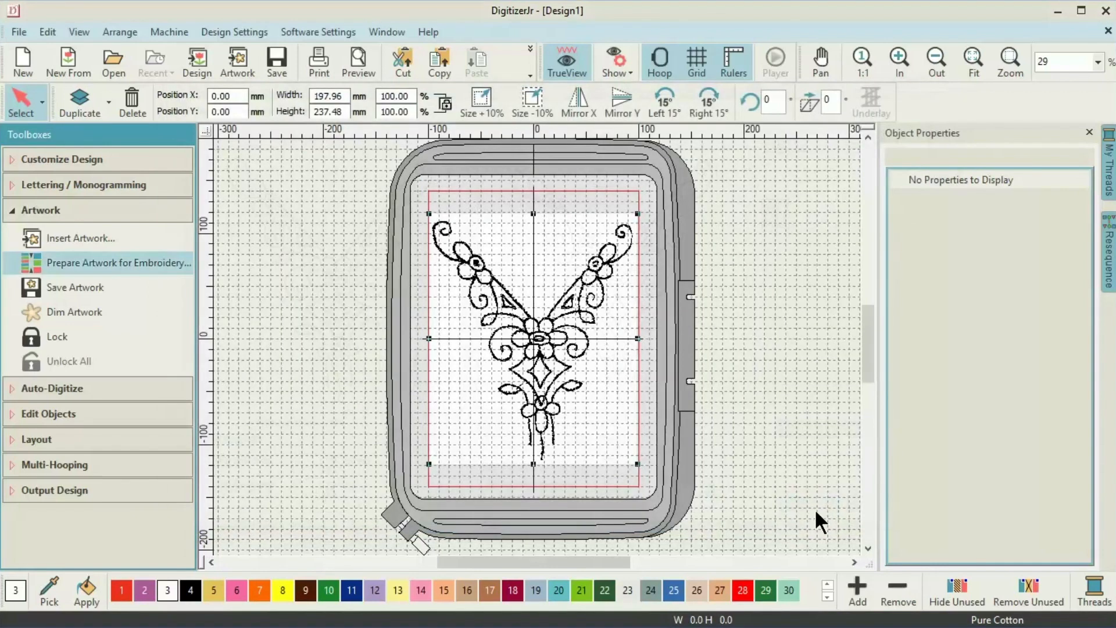
Activate Click-to-Centerline auto-digitizing and show its Line stitch settings.
left_click(52, 388)
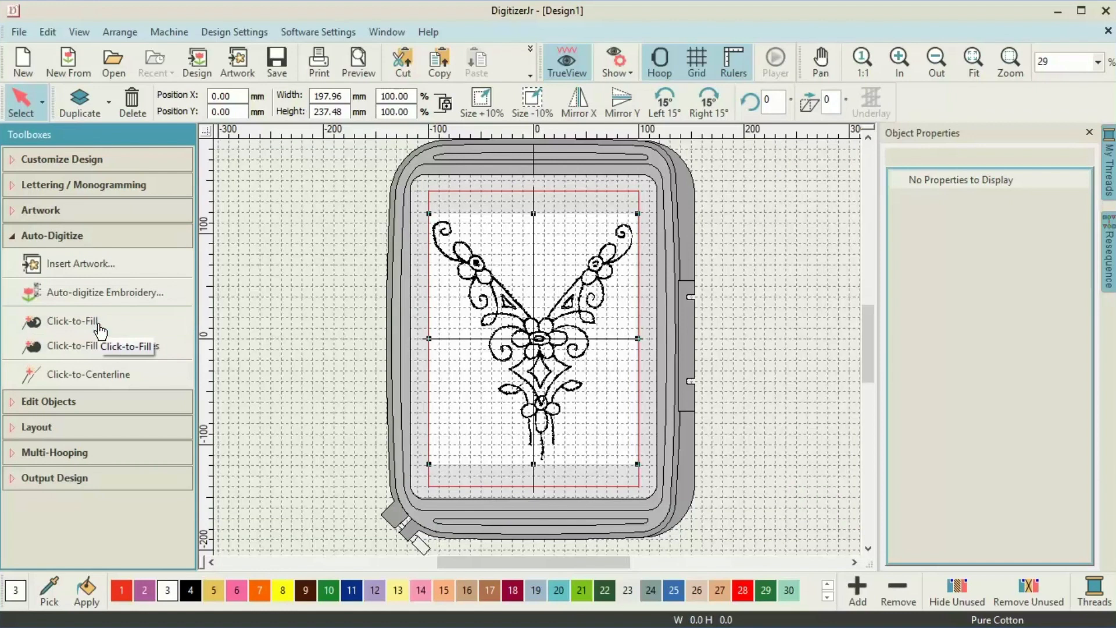
left_click(101, 376)
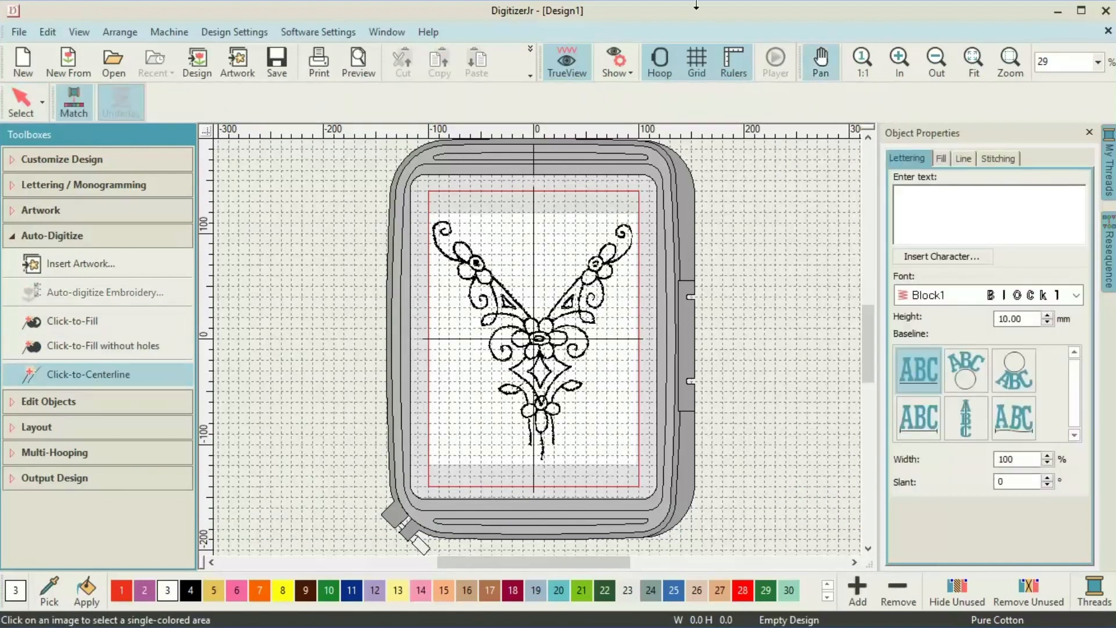
left_click(965, 159)
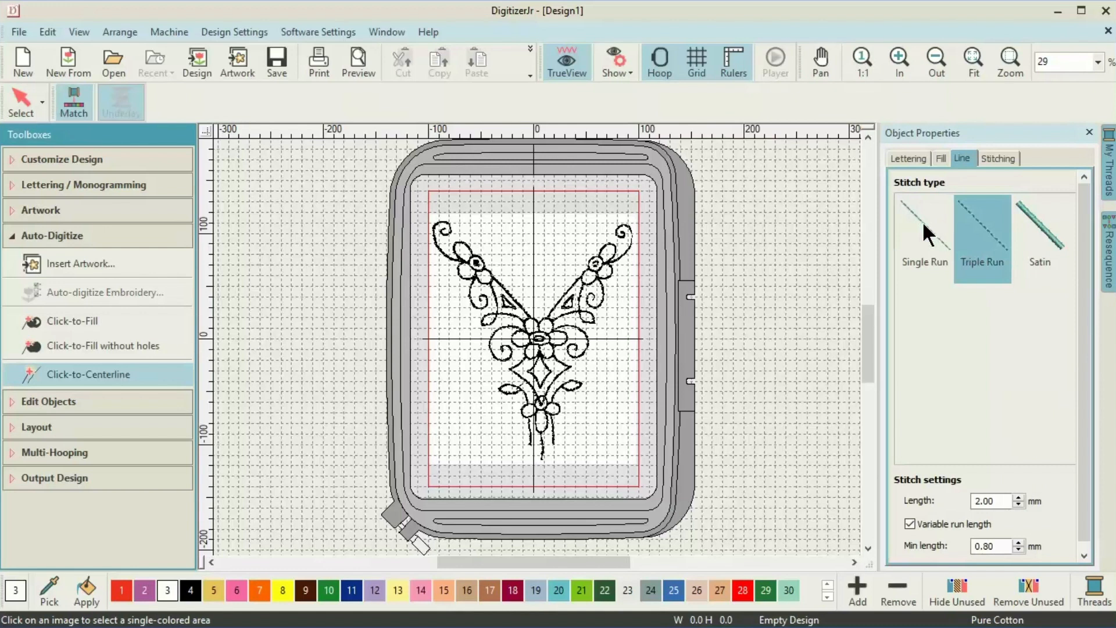
Set the centerline stitch type to Triple Run and zoom in on the design.
left_click(983, 249)
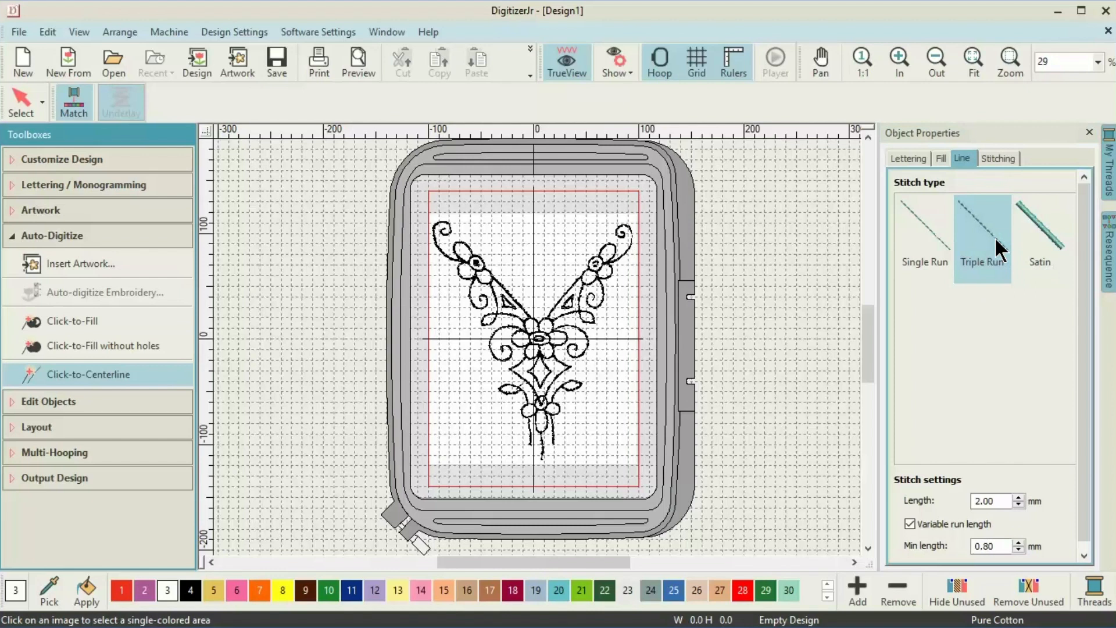
left_click(901, 64)
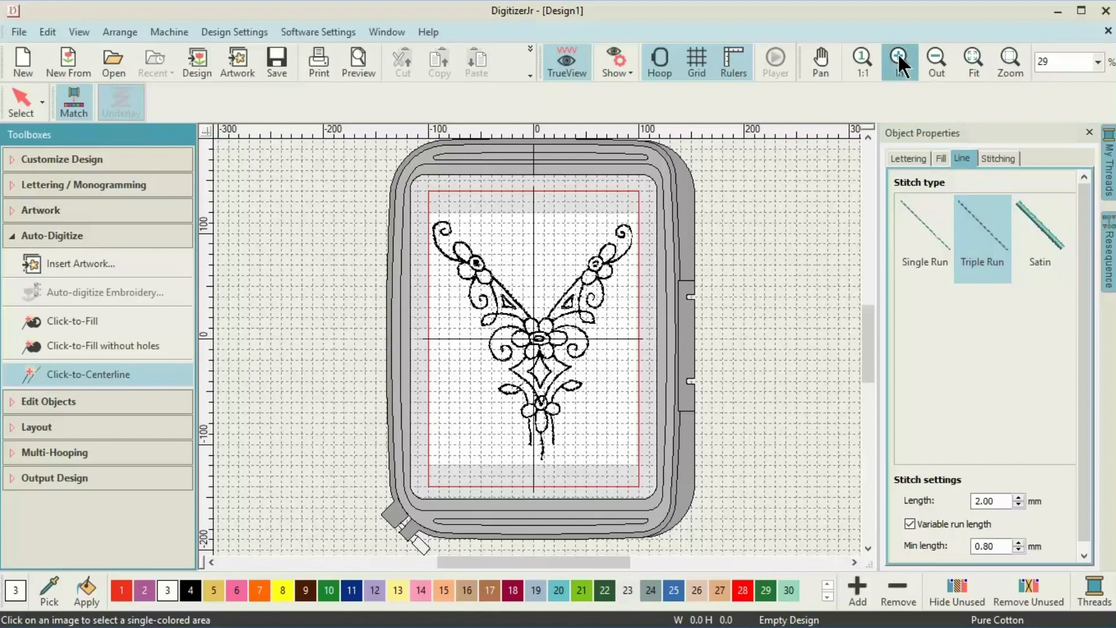
left_click(901, 64)
left_click(901, 64)
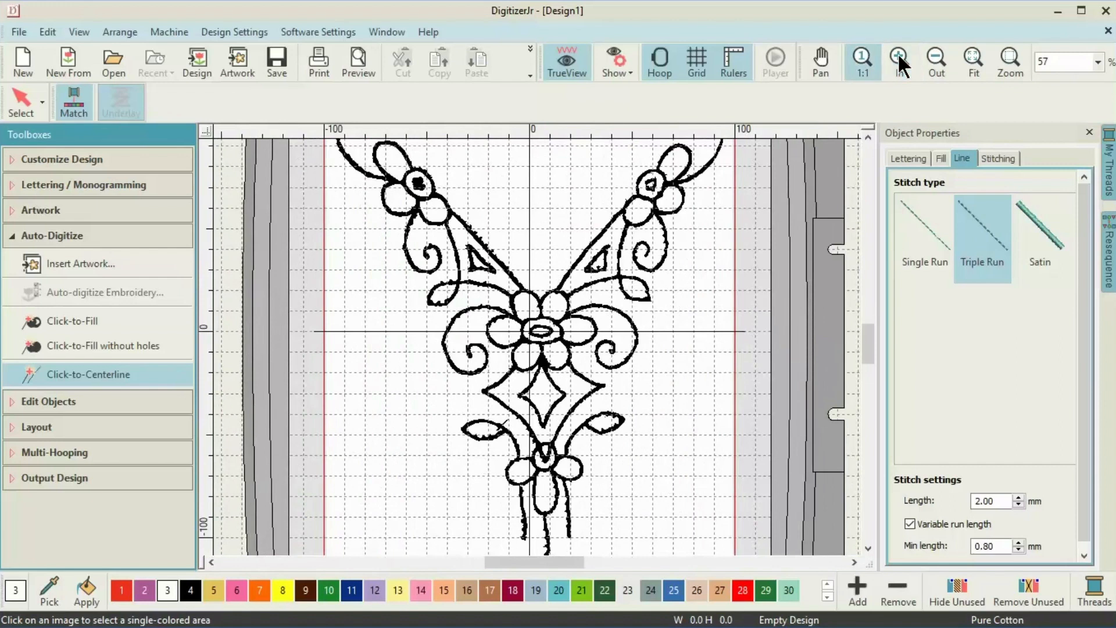
Centerline-stitch the outer curve, both triangles, the central oval and the remaining connected outline.
left_click(353, 162)
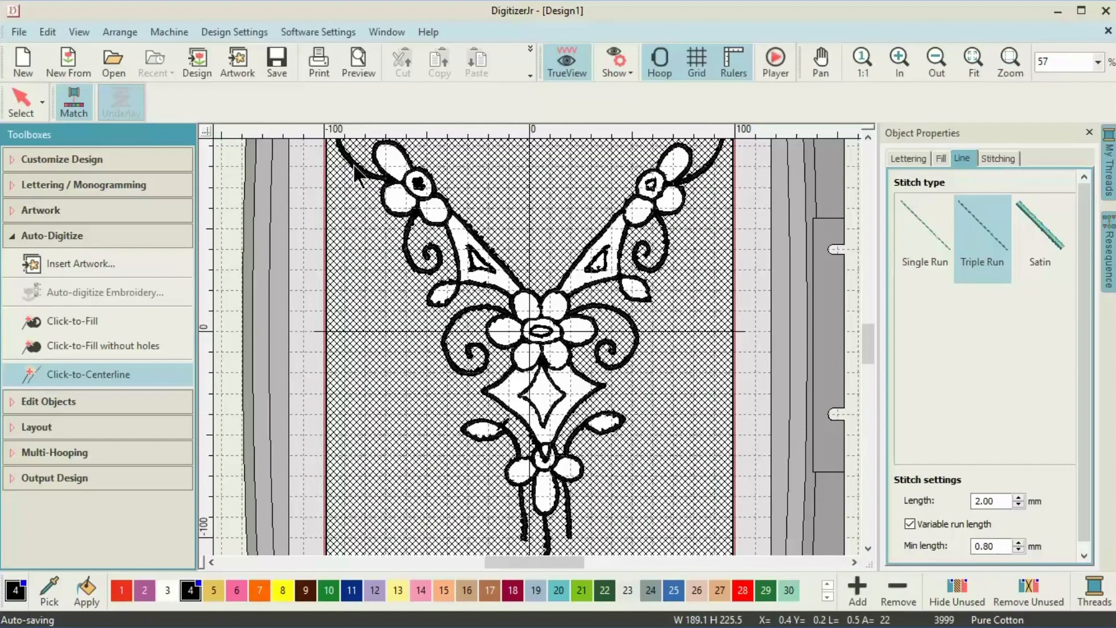
left_click(472, 264)
left_click(589, 267)
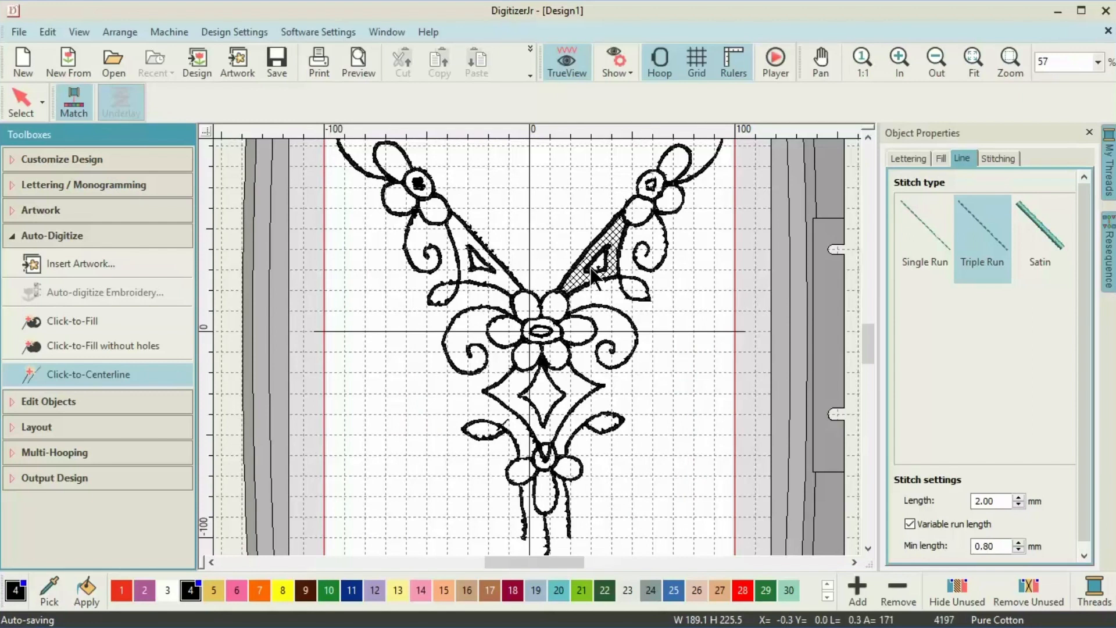
left_click(543, 331)
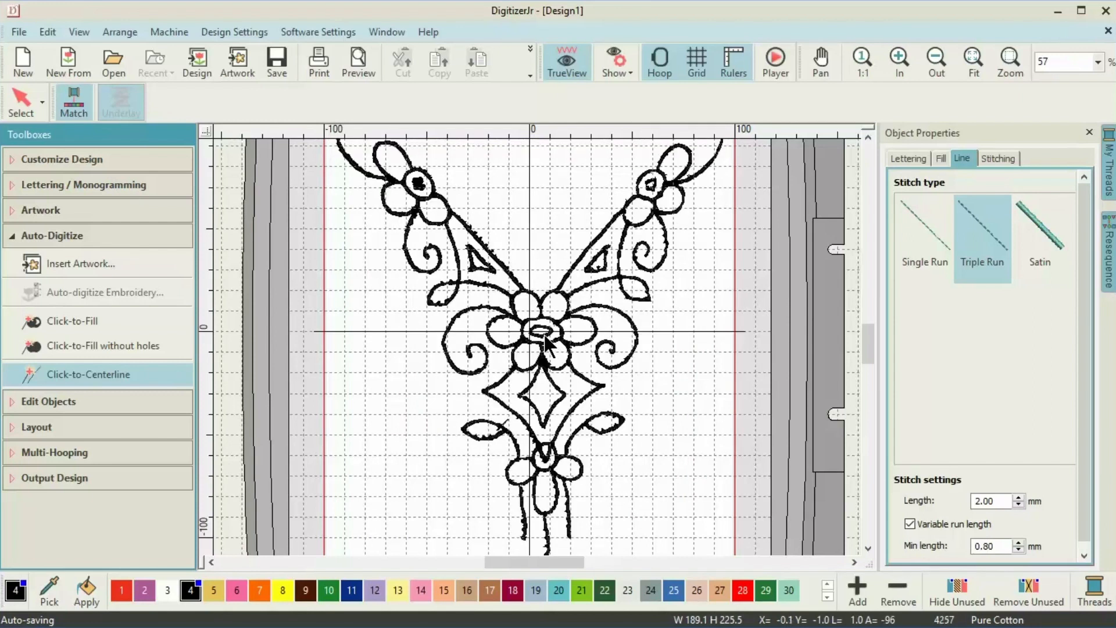
left_click(524, 509)
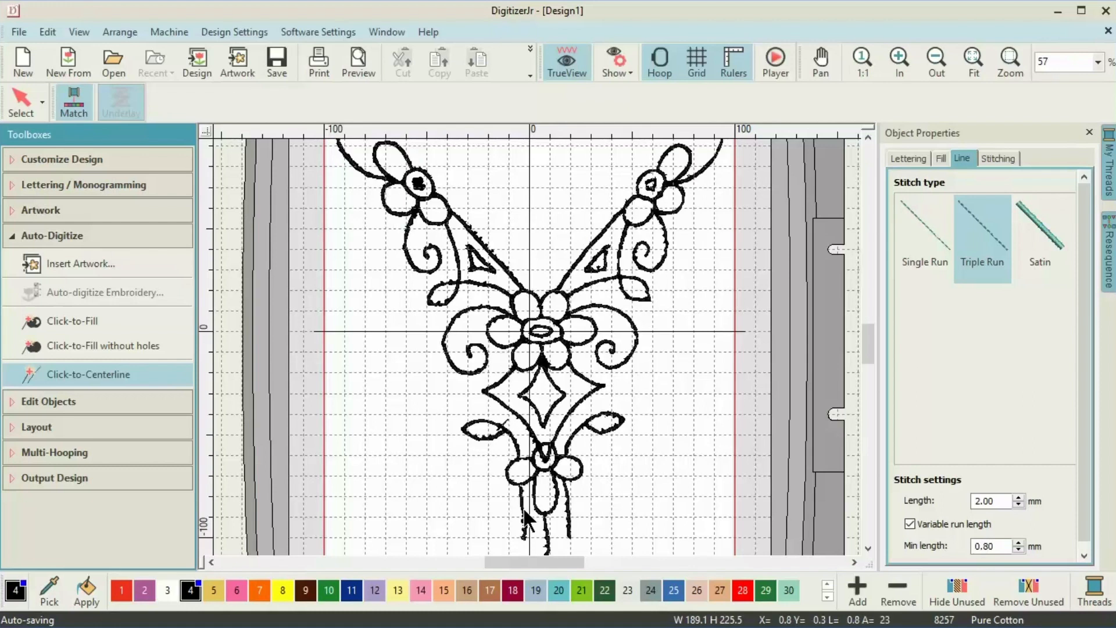
key("Escape")
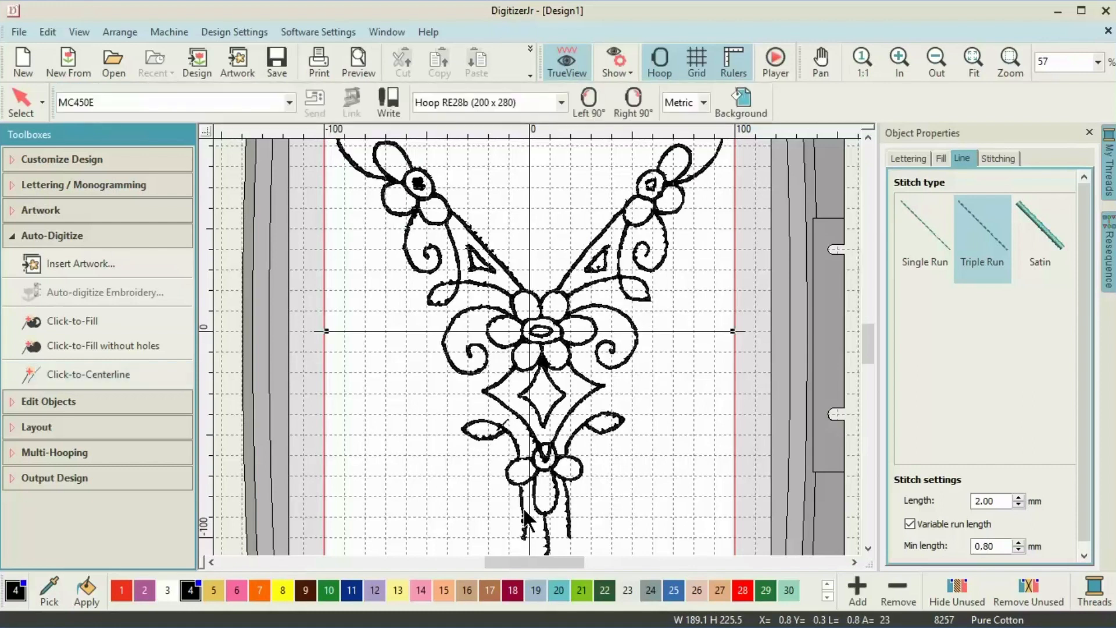
right_click(707, 486)
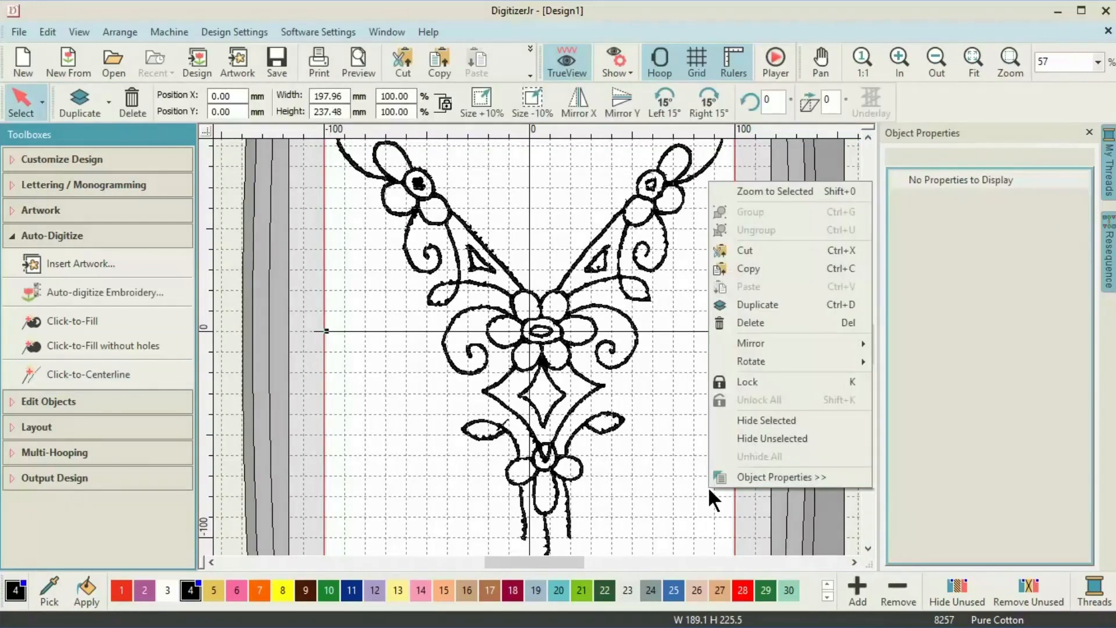
left_click(746, 436)
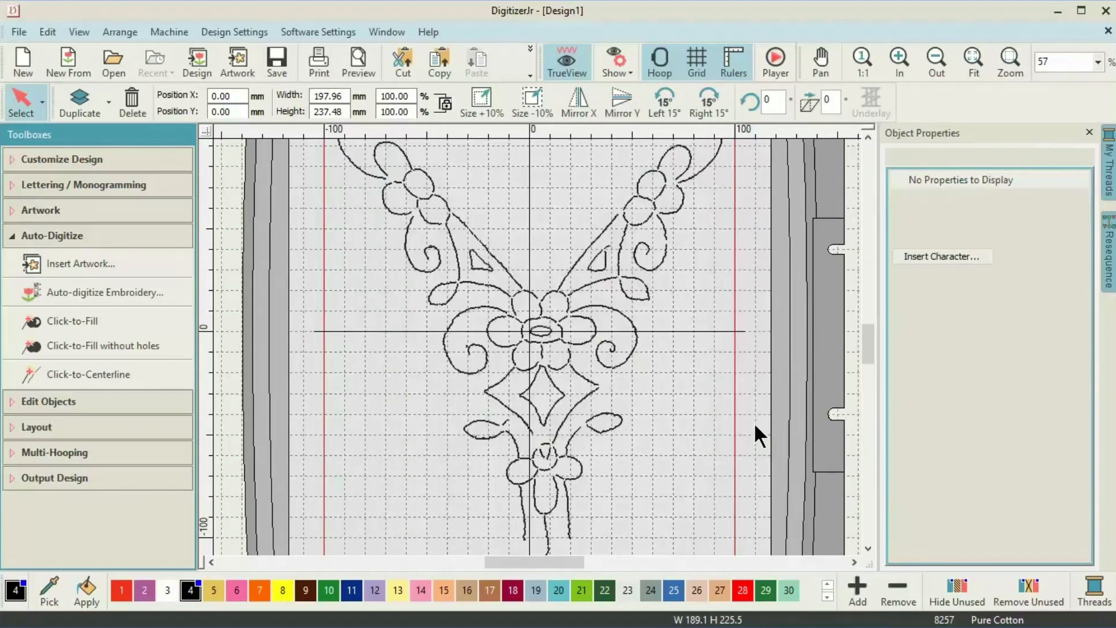
left_click(892, 48)
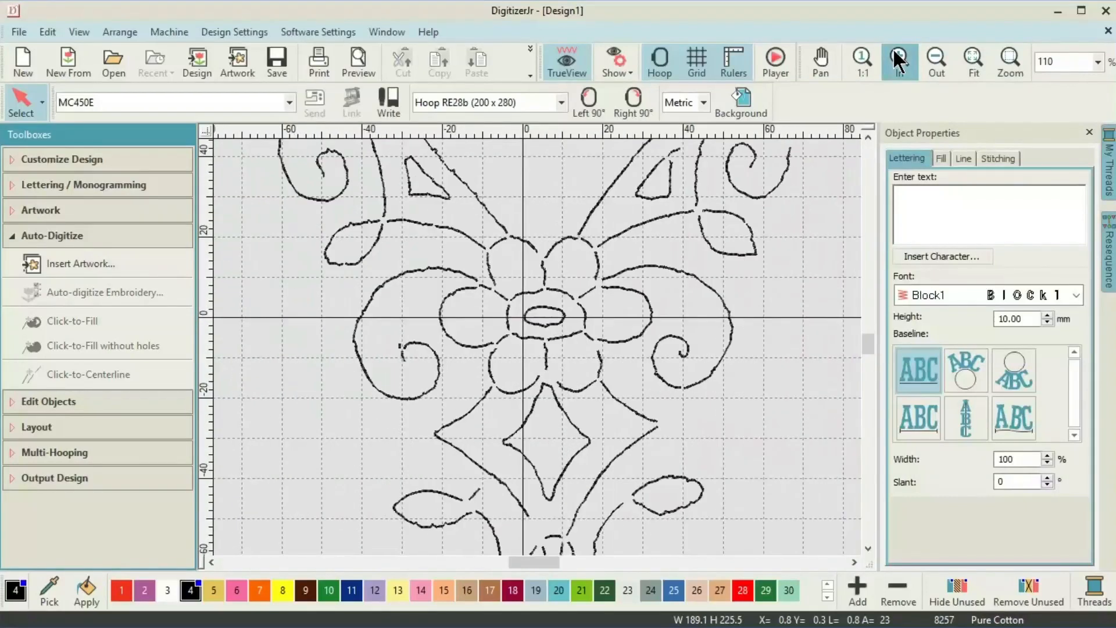
left_click(893, 48)
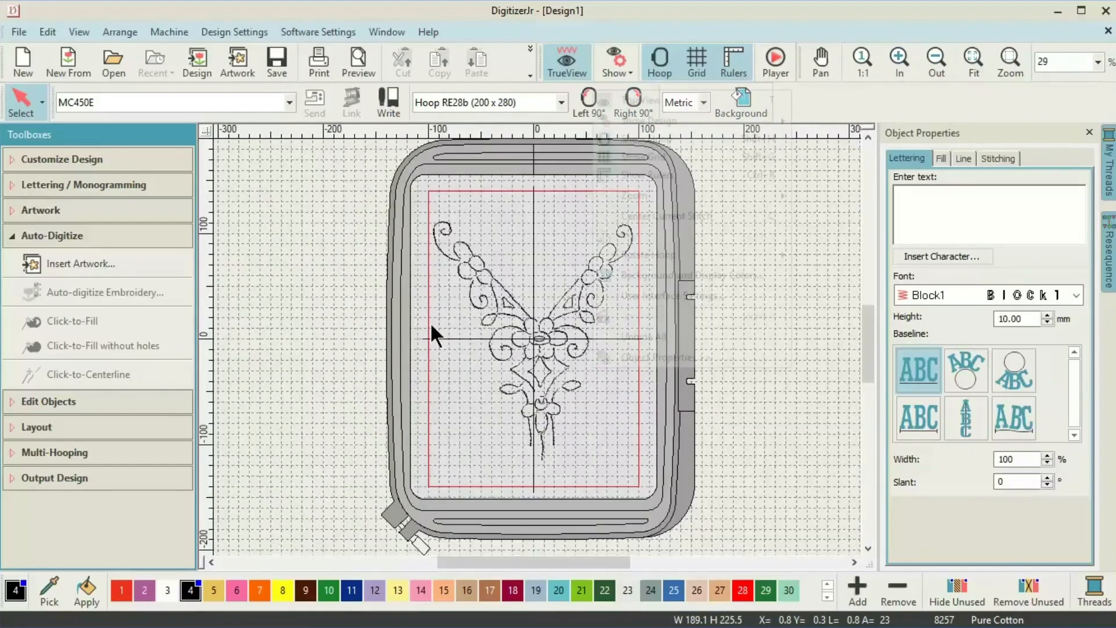
right_click(592, 367)
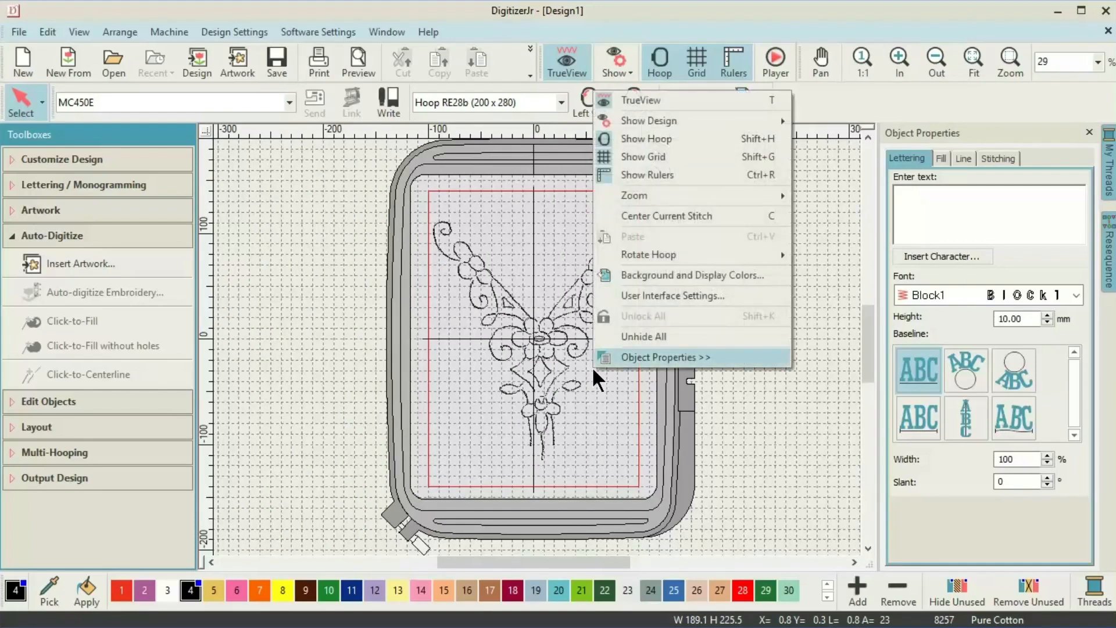
left_click(625, 343)
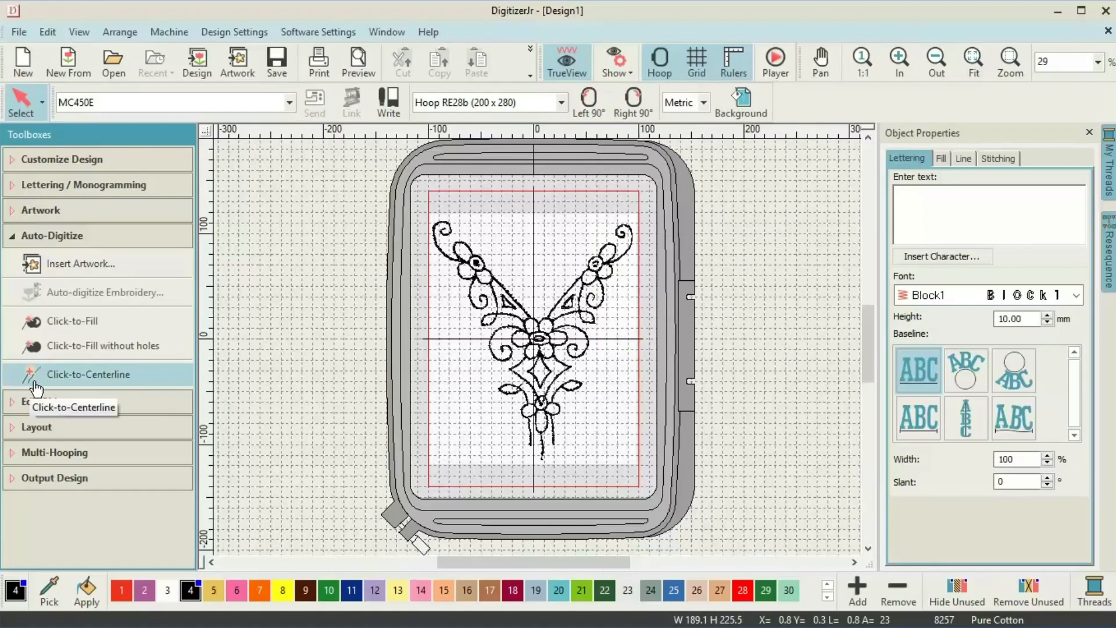
Click-to-Fill the left leaves, centre and right flower petals, right stem and the diamond.
left_click(54, 328)
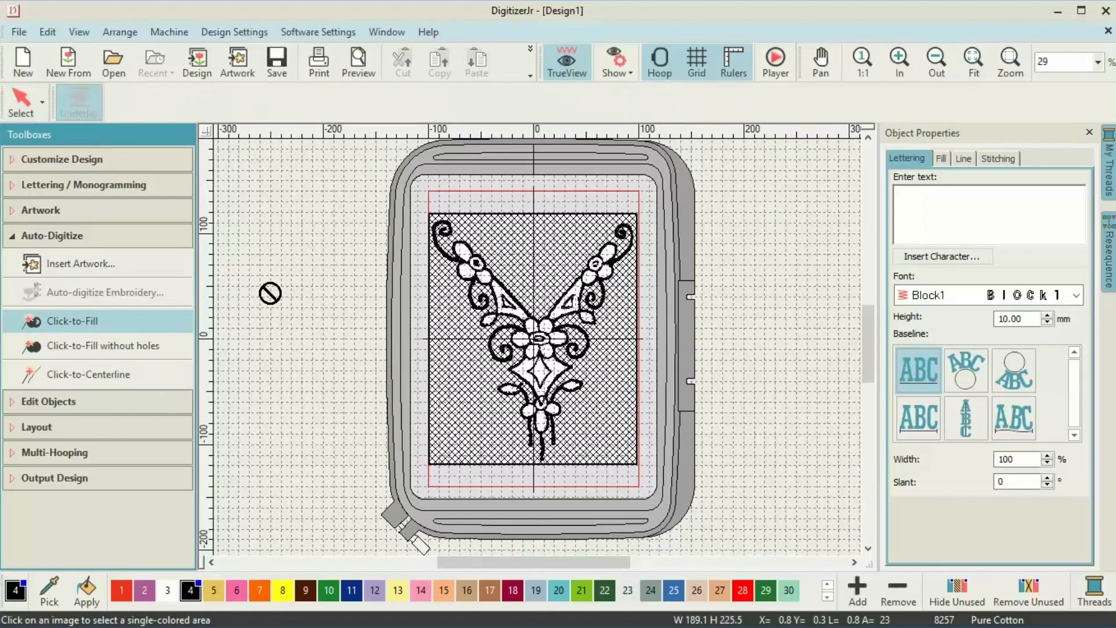
left_click(469, 261)
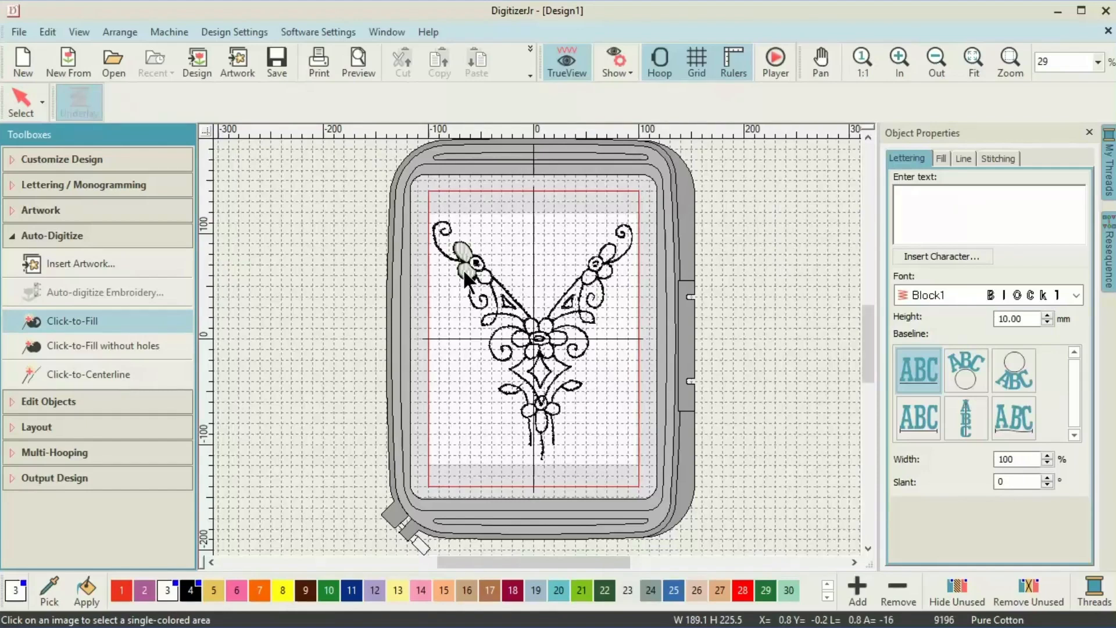
left_click(470, 269)
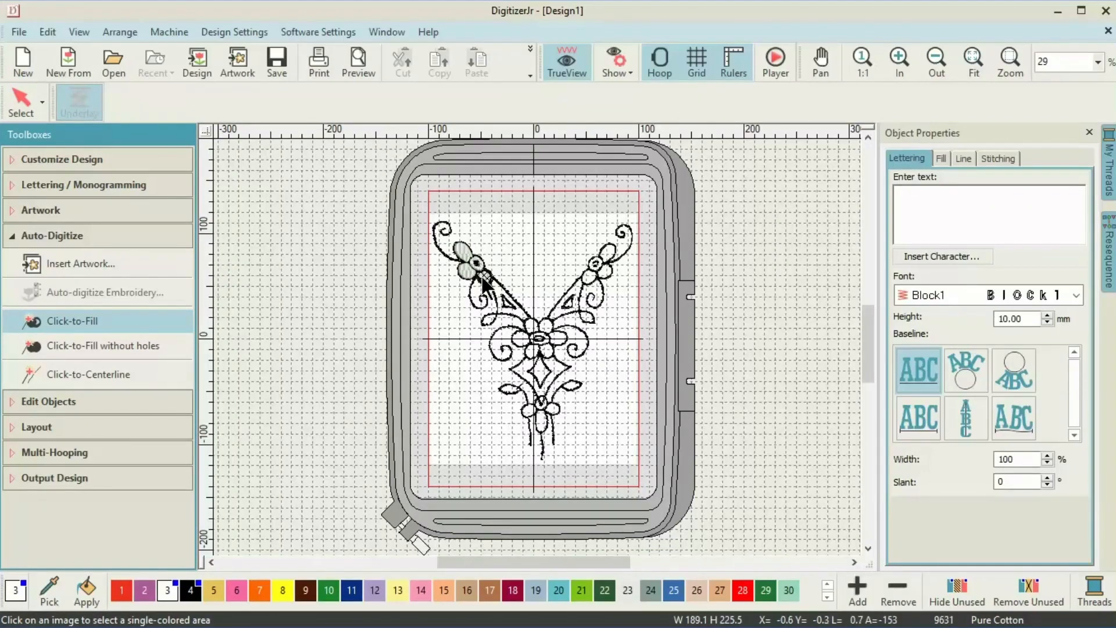
left_click(530, 344)
left_click(530, 352)
left_click(547, 351)
left_click(558, 339)
left_click(542, 324)
left_click(560, 308)
left_click(591, 275)
left_click(608, 268)
left_click(608, 254)
left_click(539, 373)
Fill the circle and the lower petals, then zoom in to inspect the fill stitches.
left_click(902, 56)
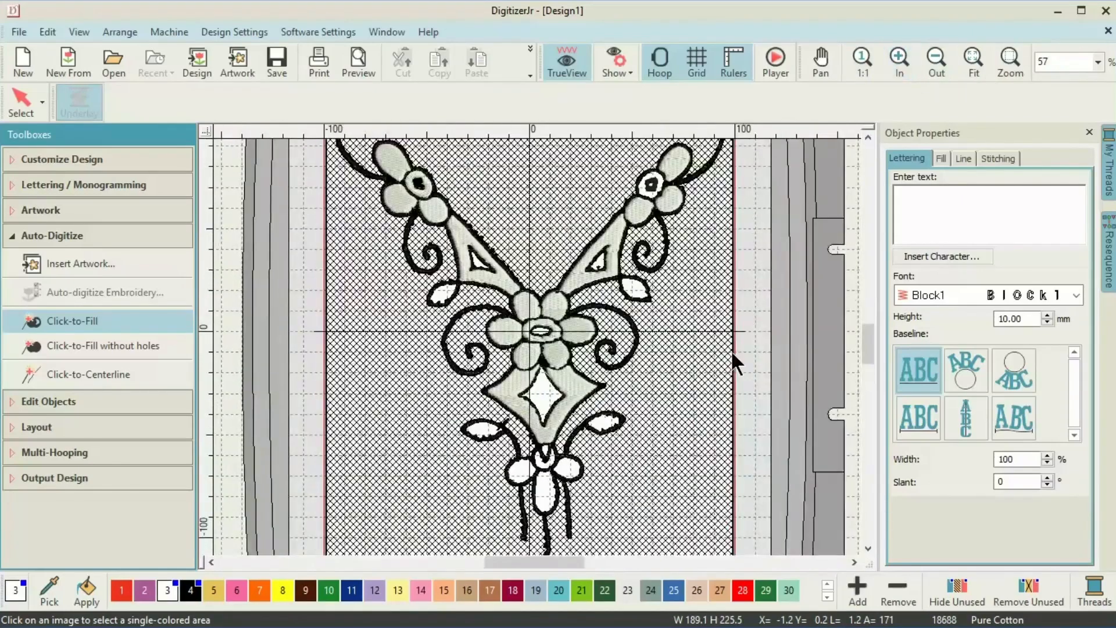
left_click(546, 459)
left_click(520, 472)
left_click(549, 497)
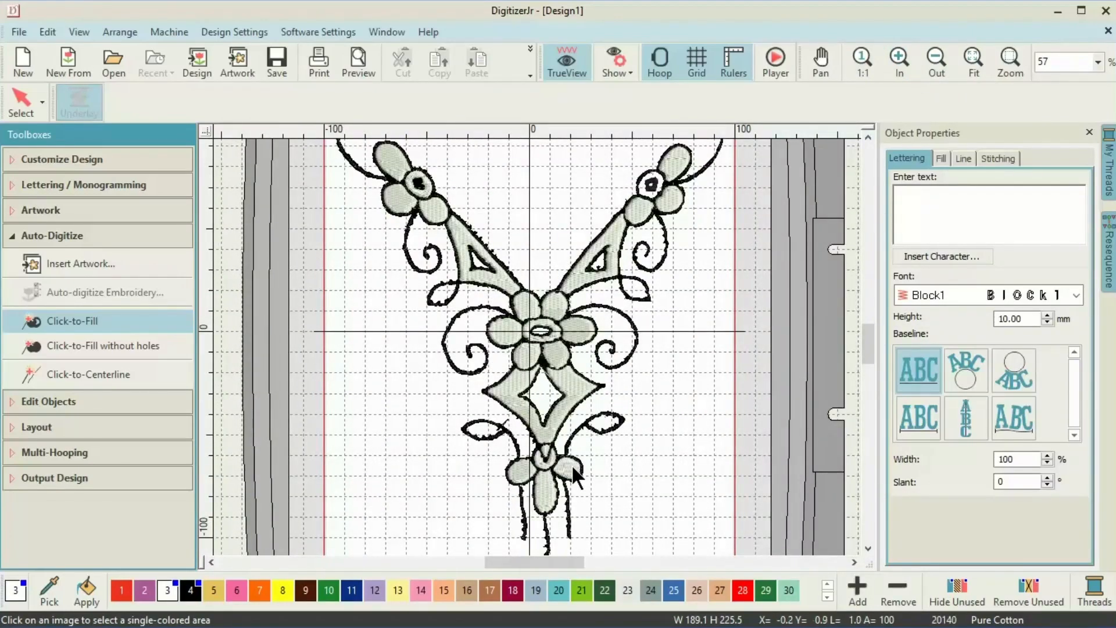
key("Escape")
left_click(902, 56)
left_click(905, 53)
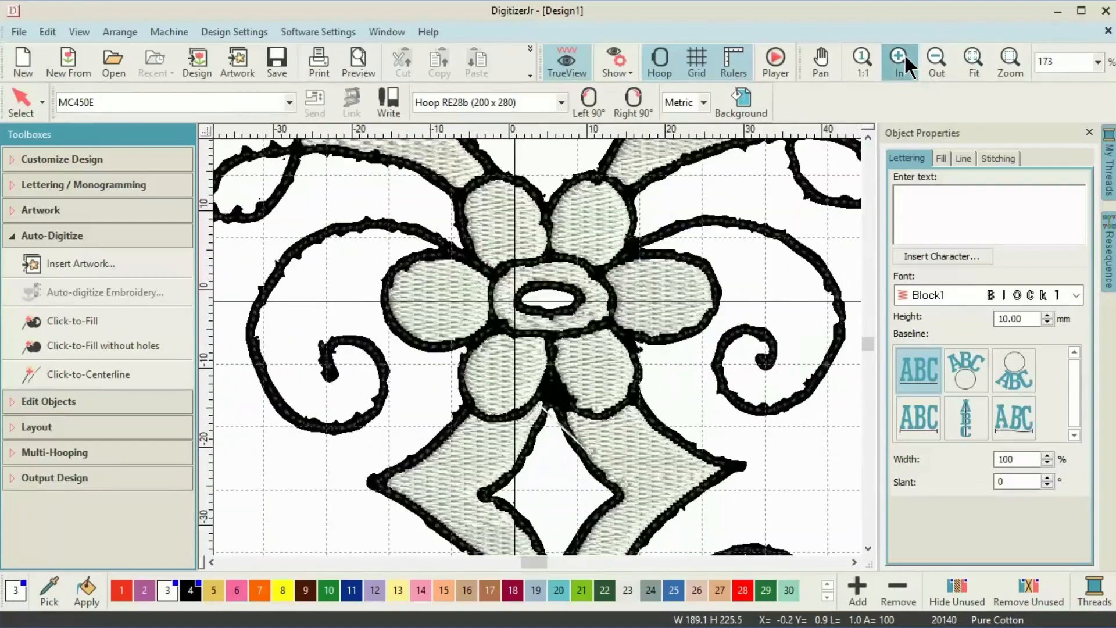
left_click(904, 53)
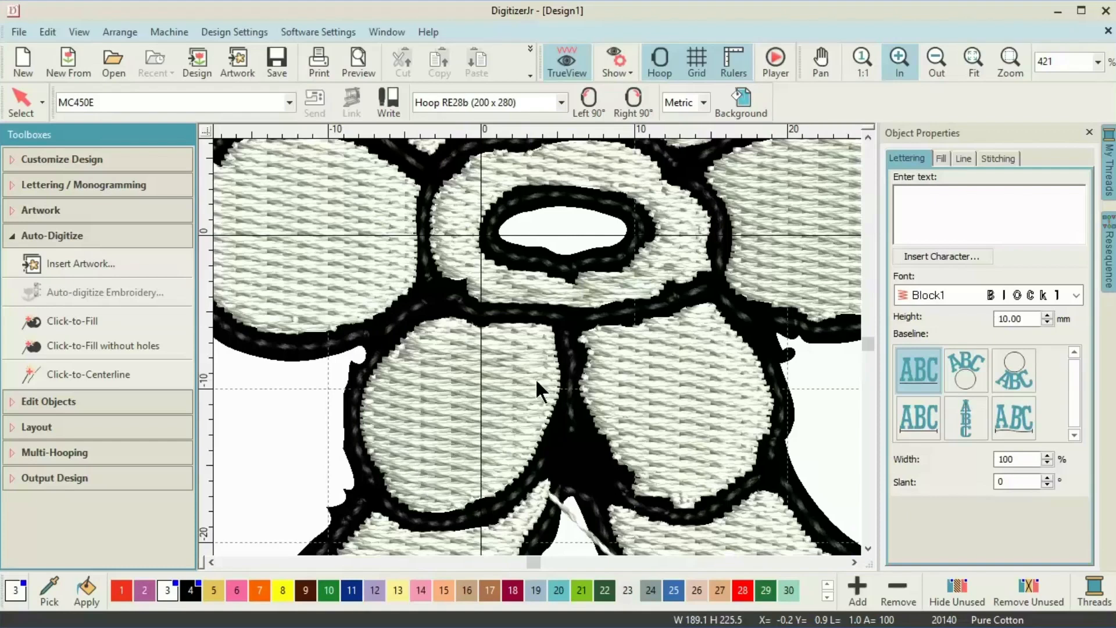
Colour the left and right flowers and the small piece beside the right flower yellow.
key("0")
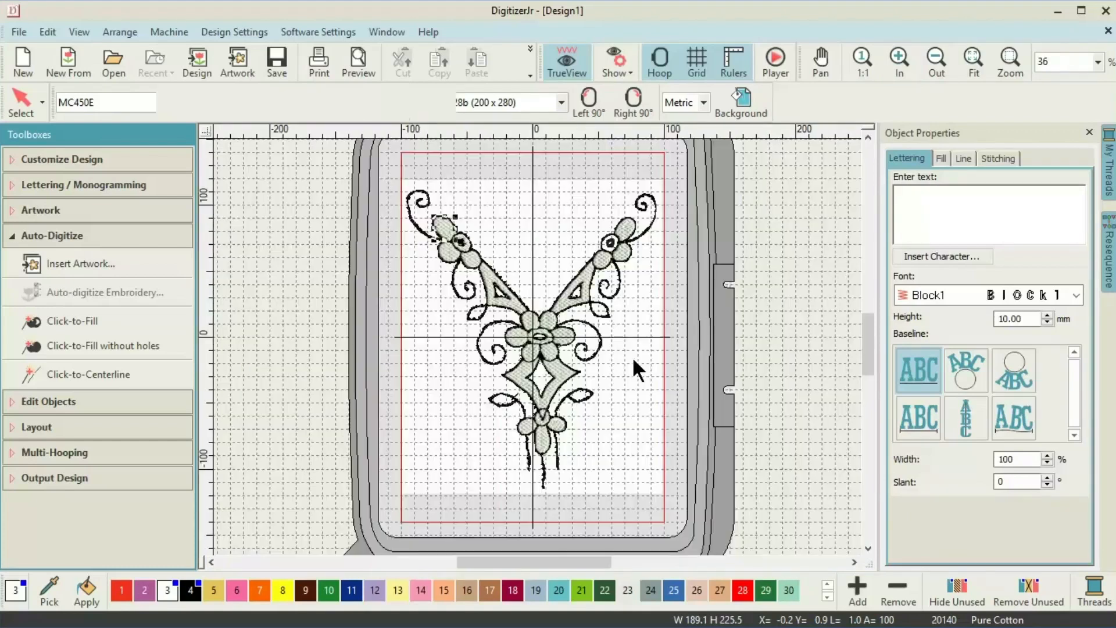
left_click(452, 234)
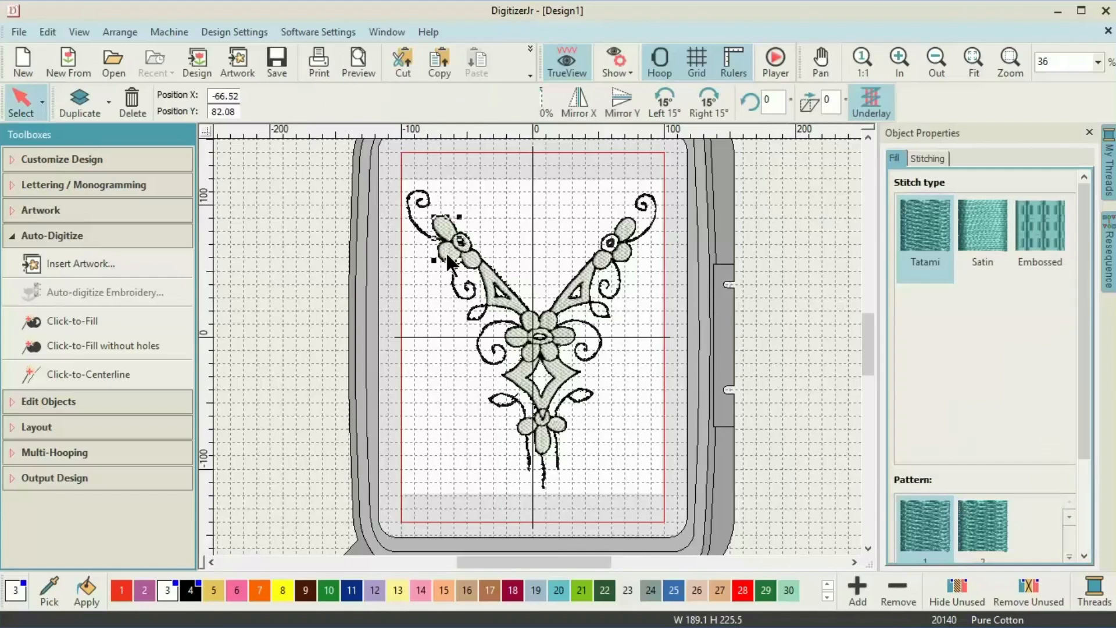
left_click(445, 255)
left_click(479, 257, "ctrl")
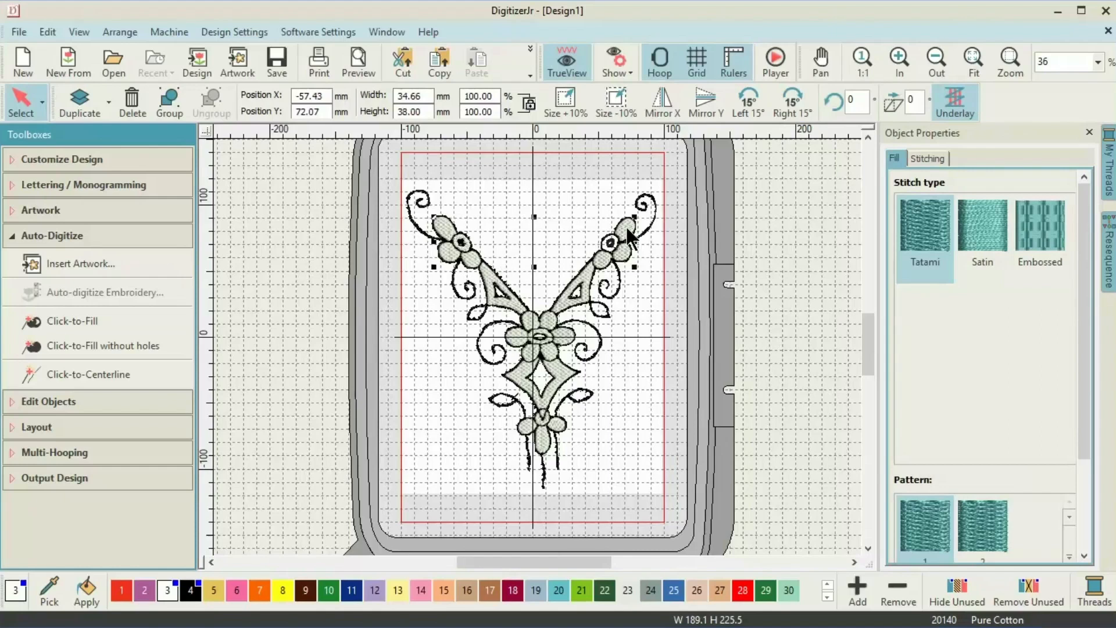
left_click(624, 253, "ctrl")
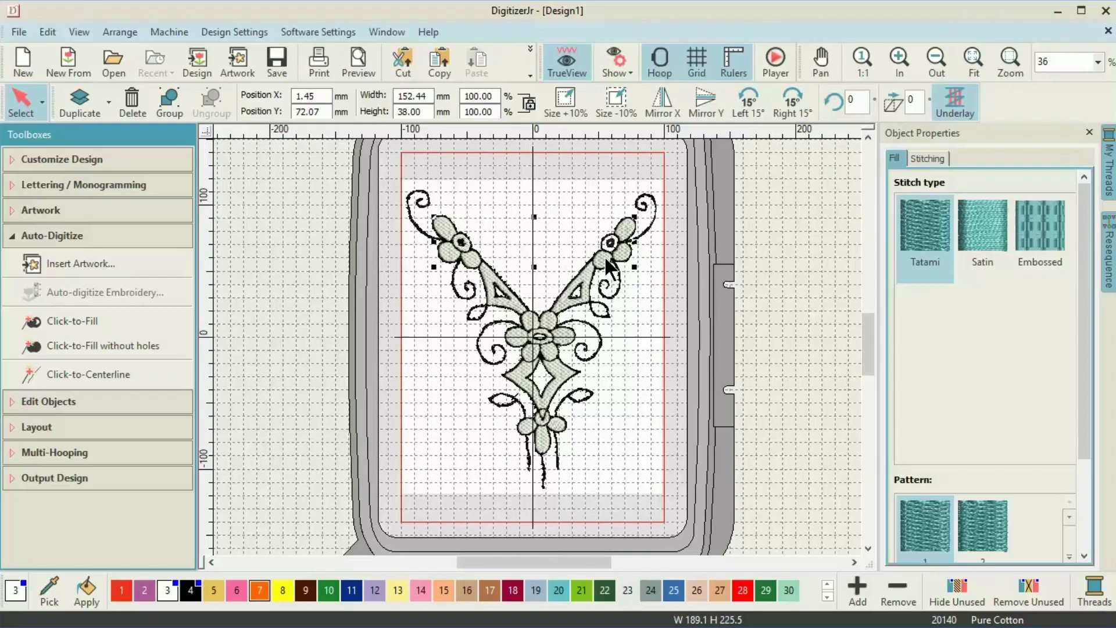
left_click(282, 592)
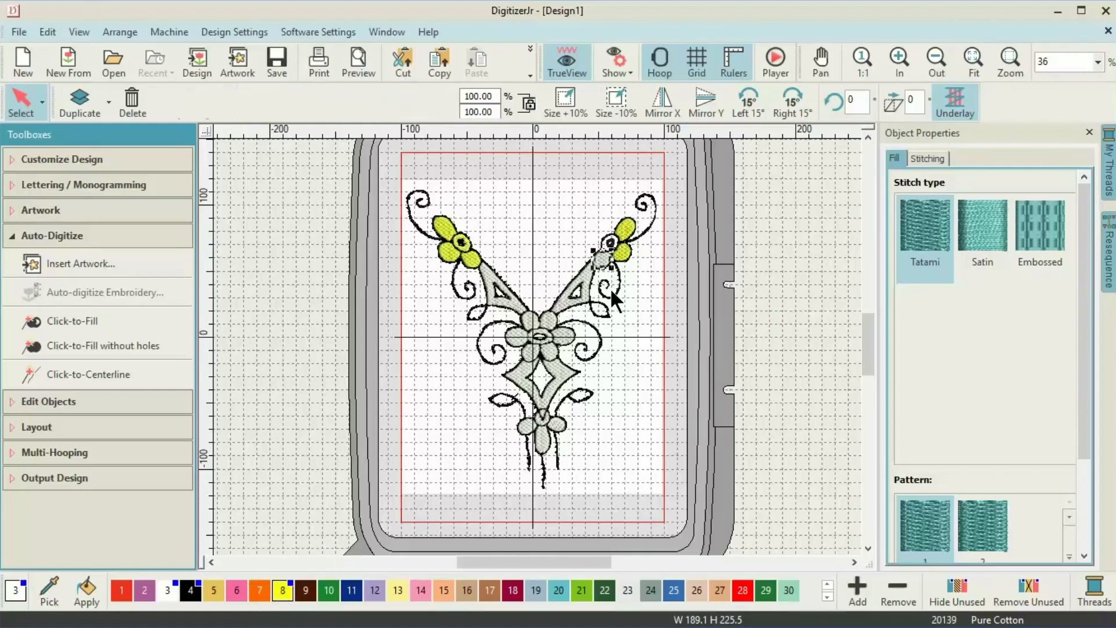
left_click(603, 260)
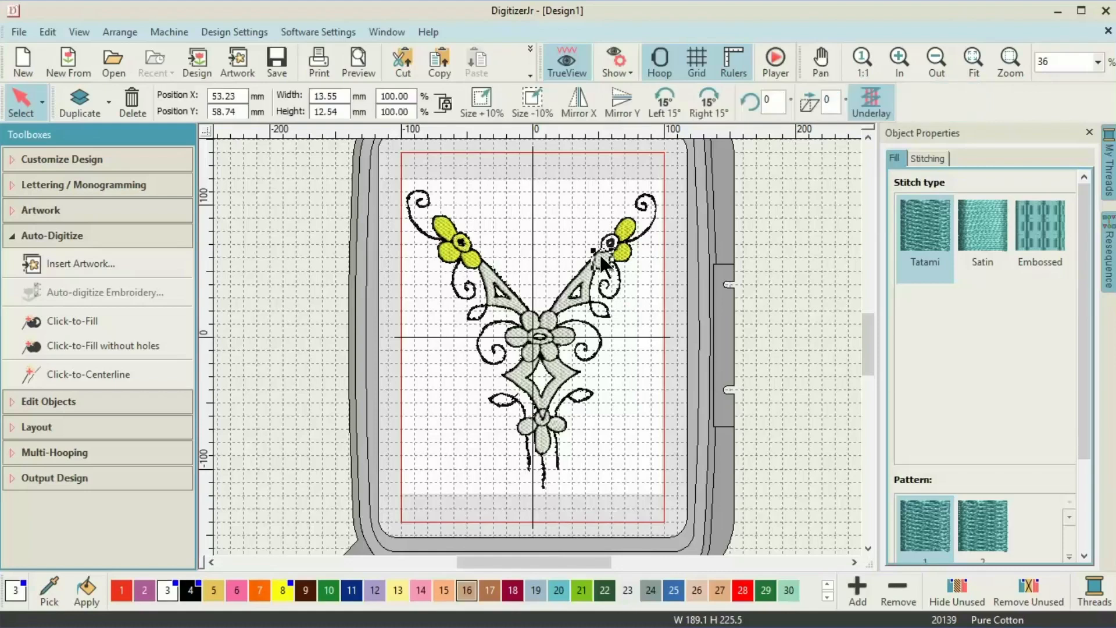
left_click(285, 590)
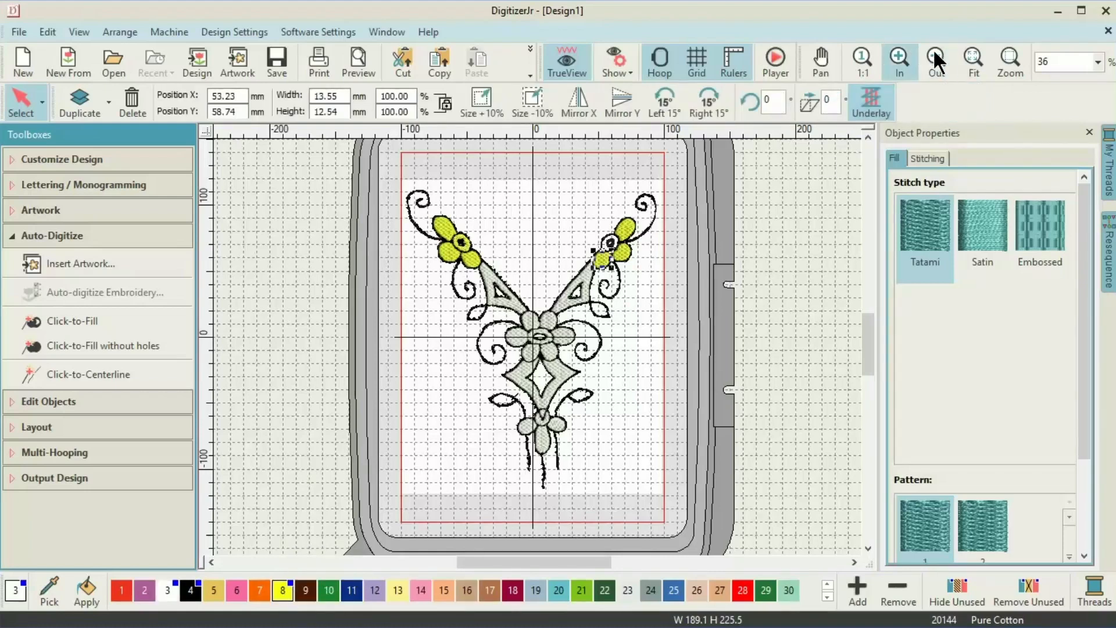
Colour the right and left triangles vermilion red.
left_click(899, 57)
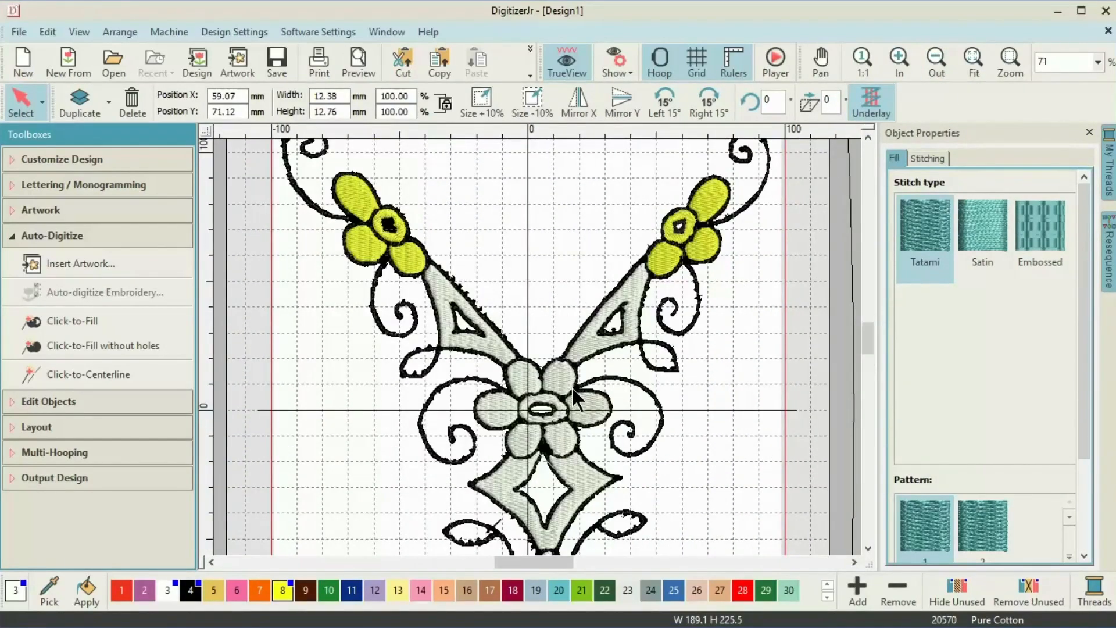
left_click(576, 349)
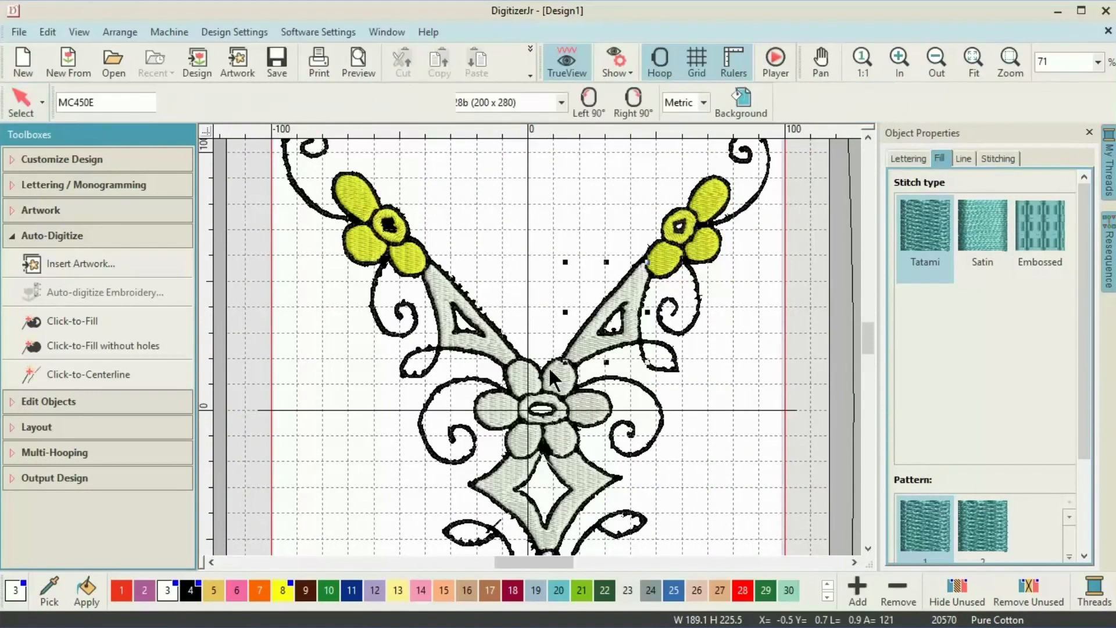
left_click(121, 591)
left_click(459, 334)
left_click(122, 591)
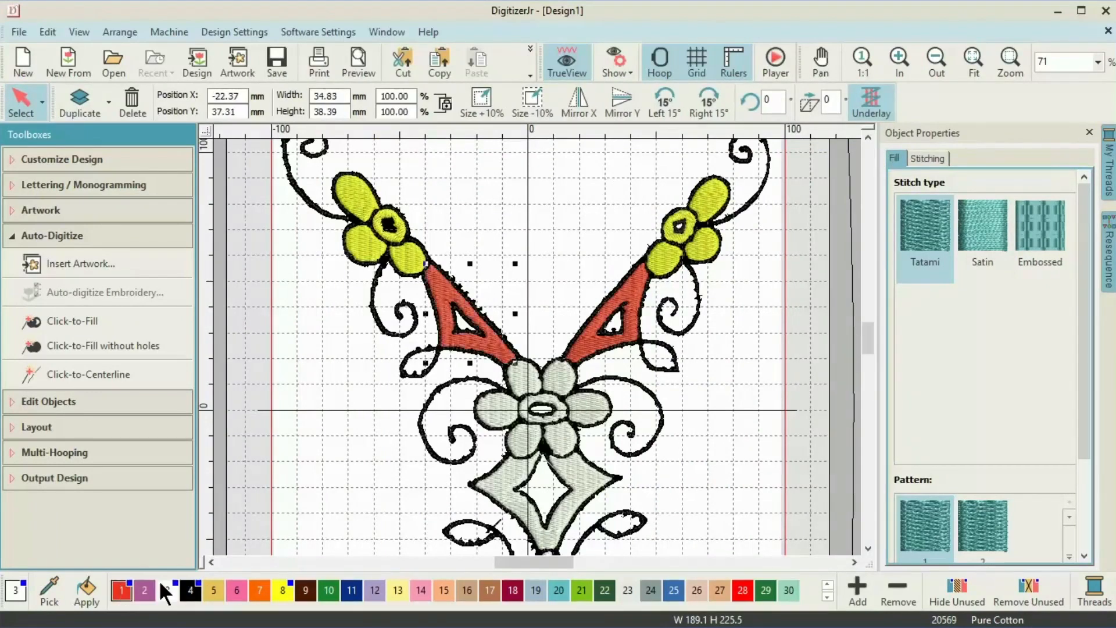
Select all pieces of the central flower and colour it yellow.
left_click(528, 381)
left_click(504, 410, "ctrl")
left_click(527, 410, "ctrl")
left_click(524, 444, "ctrl")
left_click(562, 440, "ctrl")
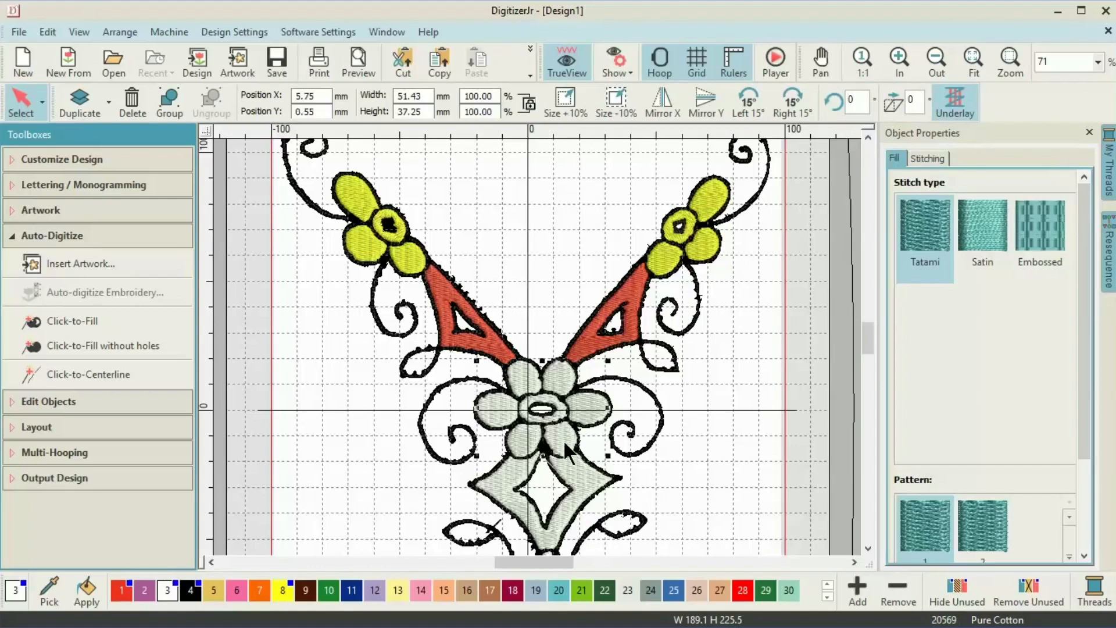
left_click(282, 591)
Colour the diamond and all pieces of the bottom flower vermilion red.
left_click(499, 482)
left_click(121, 591)
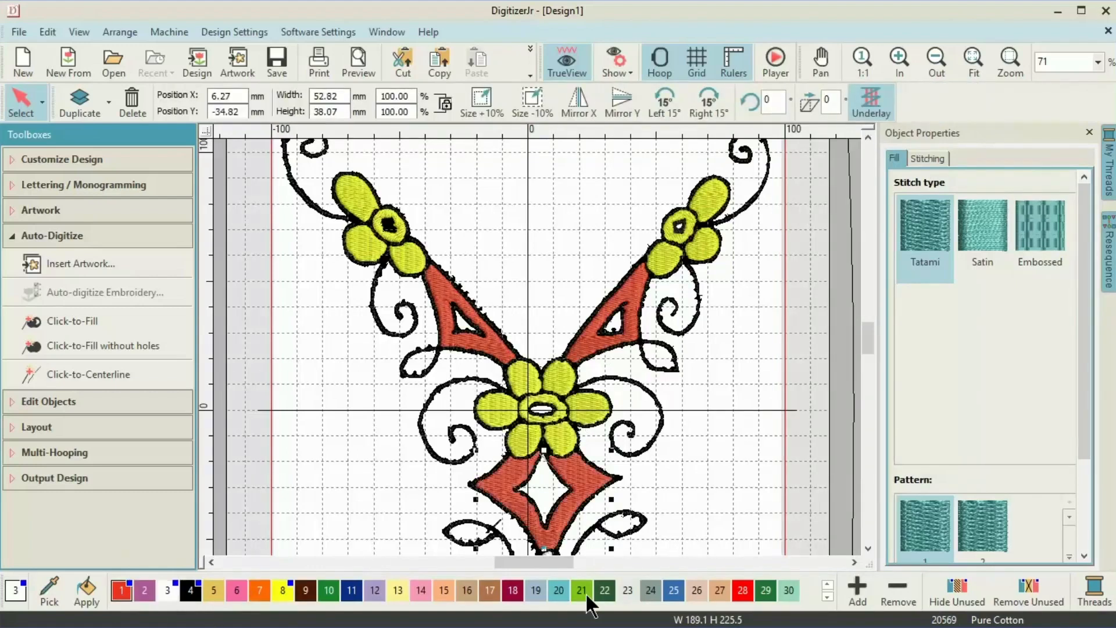
scroll(765, 553, "down", 3)
left_click(547, 437)
left_click(540, 450, "ctrl")
left_click(520, 461, "ctrl")
left_click(546, 483, "ctrl")
left_click(576, 456, "ctrl")
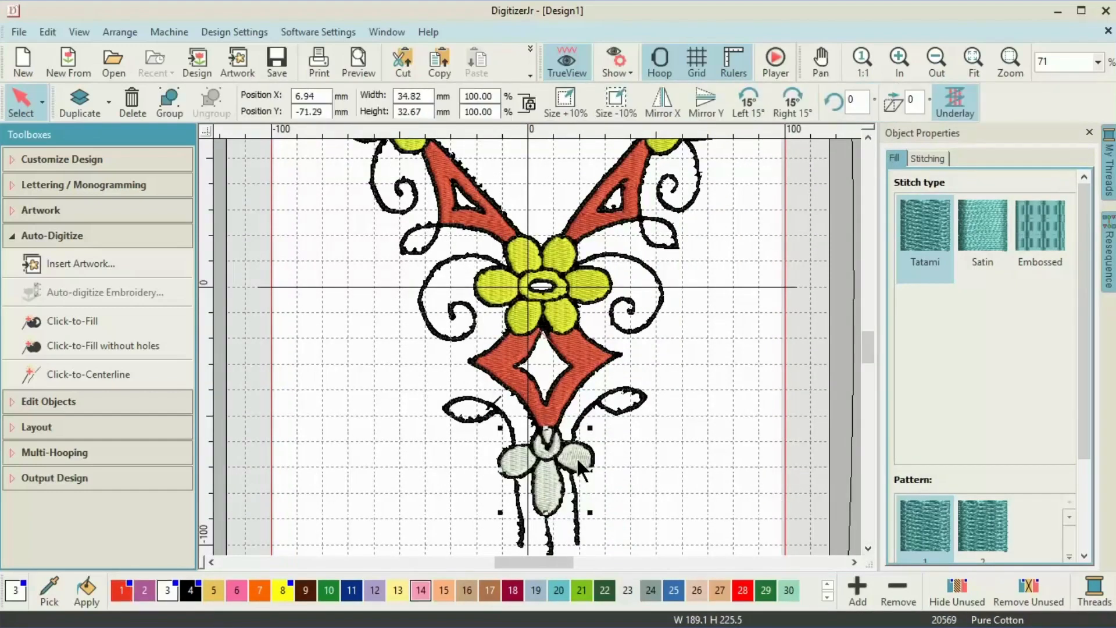
left_click(116, 592)
Zoom out and bring up the actions for the background artwork.
left_click(935, 57)
left_click(935, 57)
right_click(605, 370)
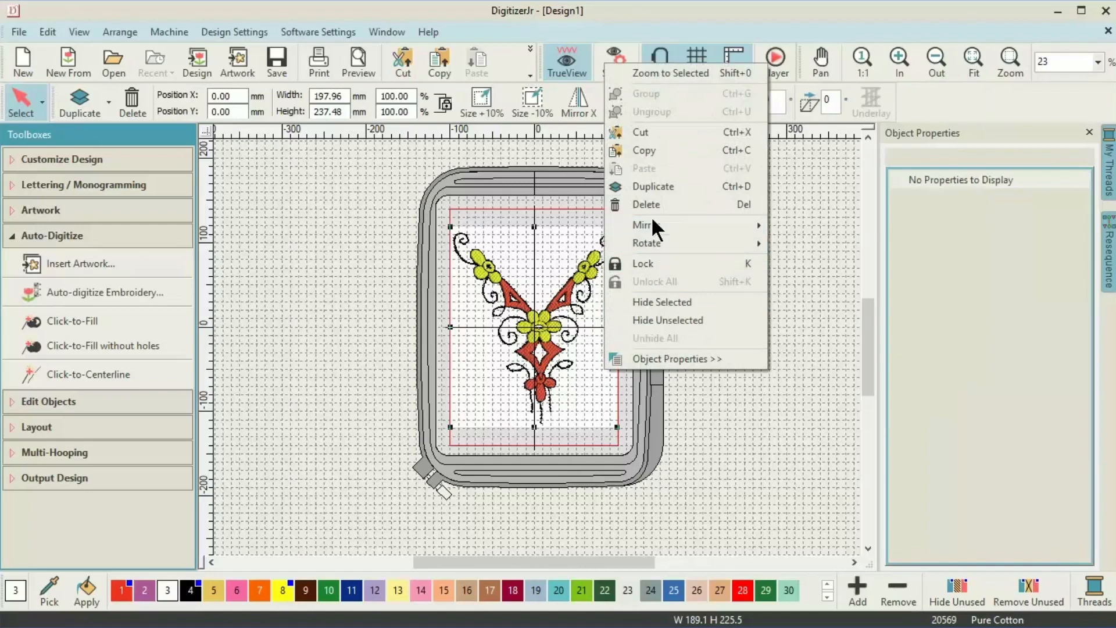
Hide the background necklace artwork.
left_click(660, 297)
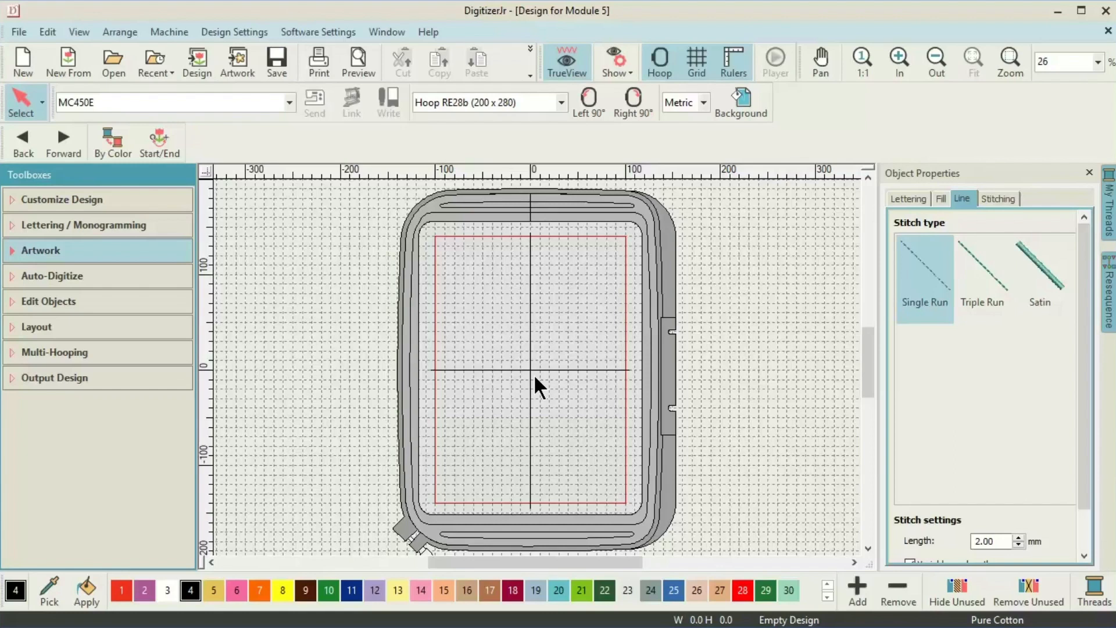
Insert Image for Module 4 and enlarge the Ganesha artwork to about 136 mm wide.
left_click(41, 250)
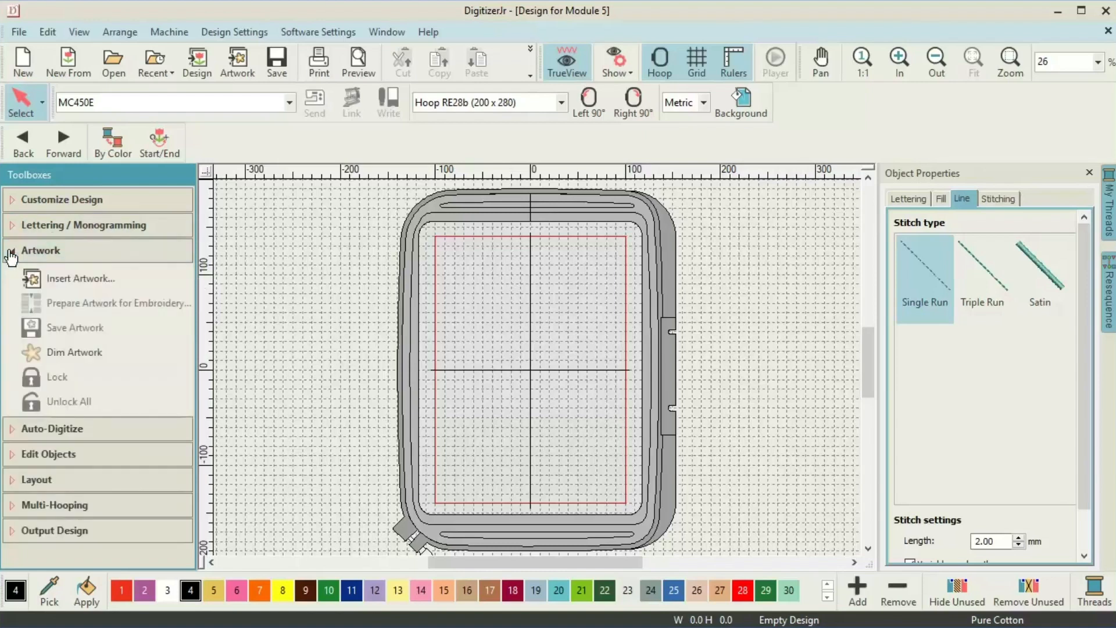
left_click(33, 277)
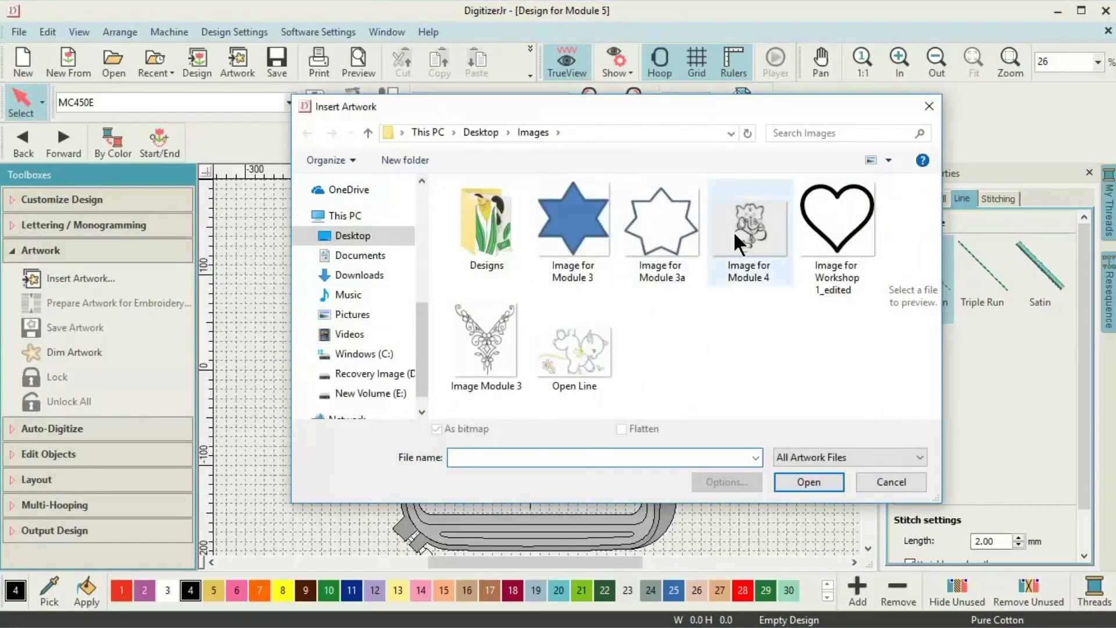
double_click(735, 230)
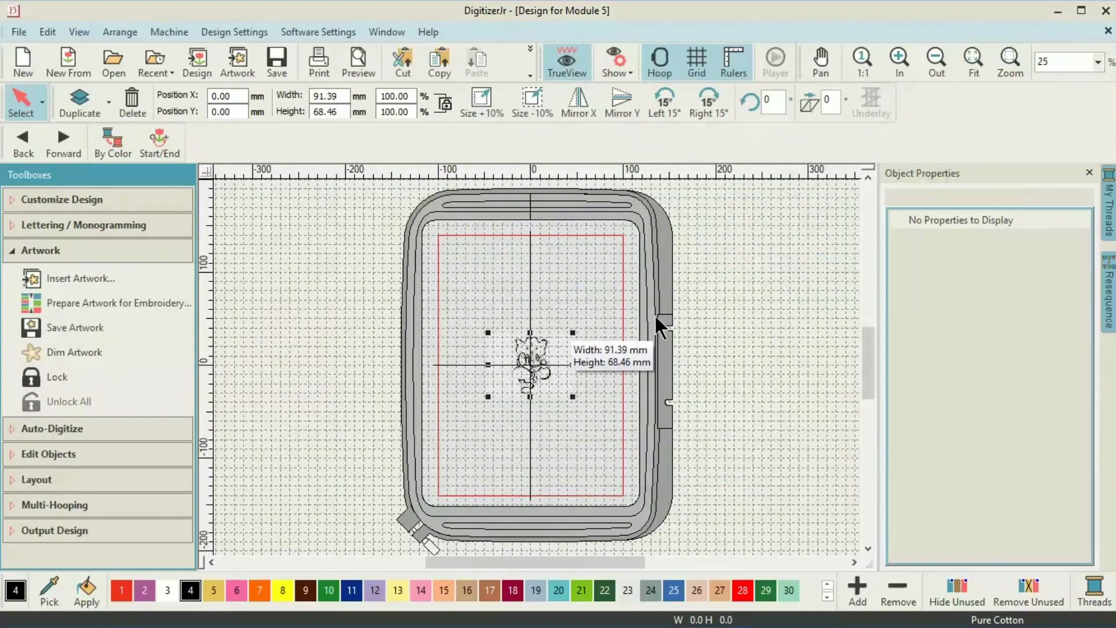
left_click_drag(574, 331, 590, 305)
left_click_drag(488, 320, 463, 301)
Auto-centre the Ganesha artwork in the work area and zoom in on it.
left_click(10, 486)
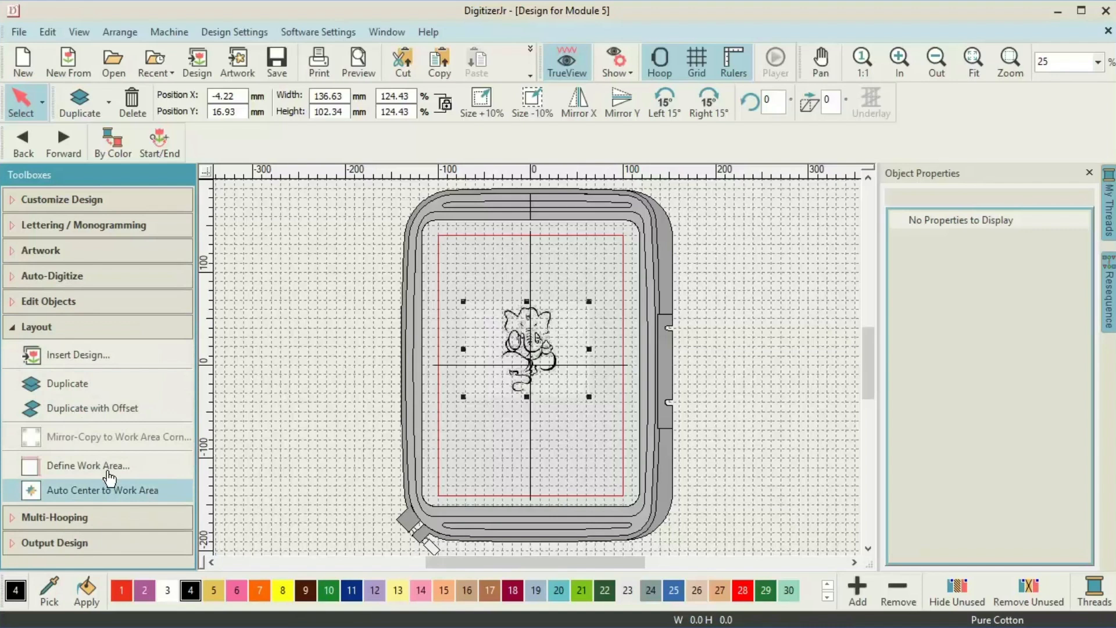
left_click(117, 491)
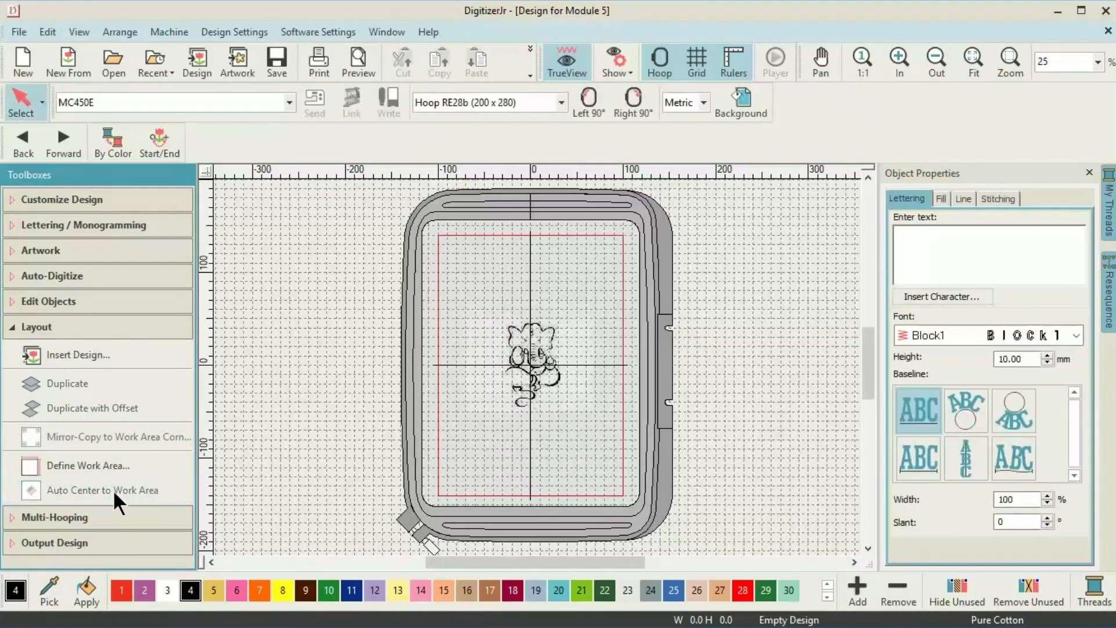
key("1")
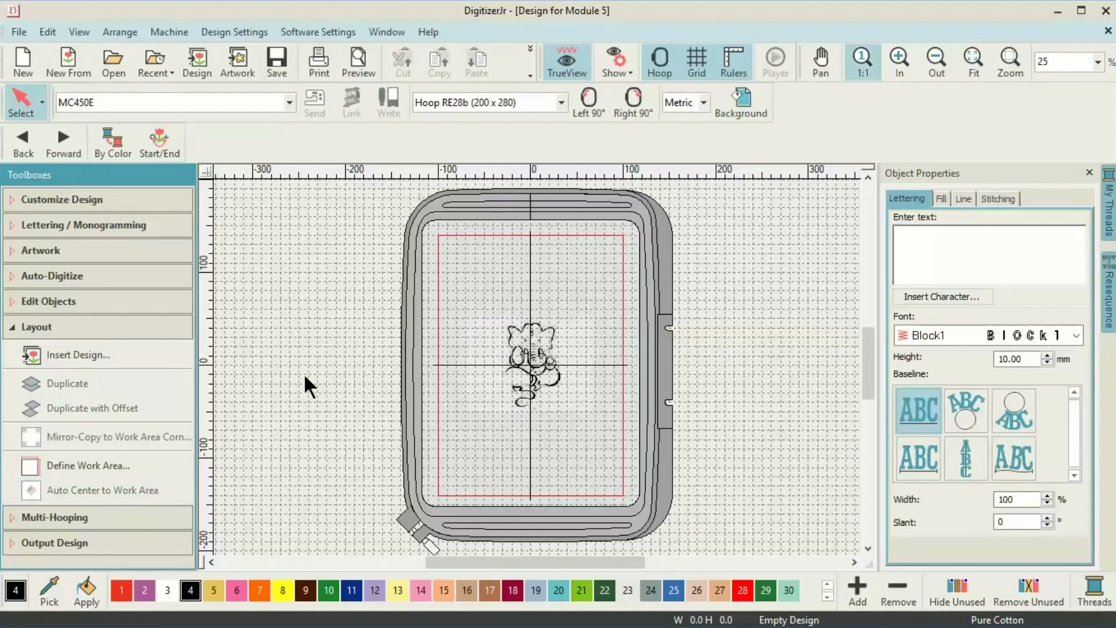
left_click(899, 59)
left_click(899, 59)
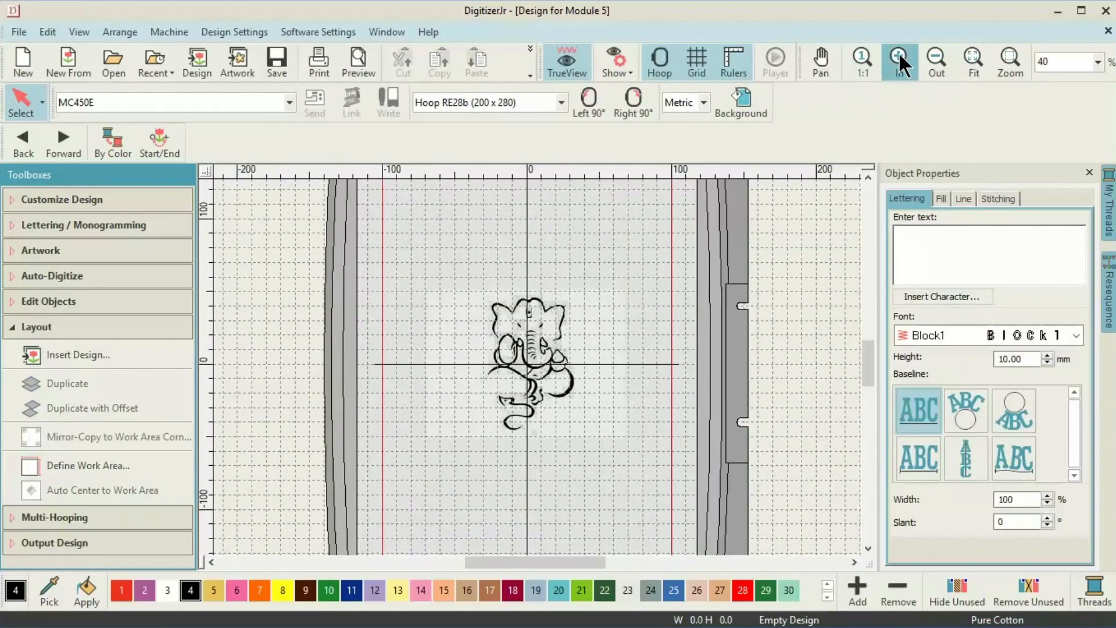
left_click(899, 59)
left_click(899, 59)
left_click(899, 59)
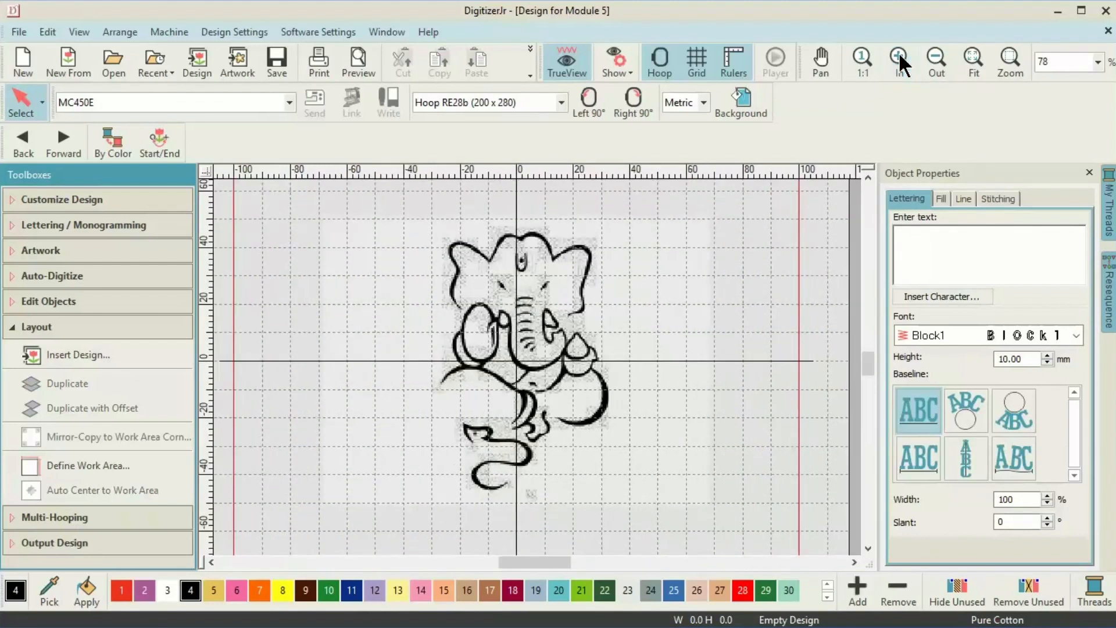
Cartoon-process the Ganesha artwork at strength 57, cutting it to two black-outline colours.
left_click(10, 257)
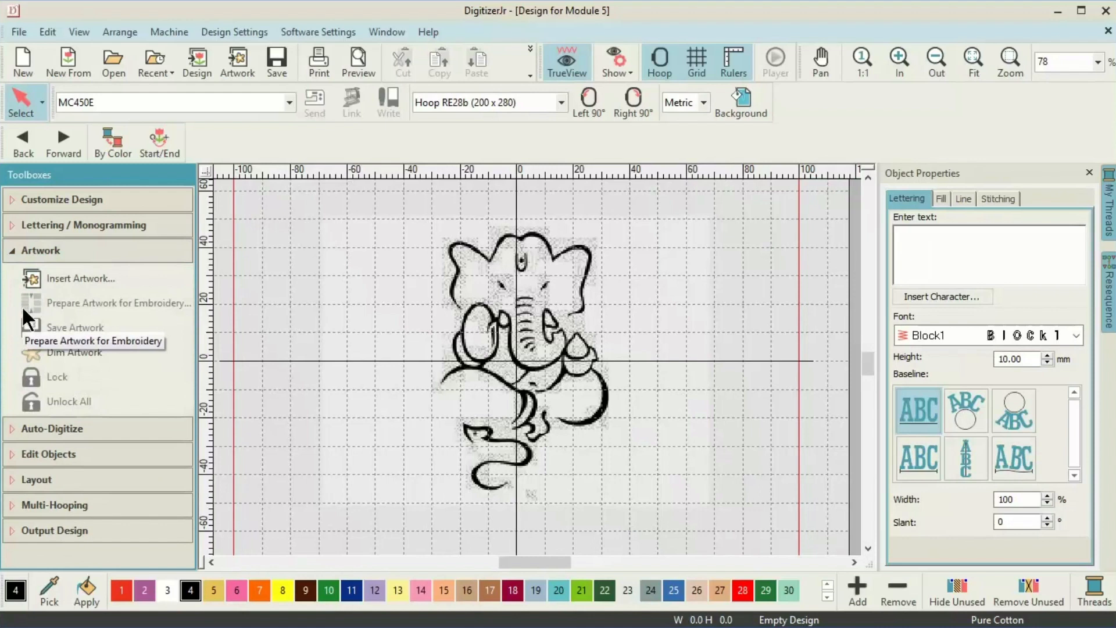
left_click(152, 314)
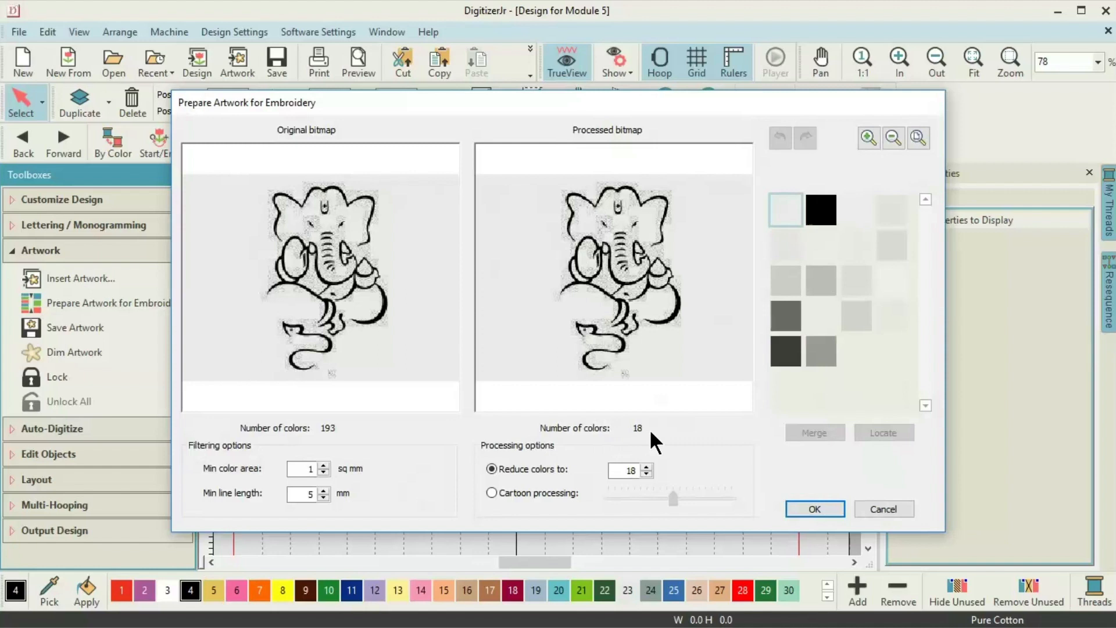
mouse_move(900, 222)
left_click(492, 493)
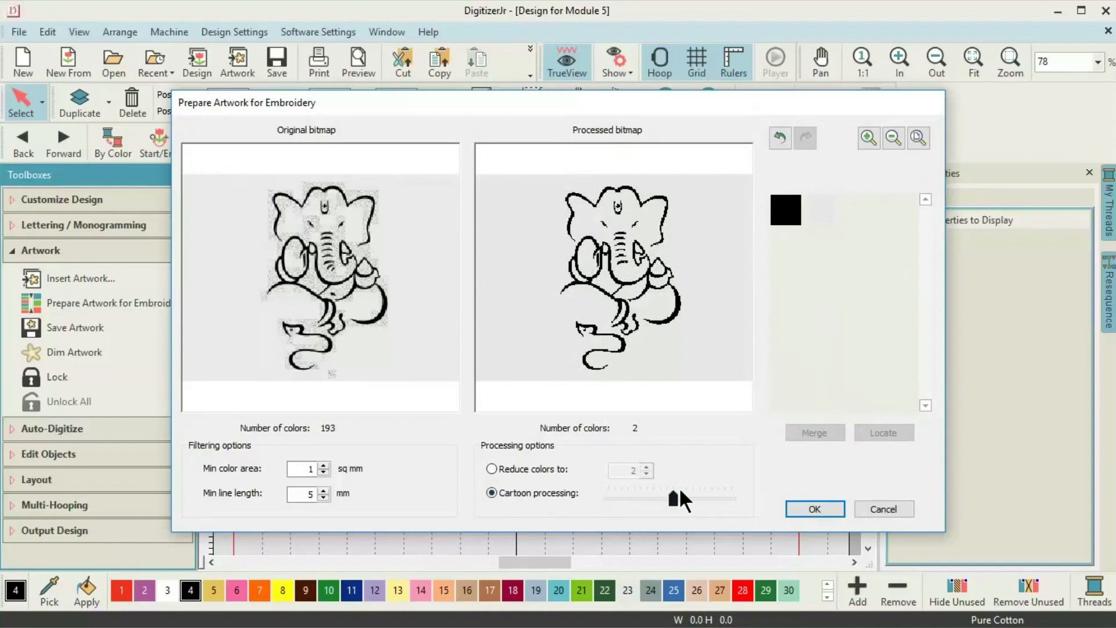
mouse_move(688, 491)
left_mouse_down()
mouse_move(670, 496)
mouse_move(693, 504)
left_mouse_up()
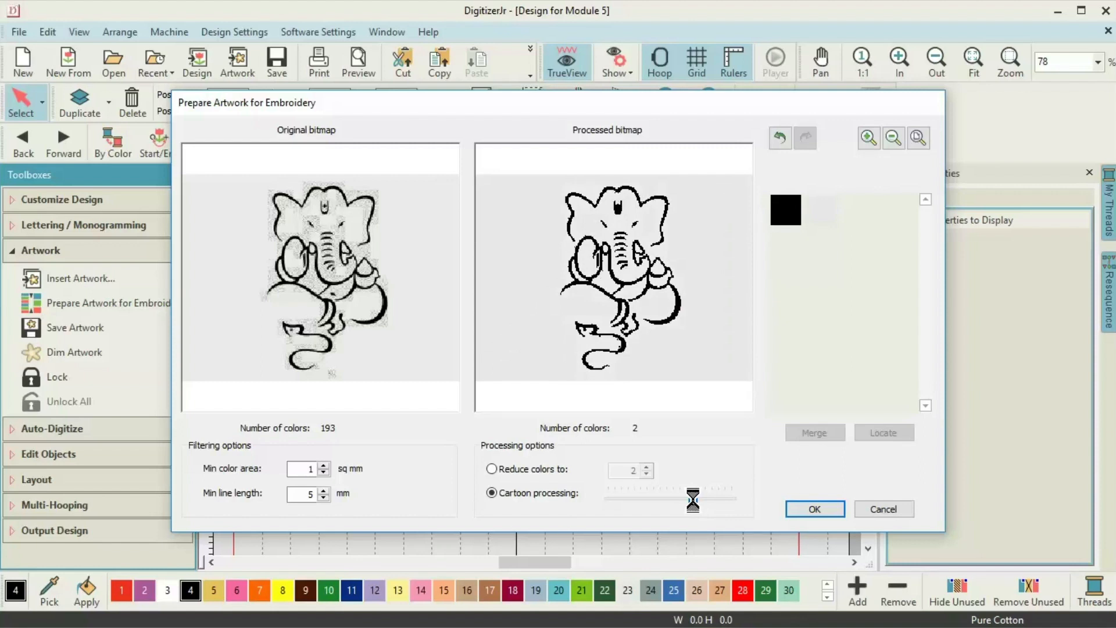
left_click(814, 508)
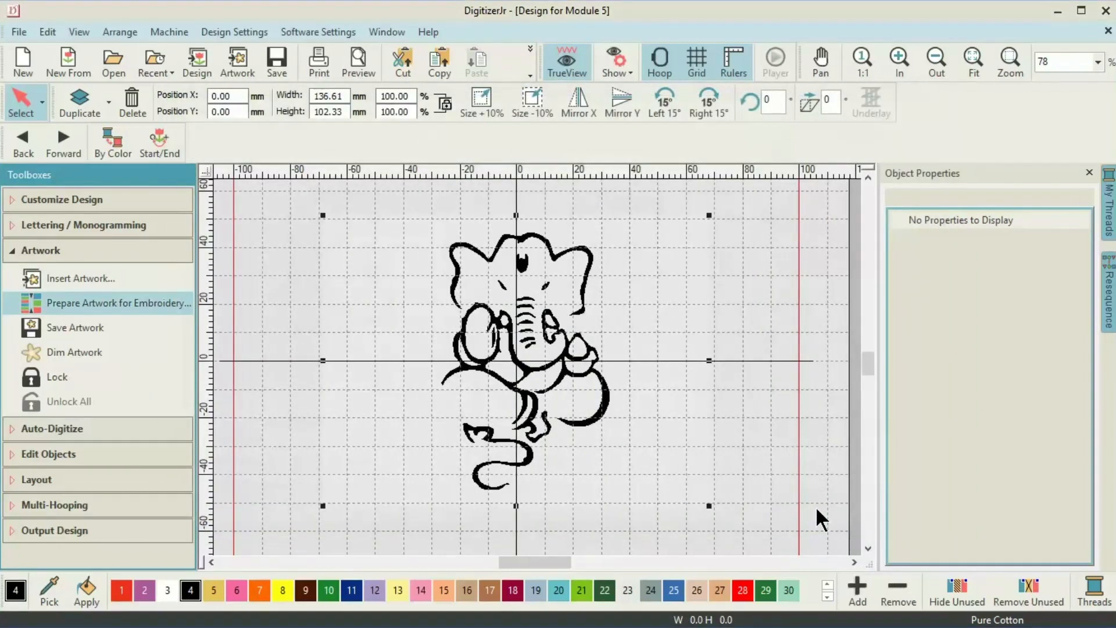
Activate Click-to-Centerline auto-digitizing with single run as the line stitch type.
left_click(12, 279)
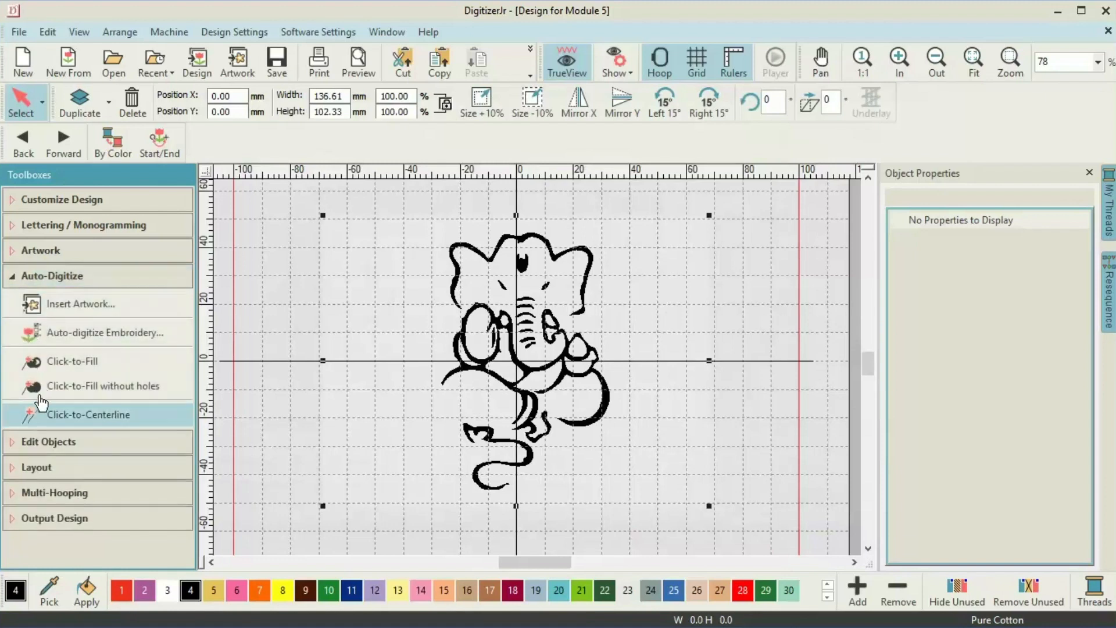
left_click(45, 424)
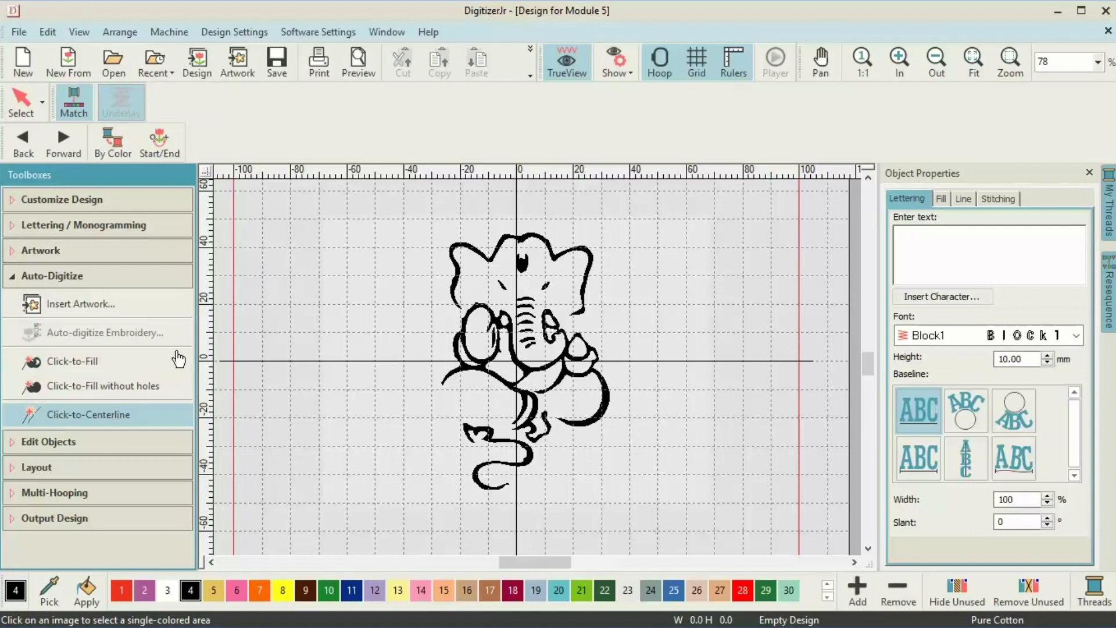
left_click(967, 199)
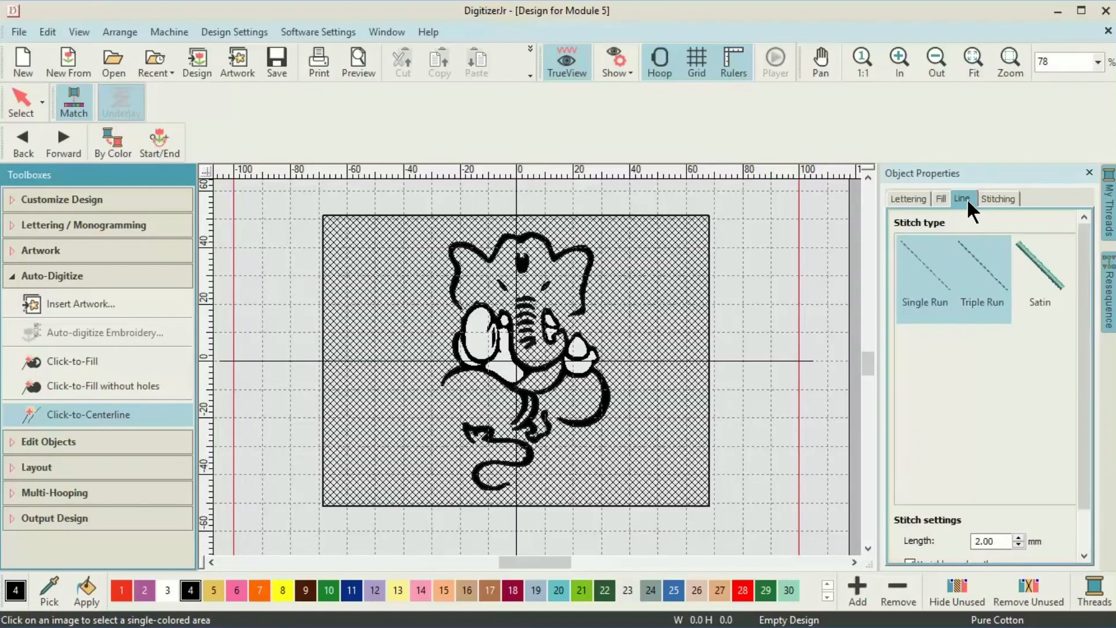
left_click(964, 251)
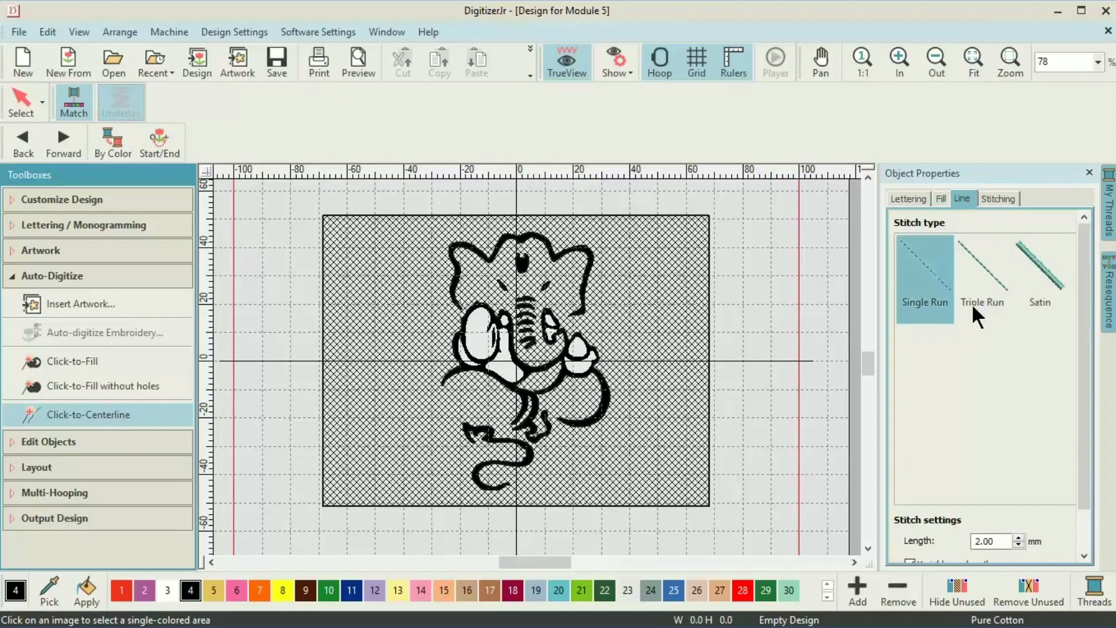
left_click(908, 301)
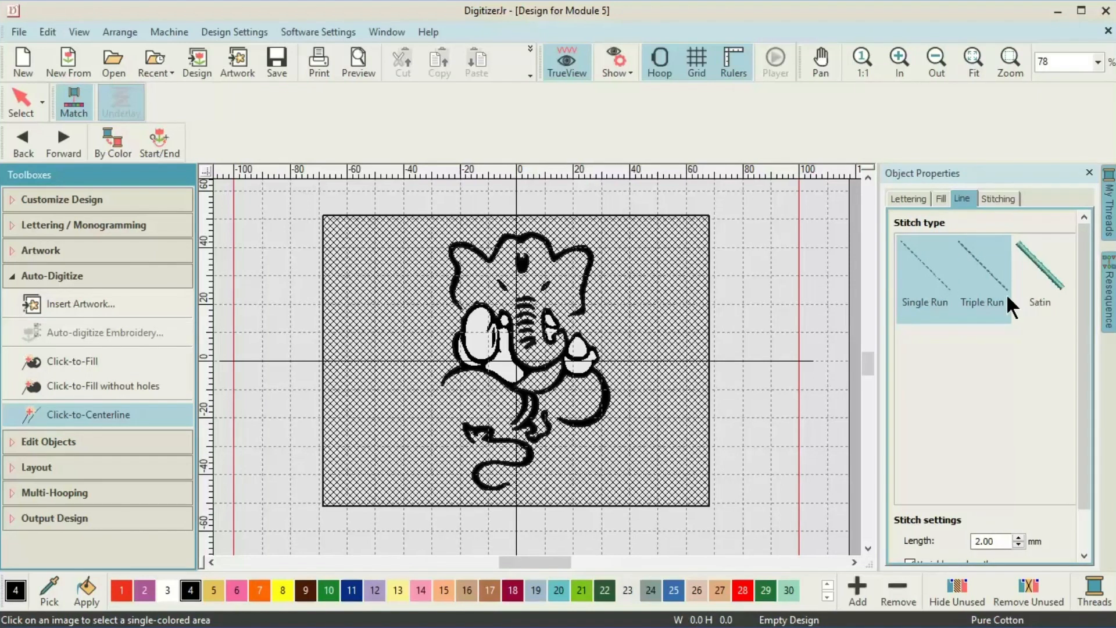
left_click(936, 284)
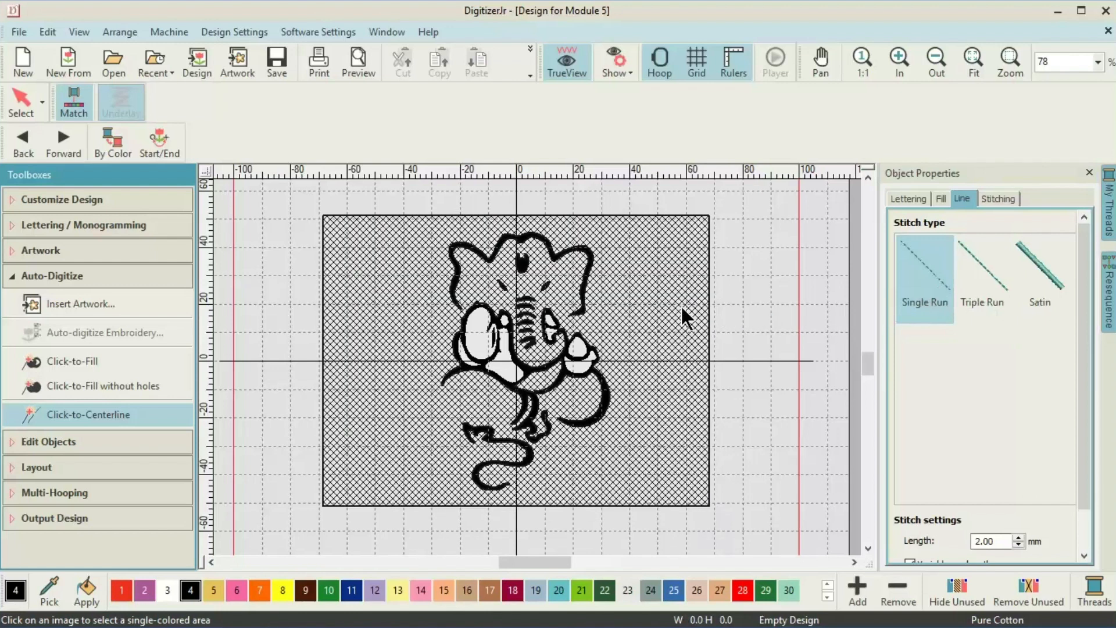
Convert the head, forehead mark, trunk, body and tail outlines into centerline stitches.
left_click(458, 270)
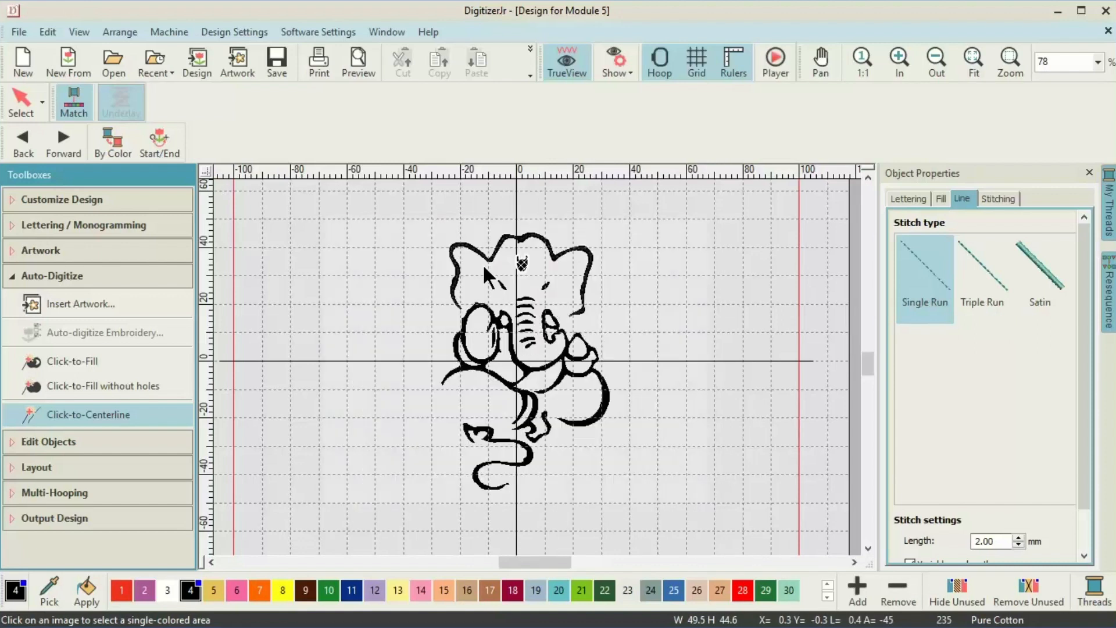
left_click(523, 266)
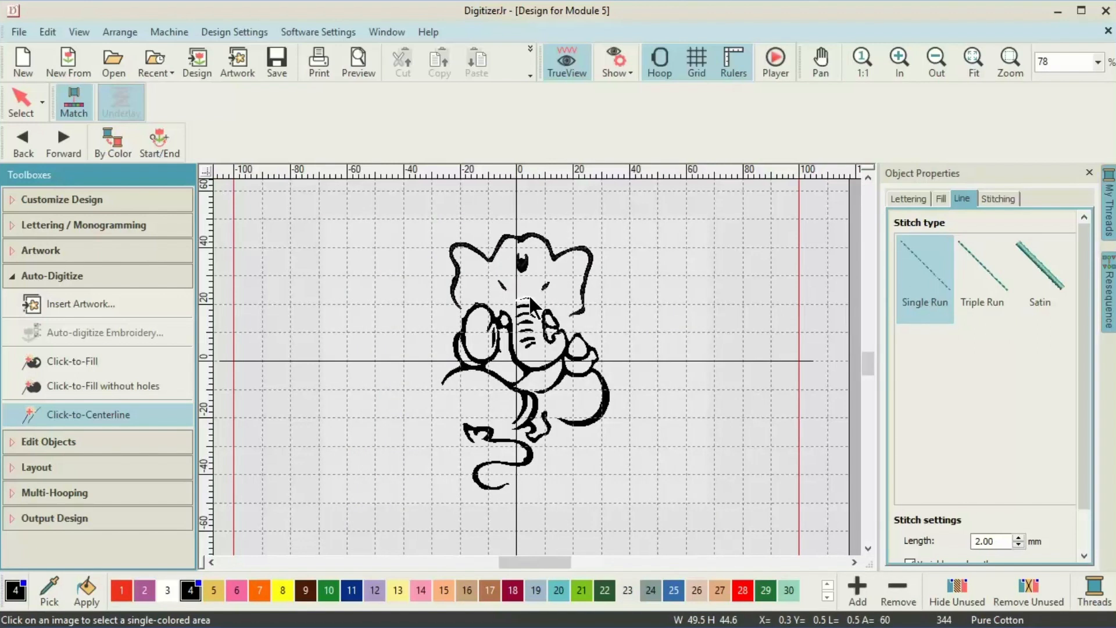
left_click(527, 306)
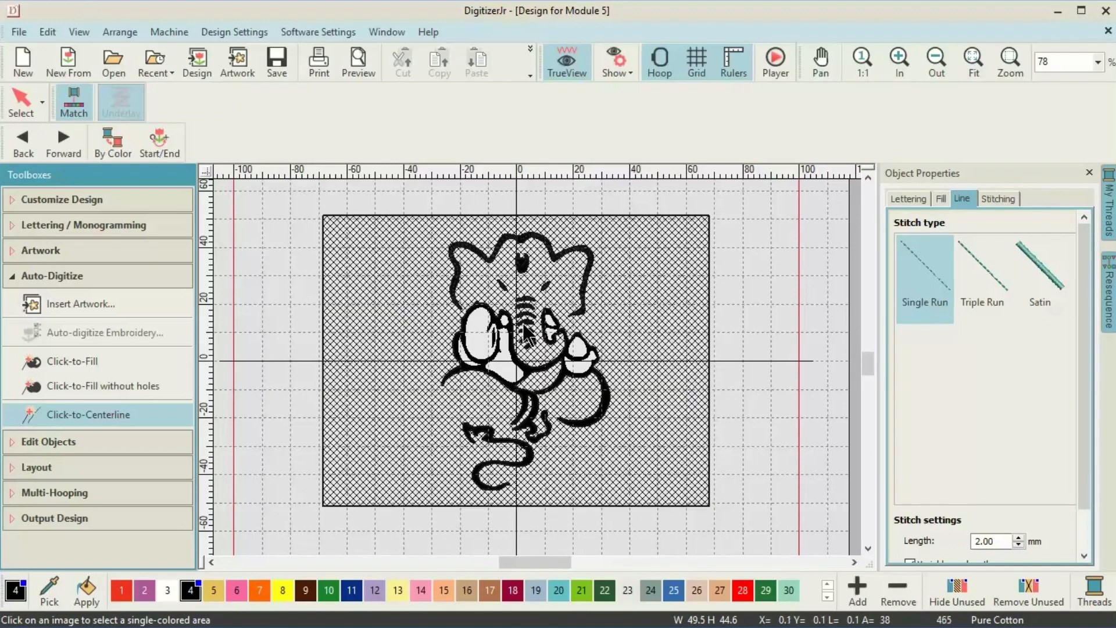
left_click(528, 339)
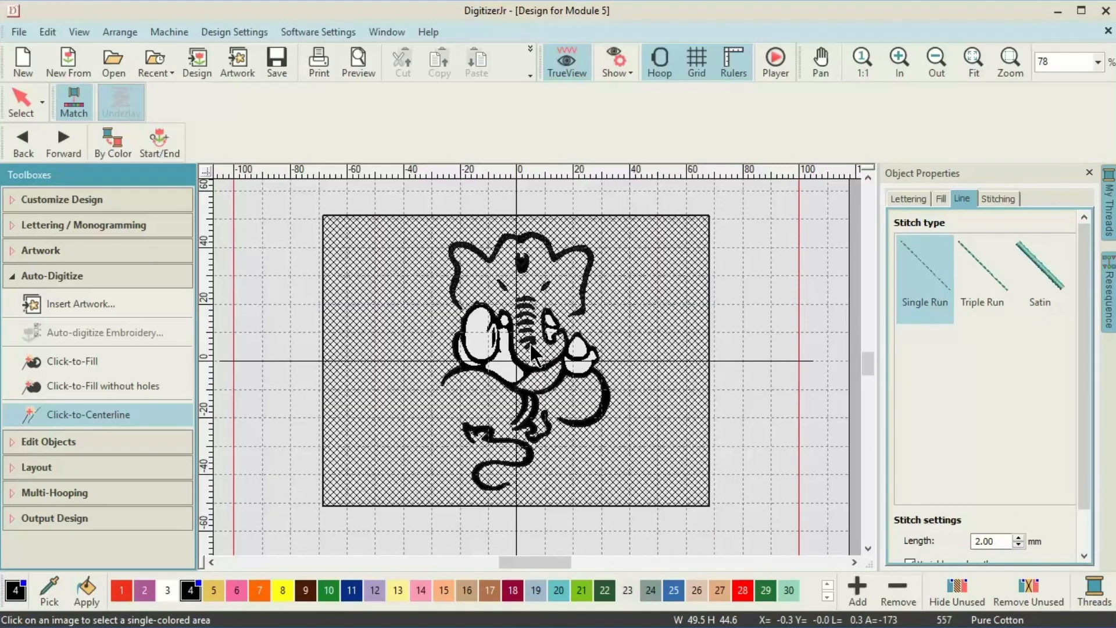
left_click(464, 338)
left_click(474, 470)
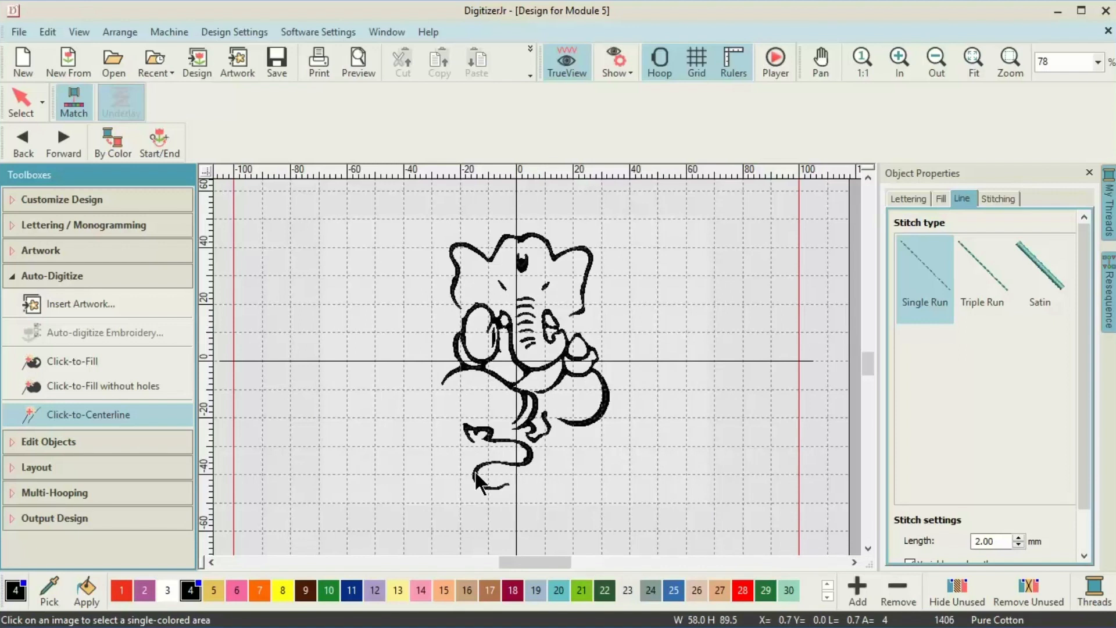
key("Escape")
Hide the artwork image and make the head outline and both eyebrows satin stitch.
right_click(617, 393)
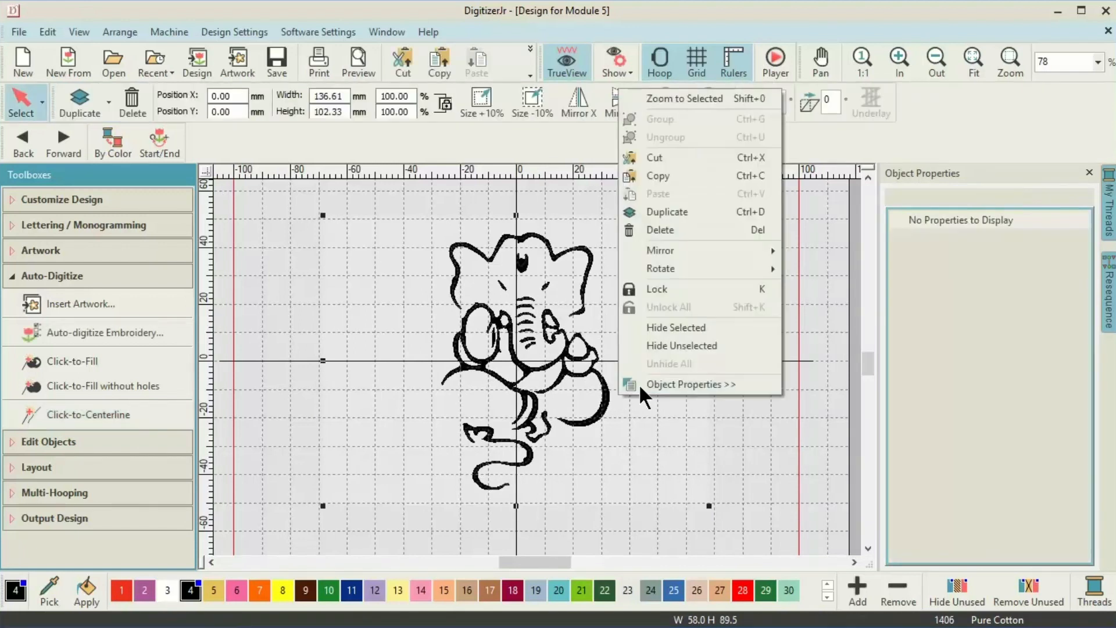
left_click(684, 331)
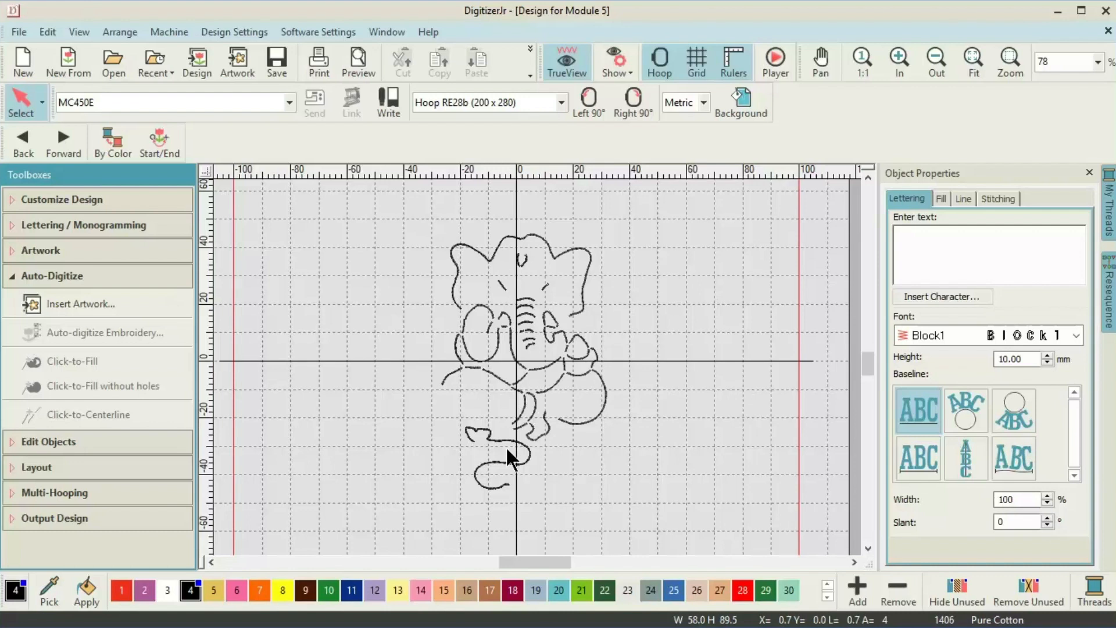
left_click(962, 199)
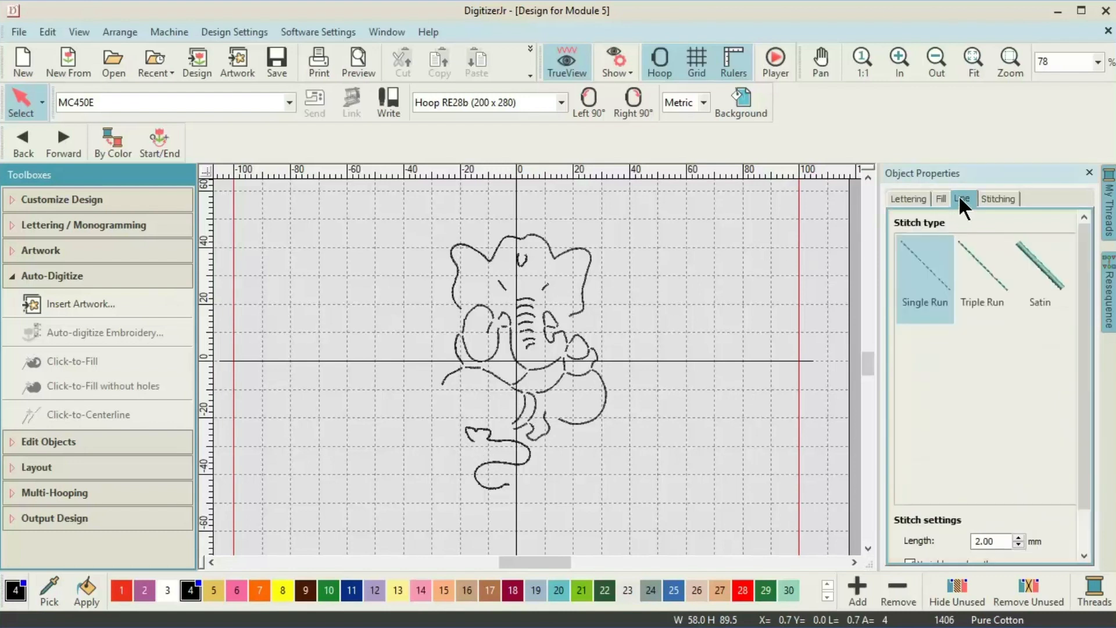
left_click(580, 305)
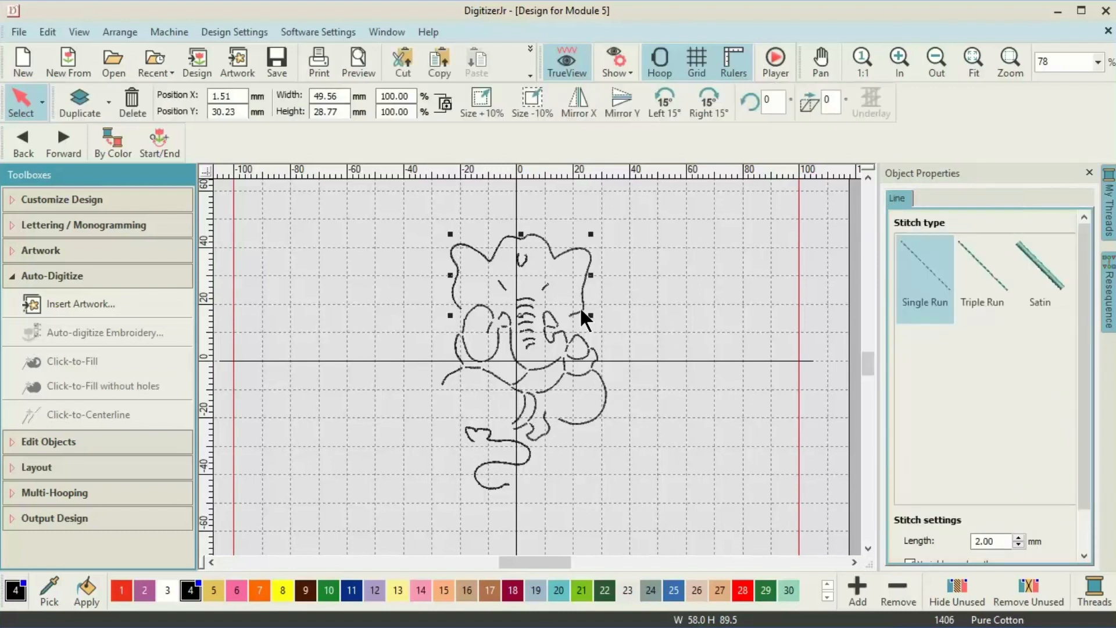
left_click(1040, 268)
left_click(502, 284)
left_click(544, 286, "ctrl")
left_click(1040, 270)
Set the two trunk lines to triple run stitching.
left_click(788, 372)
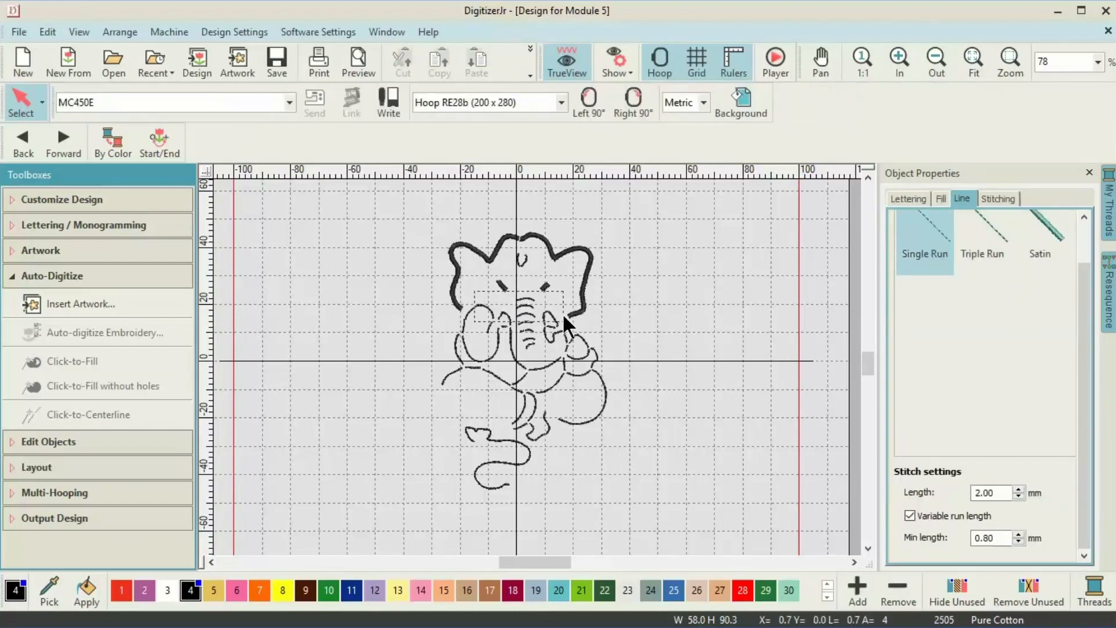
left_click(528, 343)
left_click(526, 313, "ctrl")
left_click(982, 232)
left_click(508, 356)
Make the tail a satin stitch with a 1.25 mm width.
key("Tab")
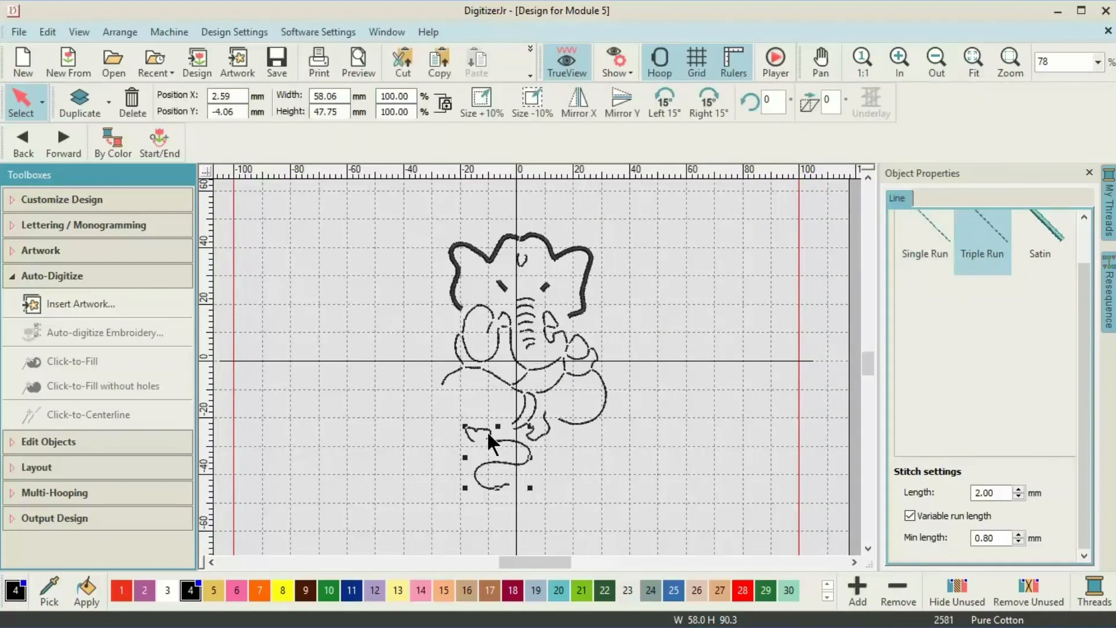
left_click(1050, 231)
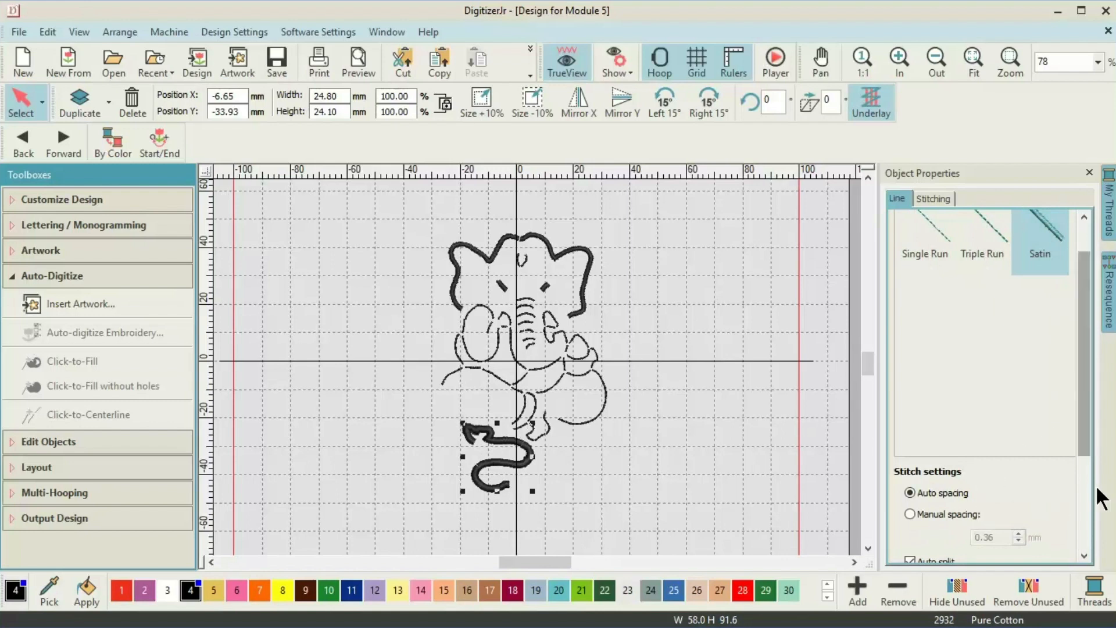
scroll(1083, 321, "down", 3)
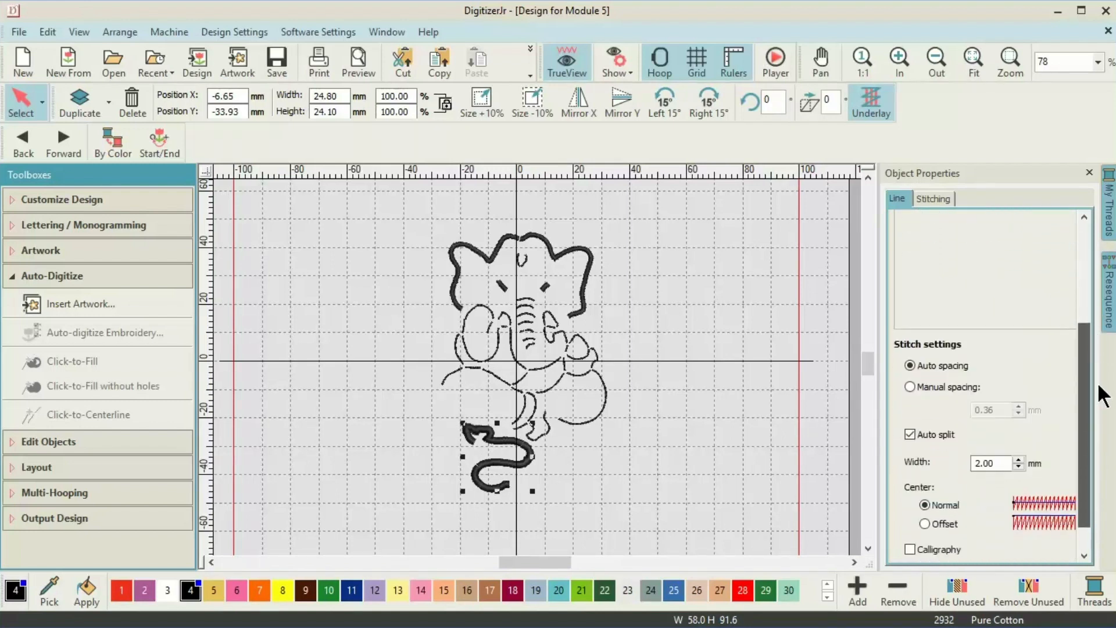
left_click(1001, 429)
left_click_drag(1001, 430, 980, 434)
type("1.25")
key("Return")
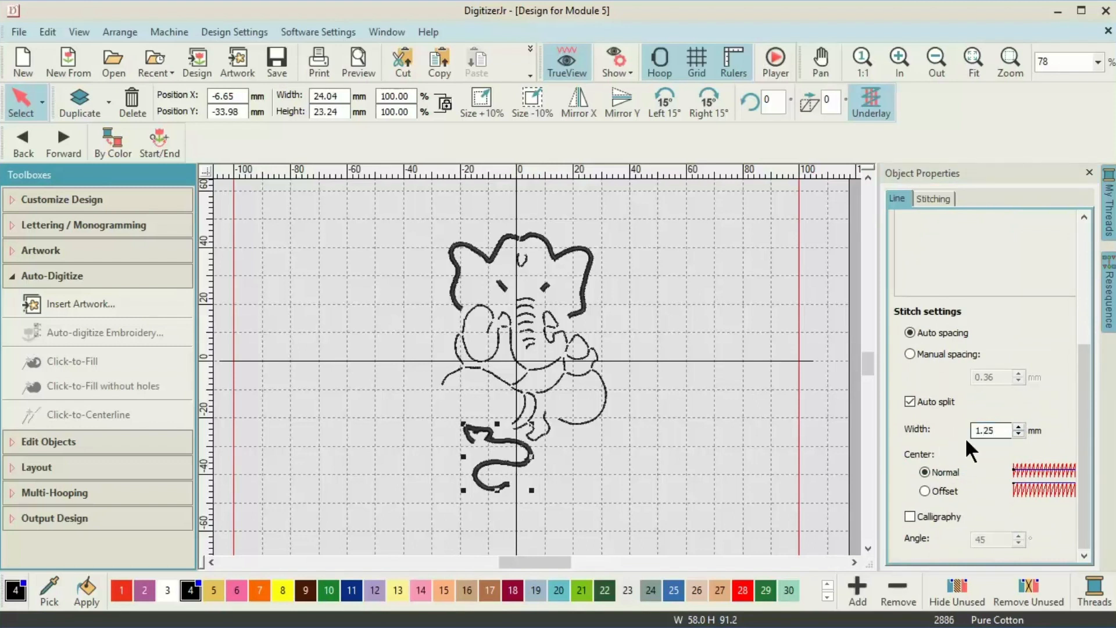
left_click(732, 359)
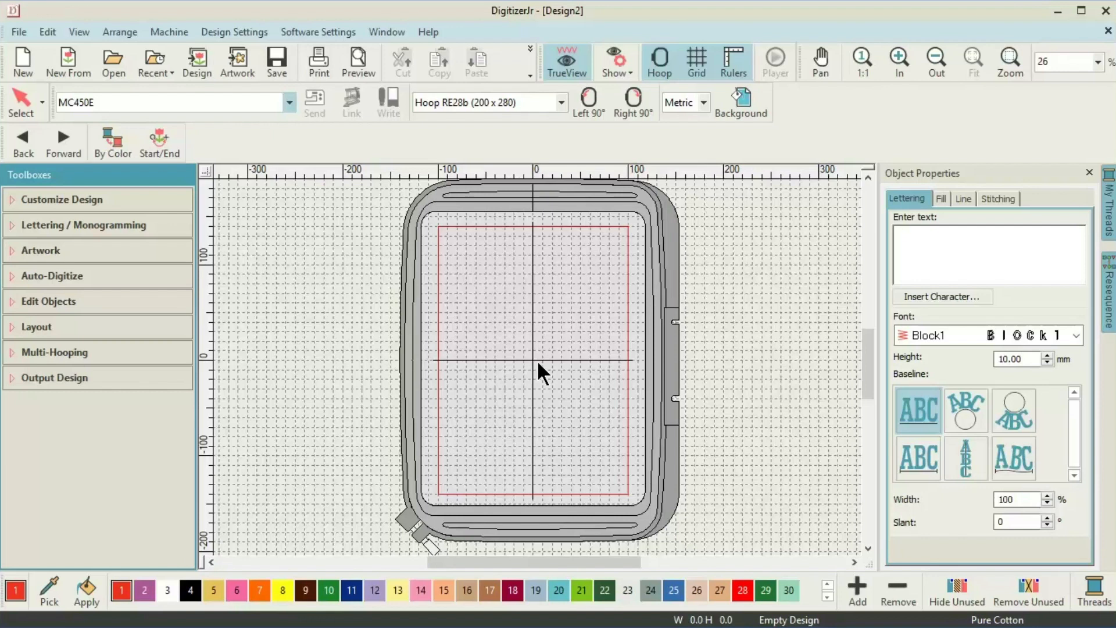
Insert Design for Module 5 from the Designs folder into the hoop.
left_click(197, 63)
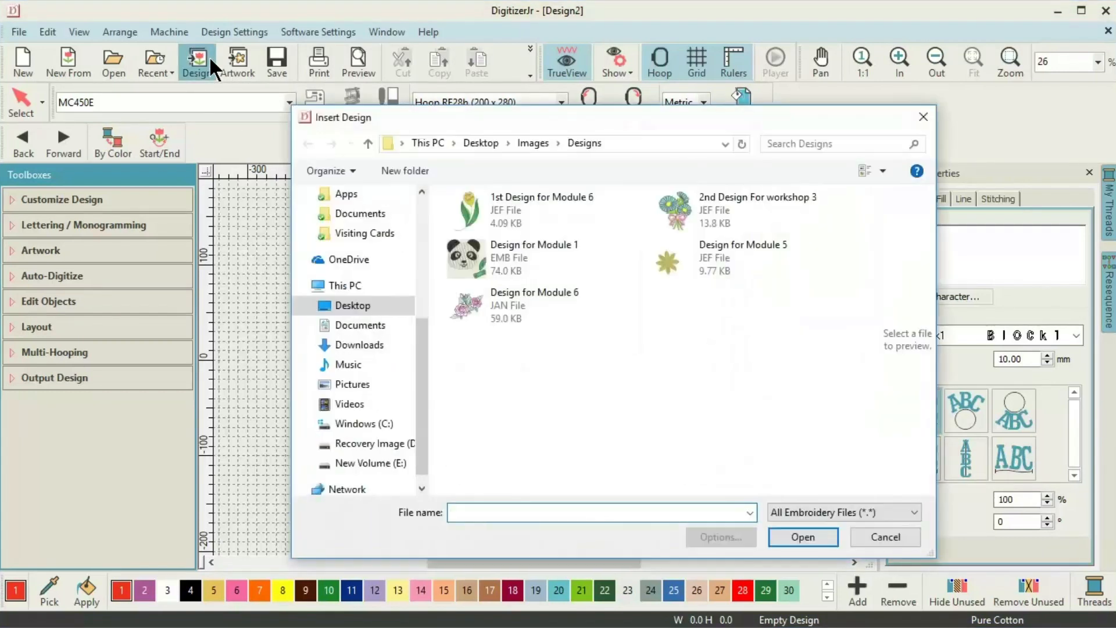
double_click(682, 253)
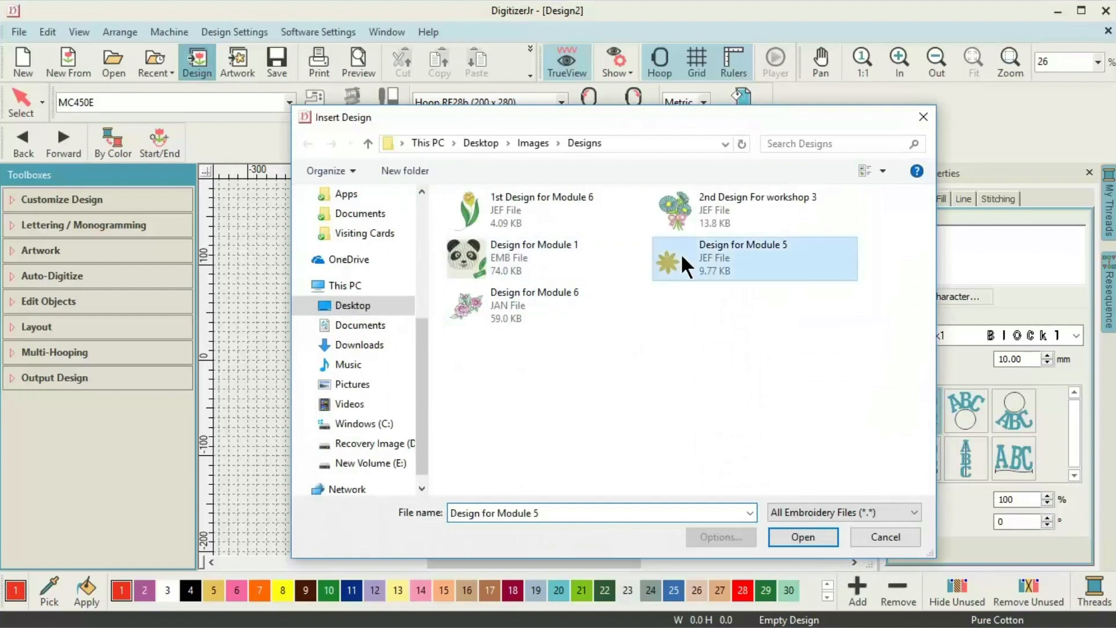
Move the flower to the lower-left corner, then trial a Duplicate and undo it.
left_click_drag(499, 384, 465, 472)
left_click(111, 329)
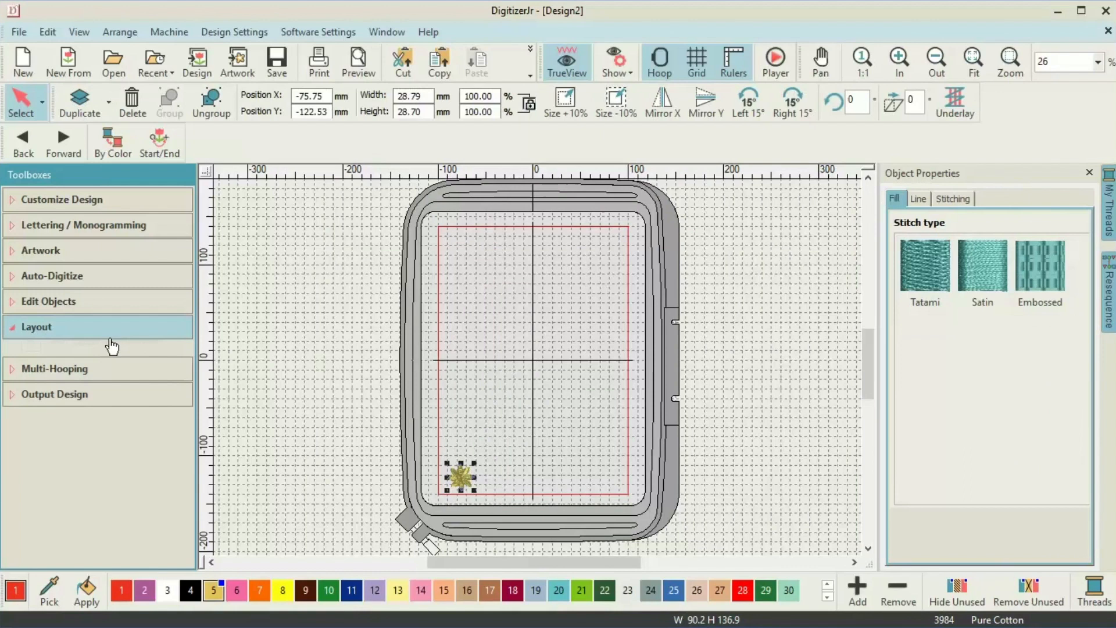
left_click(22, 329)
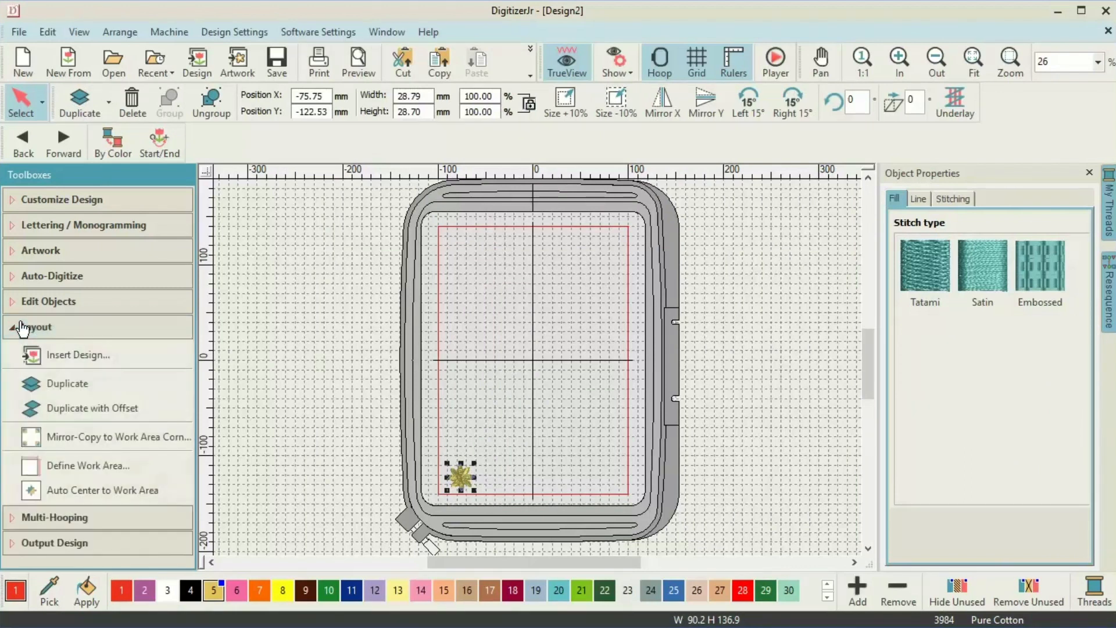
left_click(64, 386)
left_click_drag(465, 469, 507, 415)
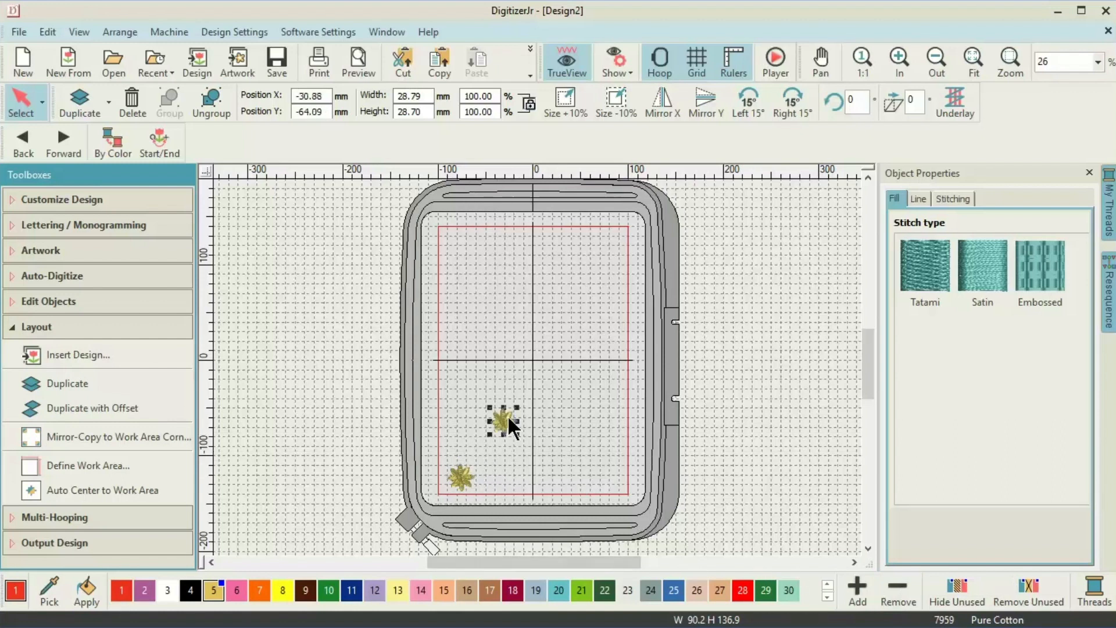
left_click(577, 420)
key("ctrl+z")
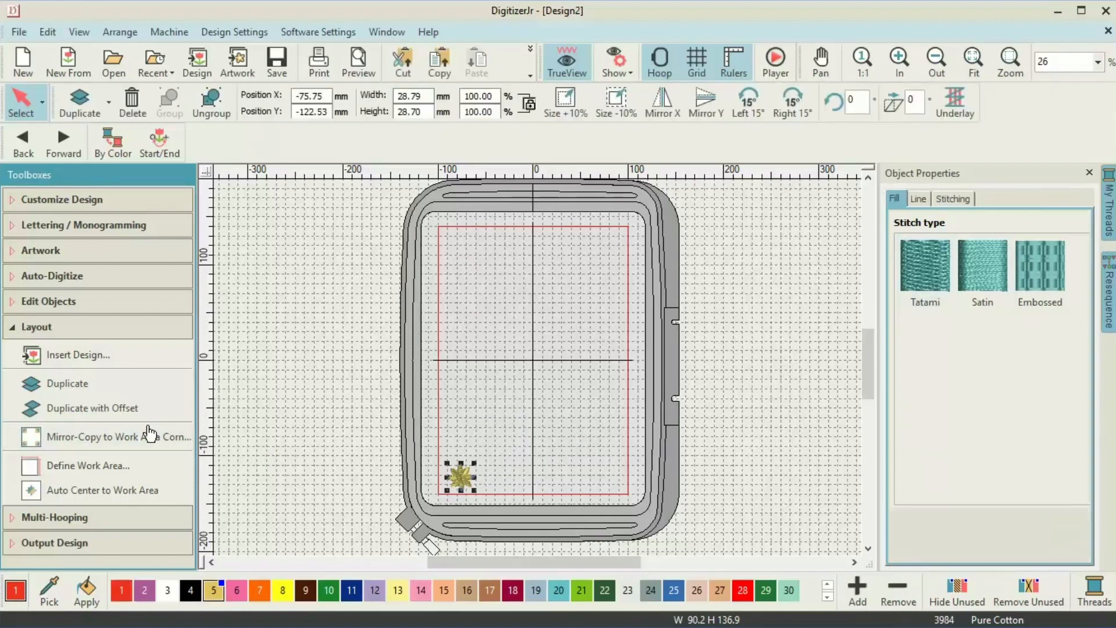
Create an offset copy of the flower diagonally up and right of the original.
left_click(116, 411)
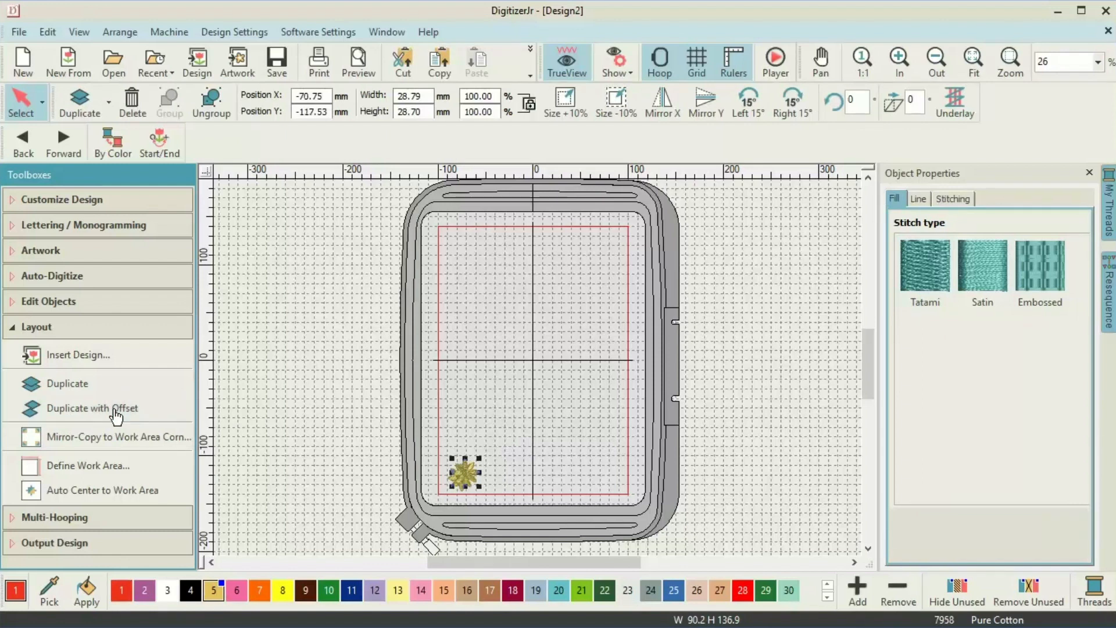
left_click(510, 477)
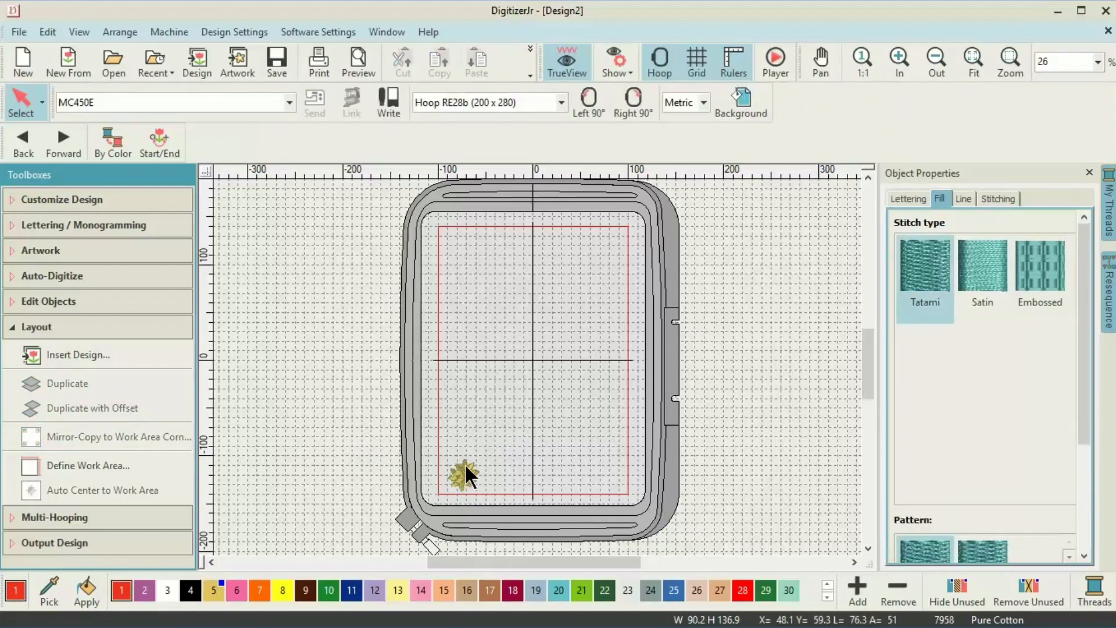
left_click(893, 52)
left_click(894, 53)
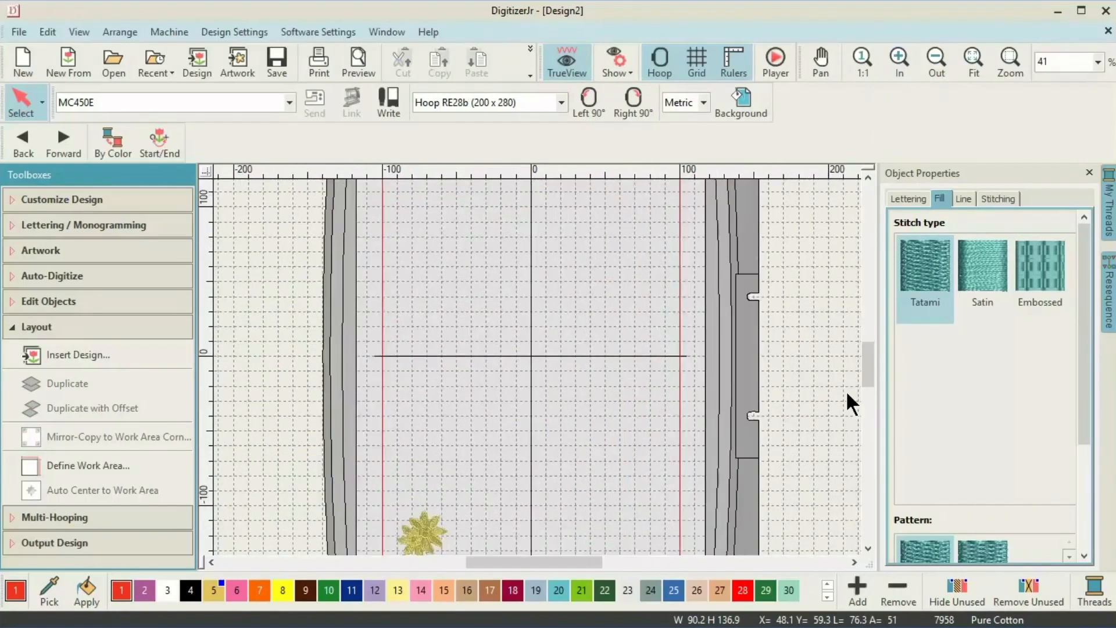
left_click(867, 547)
left_click(867, 547)
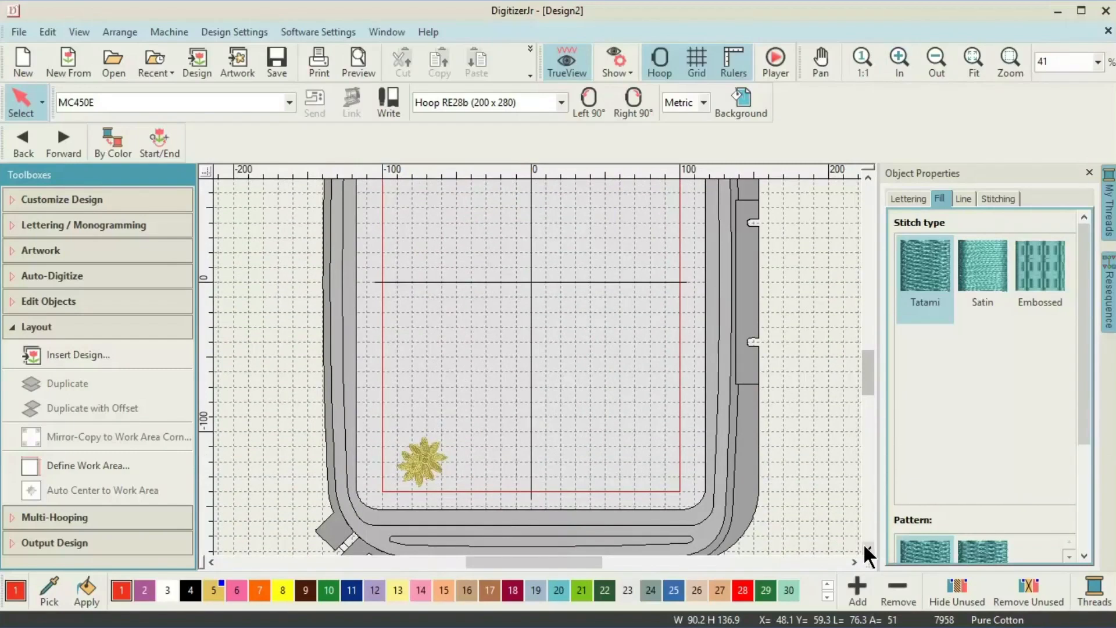
left_click(407, 480)
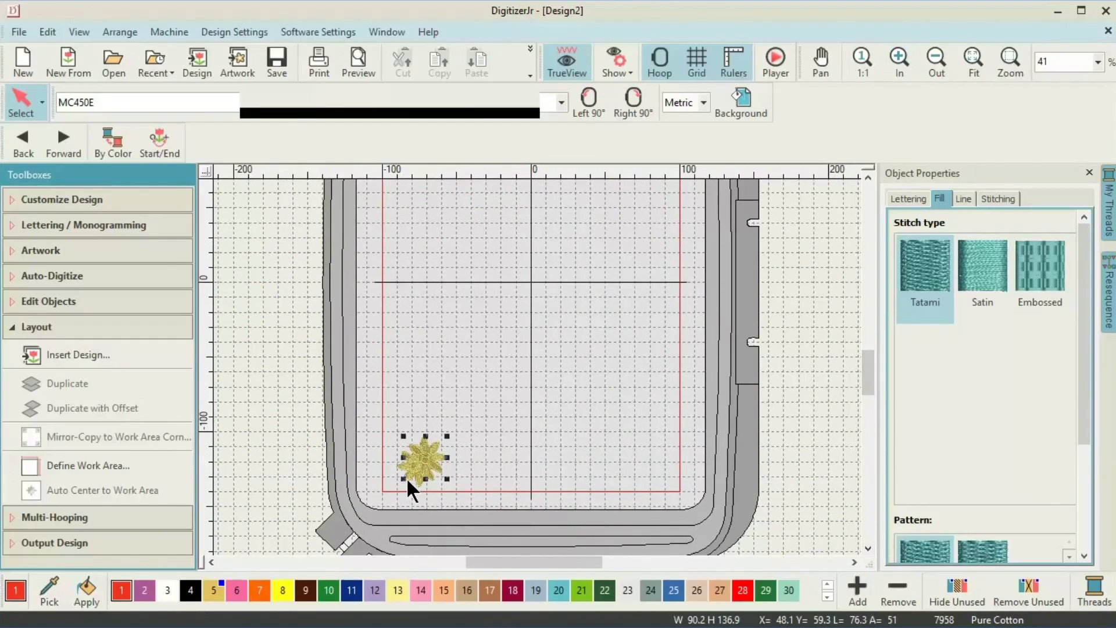
left_click(430, 451)
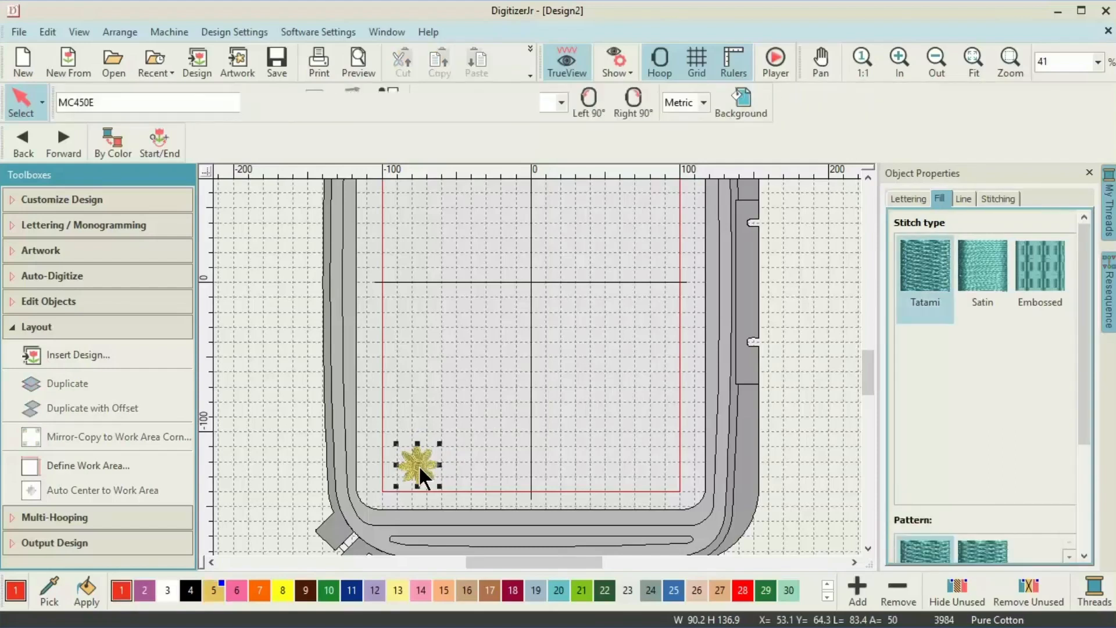
left_click(418, 465)
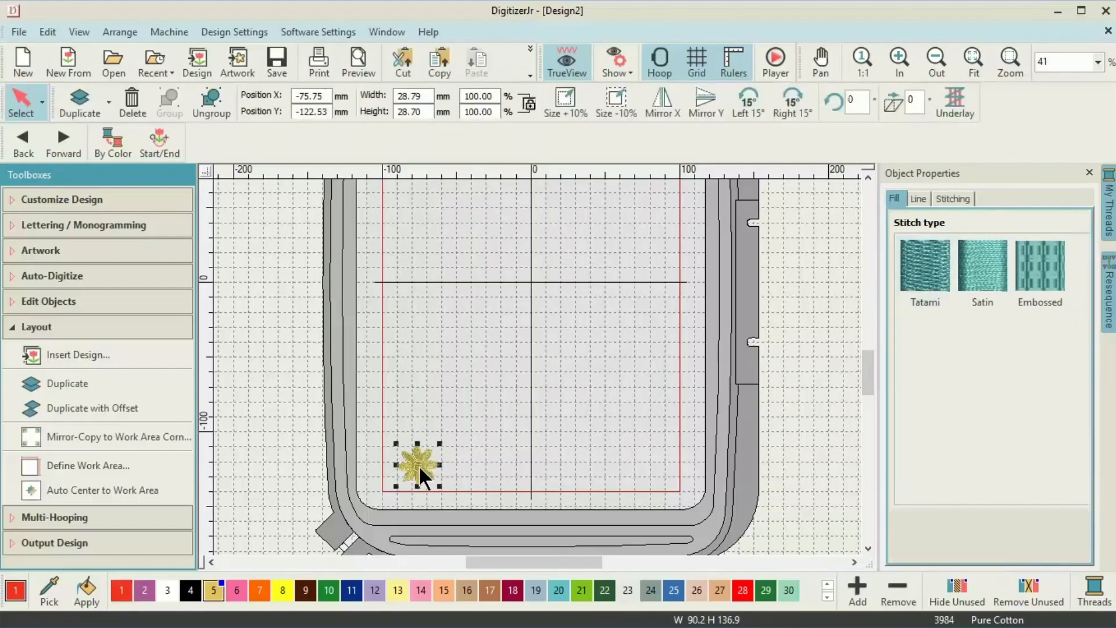
left_click_drag(418, 465, 445, 434)
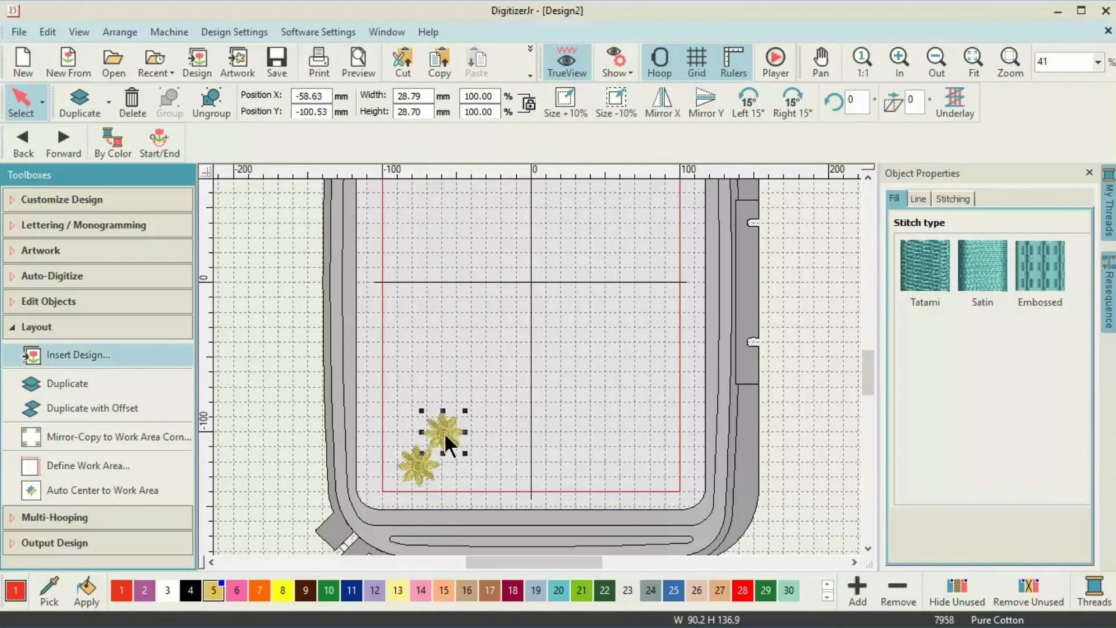
Apply Duplicate with Offset nine more times to extend the diagonal line of flowers.
left_click(110, 409)
left_click(110, 408)
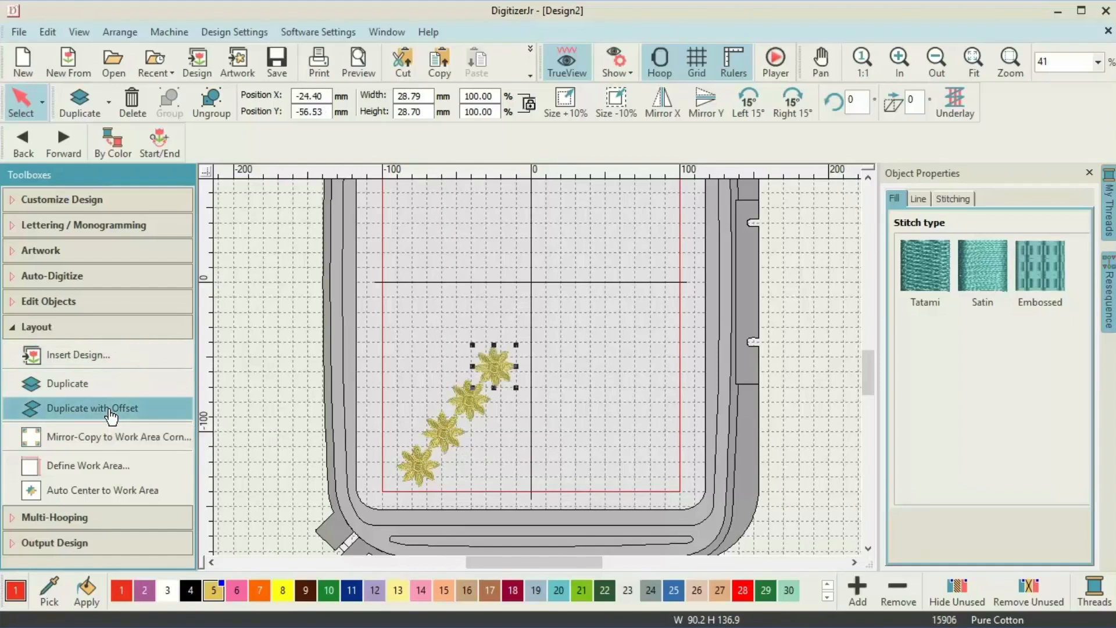
left_click(110, 408)
left_click(111, 408)
left_click(111, 408)
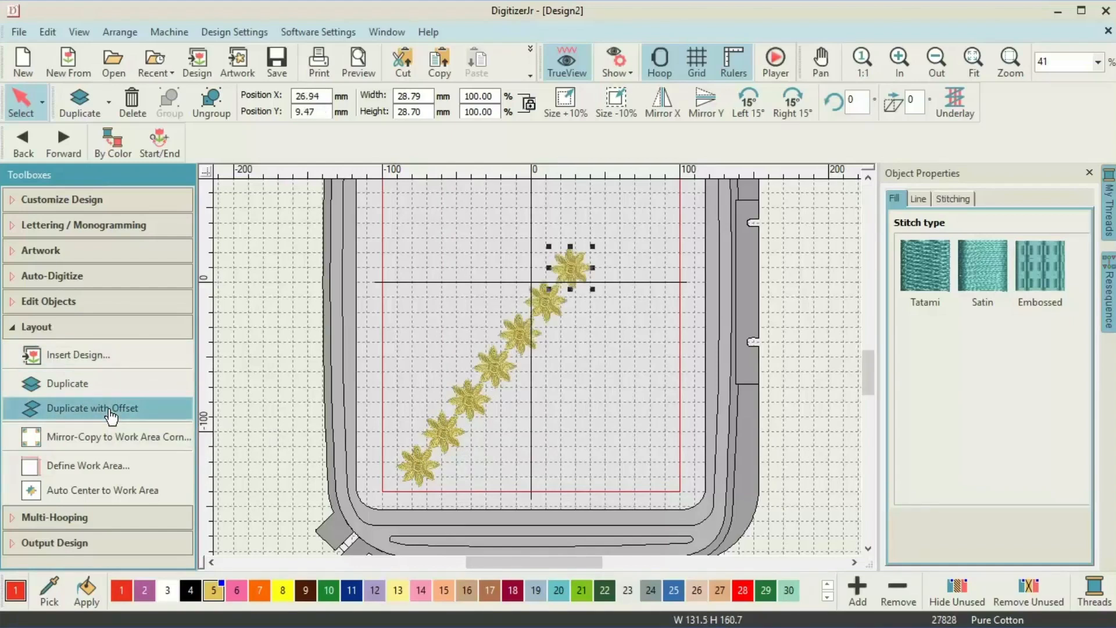
left_click(111, 409)
left_click(111, 408)
left_click(110, 409)
left_click(110, 409)
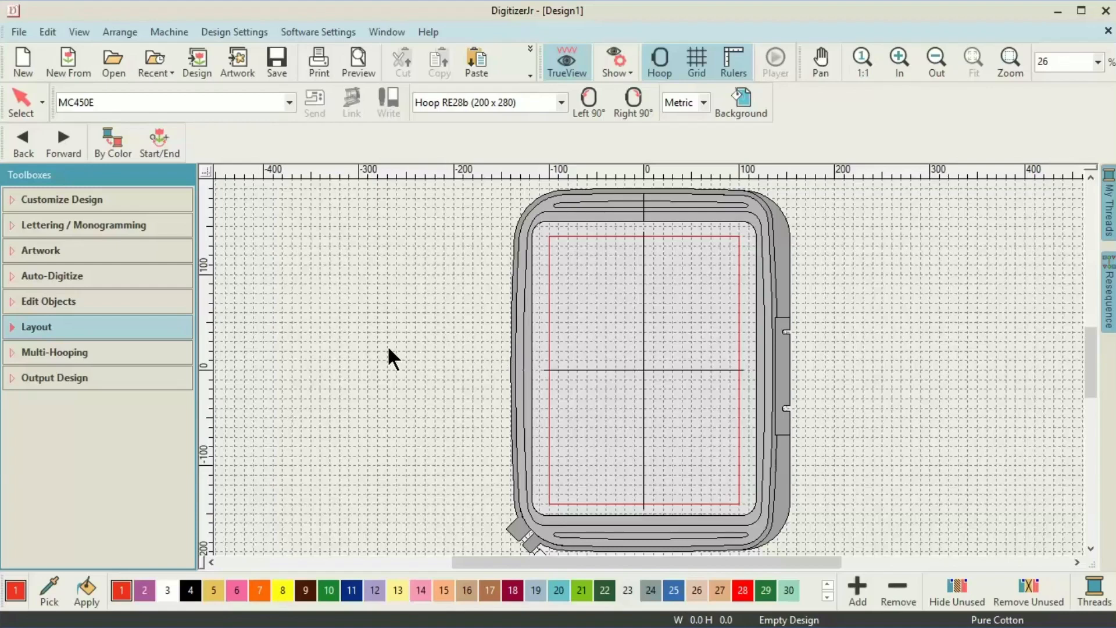
Define the work area as Width 200 mm, Height 280 mm with a red colour.
left_click(11, 331)
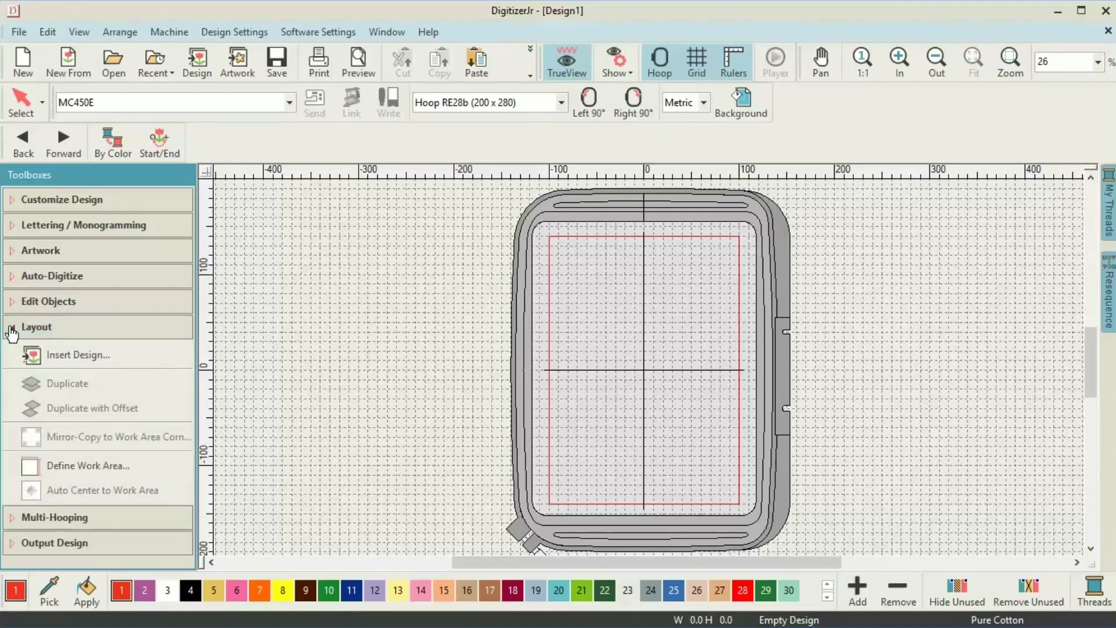
left_click(32, 466)
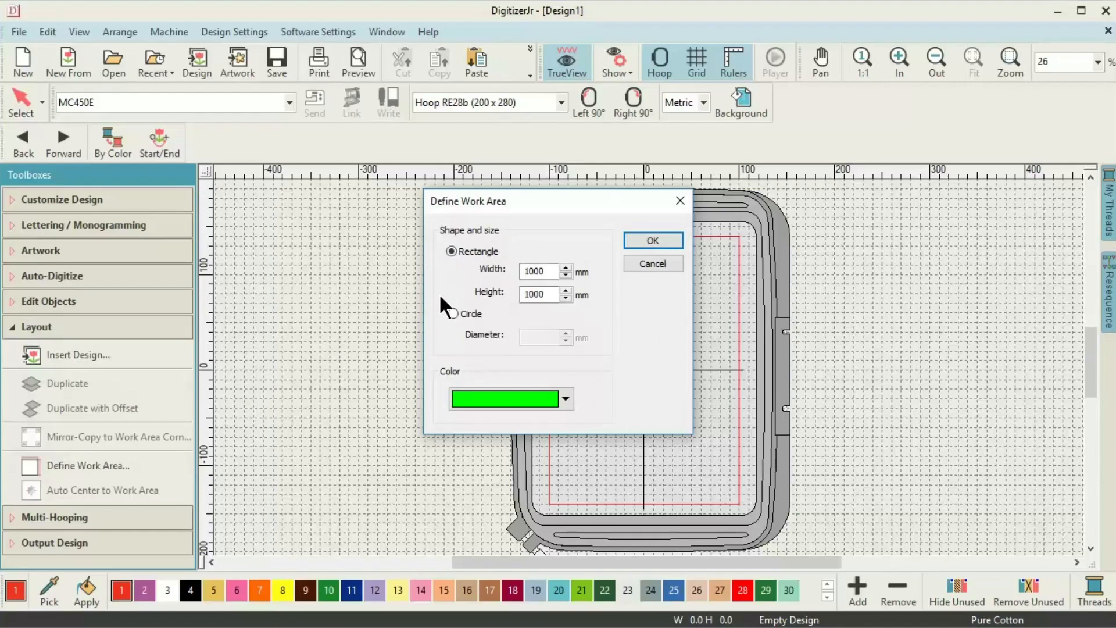
left_click(550, 272)
key("BackSpace")
key("BackSpace")
key("BackSpace")
key("BackSpace")
type("200")
left_click(551, 295)
key("BackSpace")
key("BackSpace")
key("BackSpace")
key("BackSpace")
type("280")
left_click(564, 398)
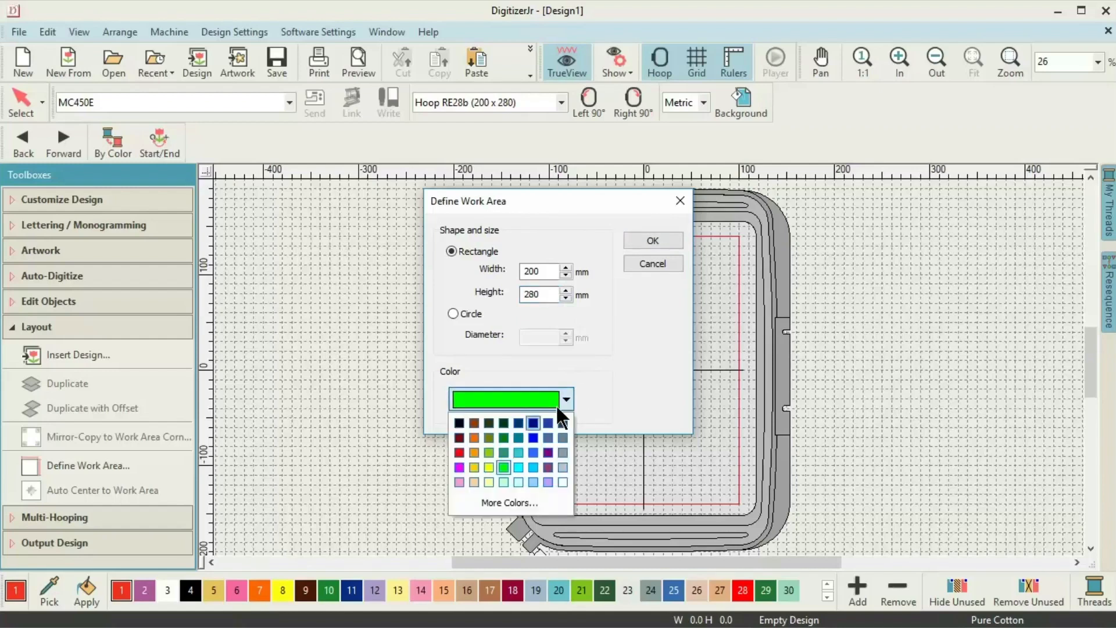
left_click(460, 451)
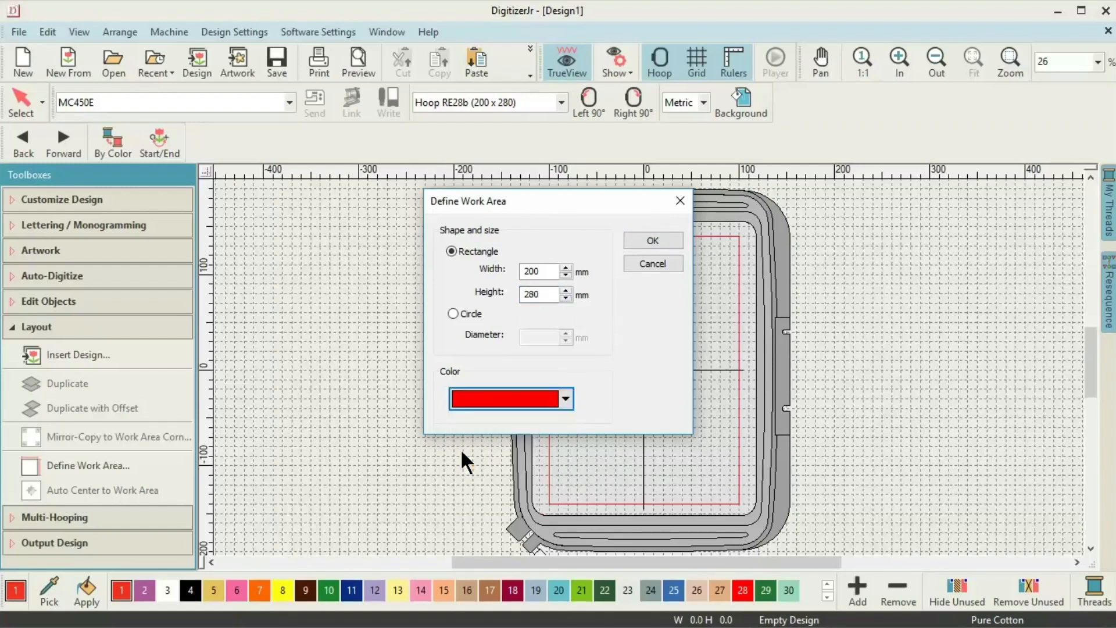
left_click(646, 238)
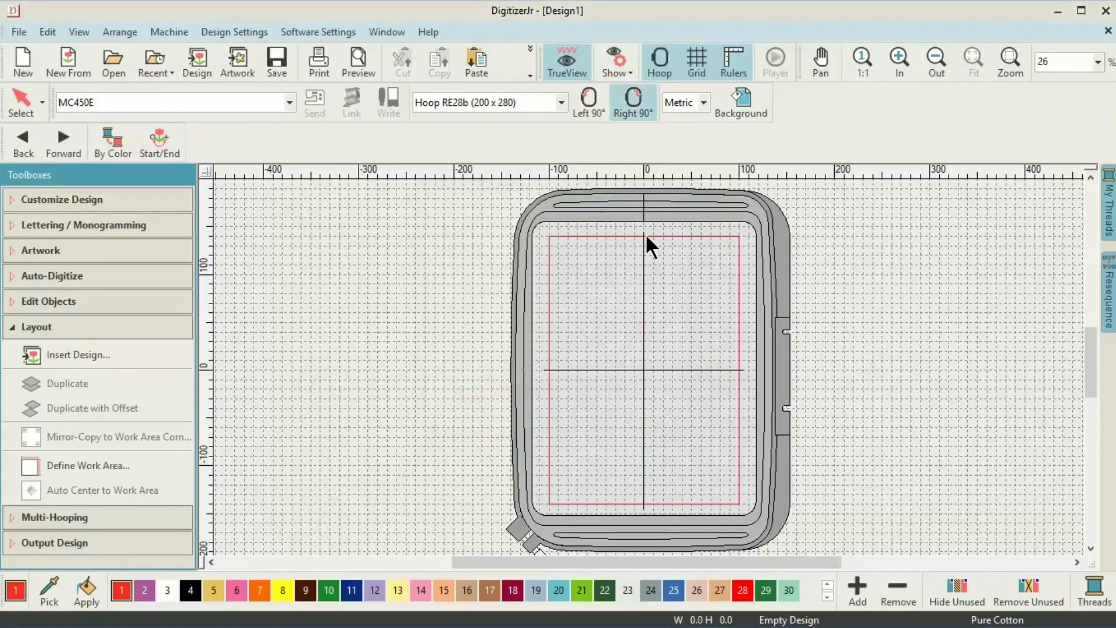
left_click(633, 71)
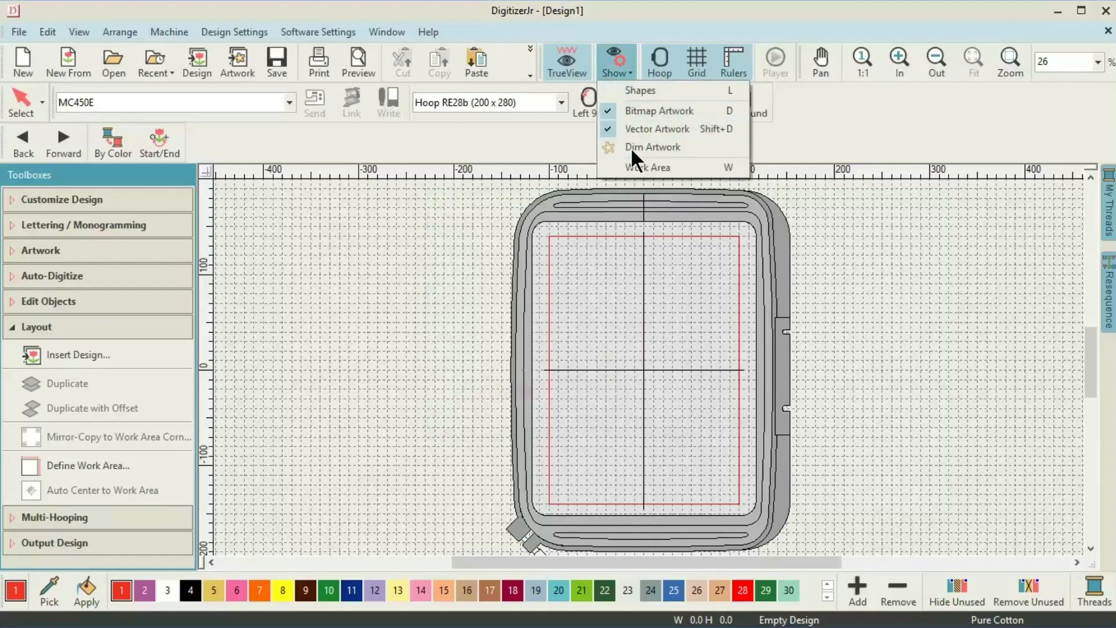
Turn on Work Area in the Show dropdown to display the hatched rectangle.
left_click(636, 168)
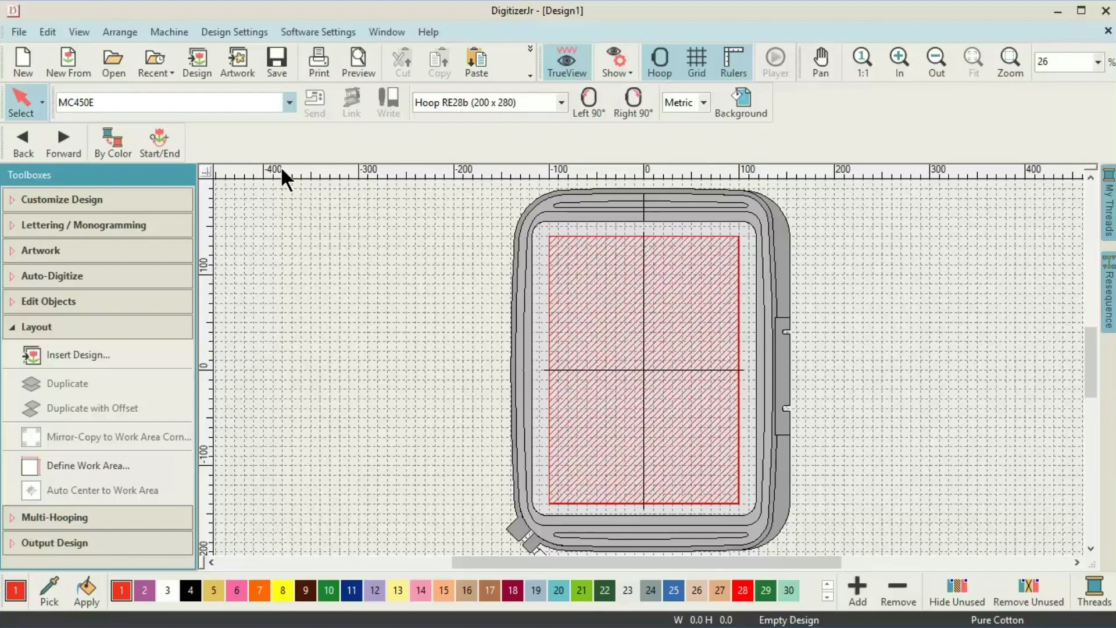
left_click(198, 62)
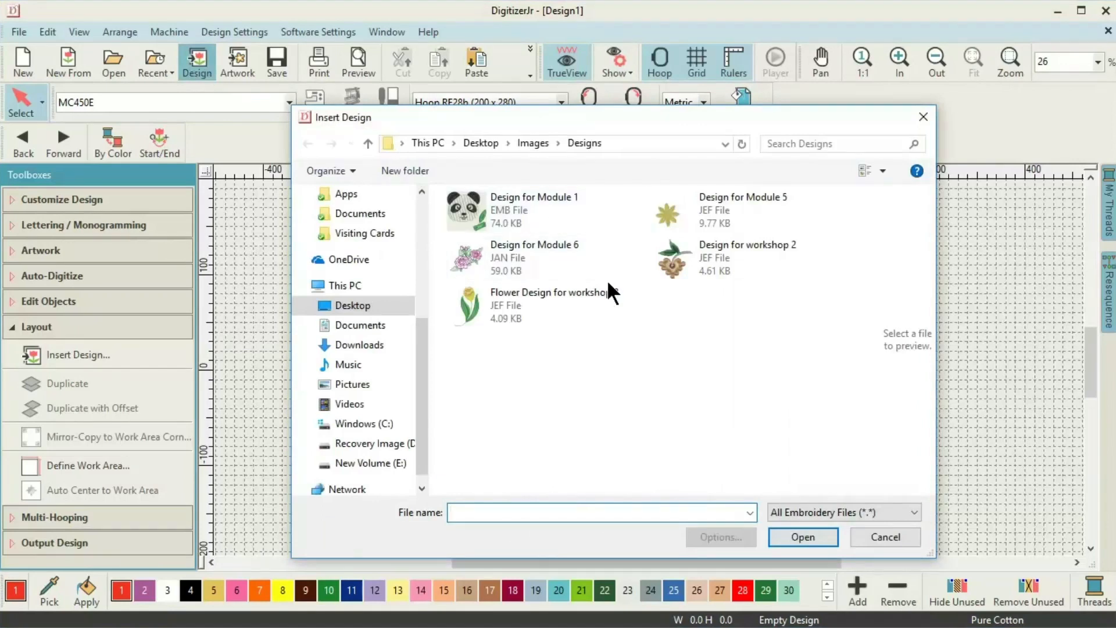
Insert the Design for Module 6 rose and shrink it to about 46 mm wide.
double_click(510, 250)
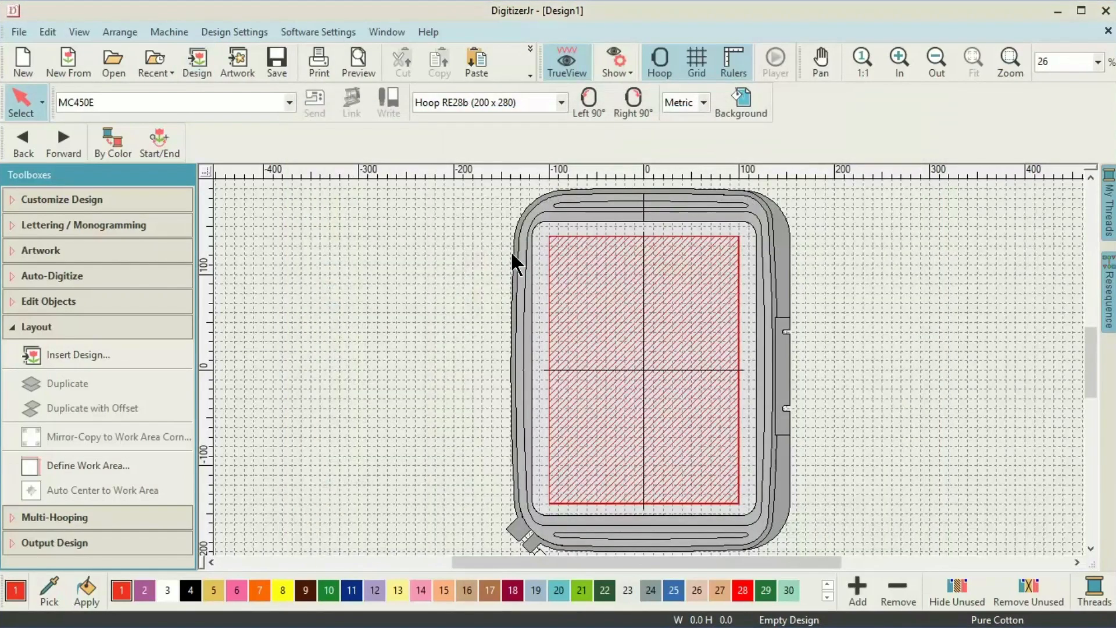
left_click_drag(682, 339, 719, 486)
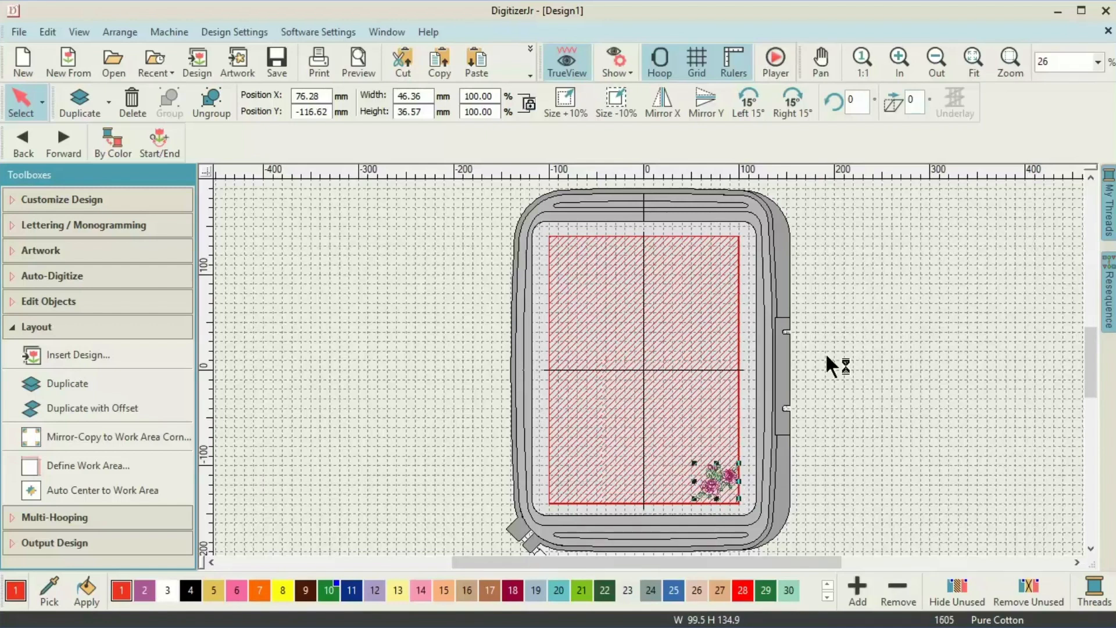
left_click(898, 68)
left_click(898, 61)
left_click(896, 55)
left_click(895, 53)
Nudge the rose with arrow keys into the work area's lower-right corner.
left_click_drag(1088, 352, 1089, 384)
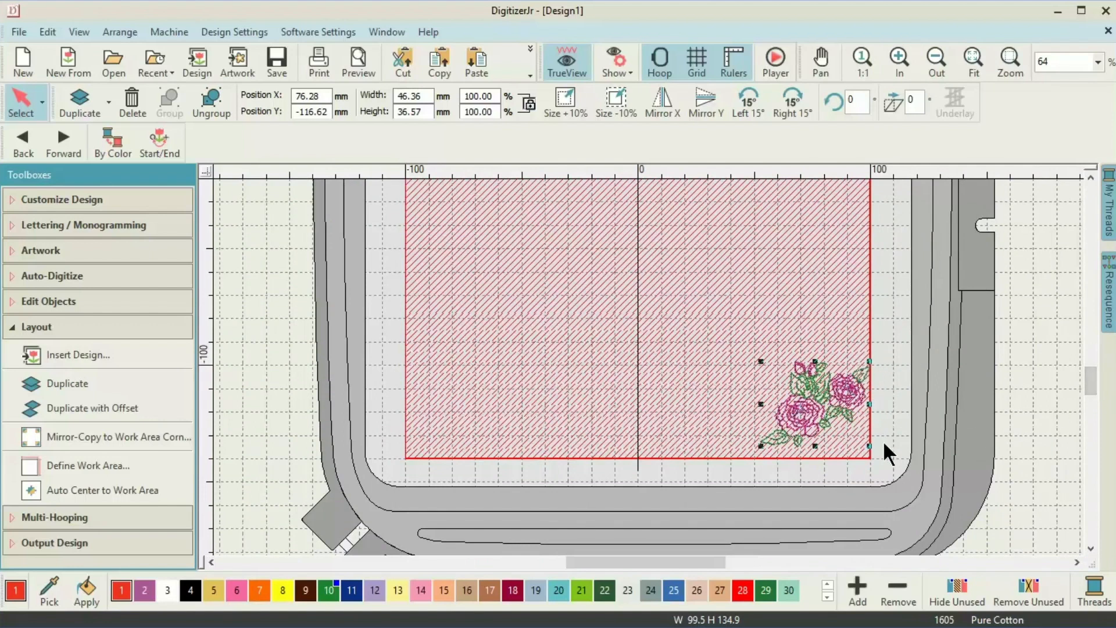
key("Left")
key("Left")
key("Left")
key("Left")
key("Left")
key("Left")
key("Left")
key("Left")
key("Left")
key("Left")
key("Left")
key("Left")
key("Left")
key("Left")
key("Left")
key("Down")
key("Down")
key("Down")
key("Down")
key("Down")
key("Right")
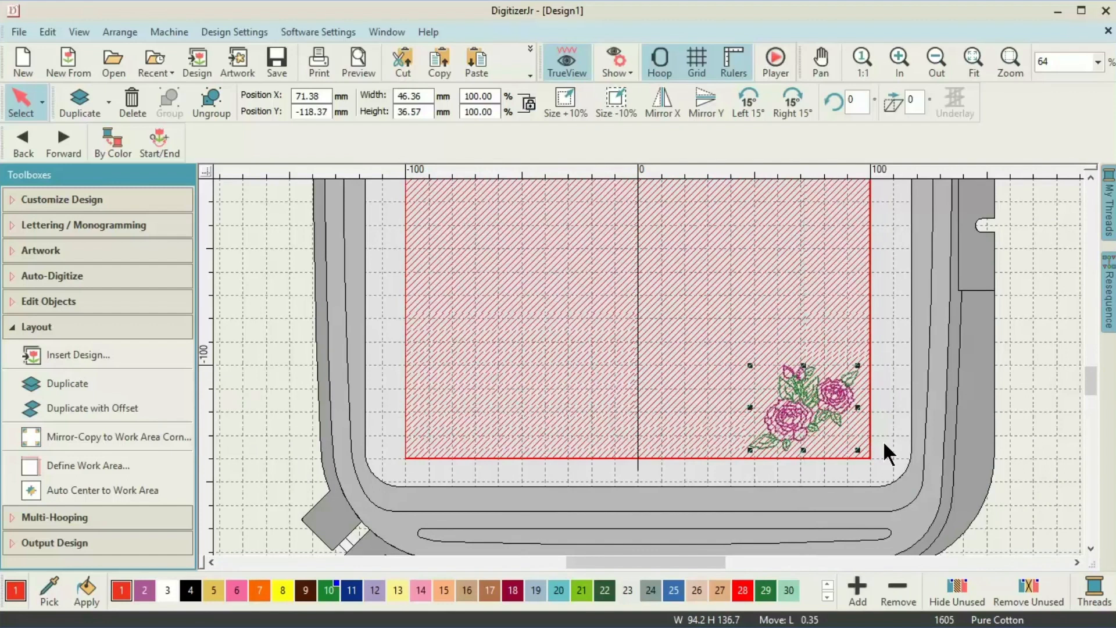
key("Right")
key("Right")
key("Right")
key("Right")
key("Right")
left_click(936, 60)
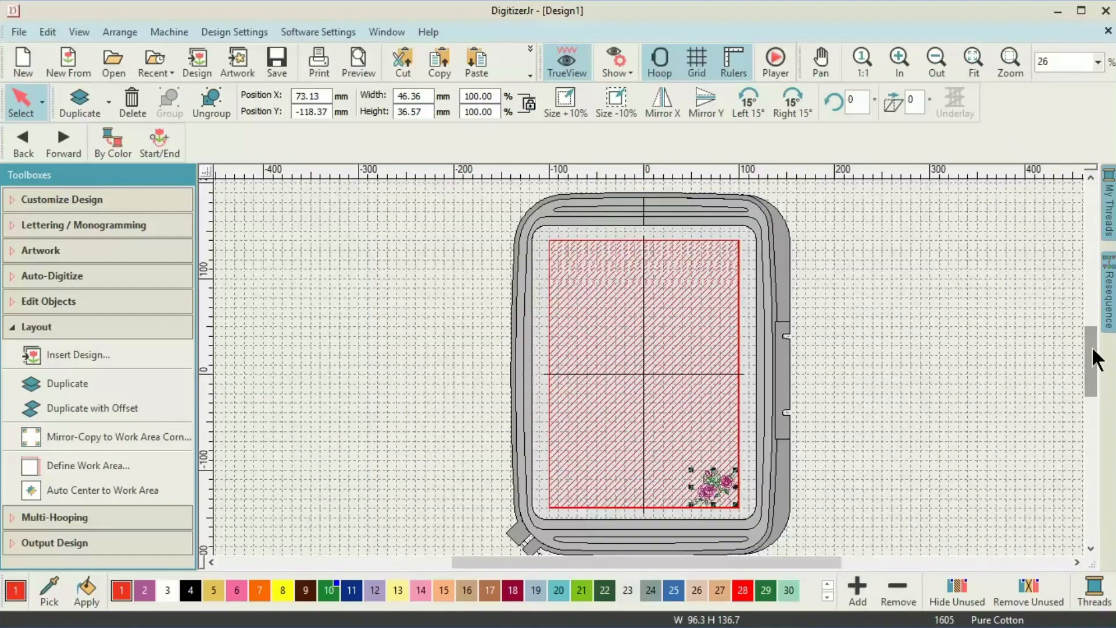
Mirror-copy the rose into all four work-area corners of the 200 x 280 hoop, then start a new empty Design2.
left_click(110, 438)
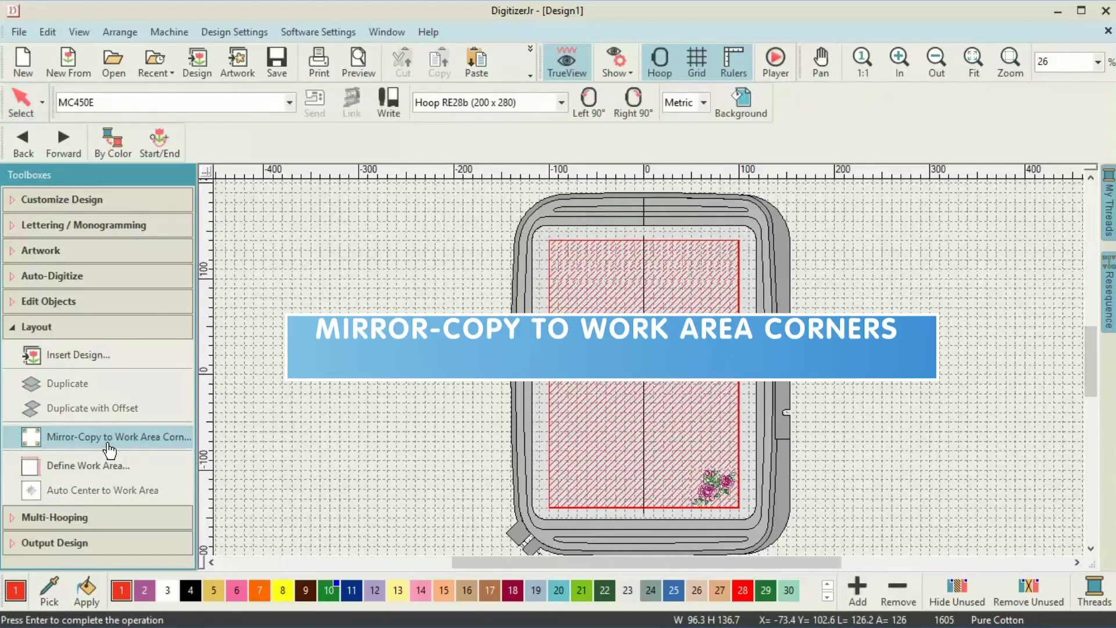
key("Return")
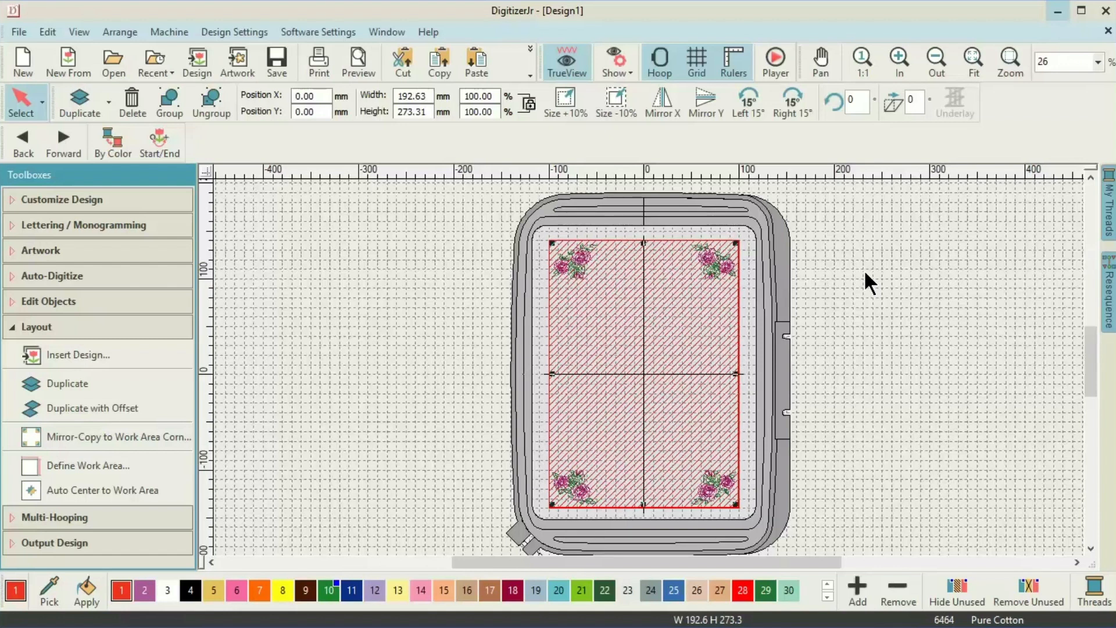
key("ctrl+n")
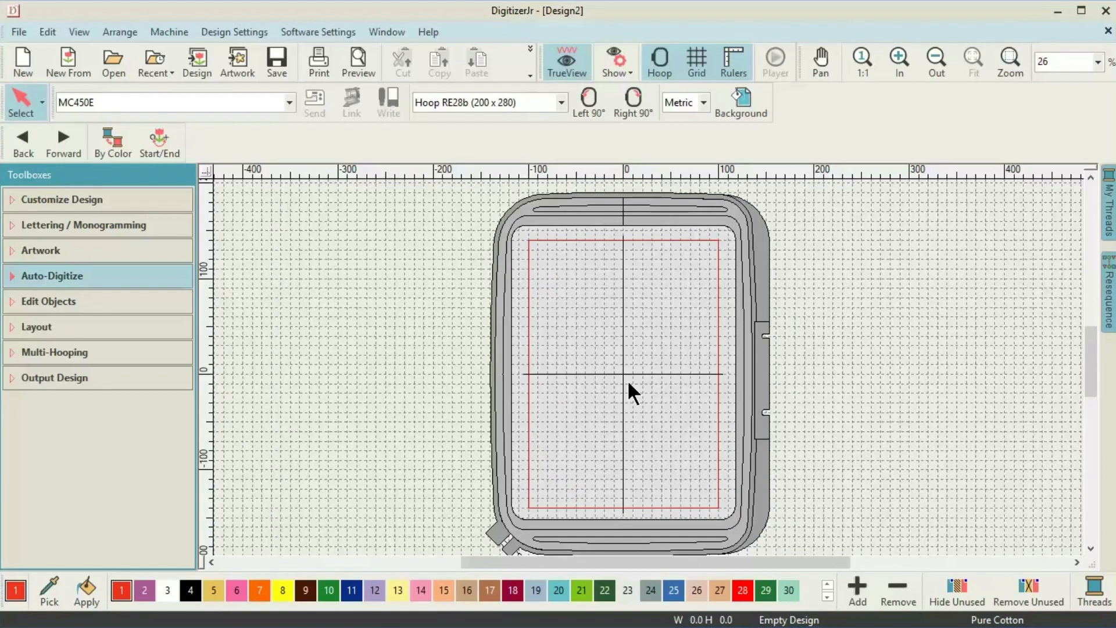
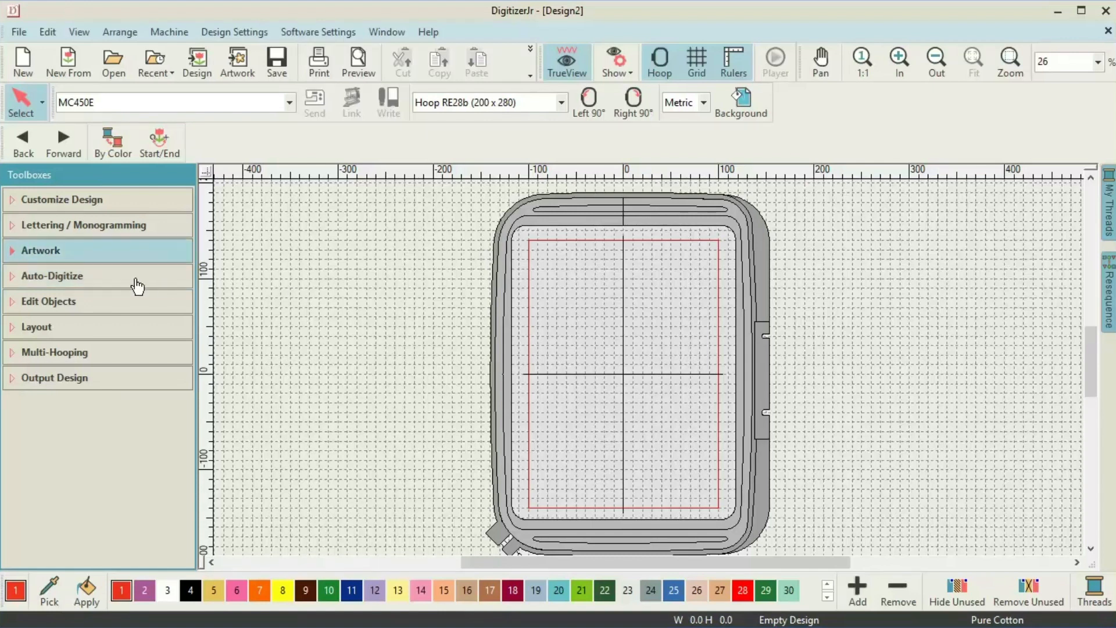
Insert the heart image as artwork and enlarge it to about 101 mm wide.
left_click(10, 256)
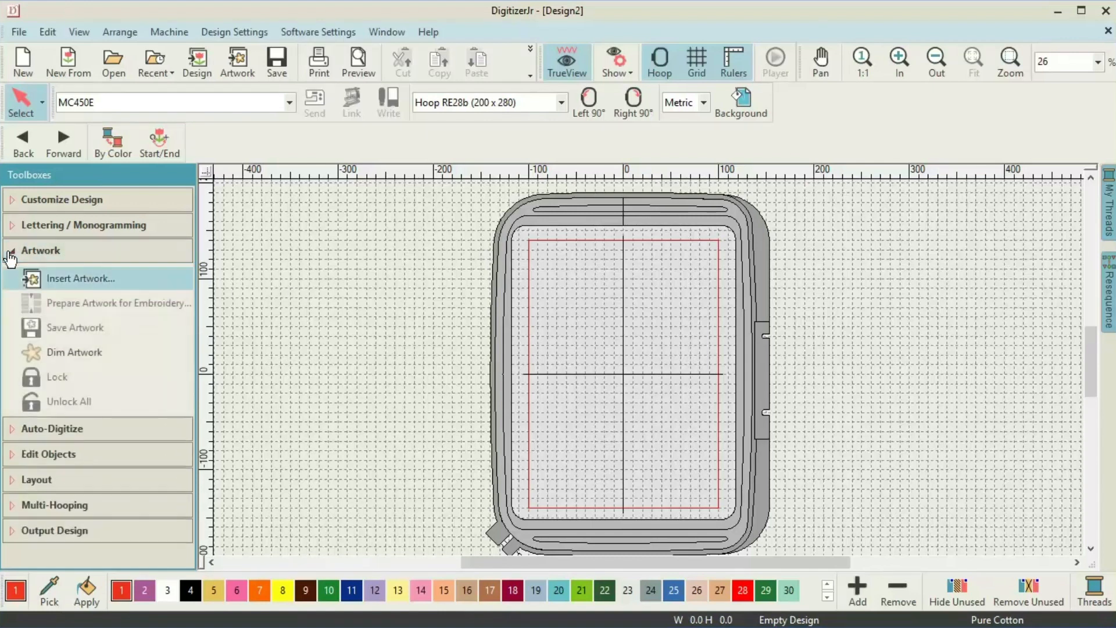
left_click(56, 279)
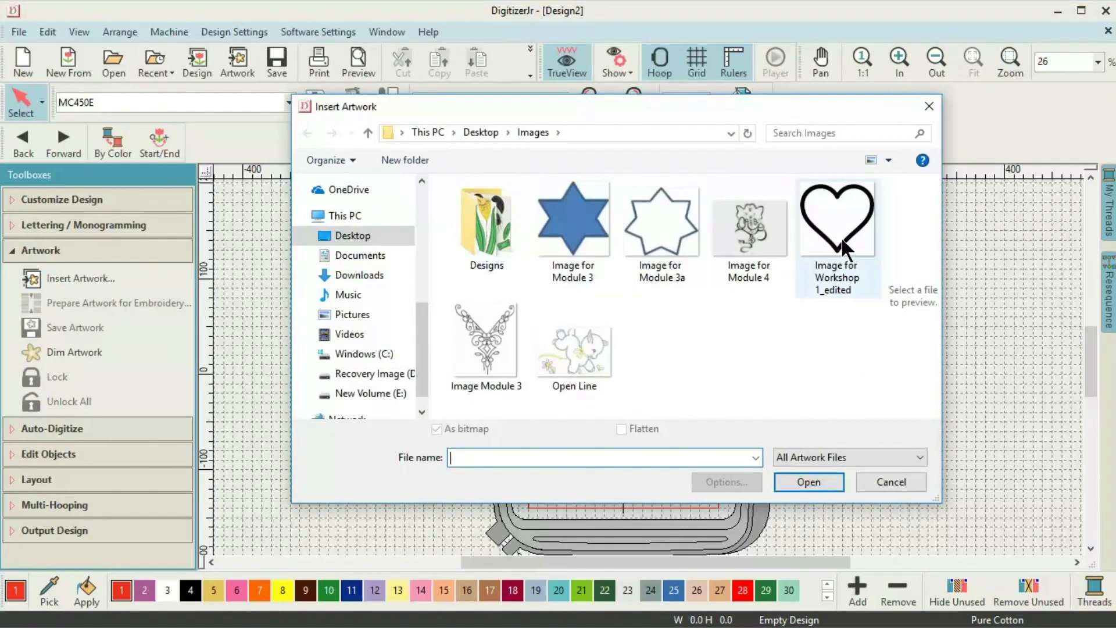
left_click(840, 238)
left_click(806, 481)
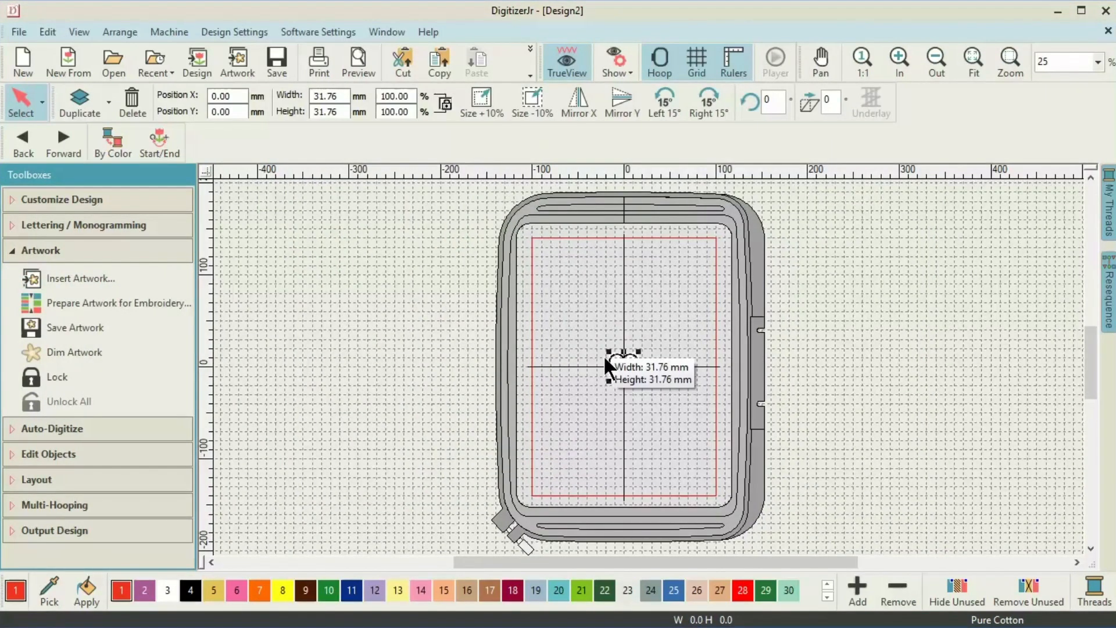
left_click_drag(607, 351, 590, 334)
left_click_drag(575, 318, 574, 316)
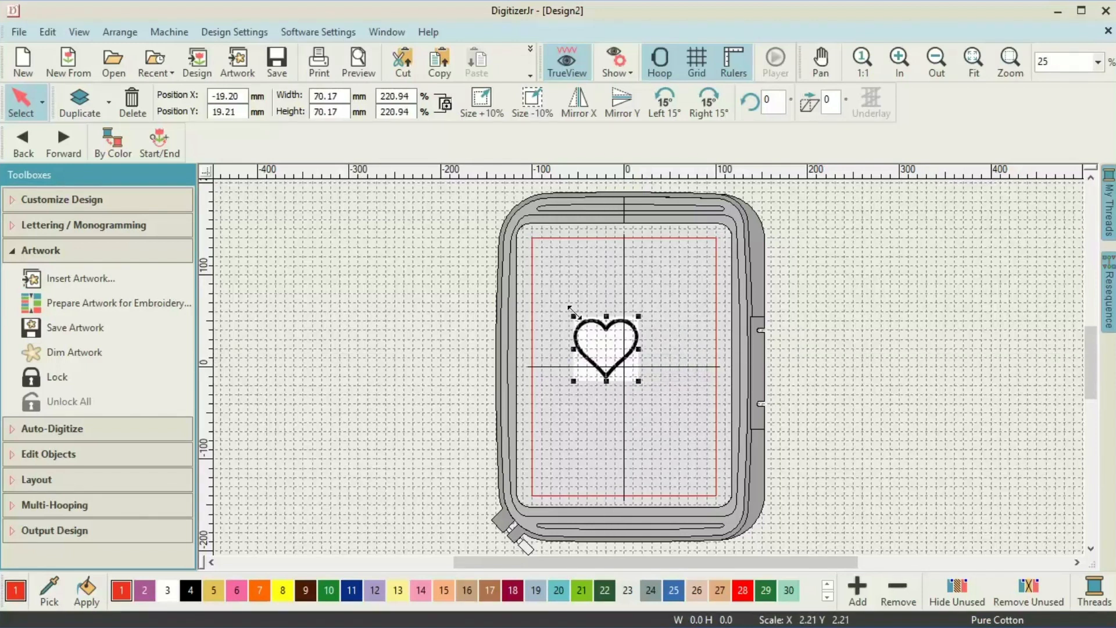
left_click_drag(639, 380, 668, 408)
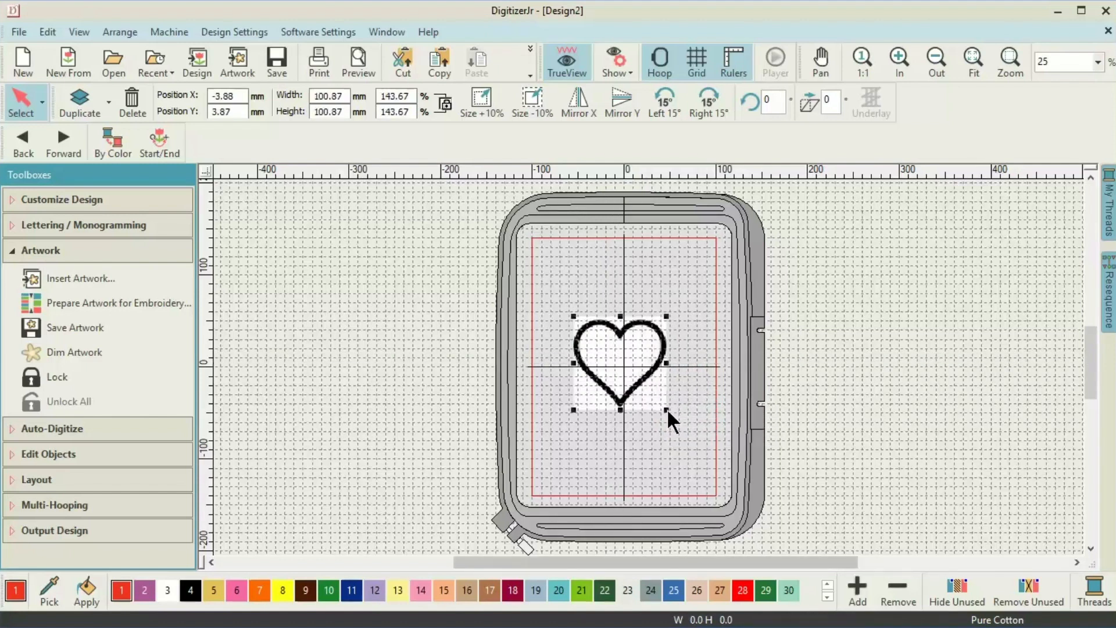
Centre the heart artwork in the hoop's work area with Auto Center.
left_click(23, 480)
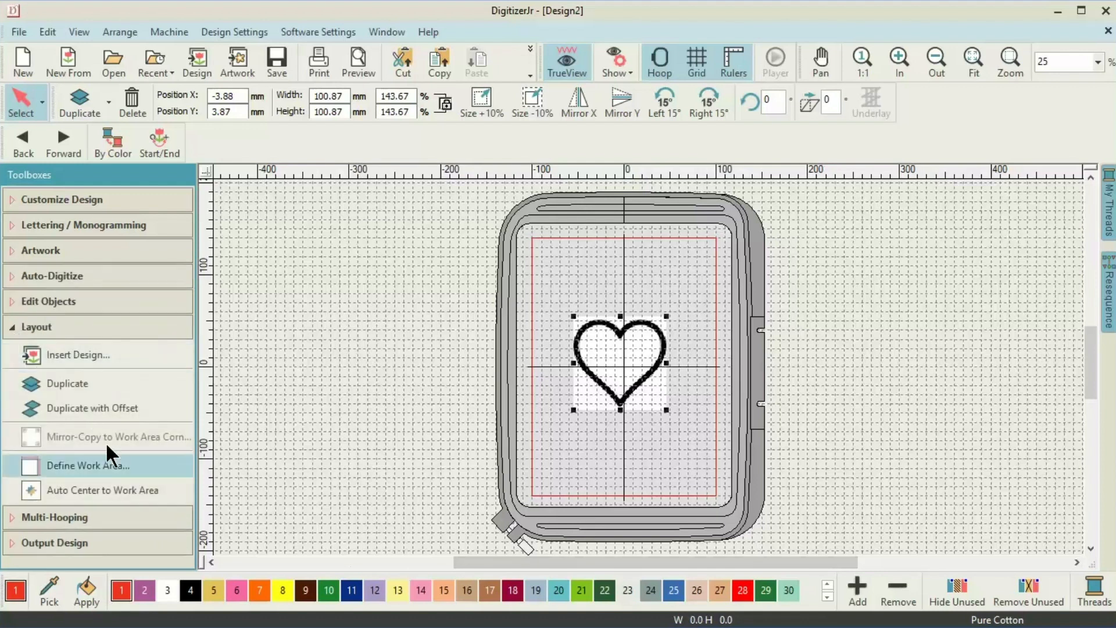
left_click(127, 500)
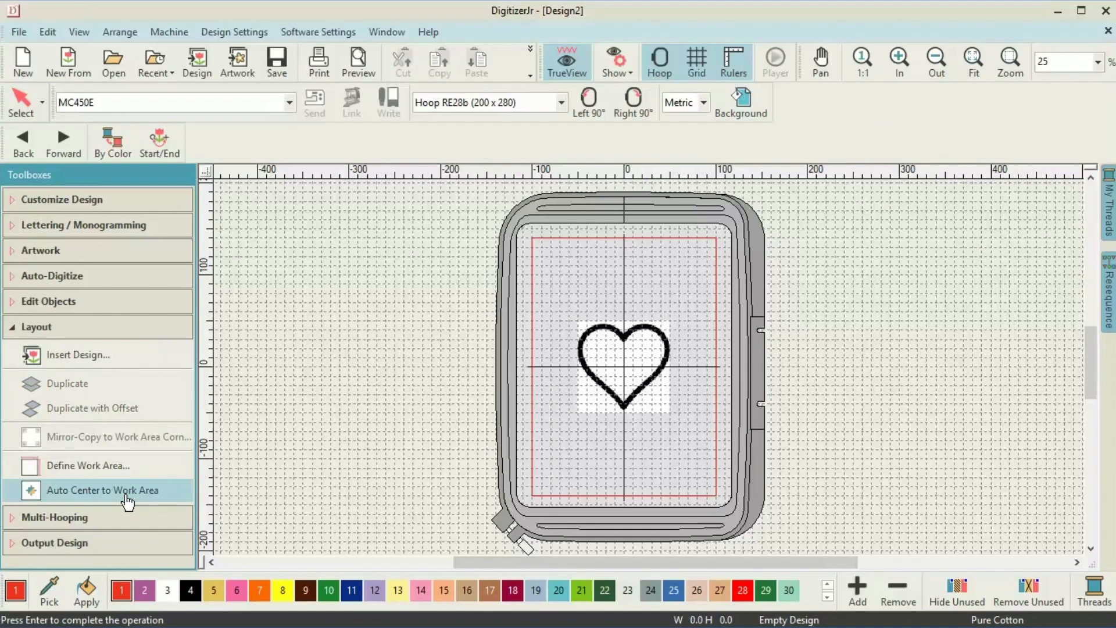
key("Return")
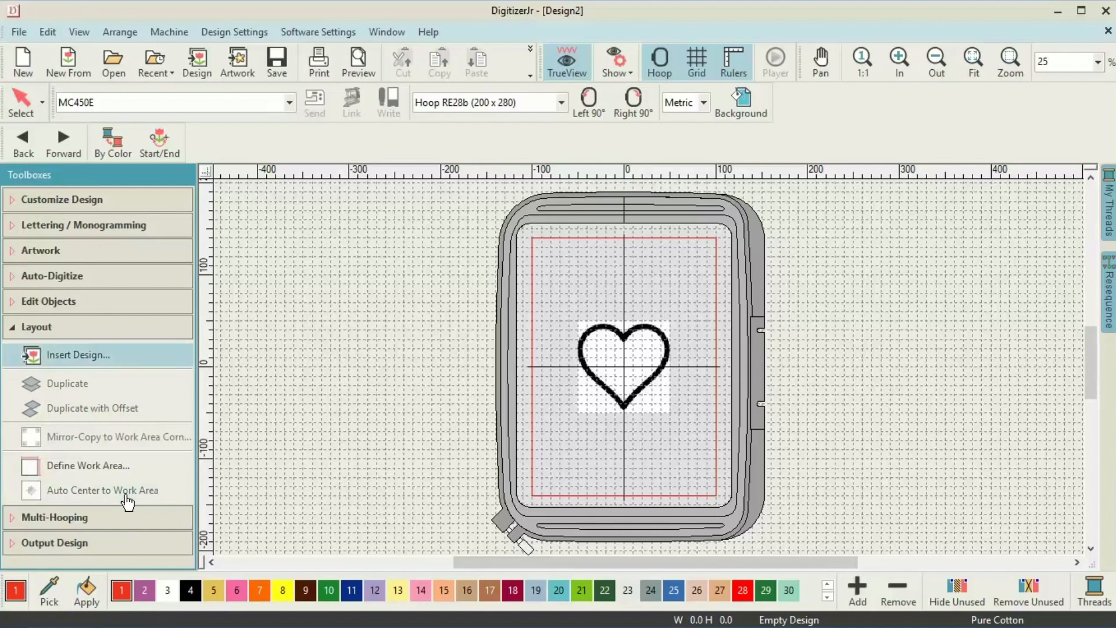
left_click(14, 250)
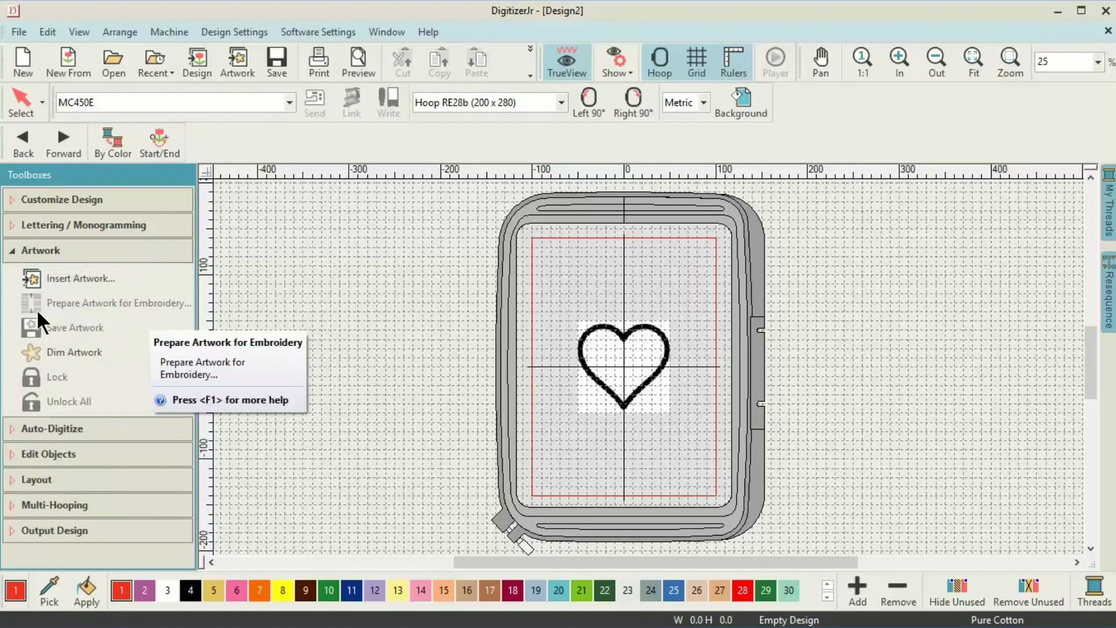
Prepare the heart artwork with stronger cartoon processing, reducing it to 2 colours.
left_click(579, 363)
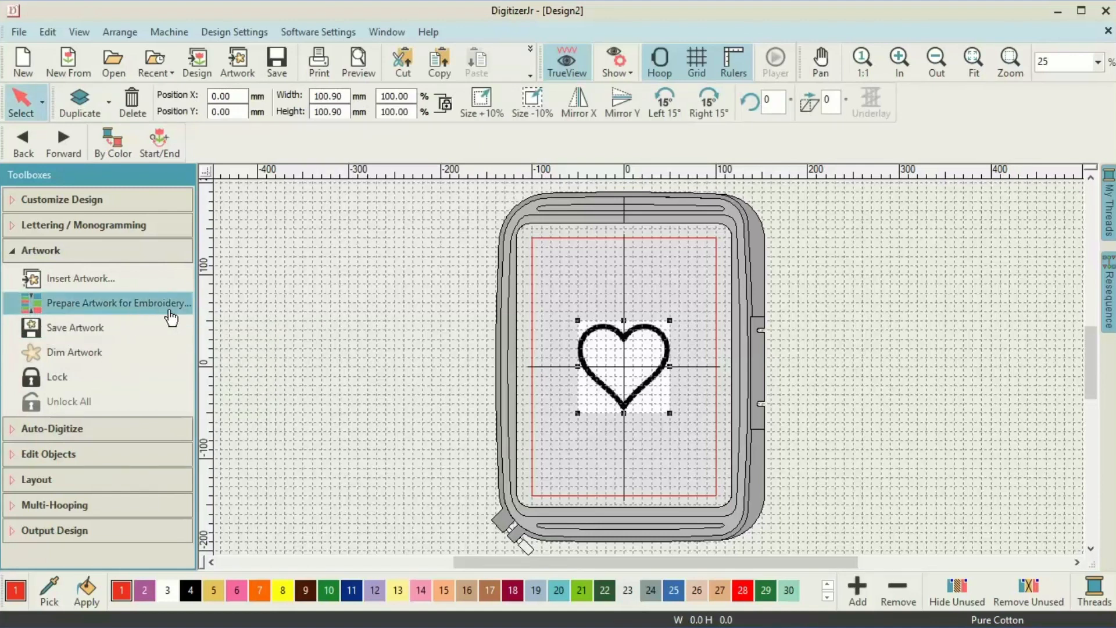
left_click(66, 305)
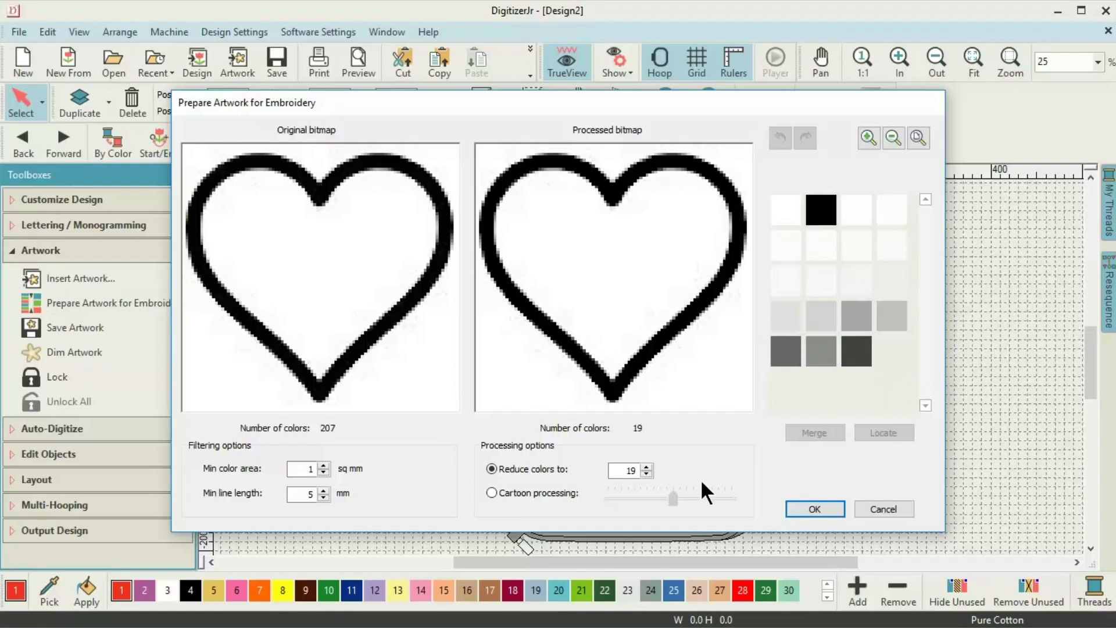
left_click(491, 492)
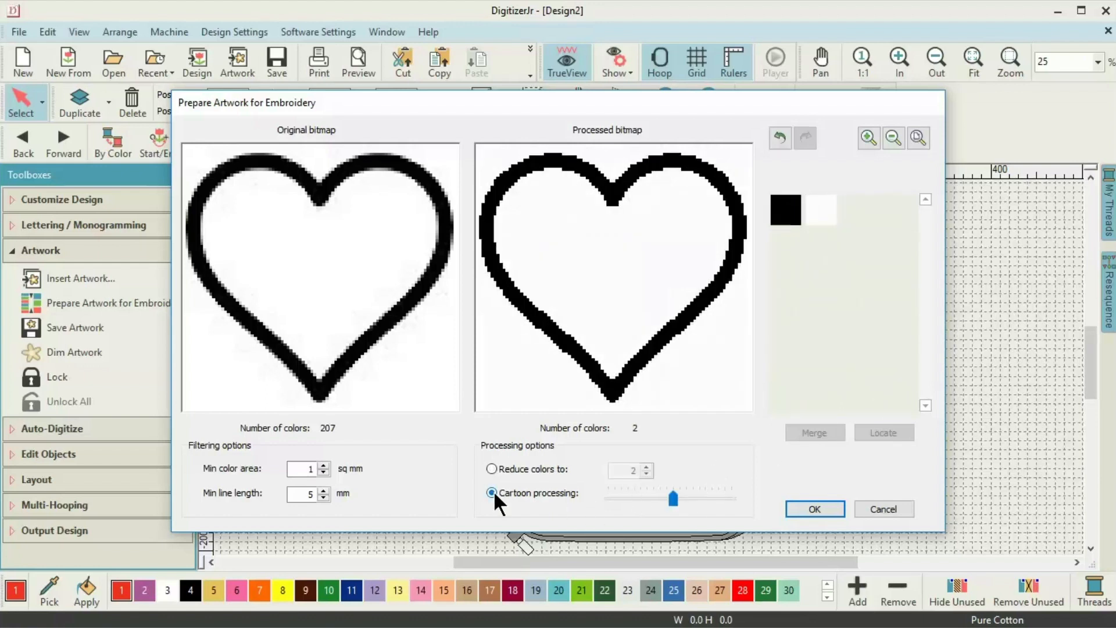
left_click_drag(673, 497, 686, 498)
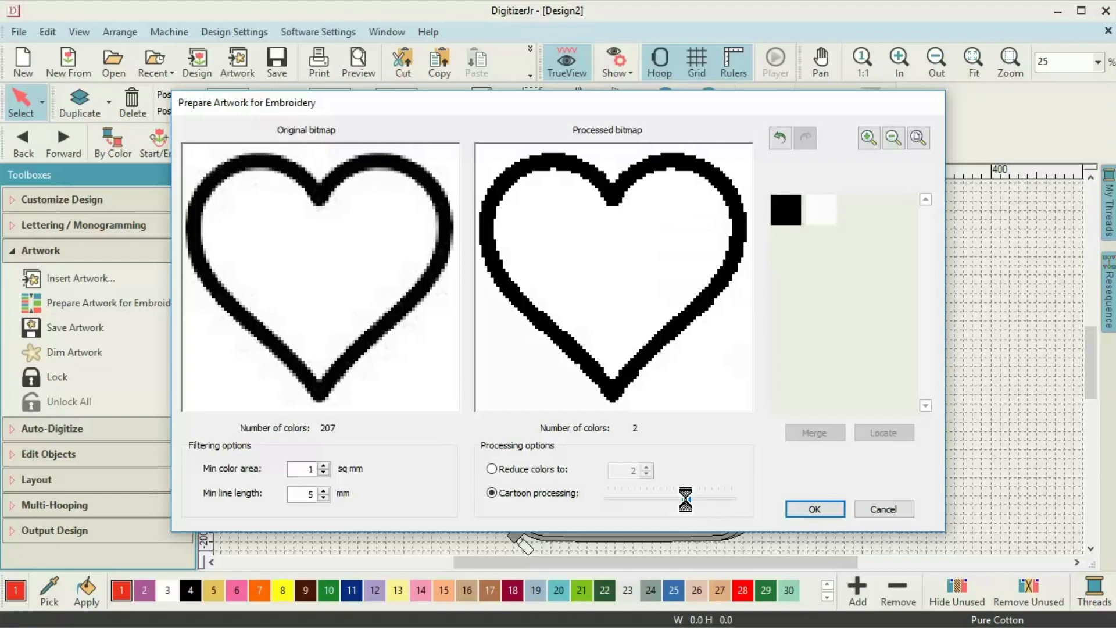
left_click(814, 509)
left_click(12, 282)
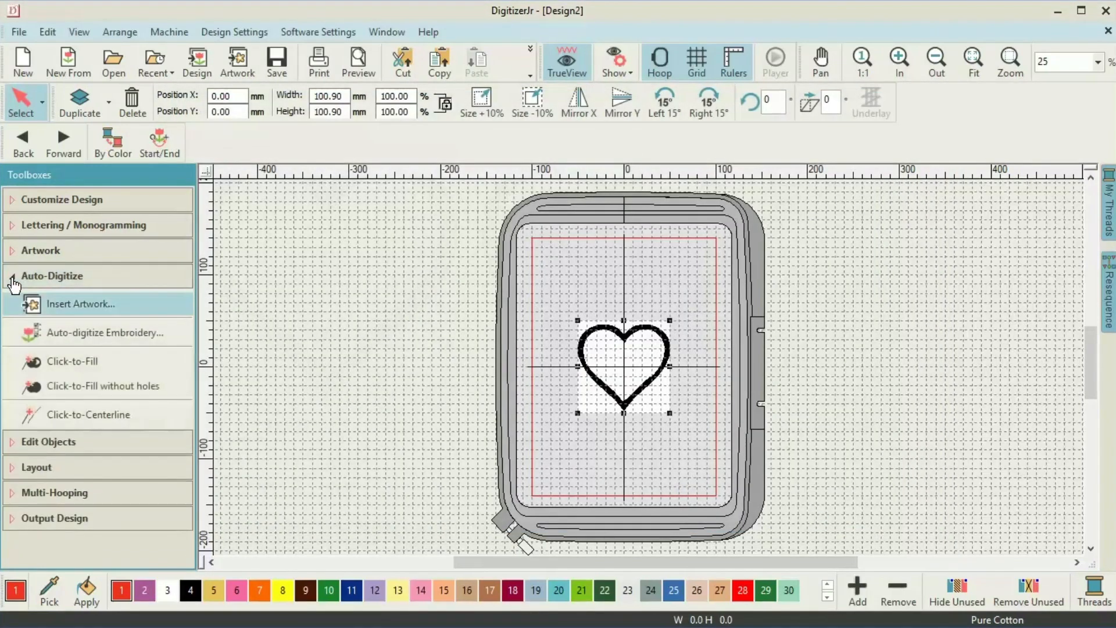
Digitize the heart outline as a black single-run centerline of 339 stitches.
left_click(71, 426)
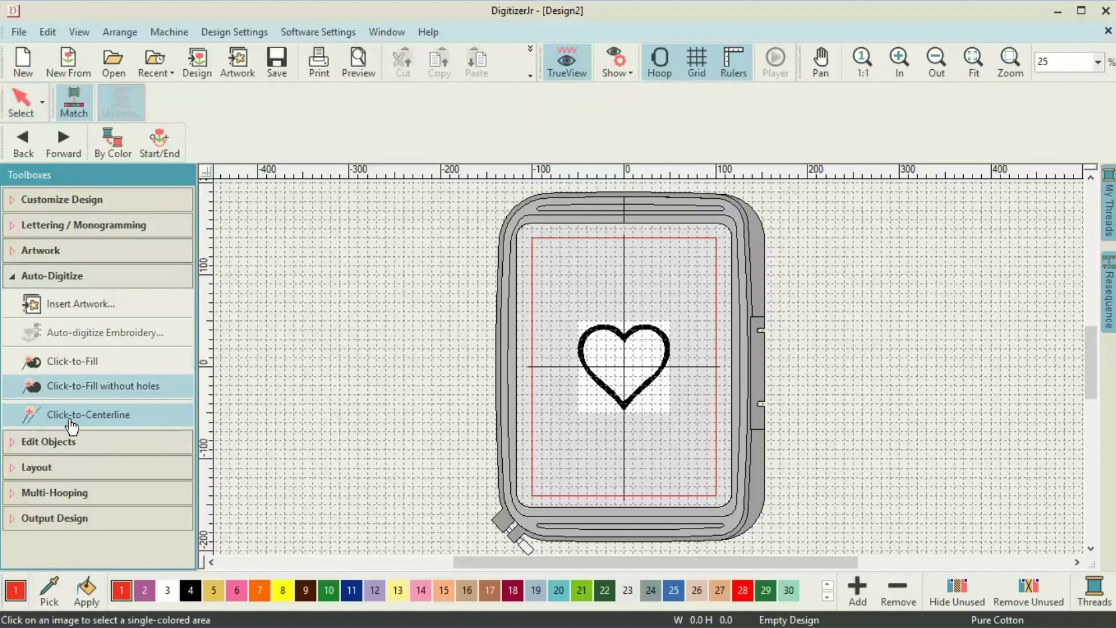
left_click(23, 442)
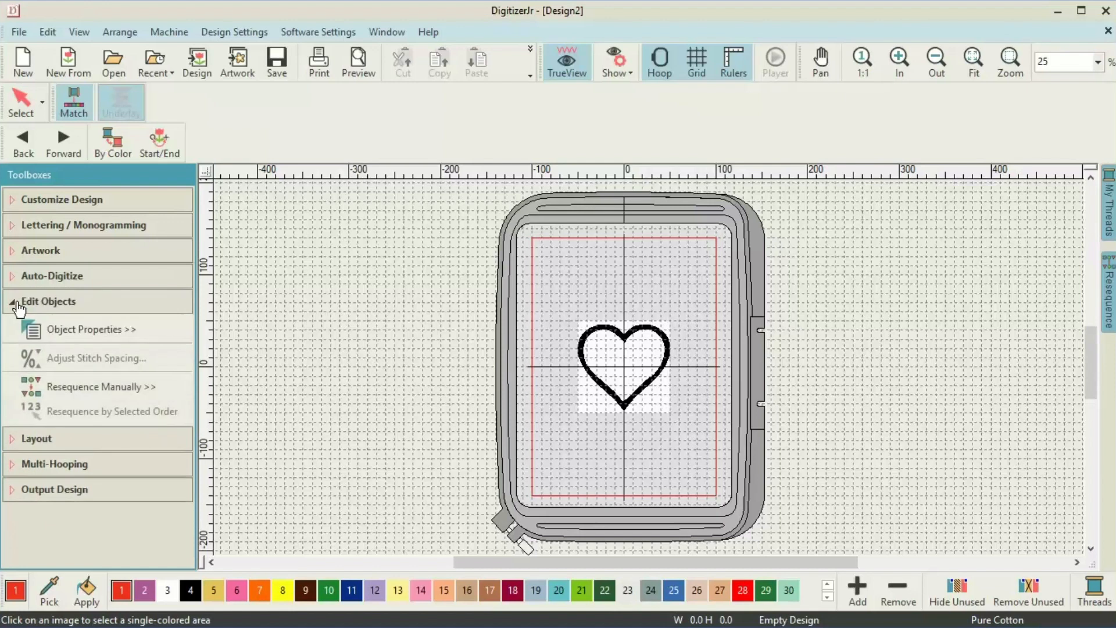
left_click(90, 337)
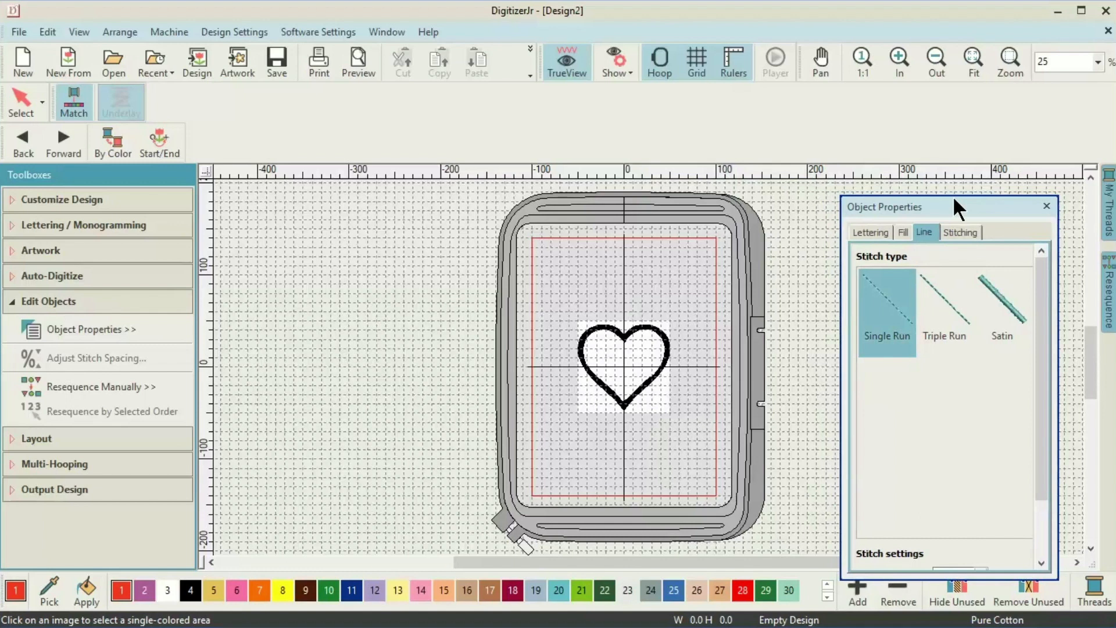
left_click(887, 295)
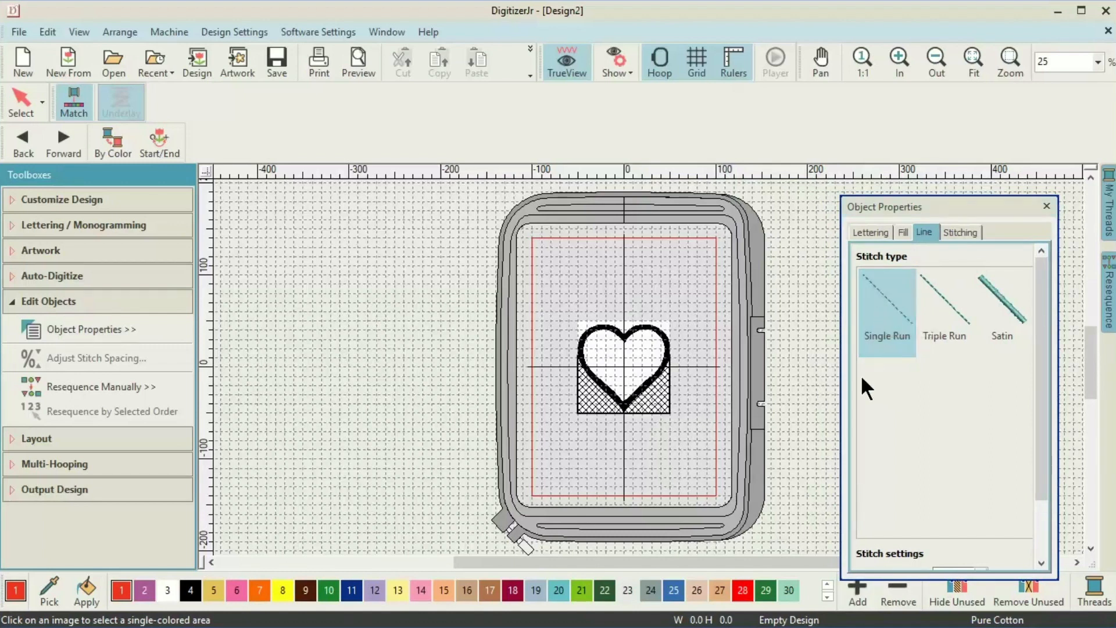
left_click(622, 404)
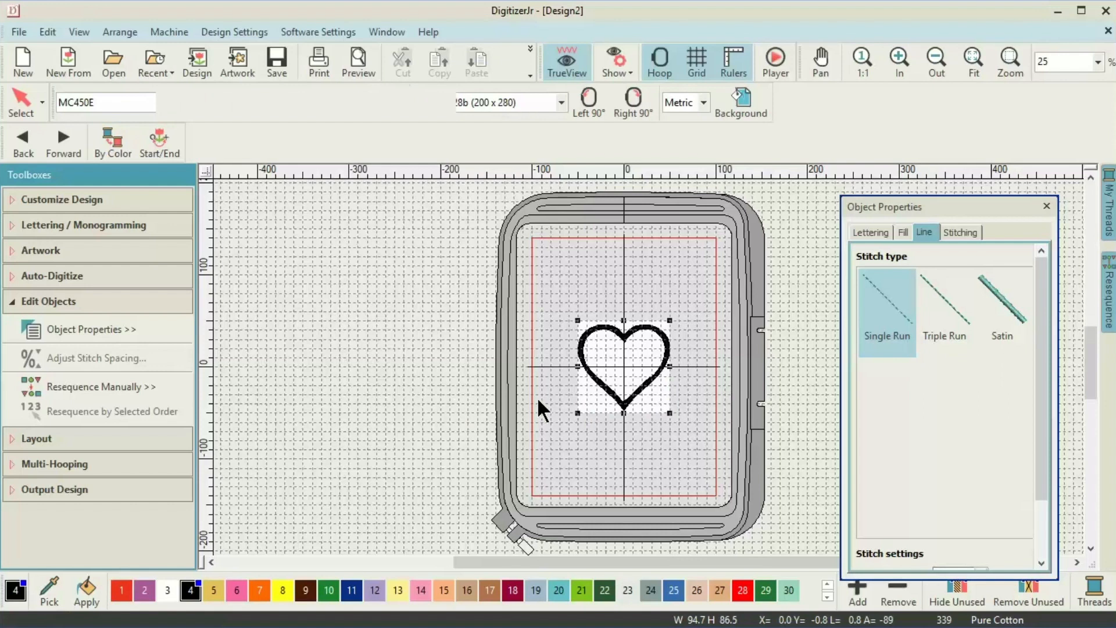
right_click(649, 402)
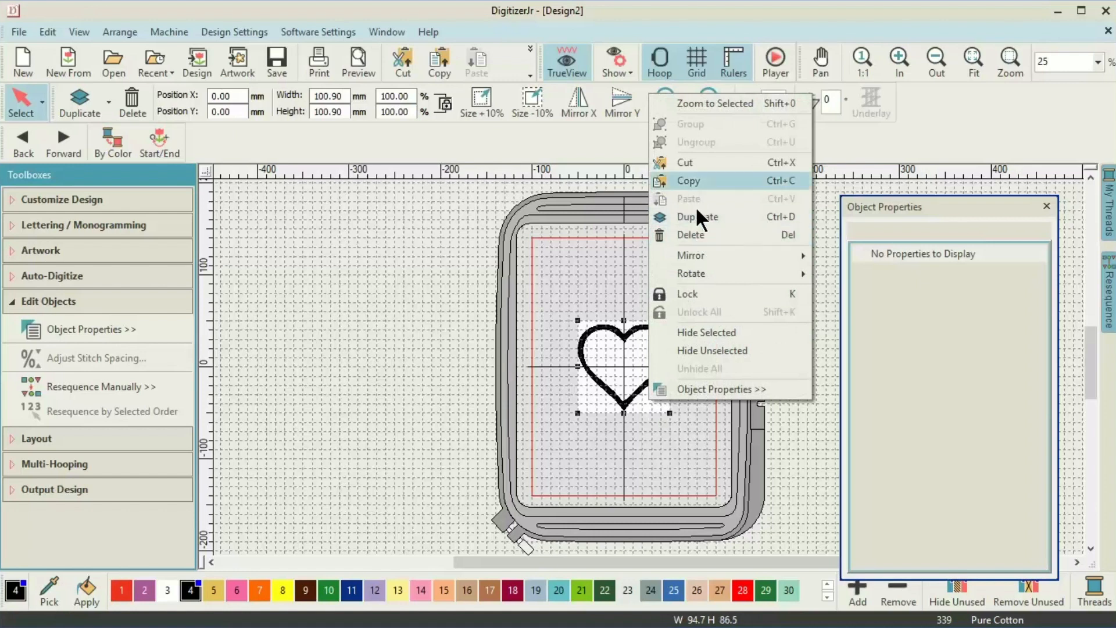
Hide the heart artwork, zoom in on the stitched heart, and show the Resequence list.
left_click(700, 333)
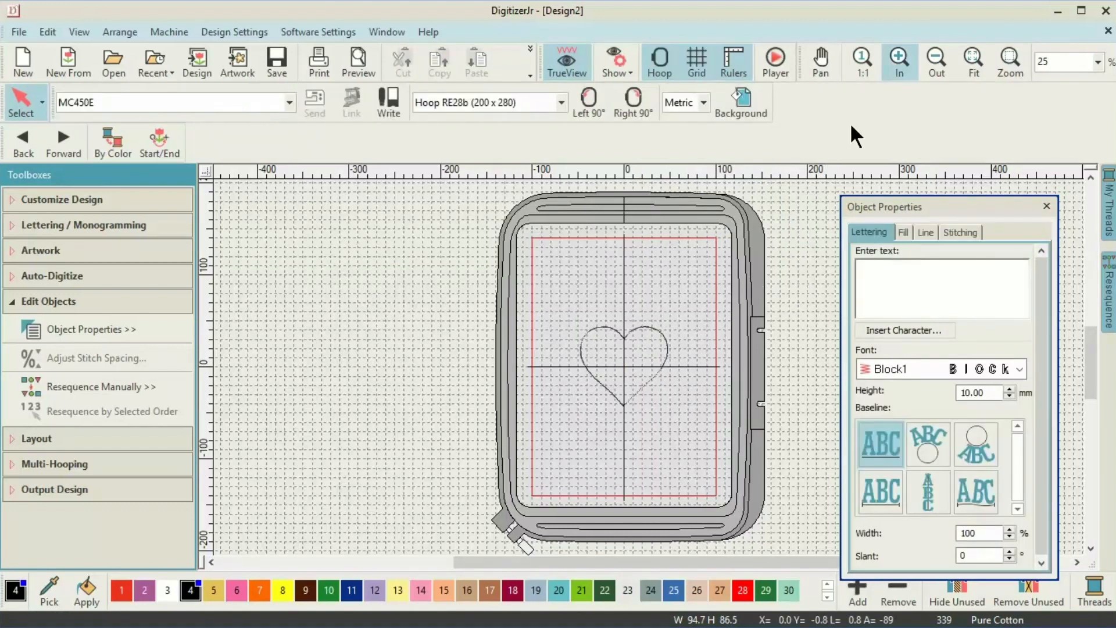
left_click(896, 52)
left_click(898, 58)
left_click(897, 58)
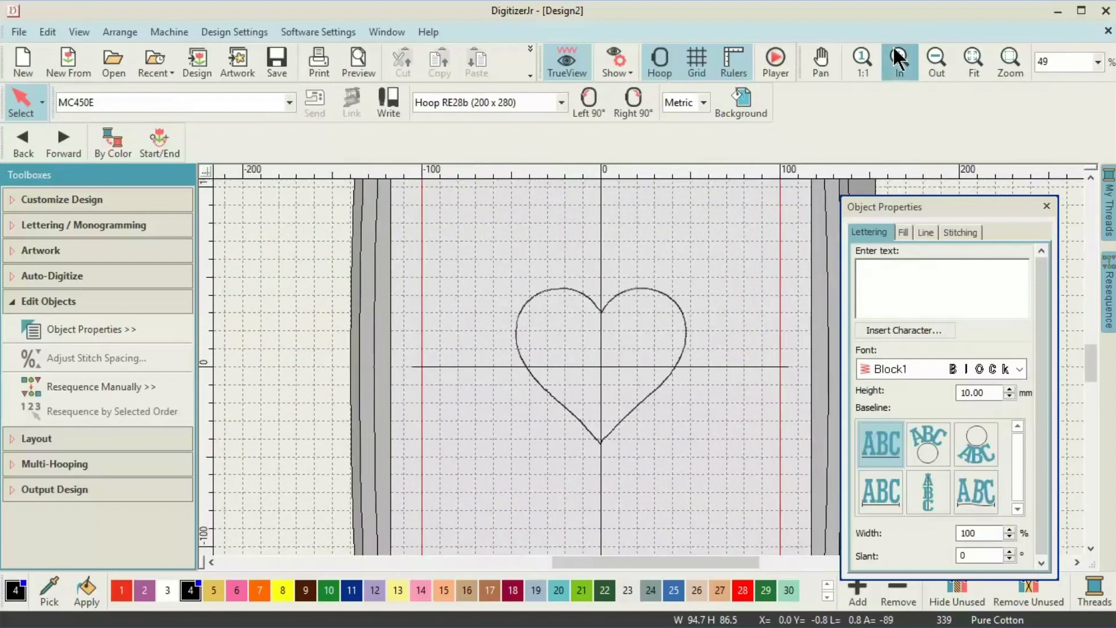
left_click(898, 58)
left_click(897, 59)
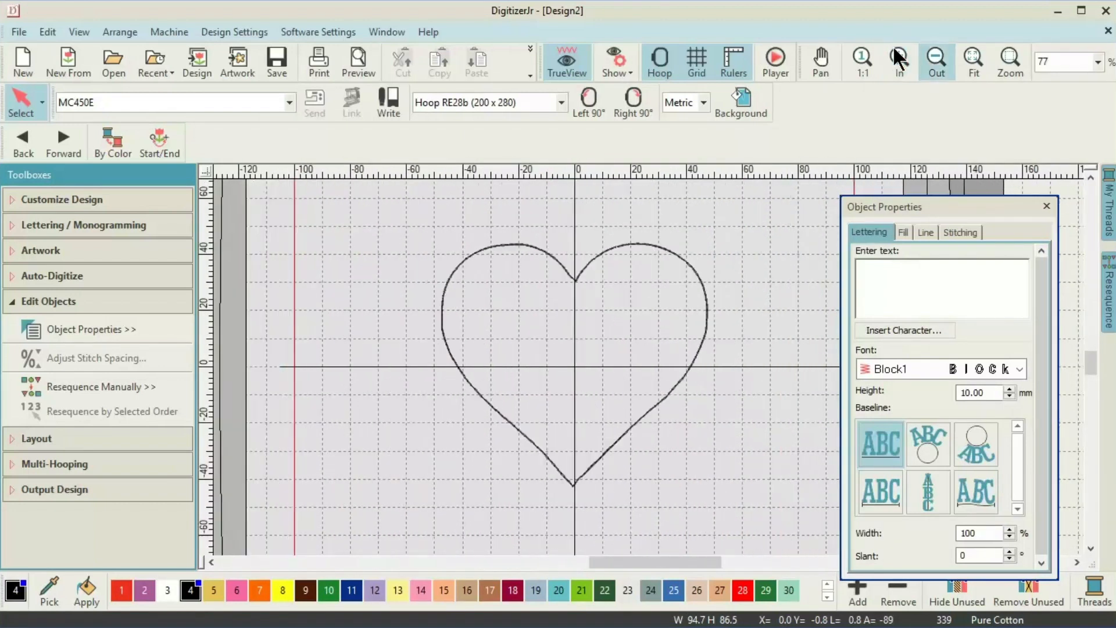
left_click(1047, 205)
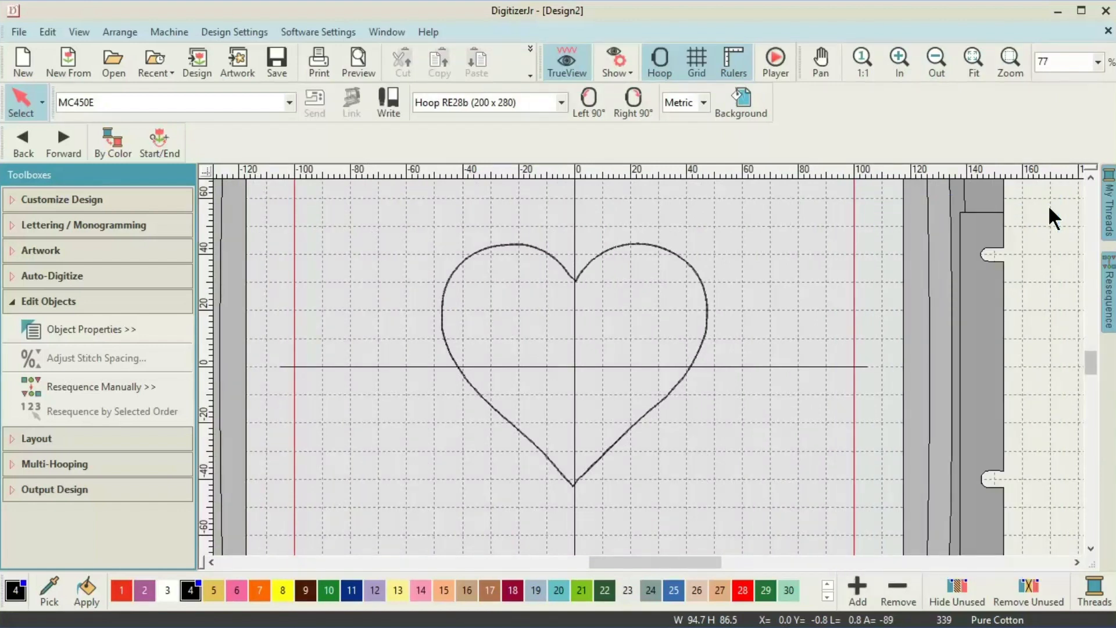
left_click(1109, 295)
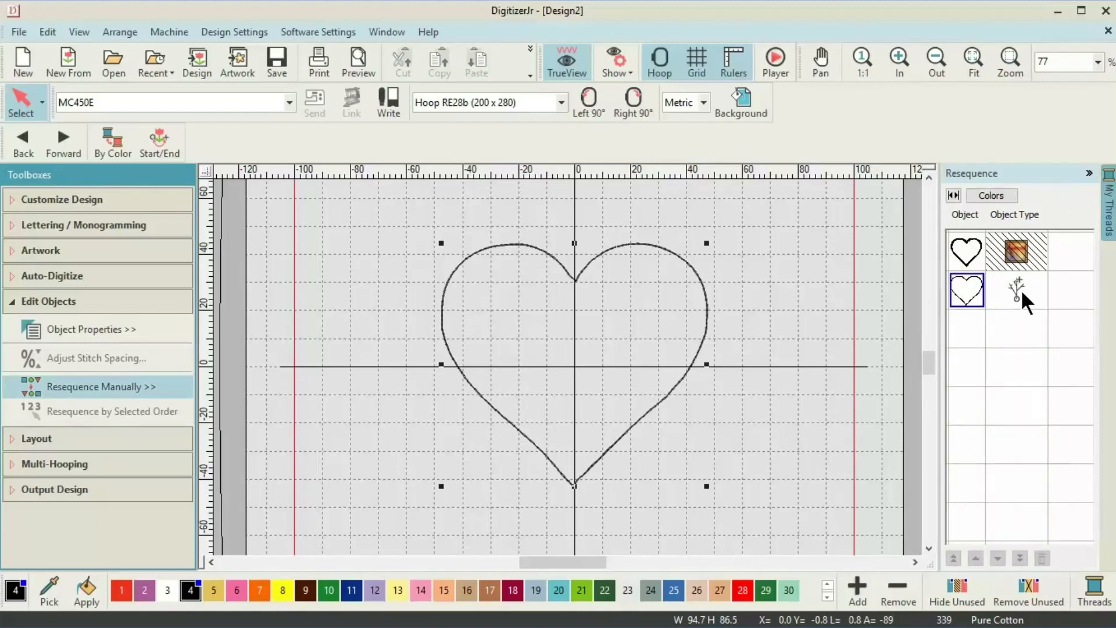
Duplicate the stitched heart twice and bring up Object Properties for the copies.
left_click(965, 288)
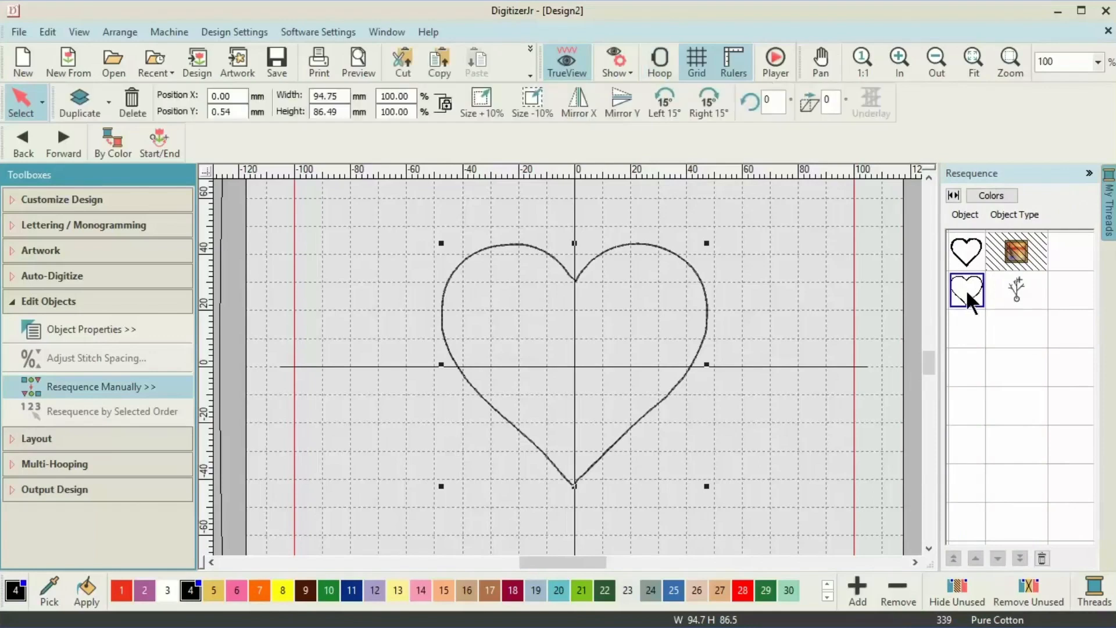
left_click(17, 444)
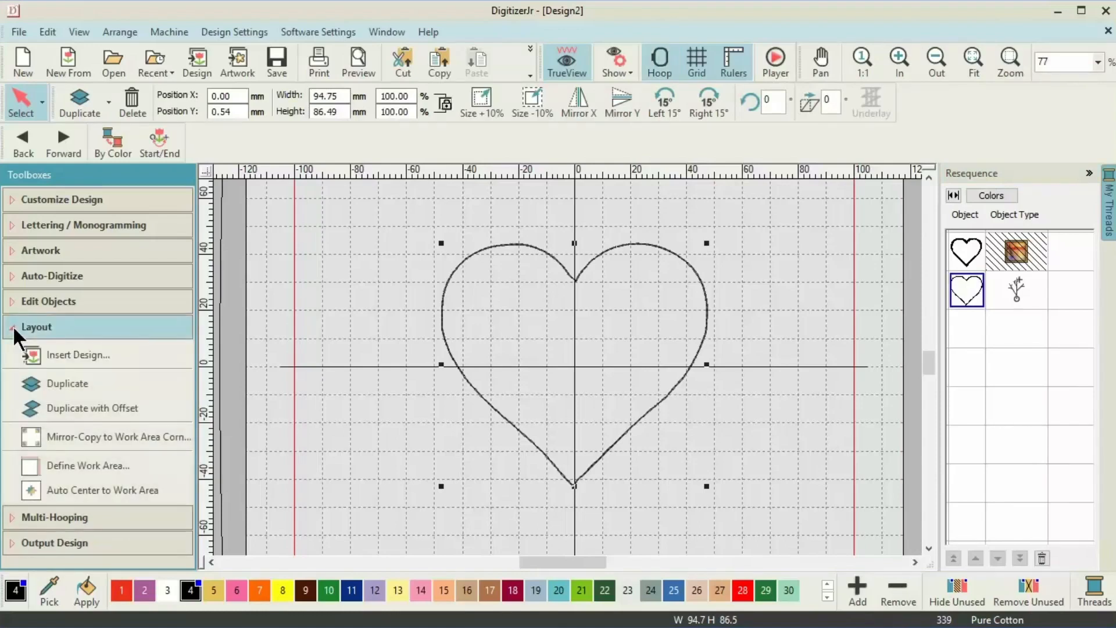
left_click(65, 383)
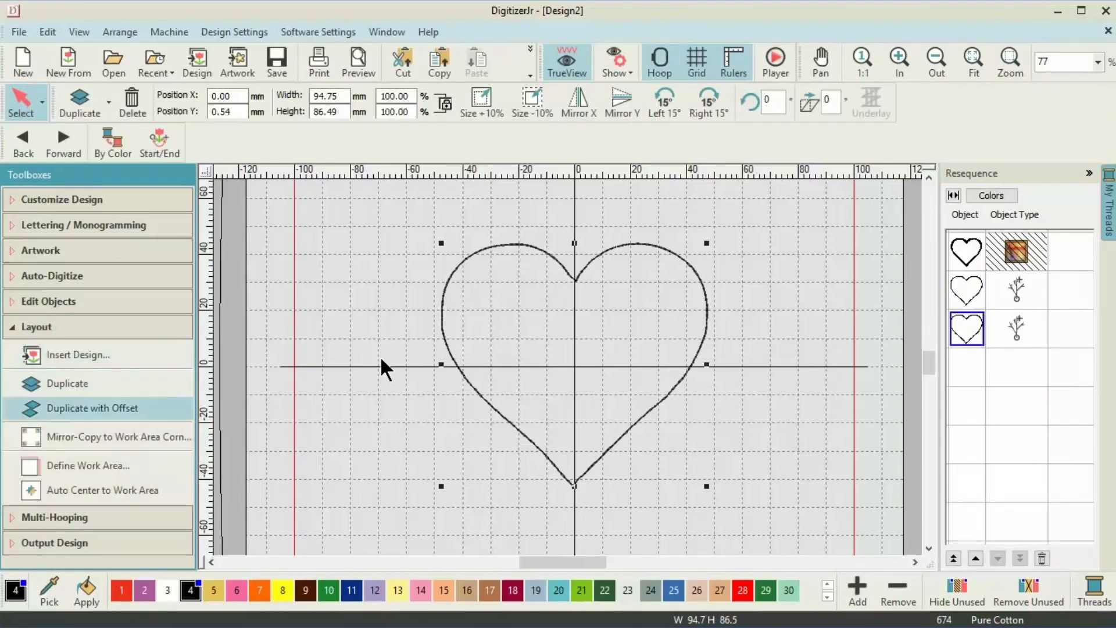
left_click(65, 390)
left_click(48, 301)
left_click(84, 330)
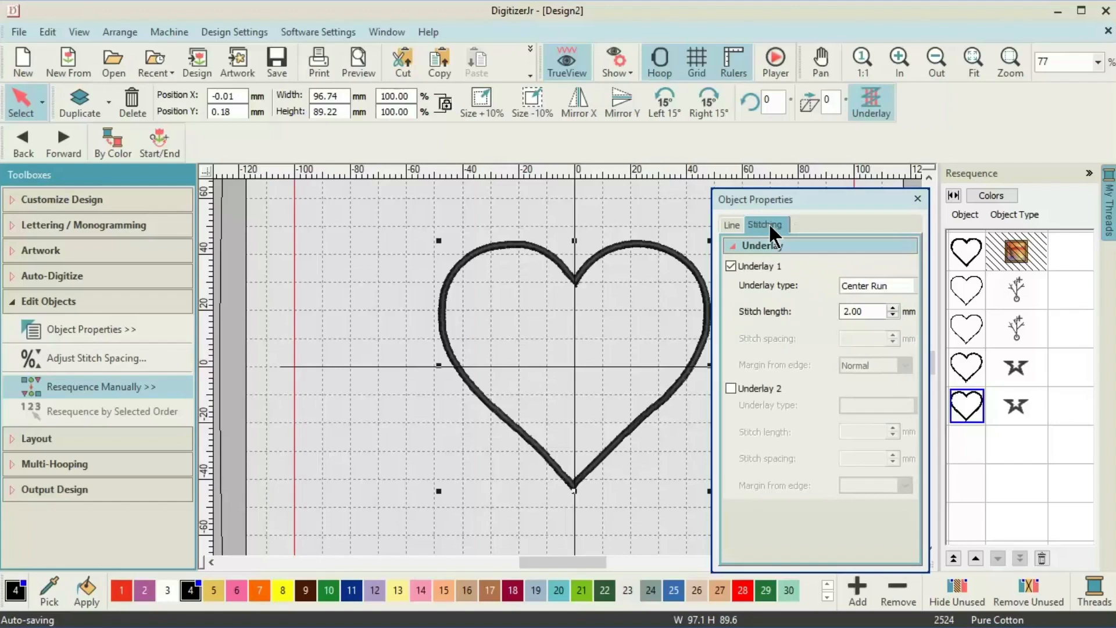
Turn off the first underlay and give the fourth heart manual 3.00 mm satin spacing.
left_click(728, 267)
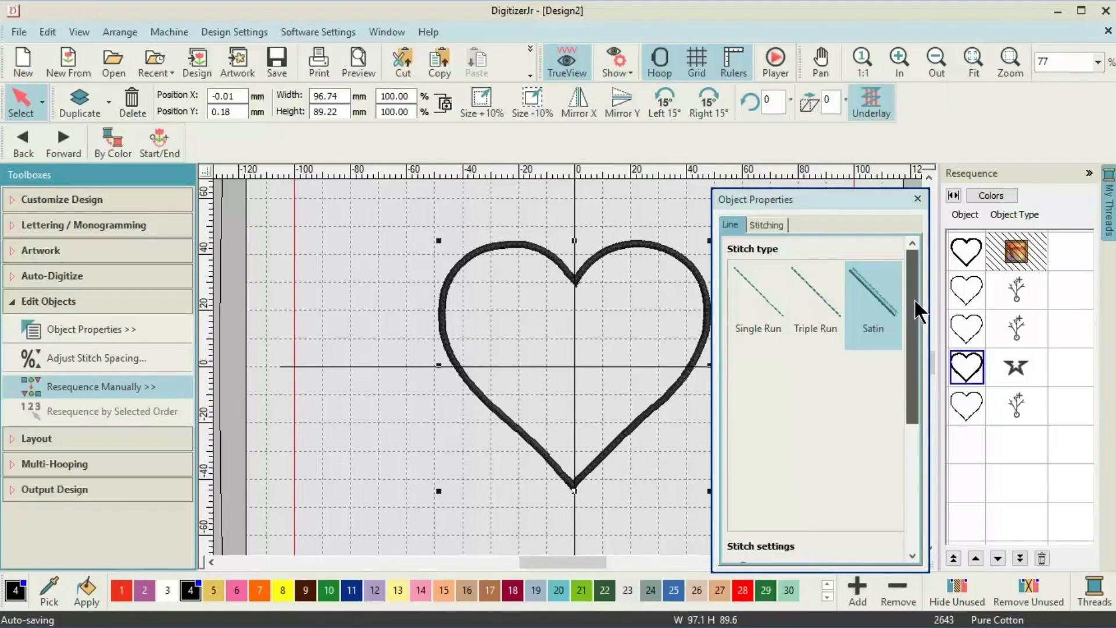
left_click_drag(915, 300, 919, 443)
left_click(742, 353)
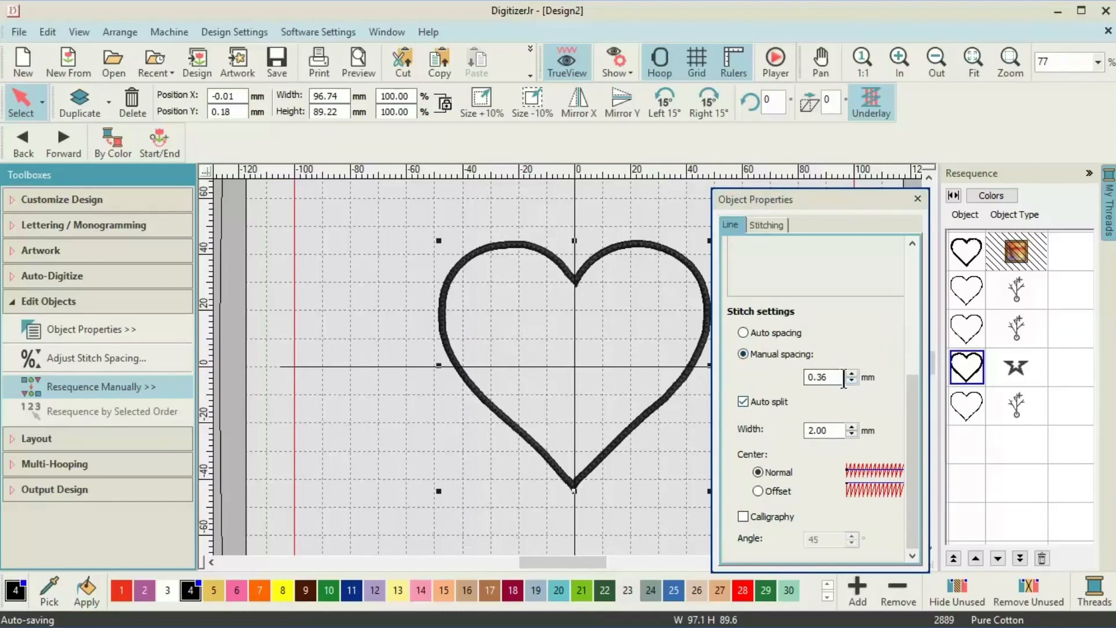
left_click_drag(835, 378, 617, 374)
type("3.0")
key("Return")
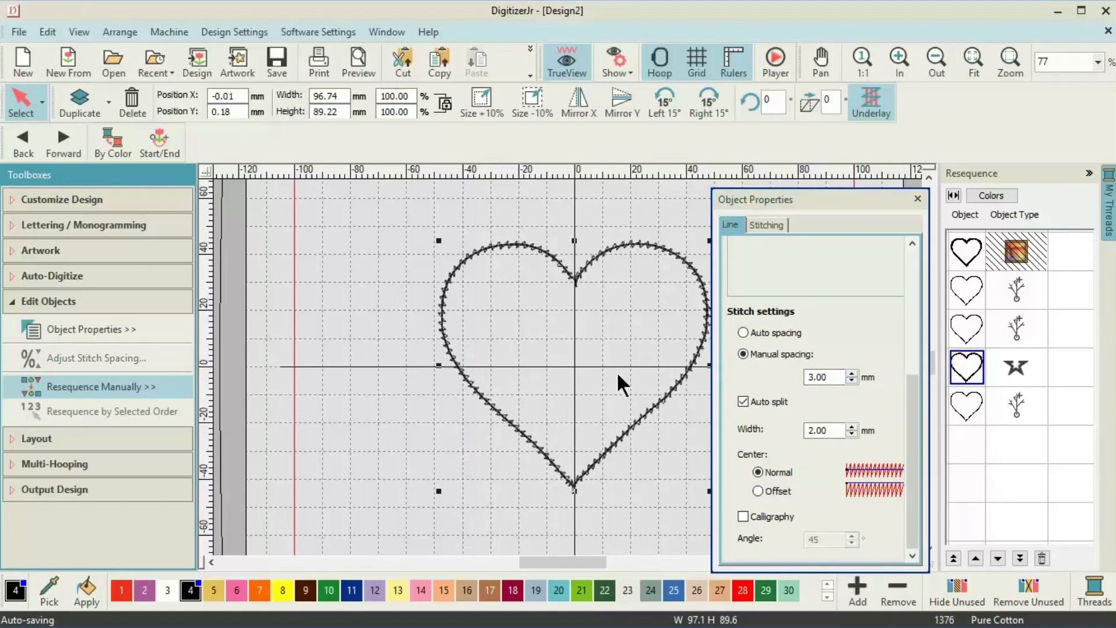
Make the fifth heart a satin outline and close Object Properties.
left_click(912, 241)
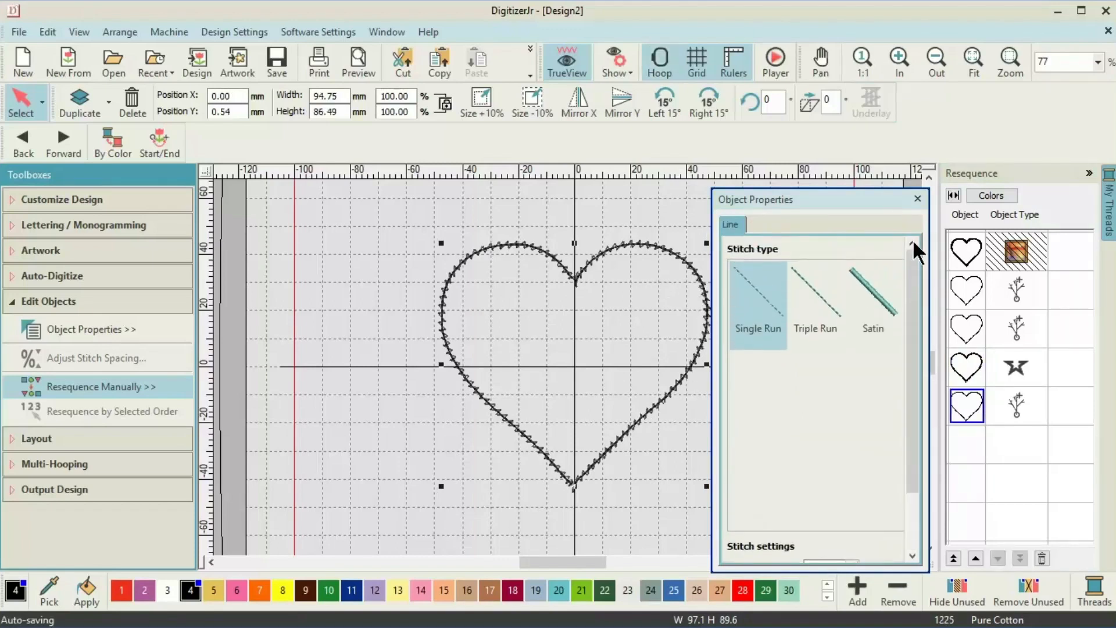
left_click(878, 296)
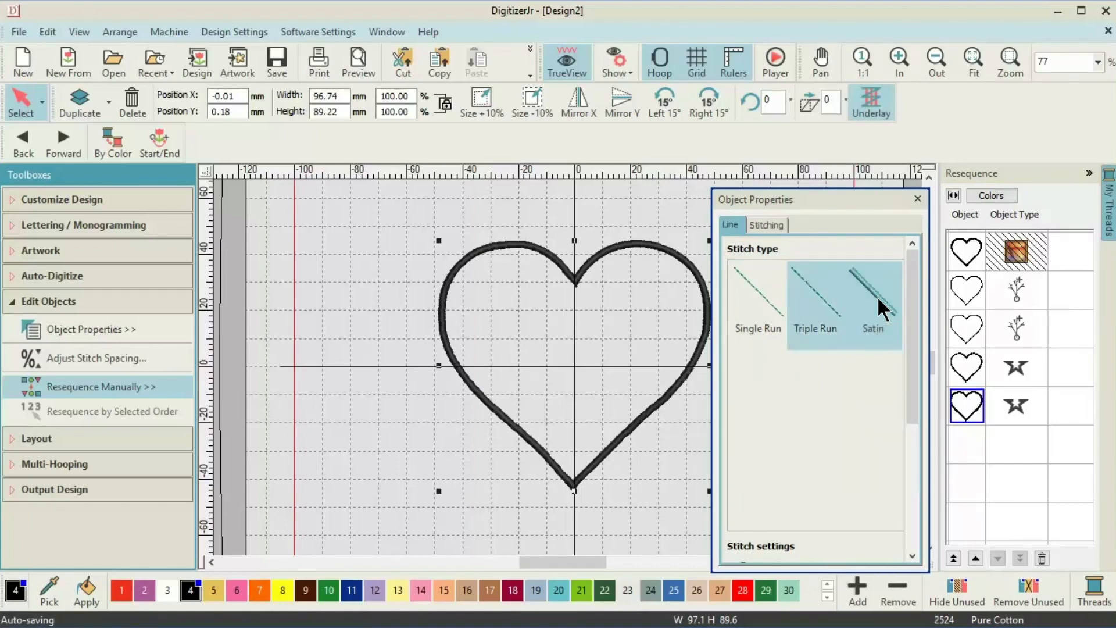
left_click(917, 199)
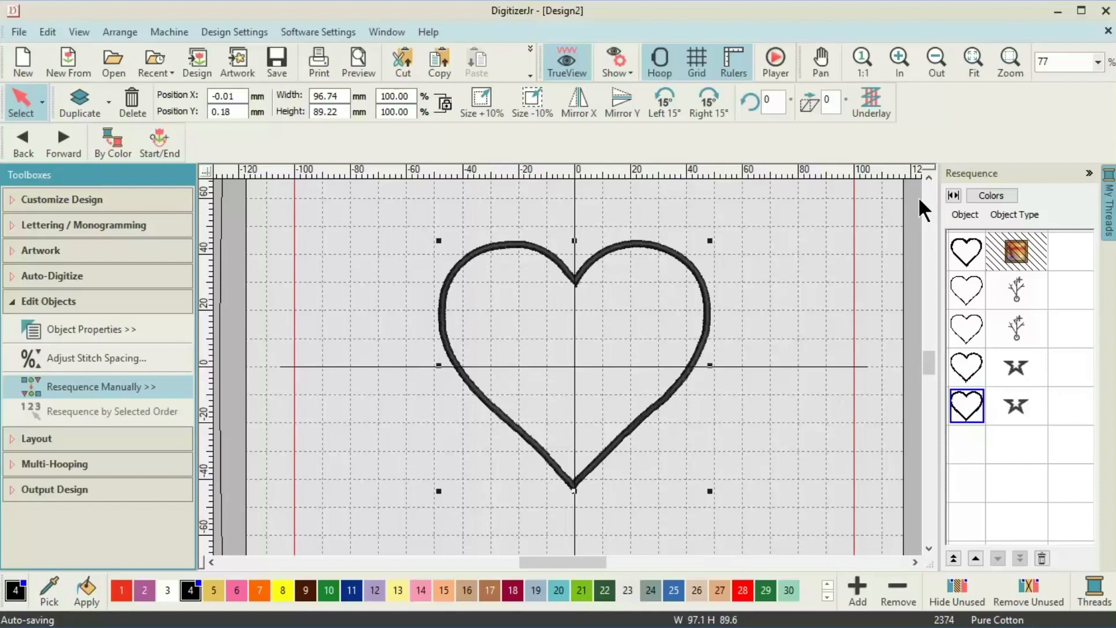
left_click(958, 293)
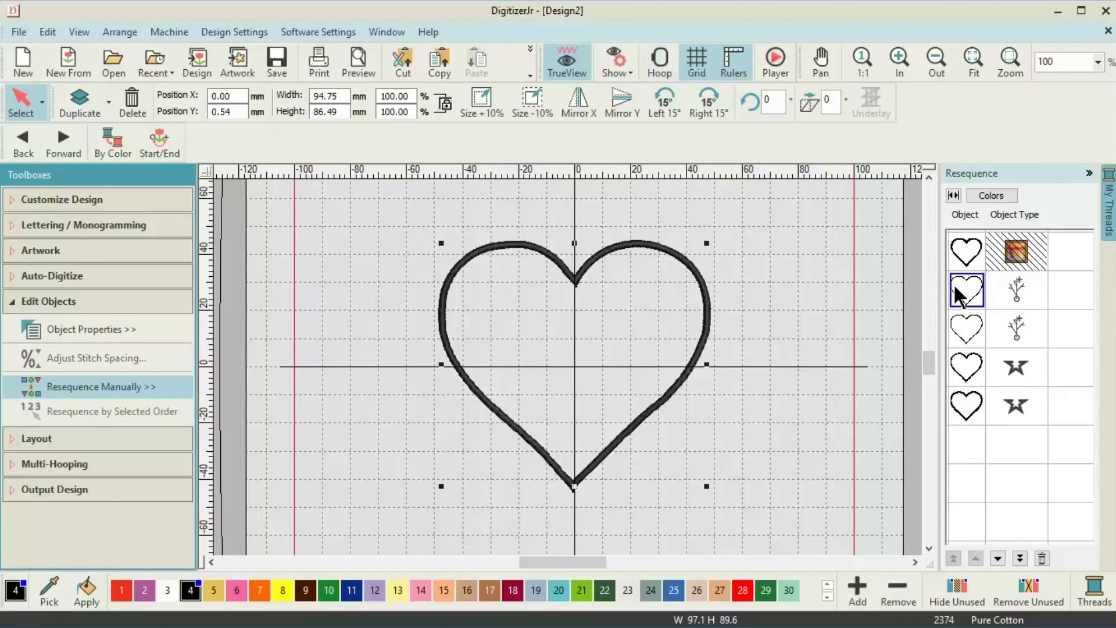
Colour hearts two to five pink, orange, peach and teal (swatches 6, 7, 15, 20).
left_click(238, 594)
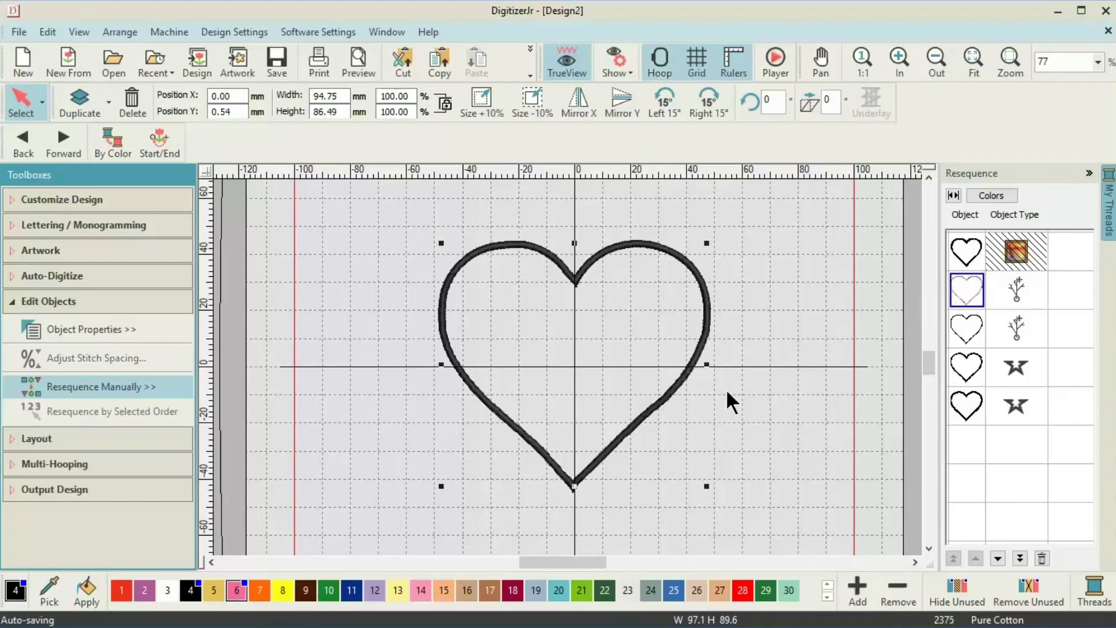
left_click(957, 325)
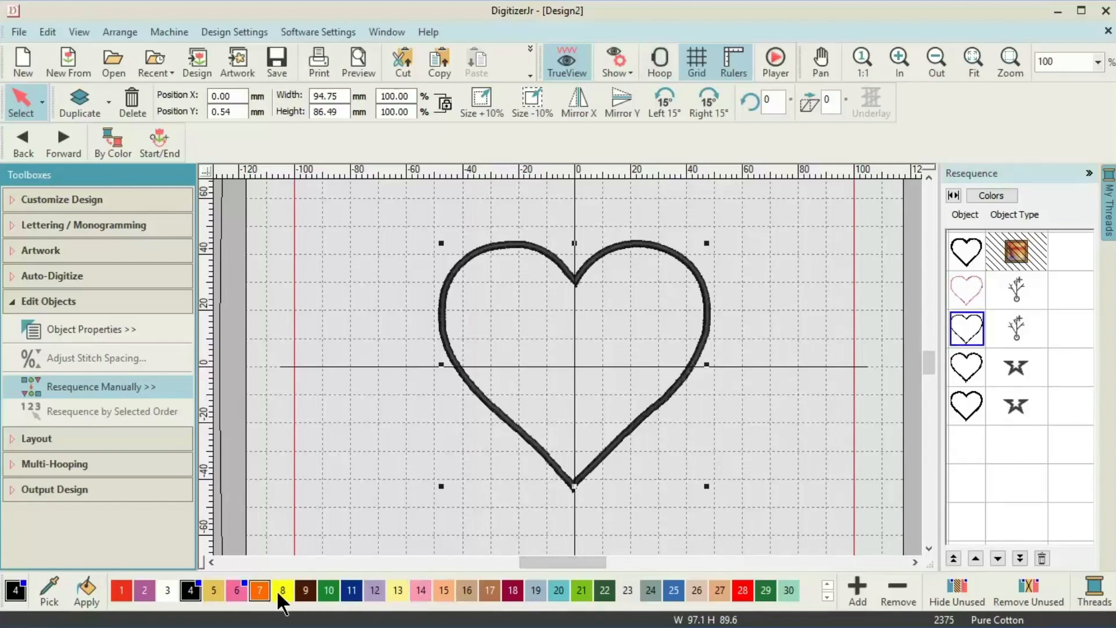
left_click(257, 589)
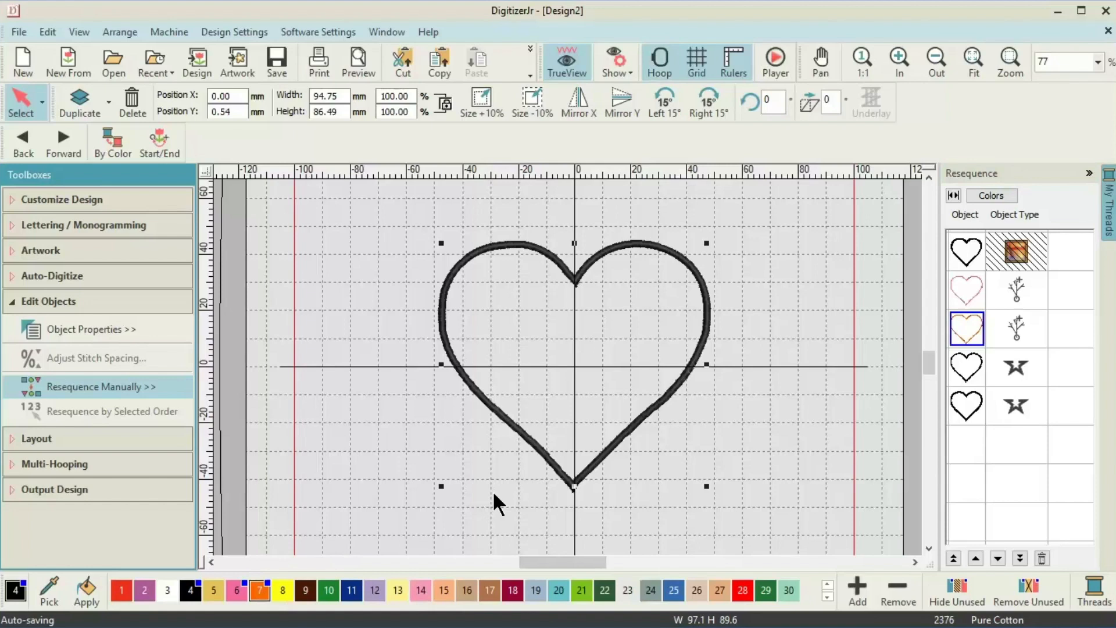
left_click(955, 377)
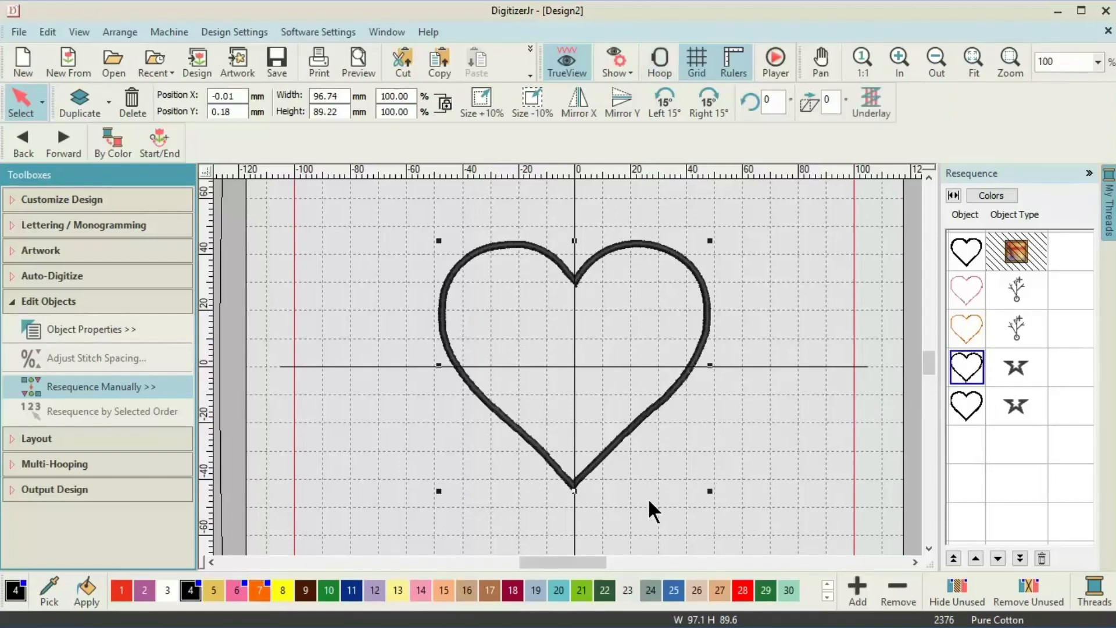
left_click(442, 583)
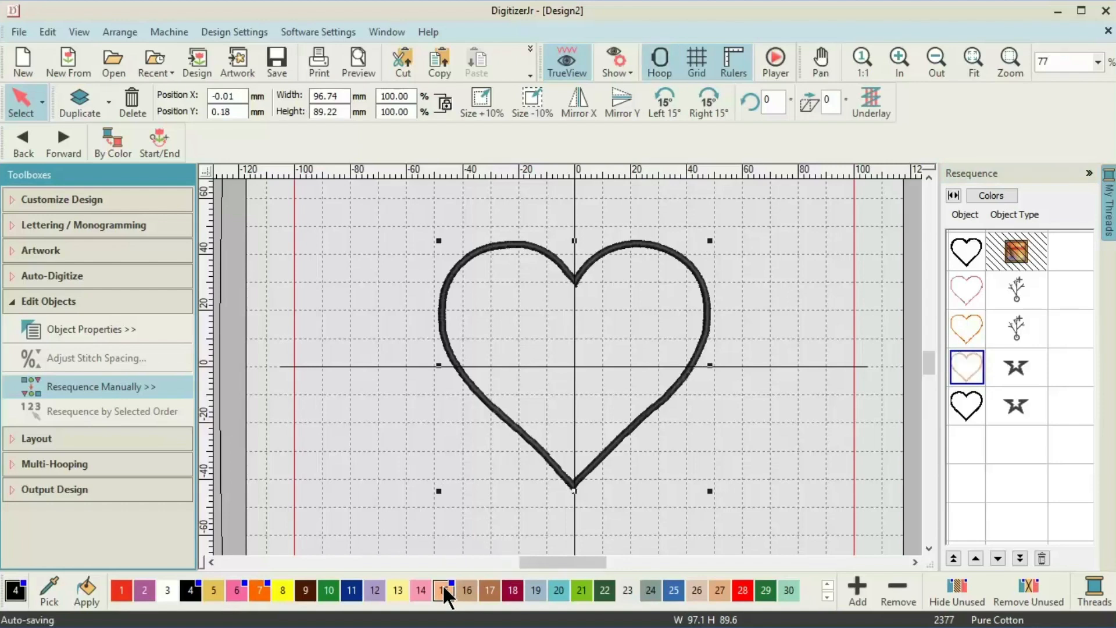
left_click(968, 412)
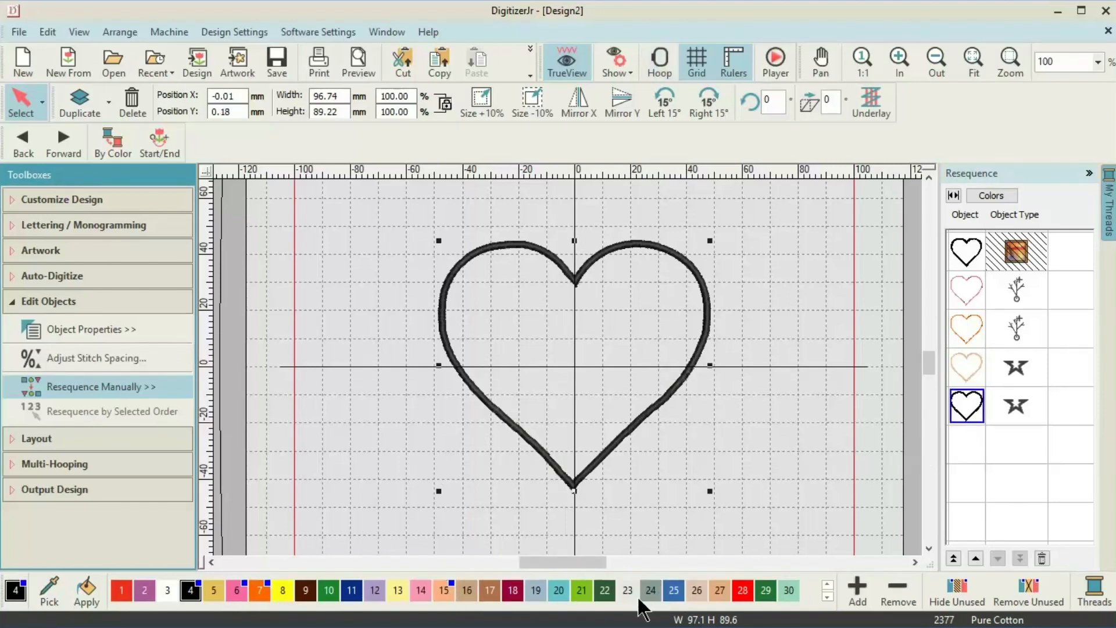
left_click(554, 592)
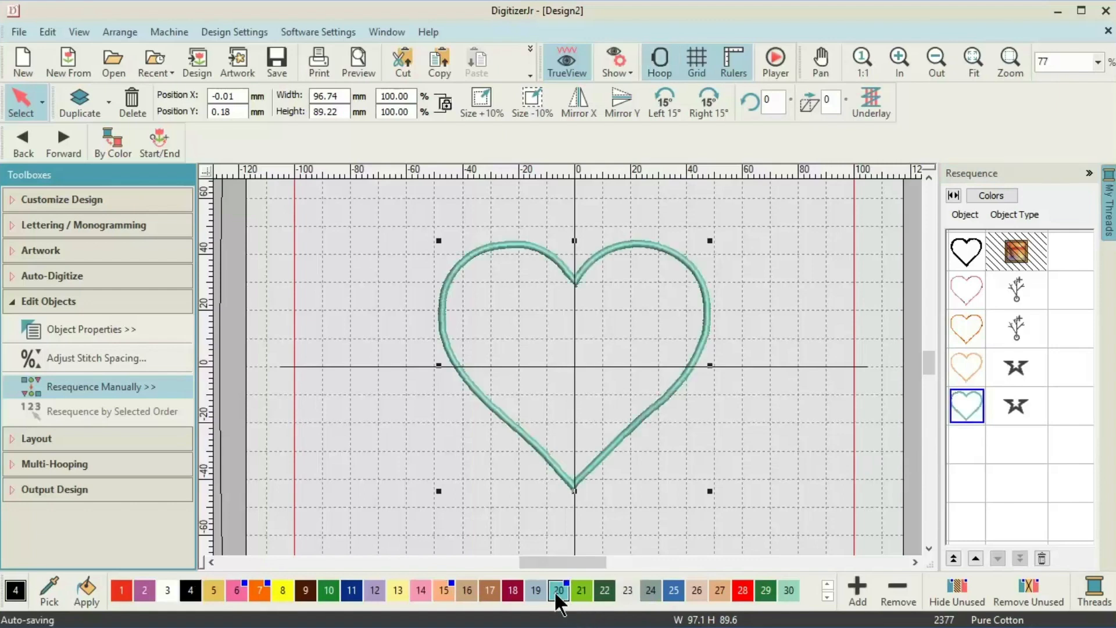
left_click(959, 283)
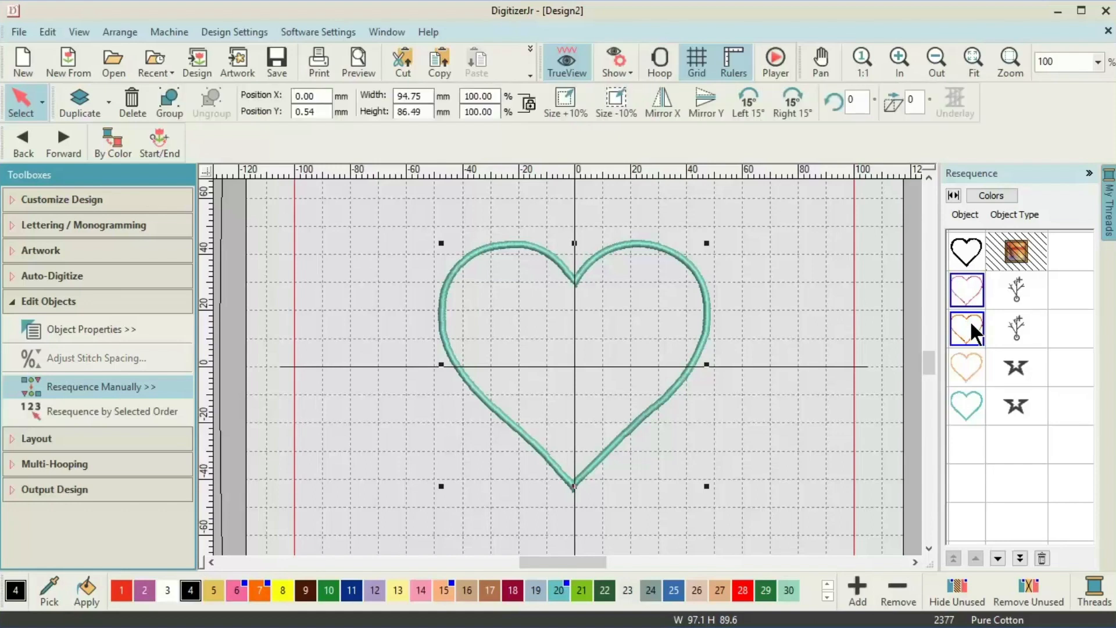
left_click(969, 353, "ctrl")
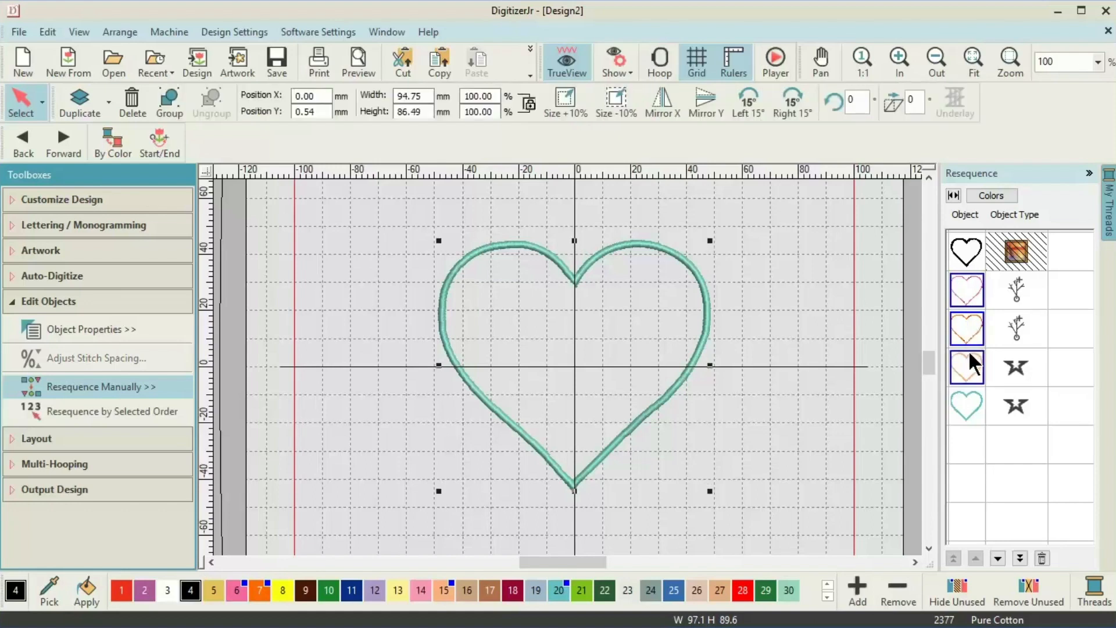
Group the selected heart outlines into a single object.
right_click(969, 396)
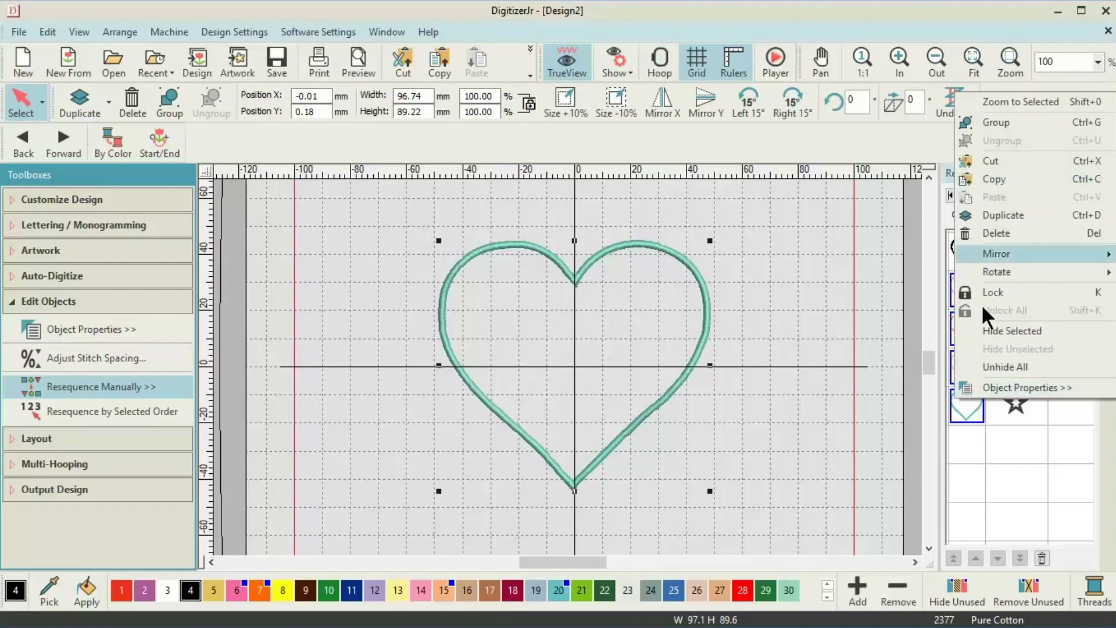
left_click(995, 123)
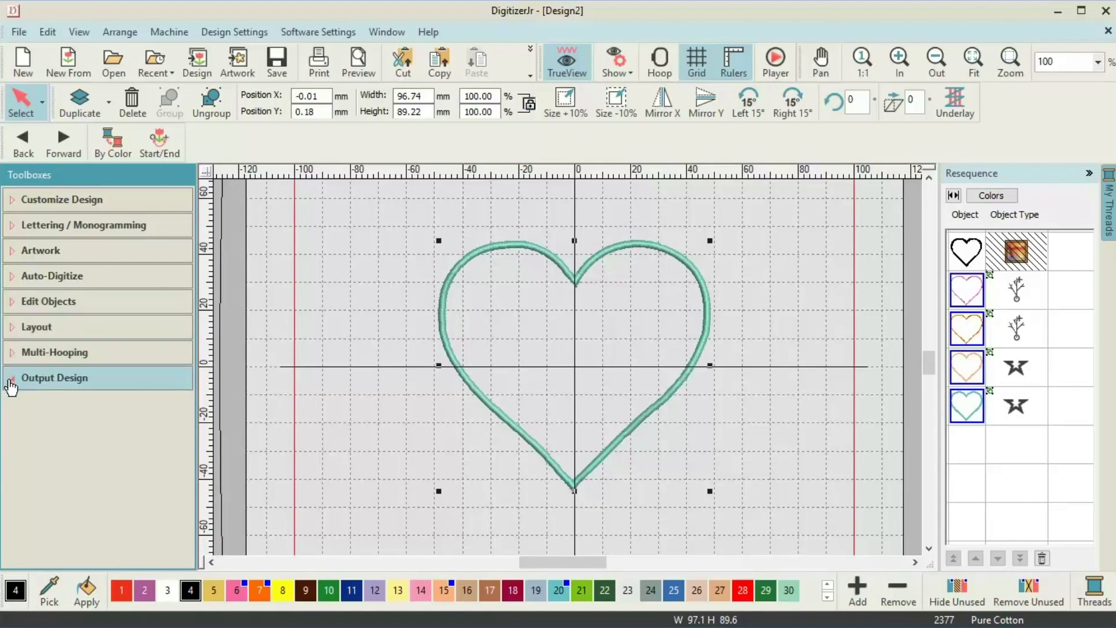
left_click(9, 381)
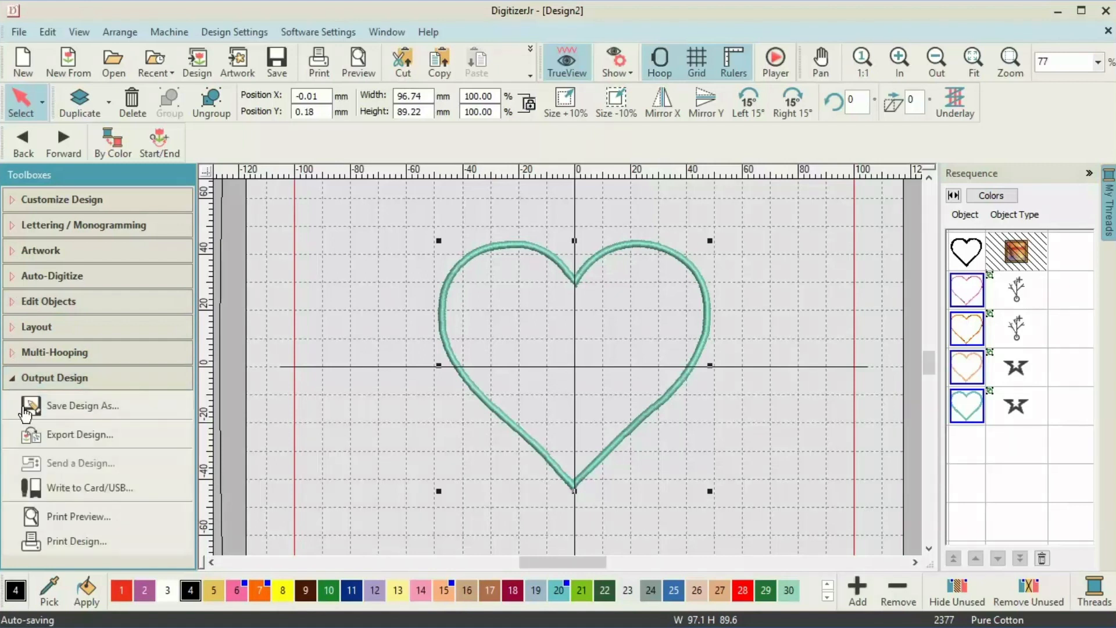
Export the design to the Desktop as the Janome JEF file 'Applique Design'.
left_click(76, 434)
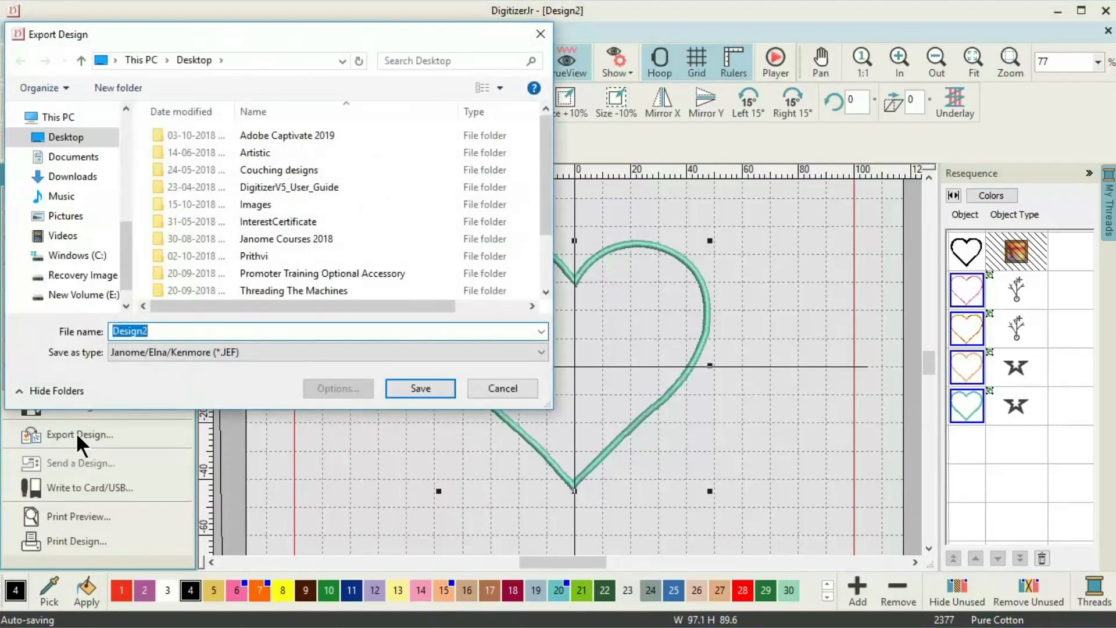
left_click(66, 140)
double_click(159, 331)
type("Applique Design")
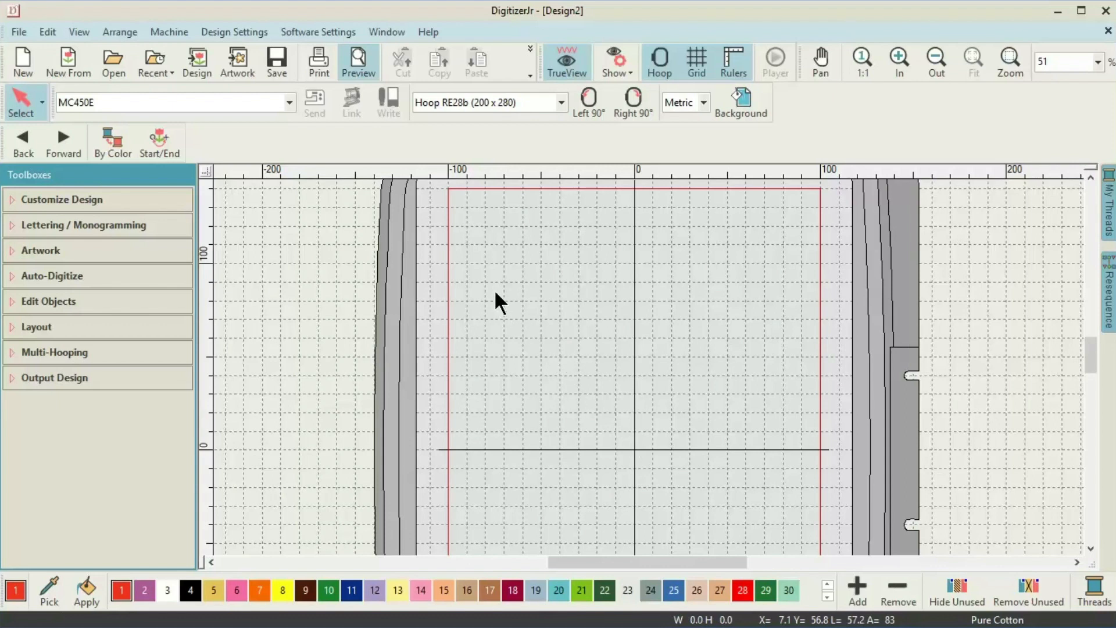
left_click(325, 30)
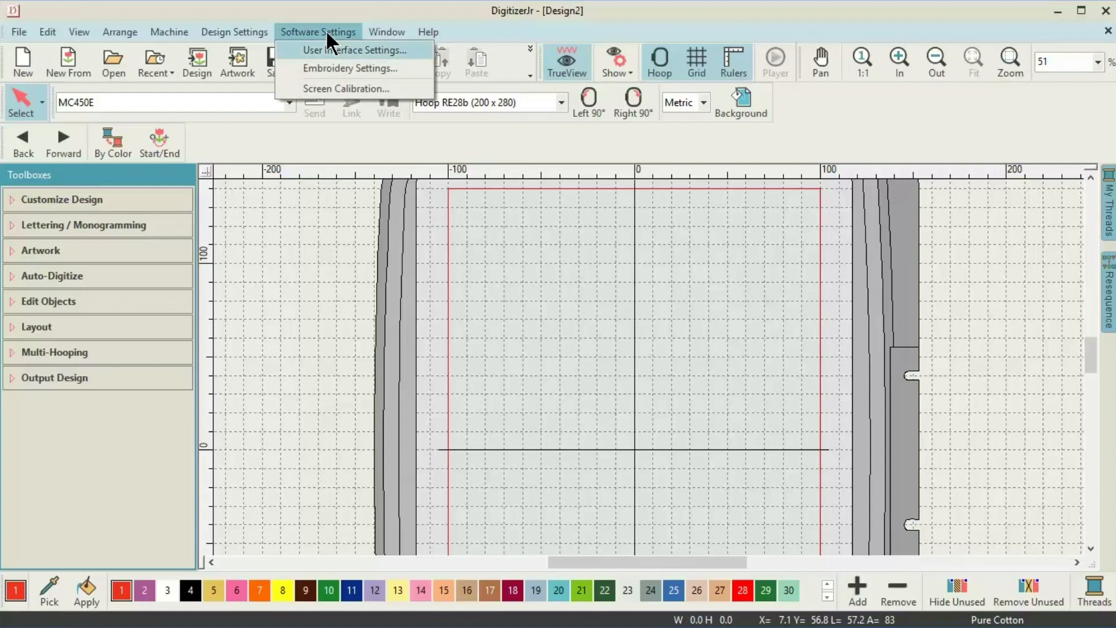
left_click(327, 68)
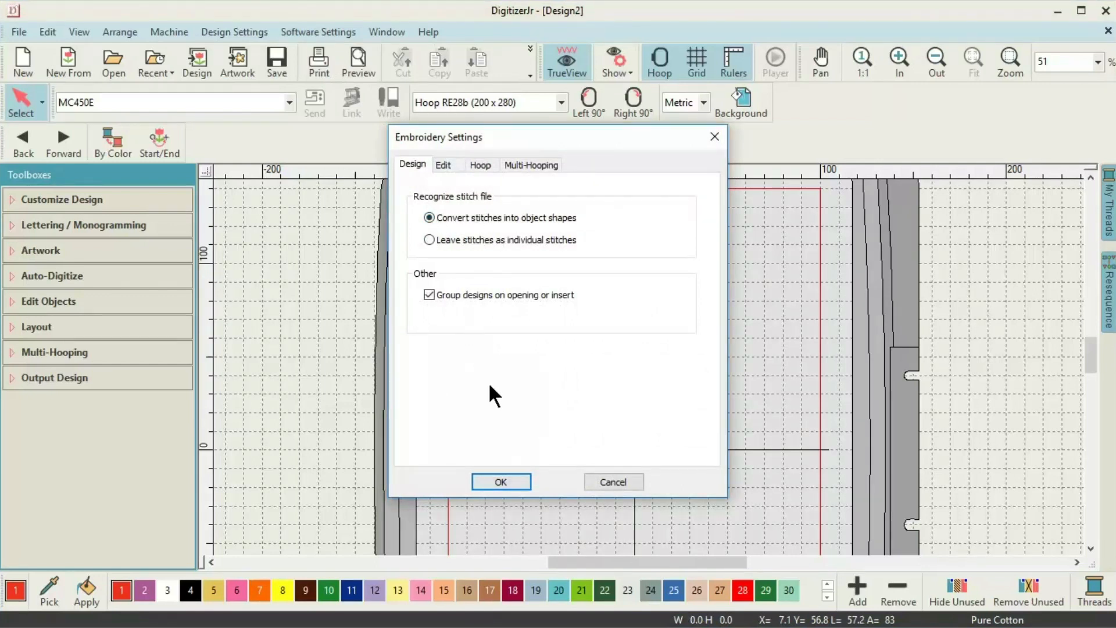
left_click(506, 479)
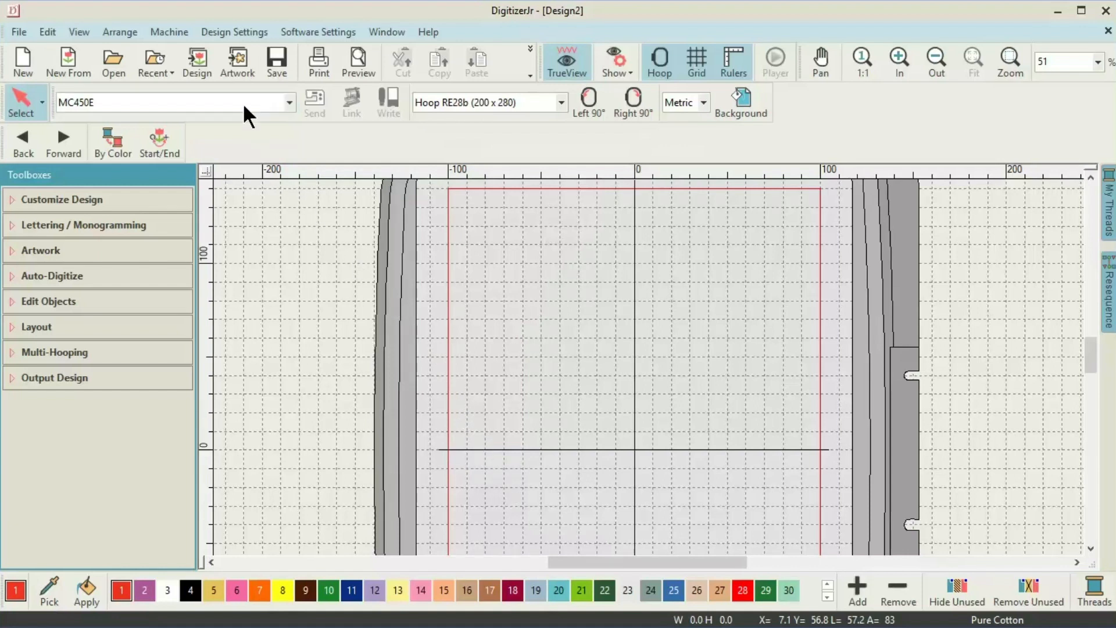
left_click(204, 63)
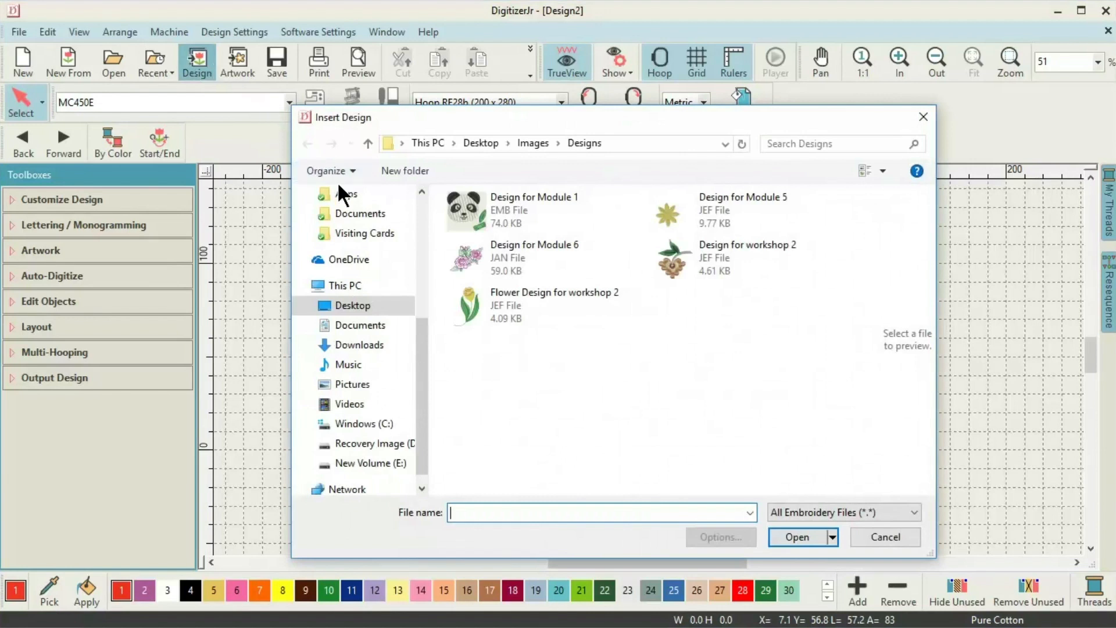
Place Flower Design for workshop 2 upper left and Design for workshop 2 upper right.
double_click(516, 300)
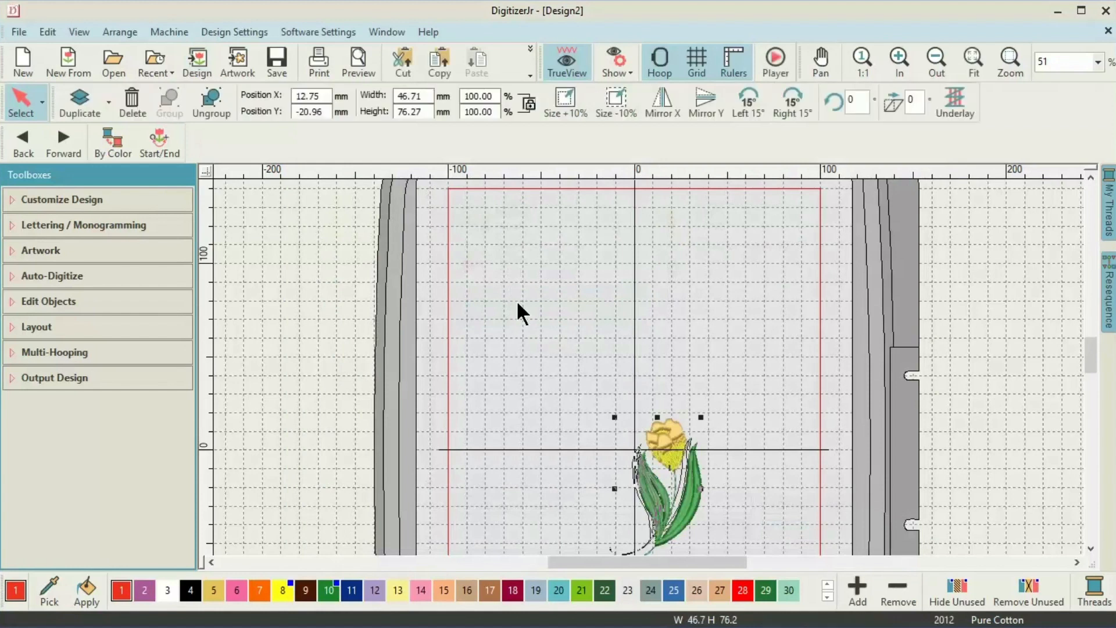
left_click_drag(671, 502, 538, 383)
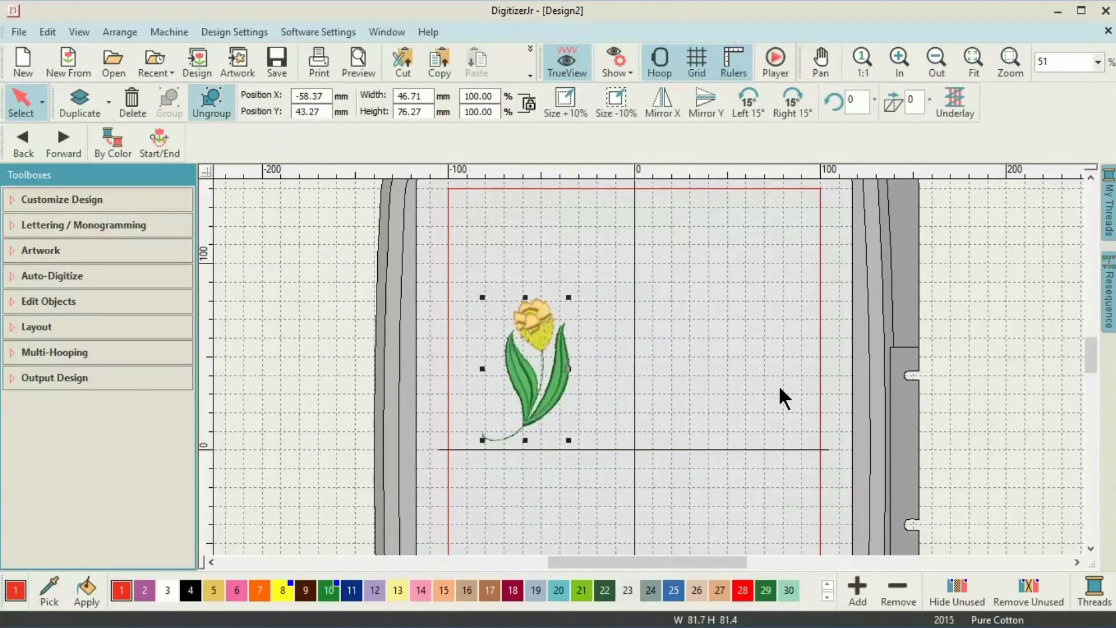
left_click(194, 59)
double_click(717, 256)
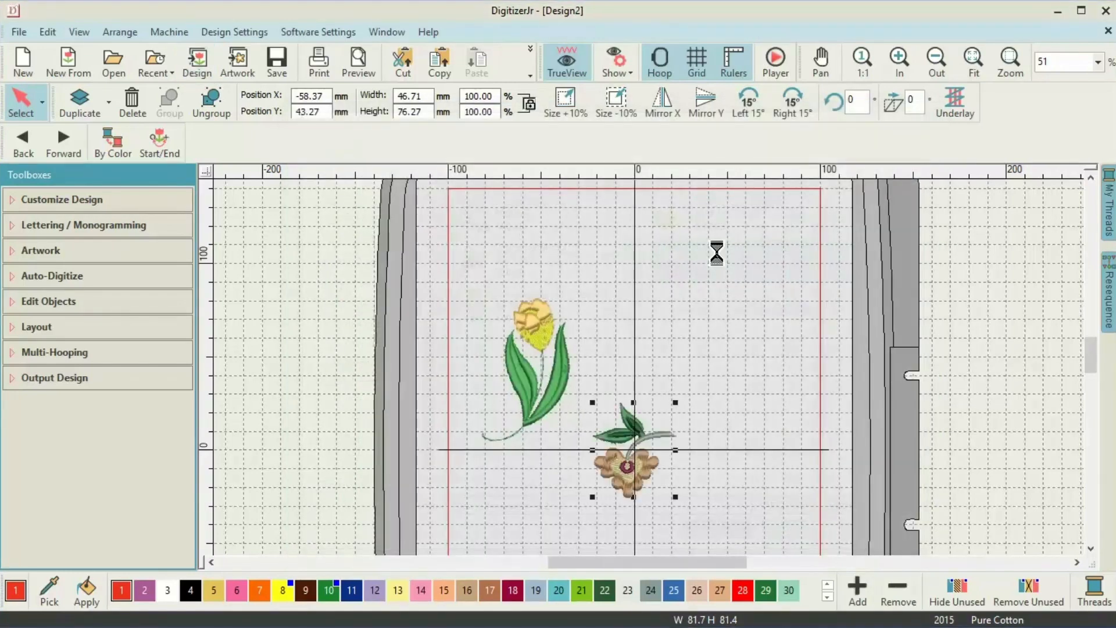
left_click_drag(646, 437, 777, 349)
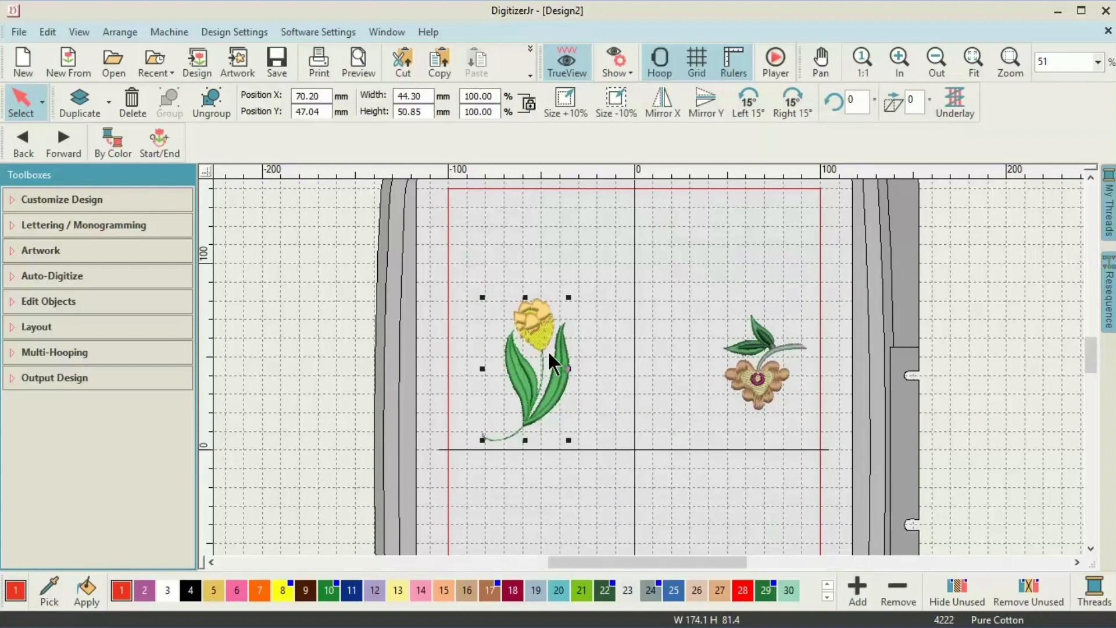
Ungroup the tulip and place a copy of its yellow head near the hoop centre.
left_click(532, 336)
right_click(532, 336)
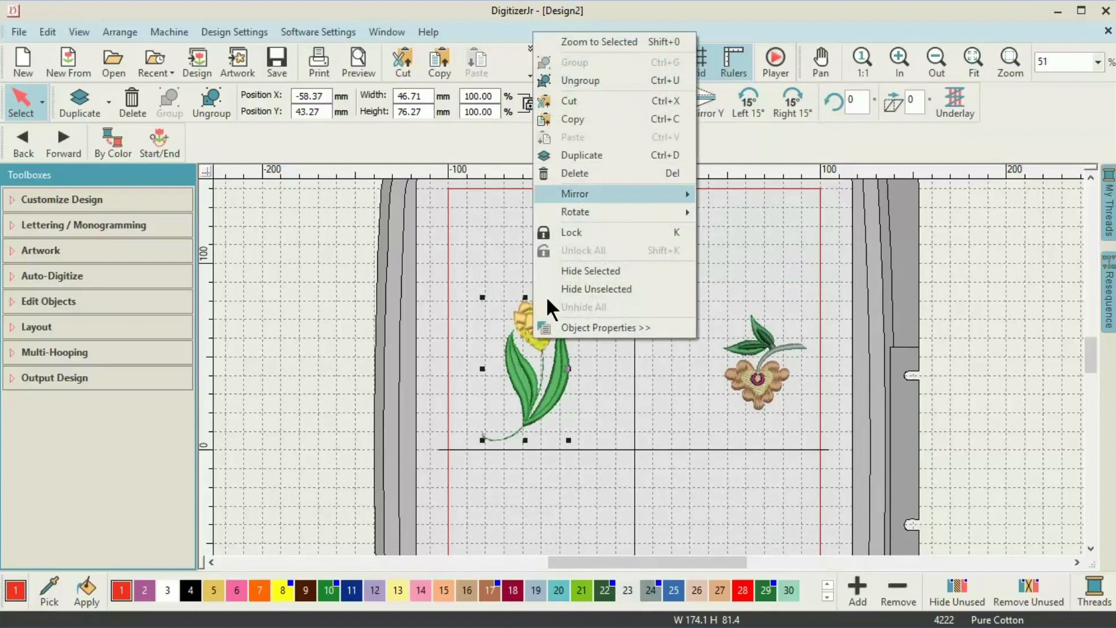
left_click(573, 86)
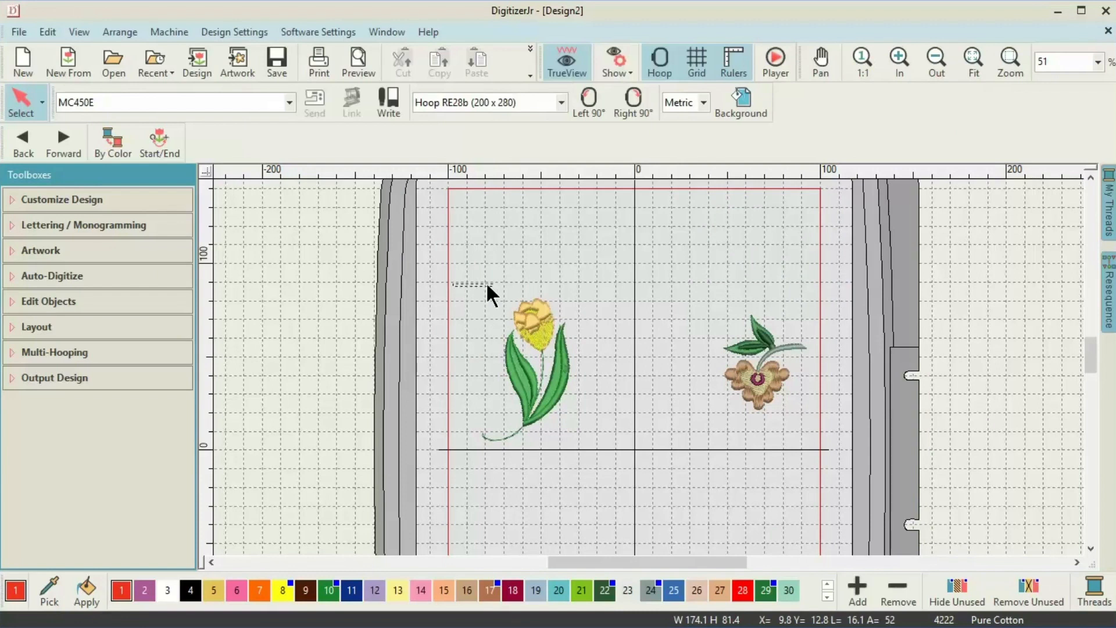
left_click_drag(553, 282, 590, 289)
left_click_drag(594, 331, 599, 358)
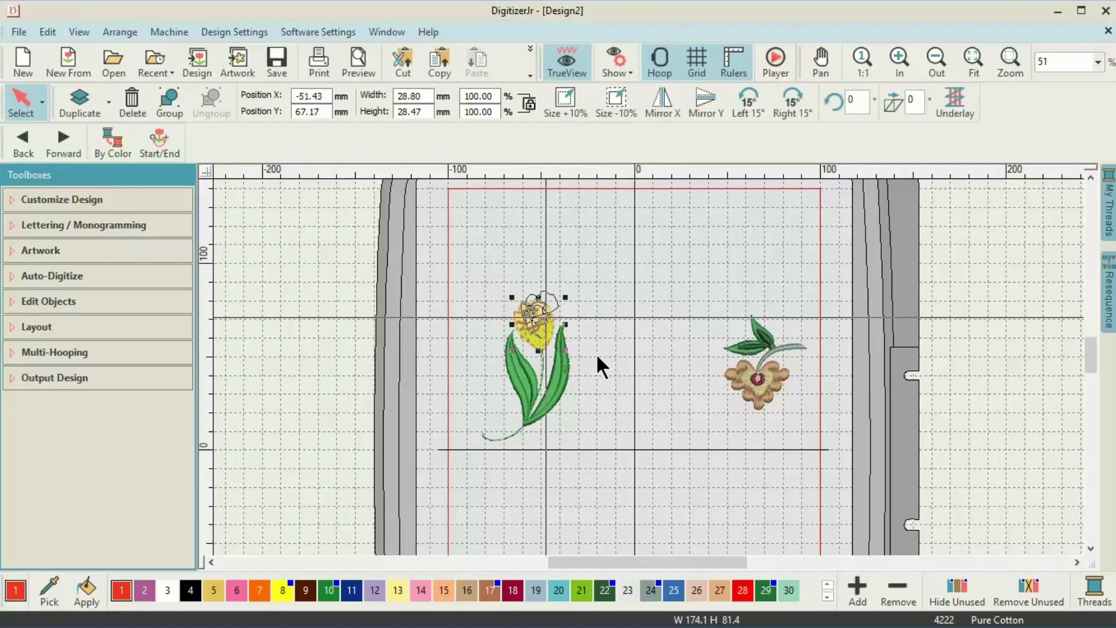
left_click_drag(539, 327, 634, 350)
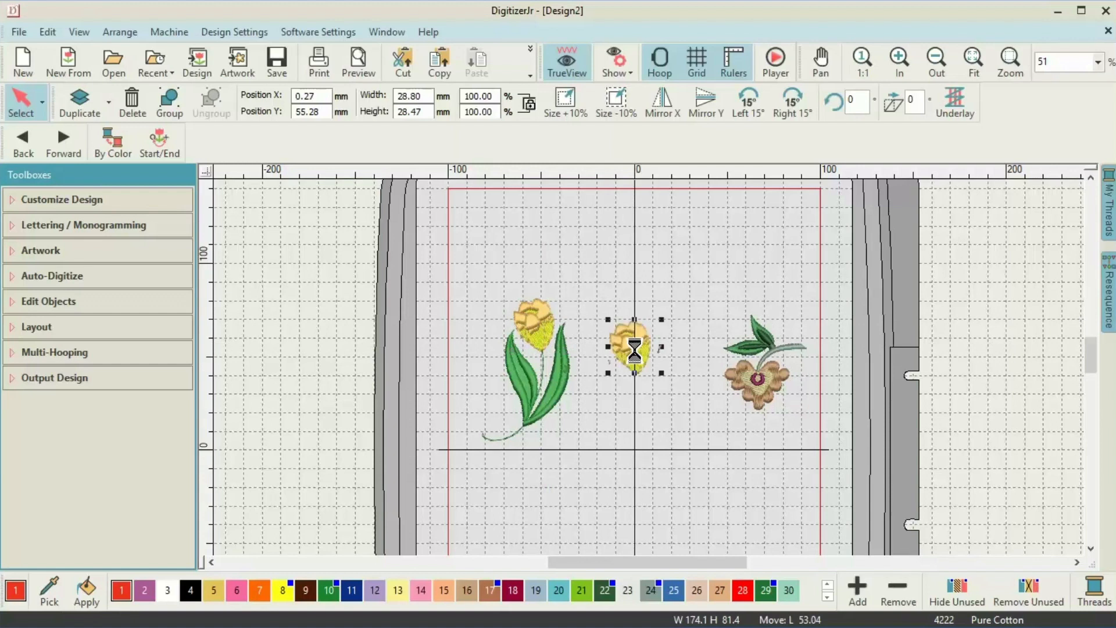
Delete the three stray stitch fragments beside the copied tulip head.
left_click(672, 267)
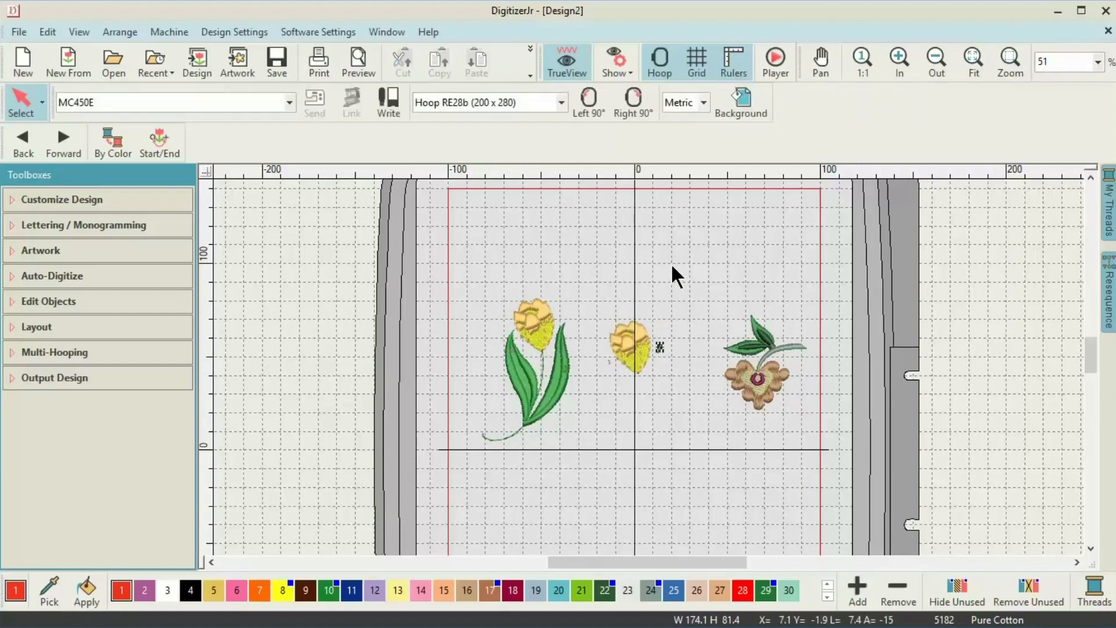
left_click(660, 348)
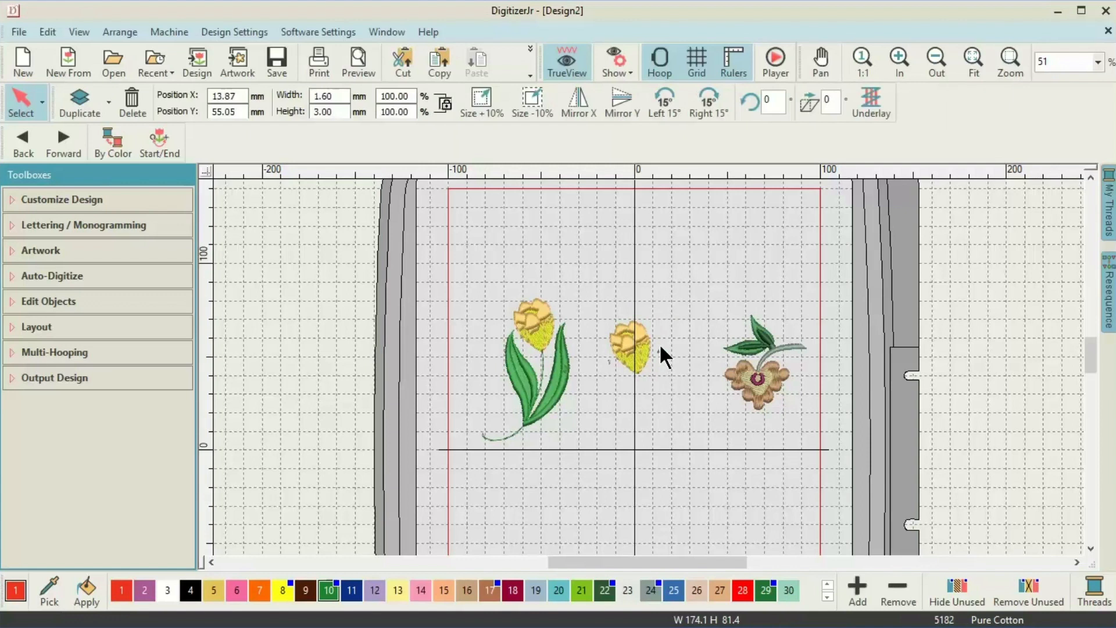
key("Delete")
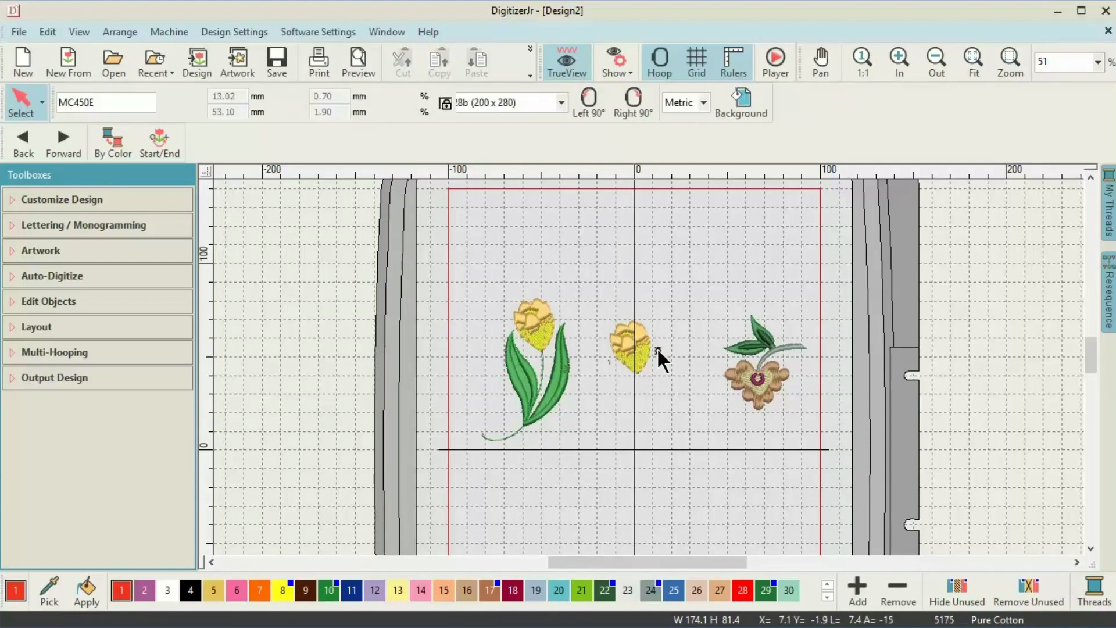
left_click(657, 348)
key("Delete")
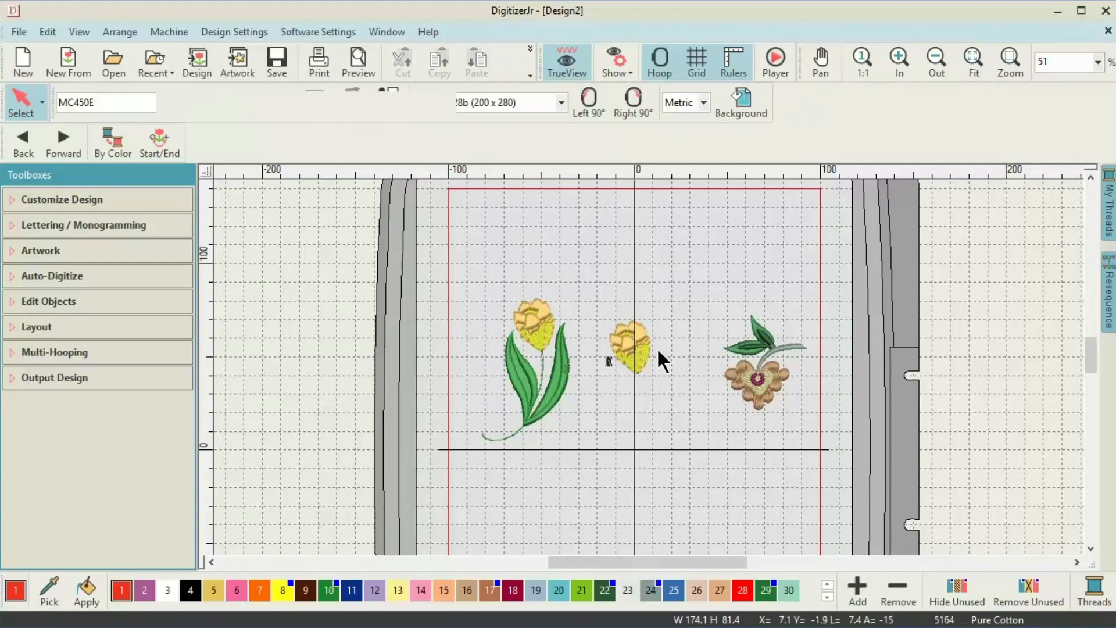
left_click(608, 359)
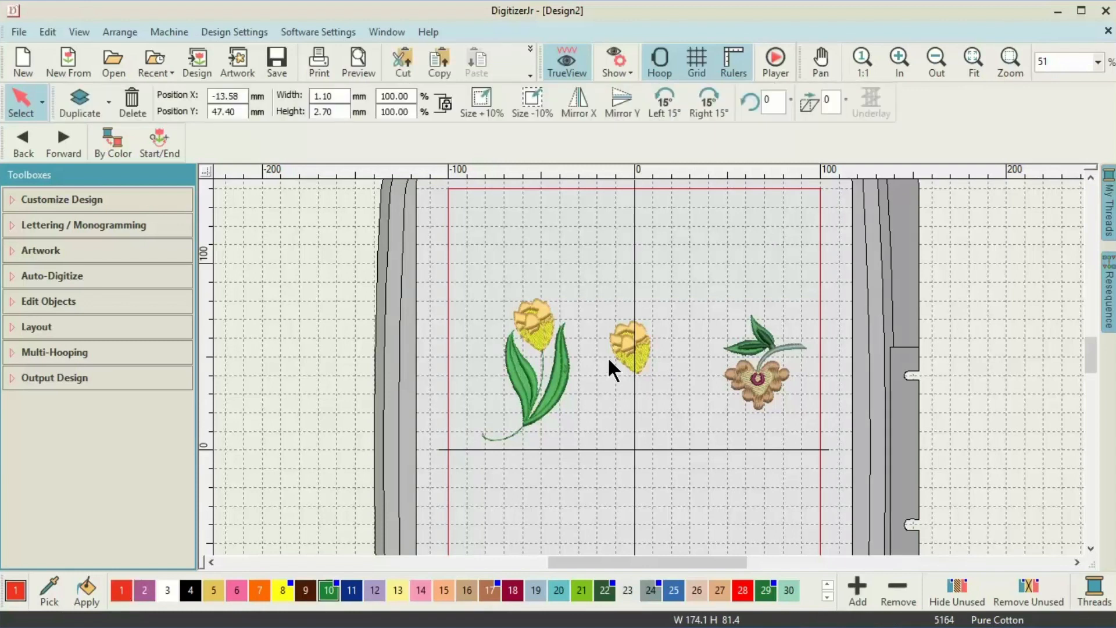
key("Delete")
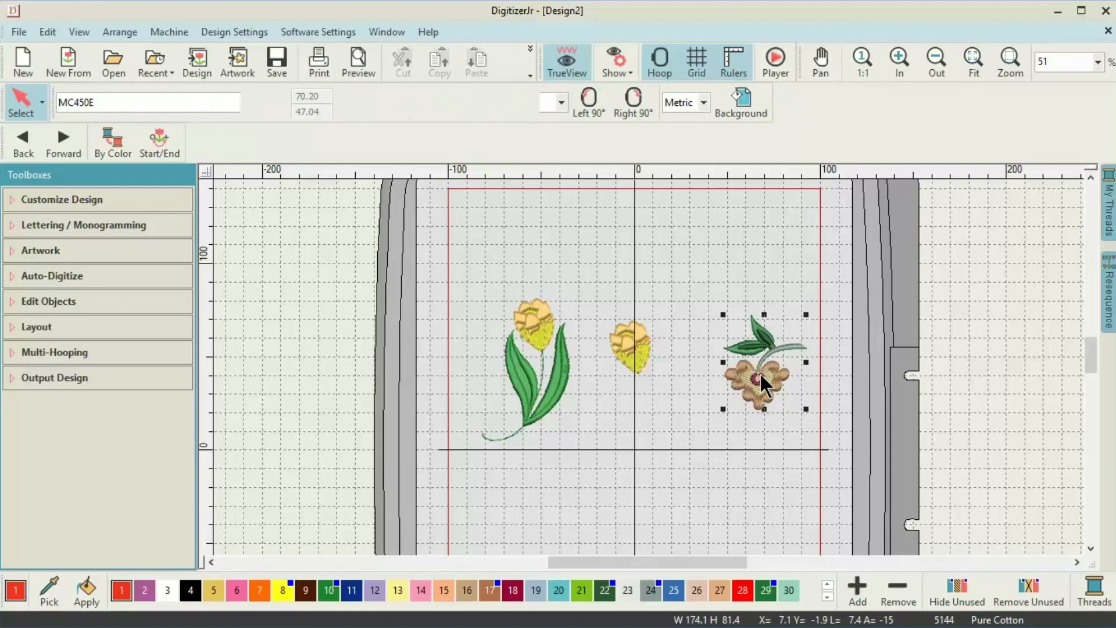
Move the flower's leaves and stem below the centre line and zoom in to 100%.
right_click(759, 341)
left_click_drag(680, 302, 828, 375)
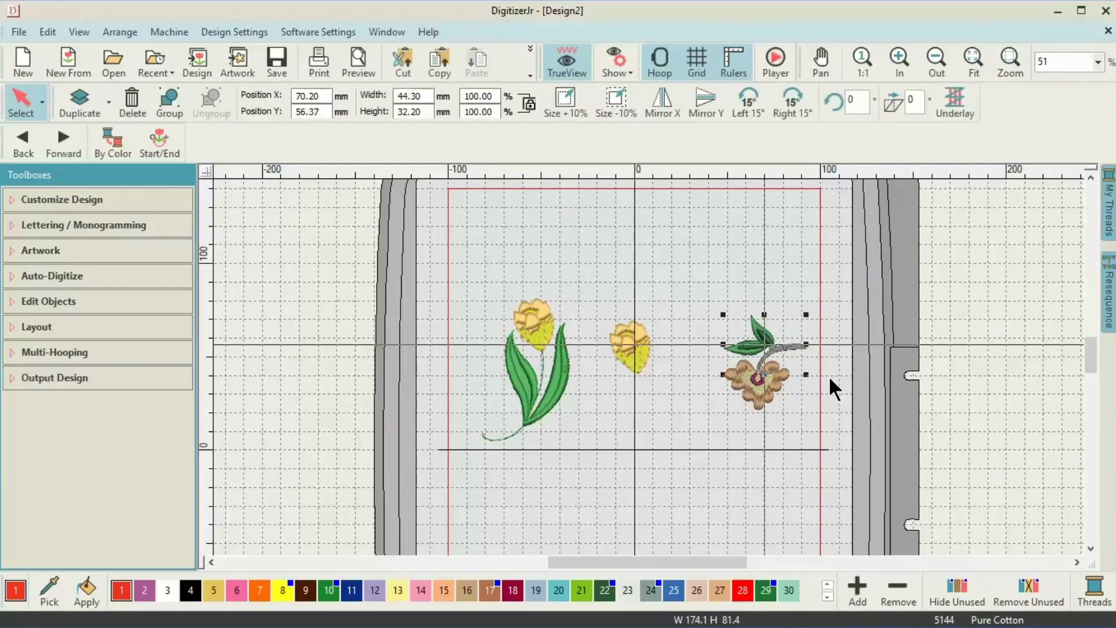
left_click_drag(775, 343, 674, 457)
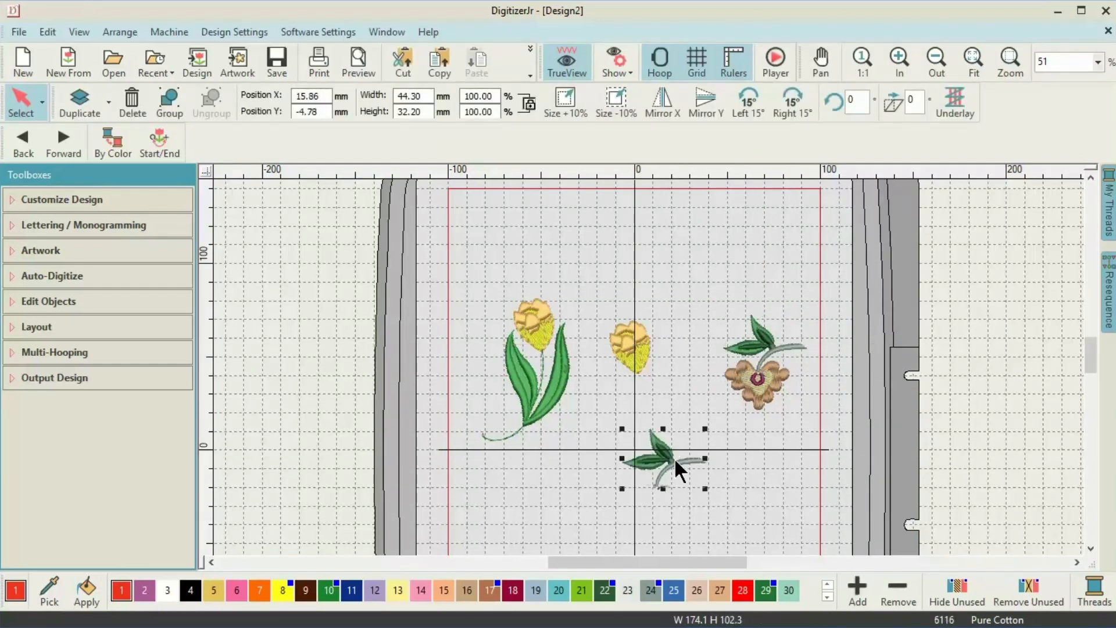
left_click(902, 52)
left_click(902, 51)
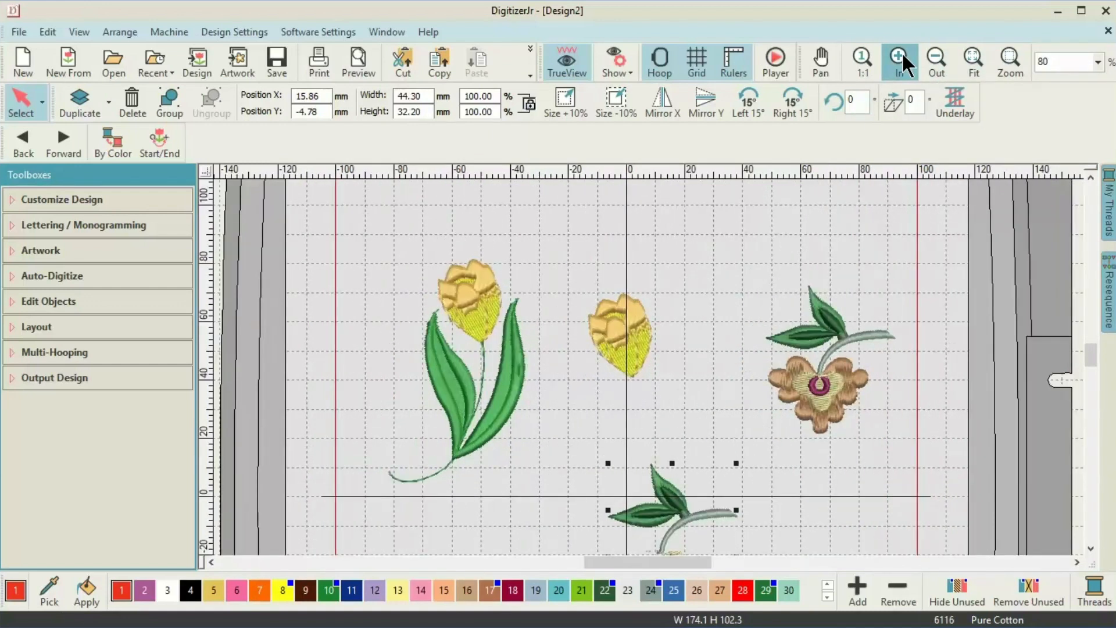
left_click(901, 51)
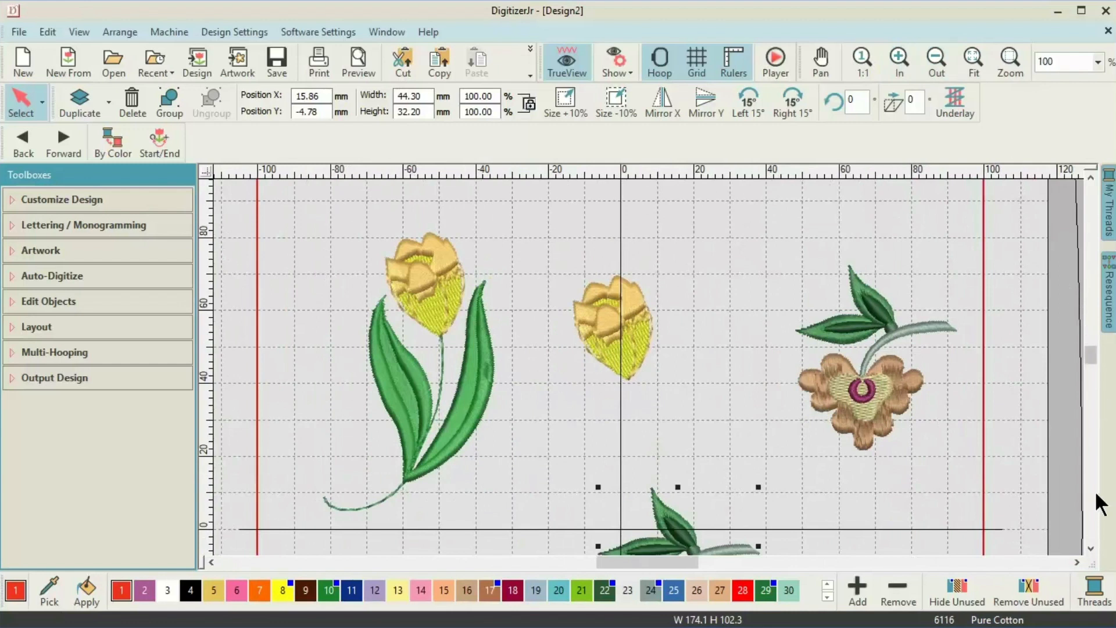
left_click(1090, 548)
left_click(1090, 548)
left_click(1090, 548)
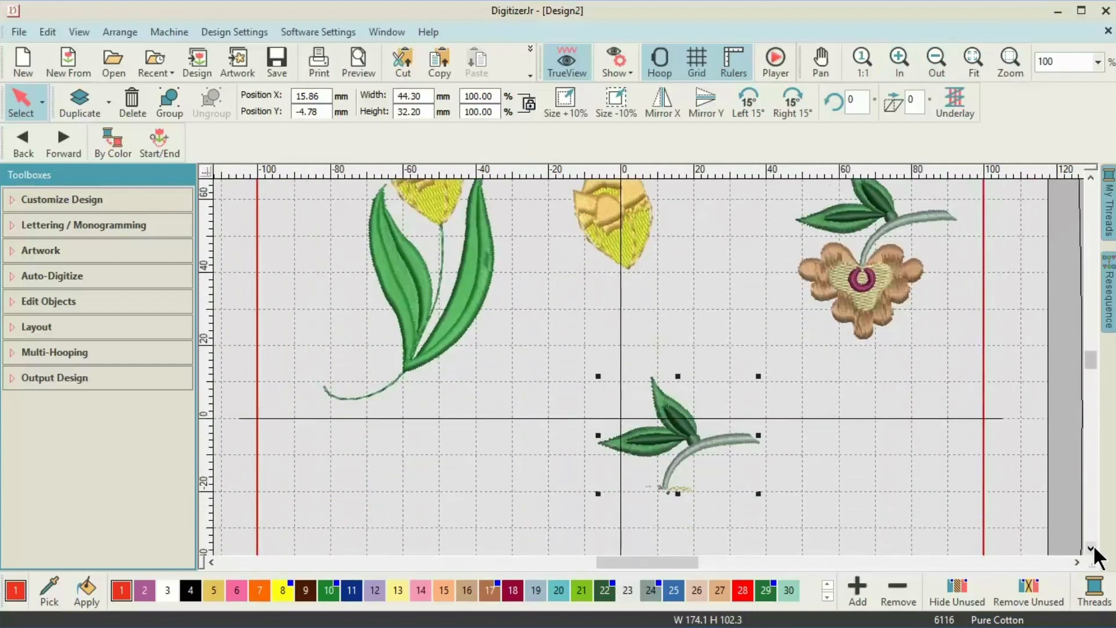
Delete the tiny stray stitch below the stem and group the leaves and stem together.
left_click(684, 491)
left_click(684, 490)
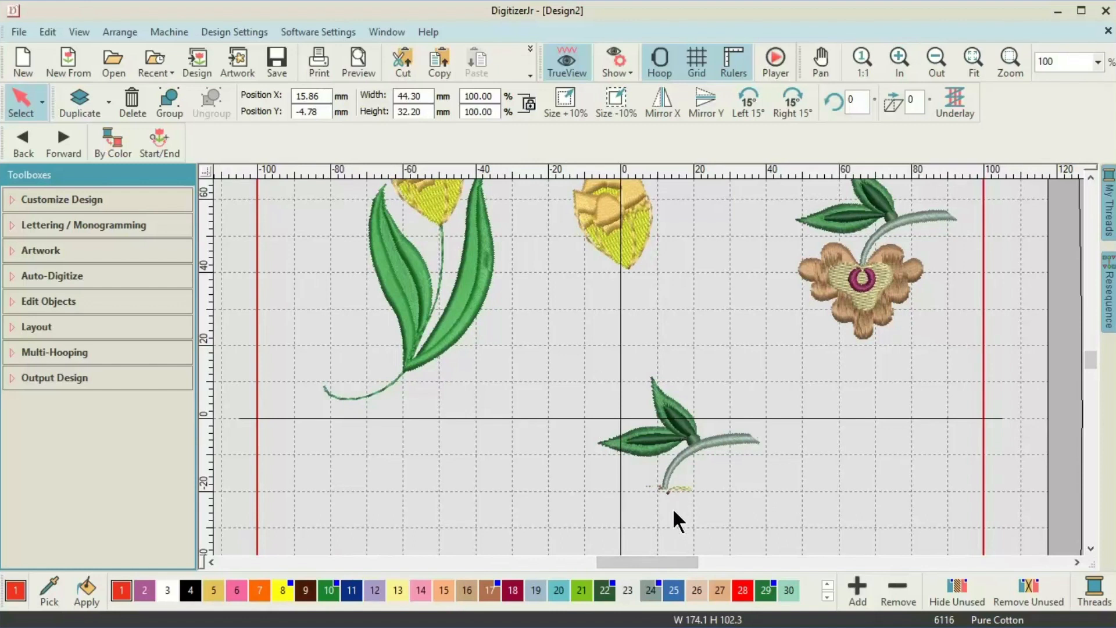
left_click(673, 510)
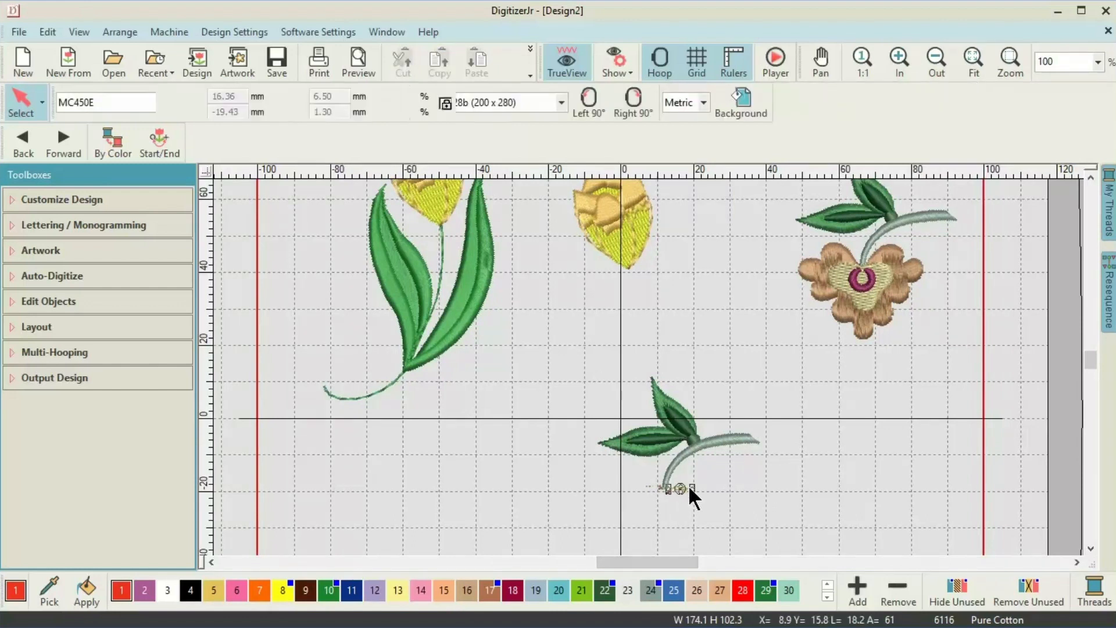
key("Delete")
mouse_move(512, 353)
left_mouse_down()
mouse_move(745, 386)
mouse_move(837, 481)
mouse_move(842, 517)
left_mouse_up()
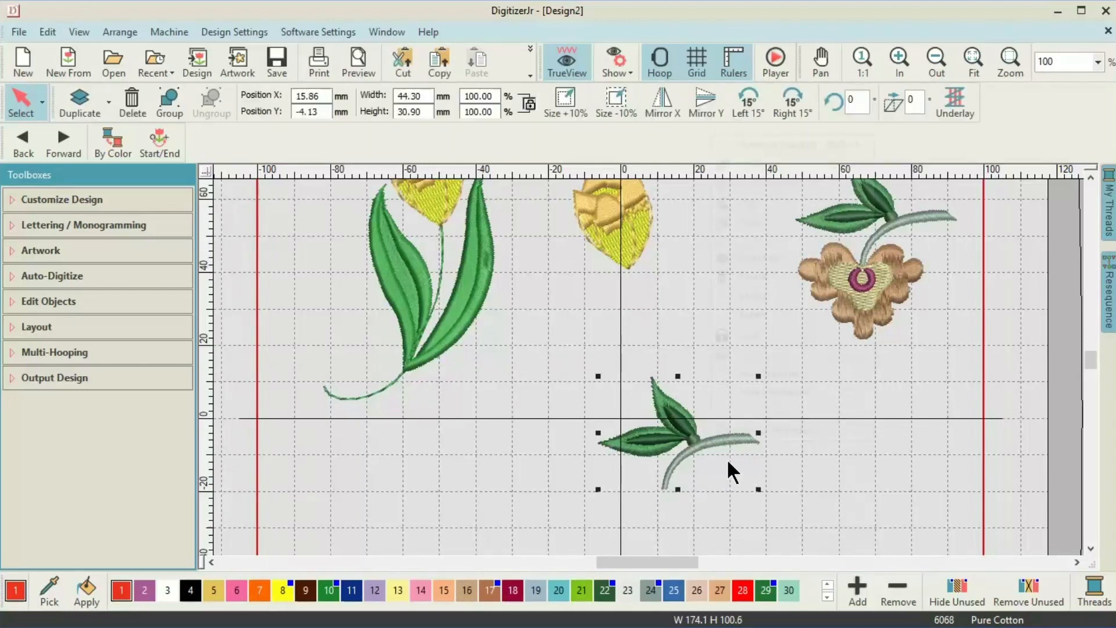
right_click(712, 443)
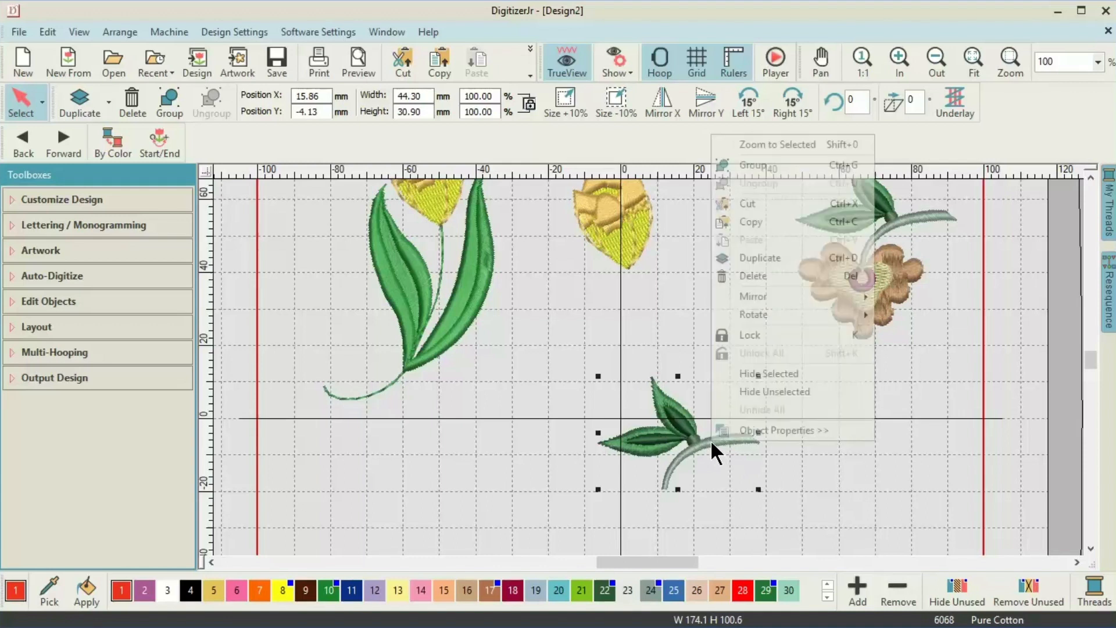
left_click(757, 222)
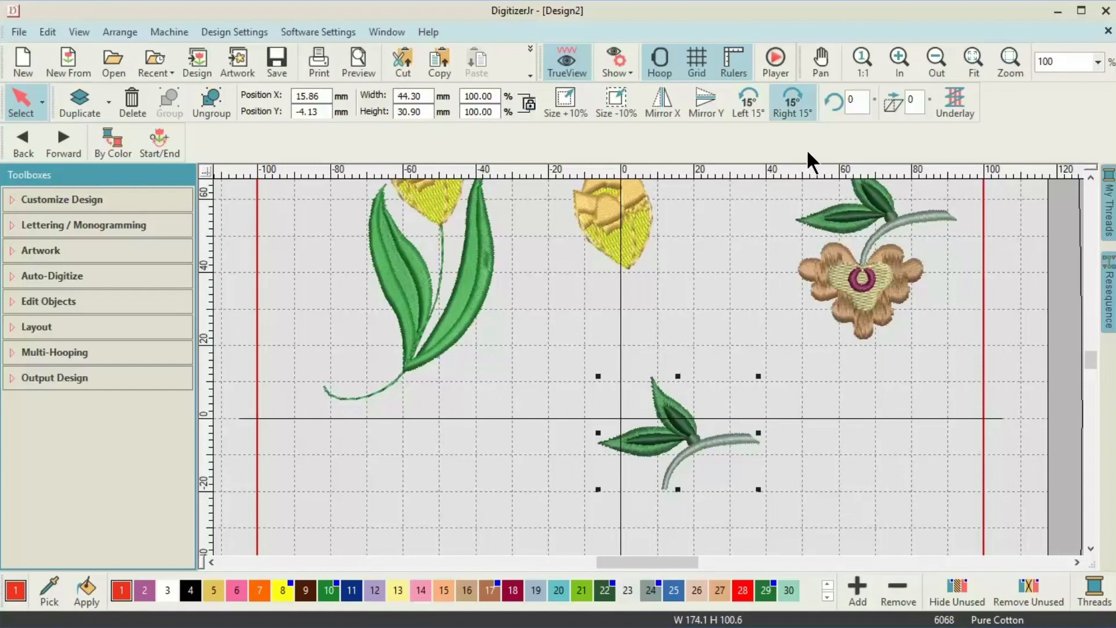
Rotate the leafy stem clockwise ten times by 15° so its leaves point right.
left_click(786, 98)
left_click(787, 98)
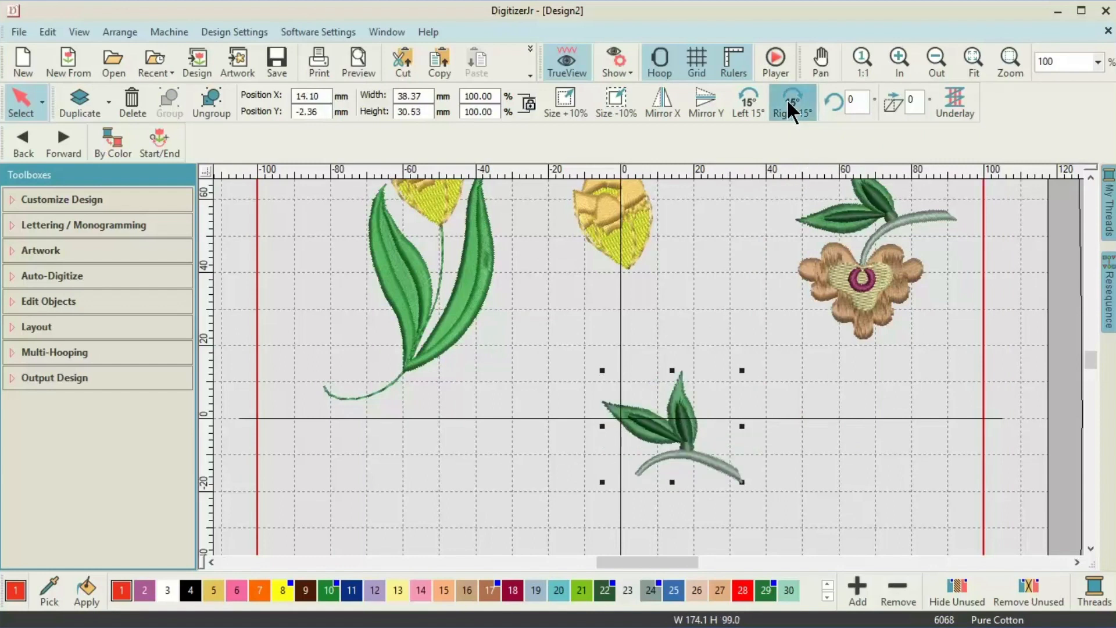
left_click(786, 99)
left_click(787, 98)
left_click(786, 99)
left_click(786, 99)
left_click(786, 99)
left_click(786, 99)
left_click(787, 99)
left_click(786, 99)
scroll(525, 223, "up", 2)
Group the loose tulip head's parts and shrink it to about 73%.
left_click(524, 224)
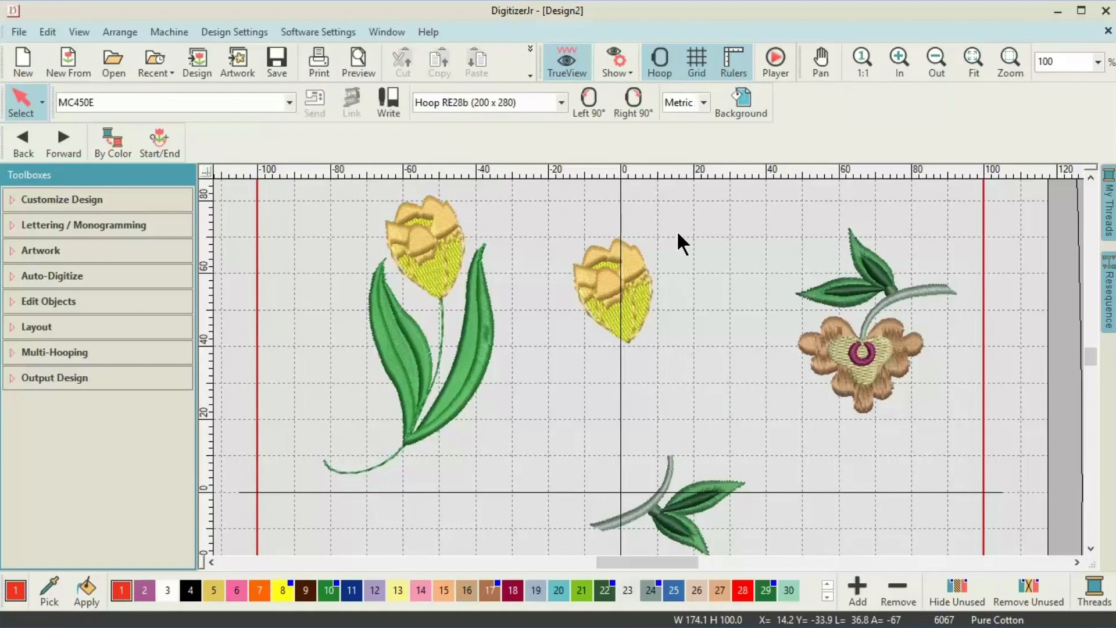
left_click(630, 308)
right_click(630, 308)
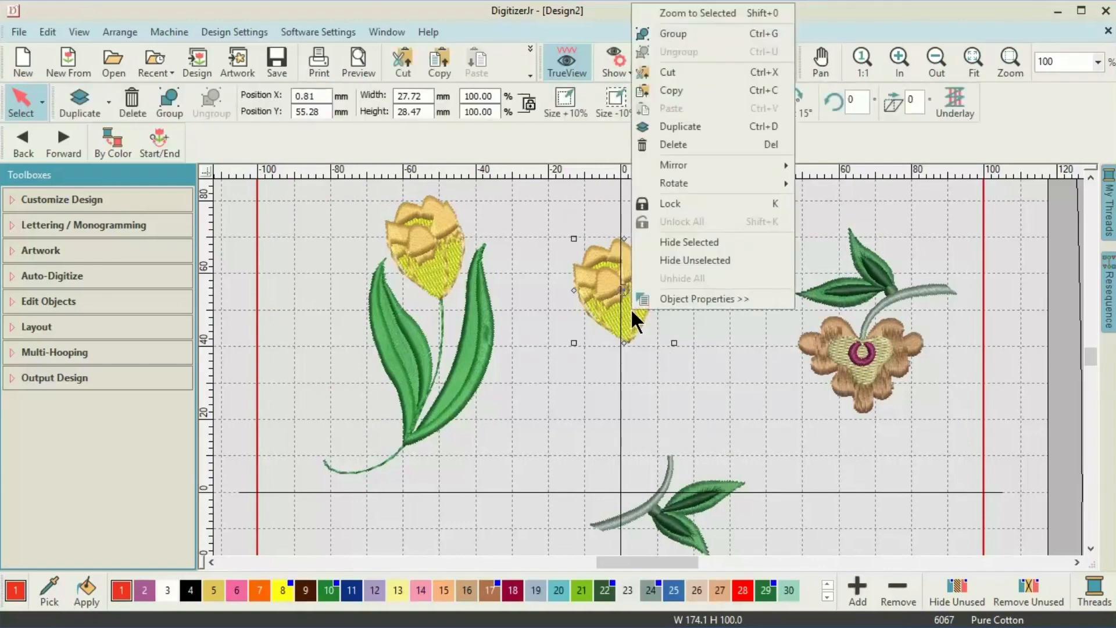
left_click(685, 34)
left_click(630, 313)
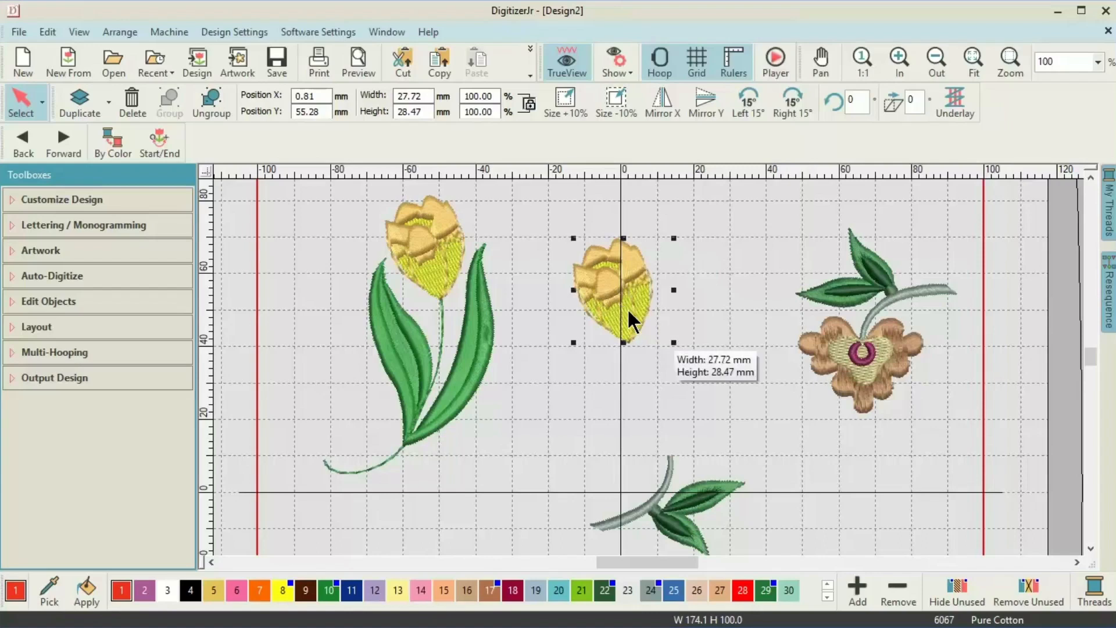
left_click_drag(673, 342, 647, 315)
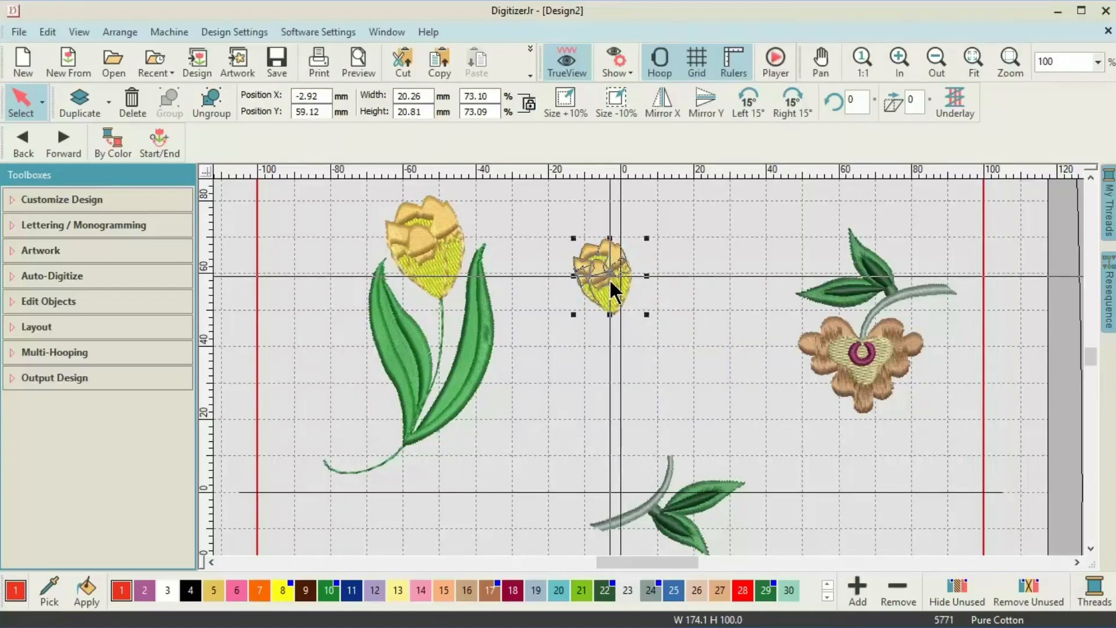
Place the shrunken head on top of the stem and group both into one tulip.
left_click_drag(609, 278, 667, 420)
left_click(633, 337)
left_click_drag(634, 342, 741, 503)
right_click(604, 378)
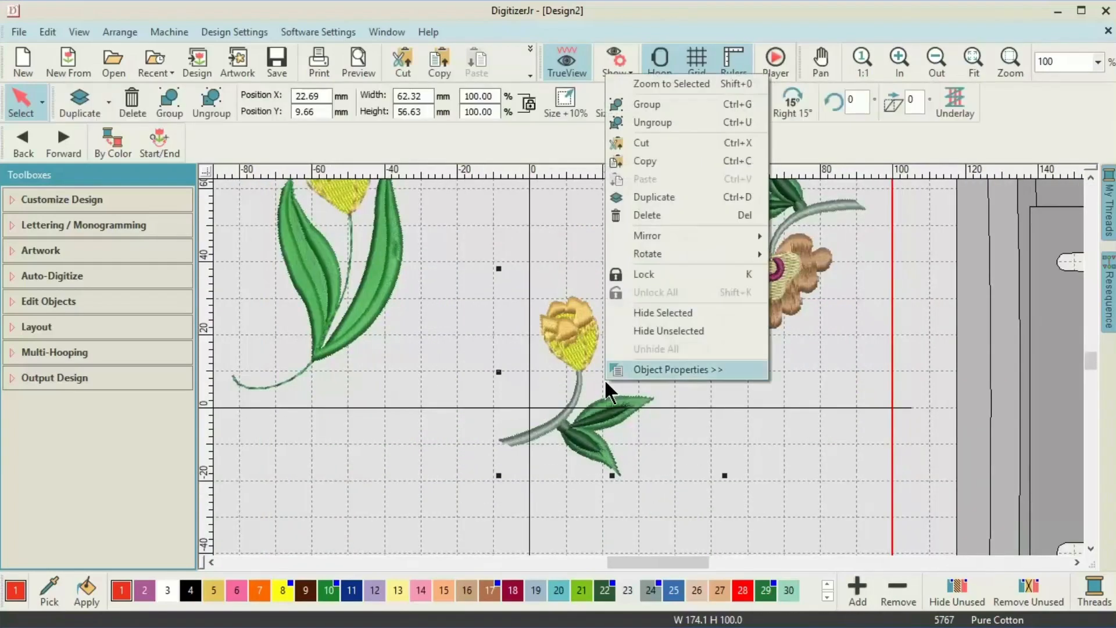
left_click(642, 108)
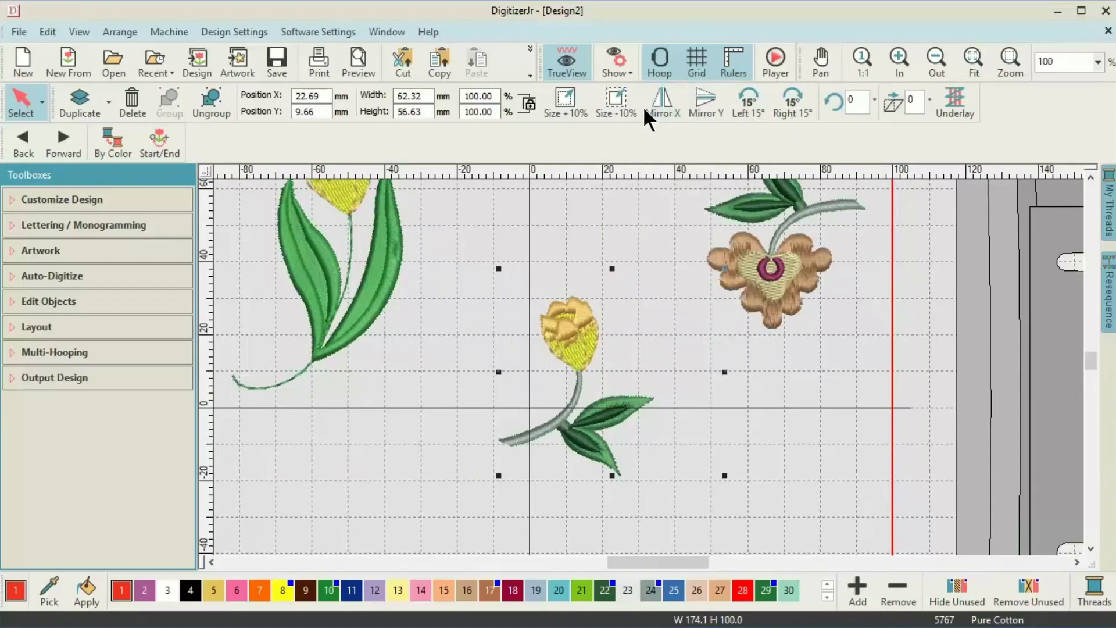
left_click(793, 335)
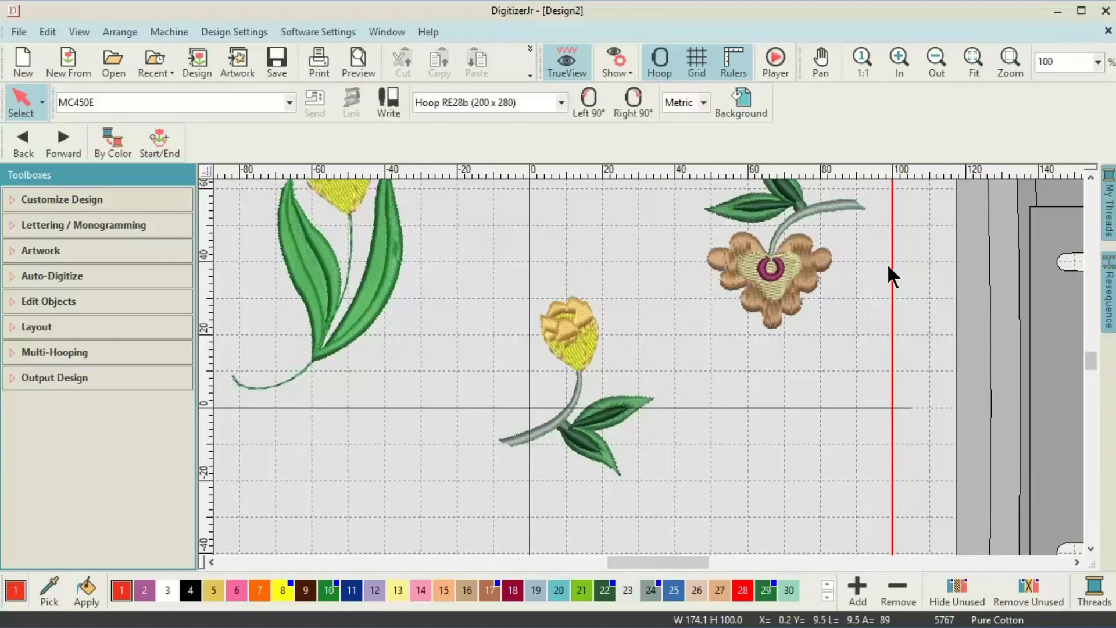
left_click(1089, 177)
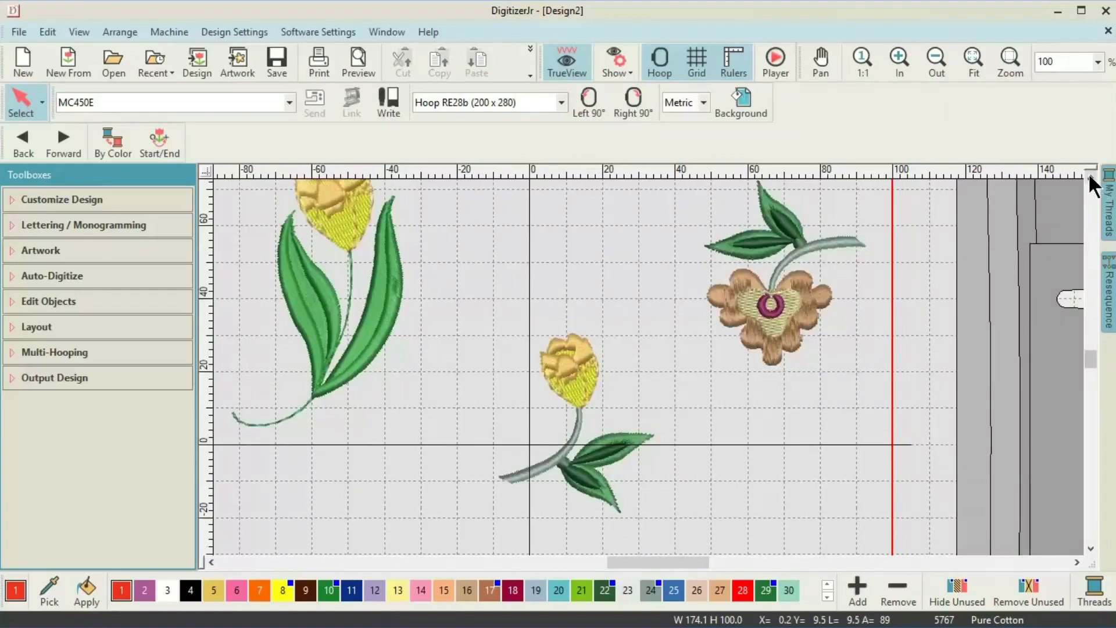
left_click(1089, 175)
left_click(1089, 175)
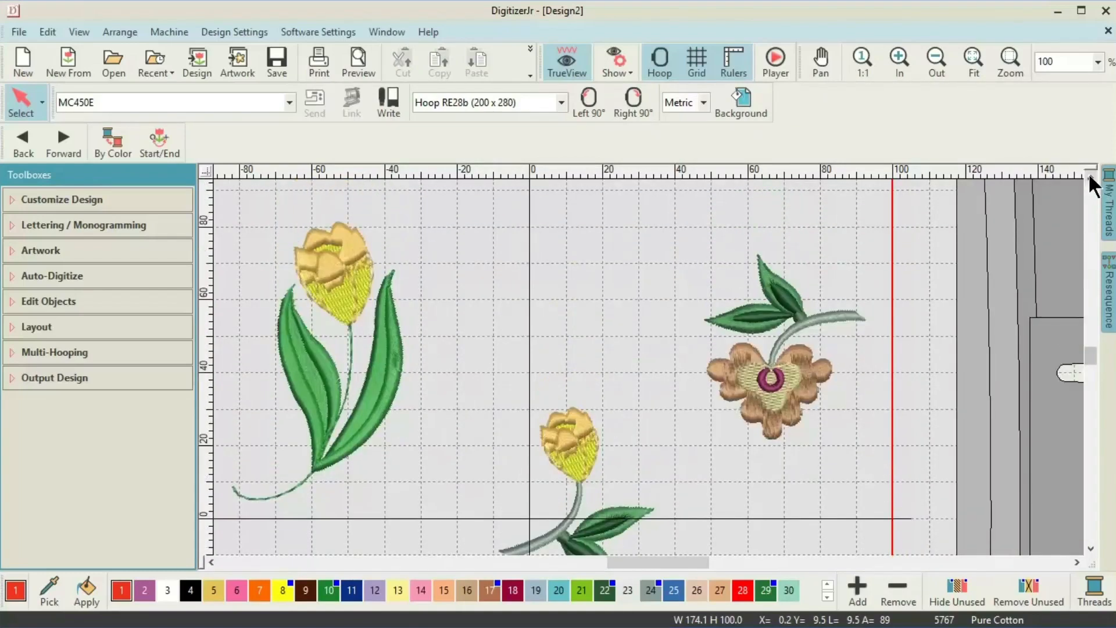